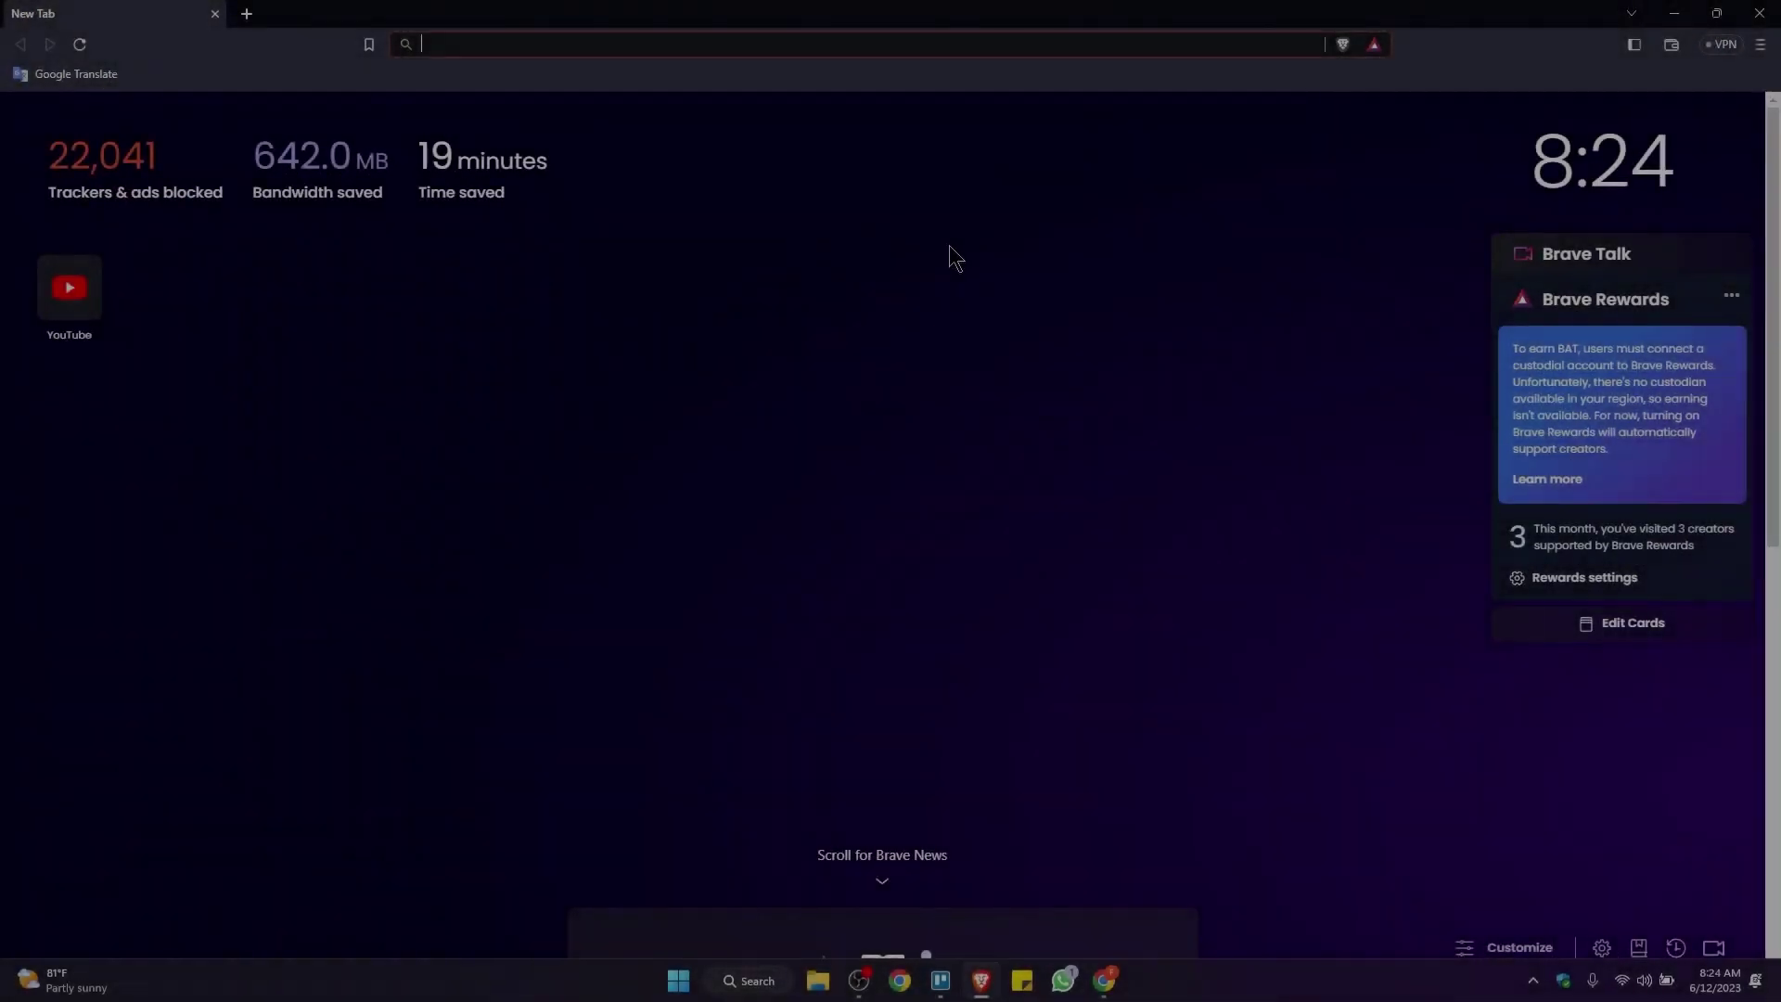
Step: Load the systeme.io website from the new tab's address bar
{"action": "type", "text": "syst"}
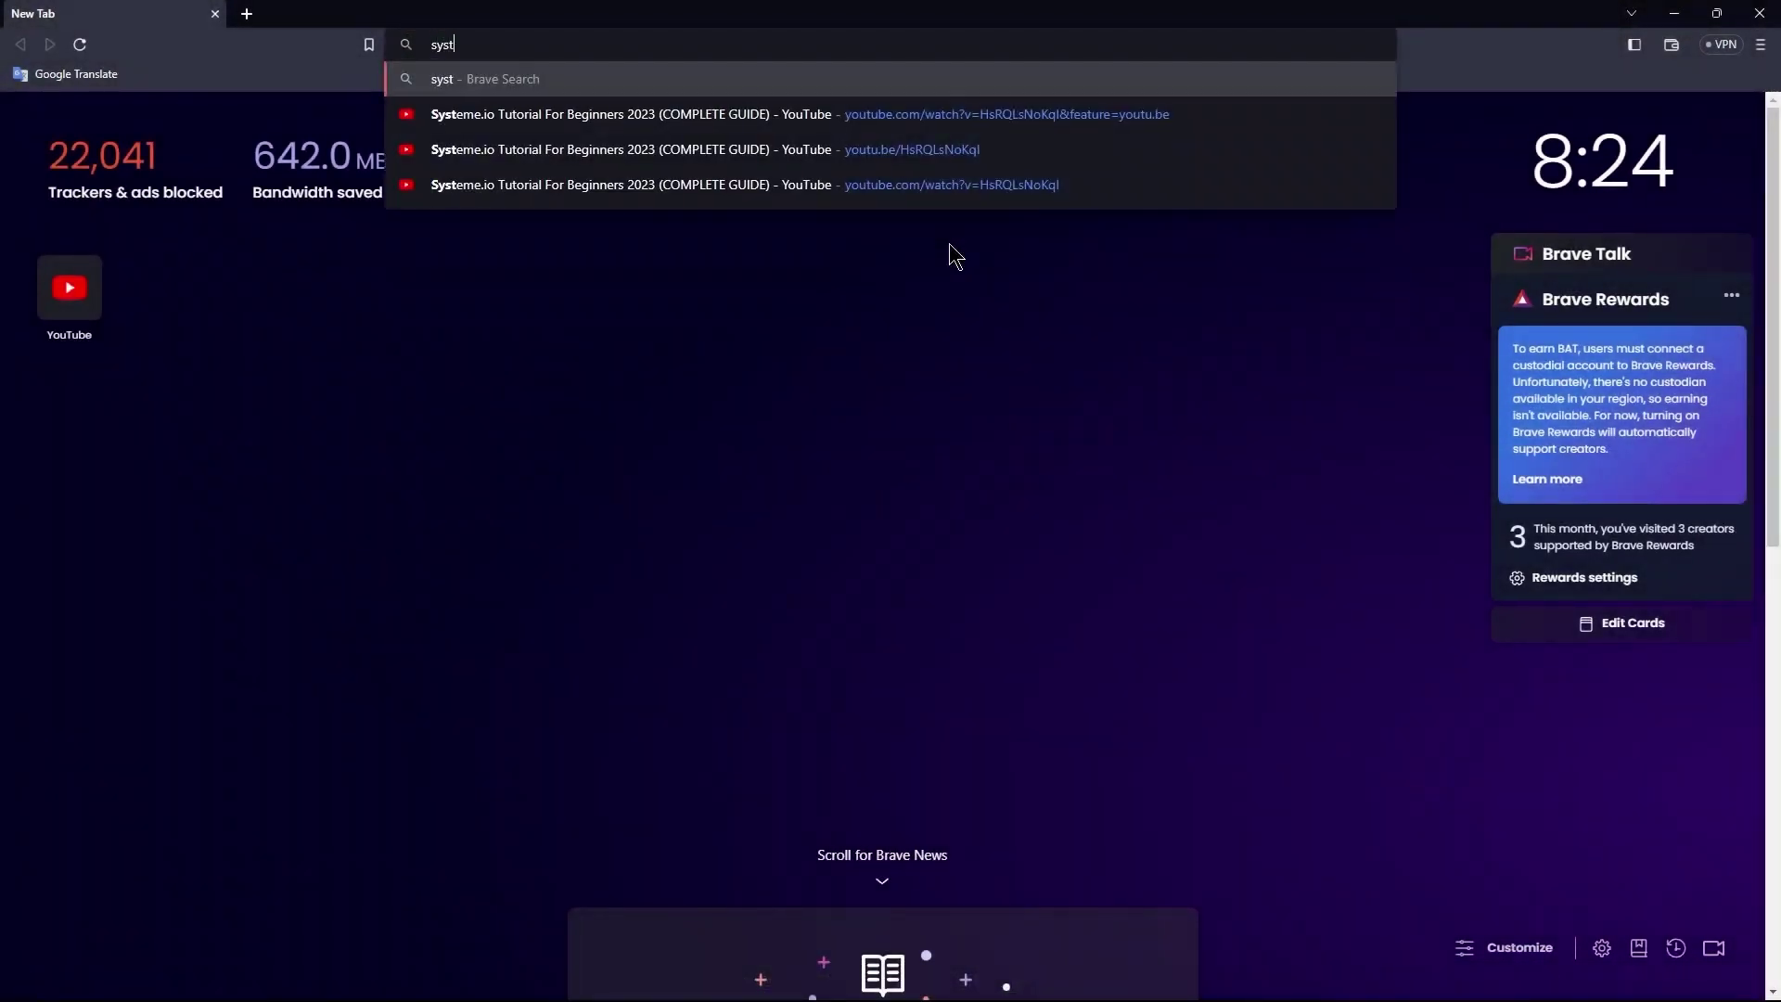
{"action": "type", "text": "eme"}
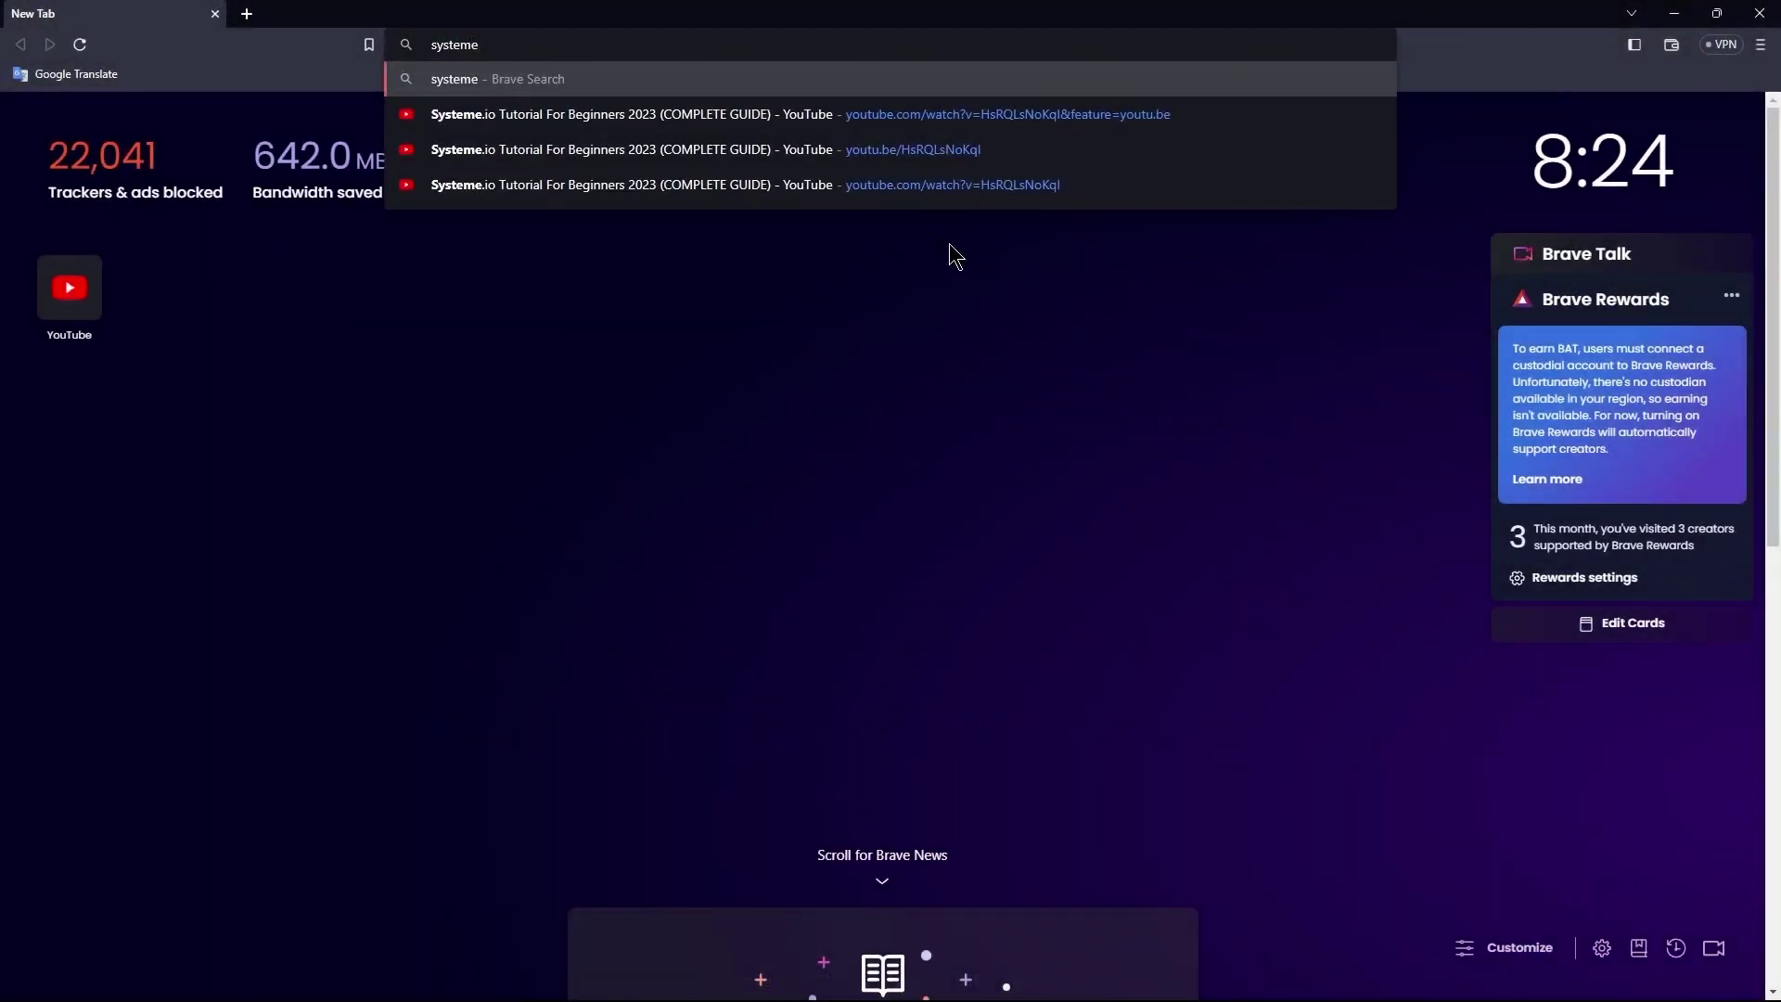
{"action": "type", "text": ".io"}
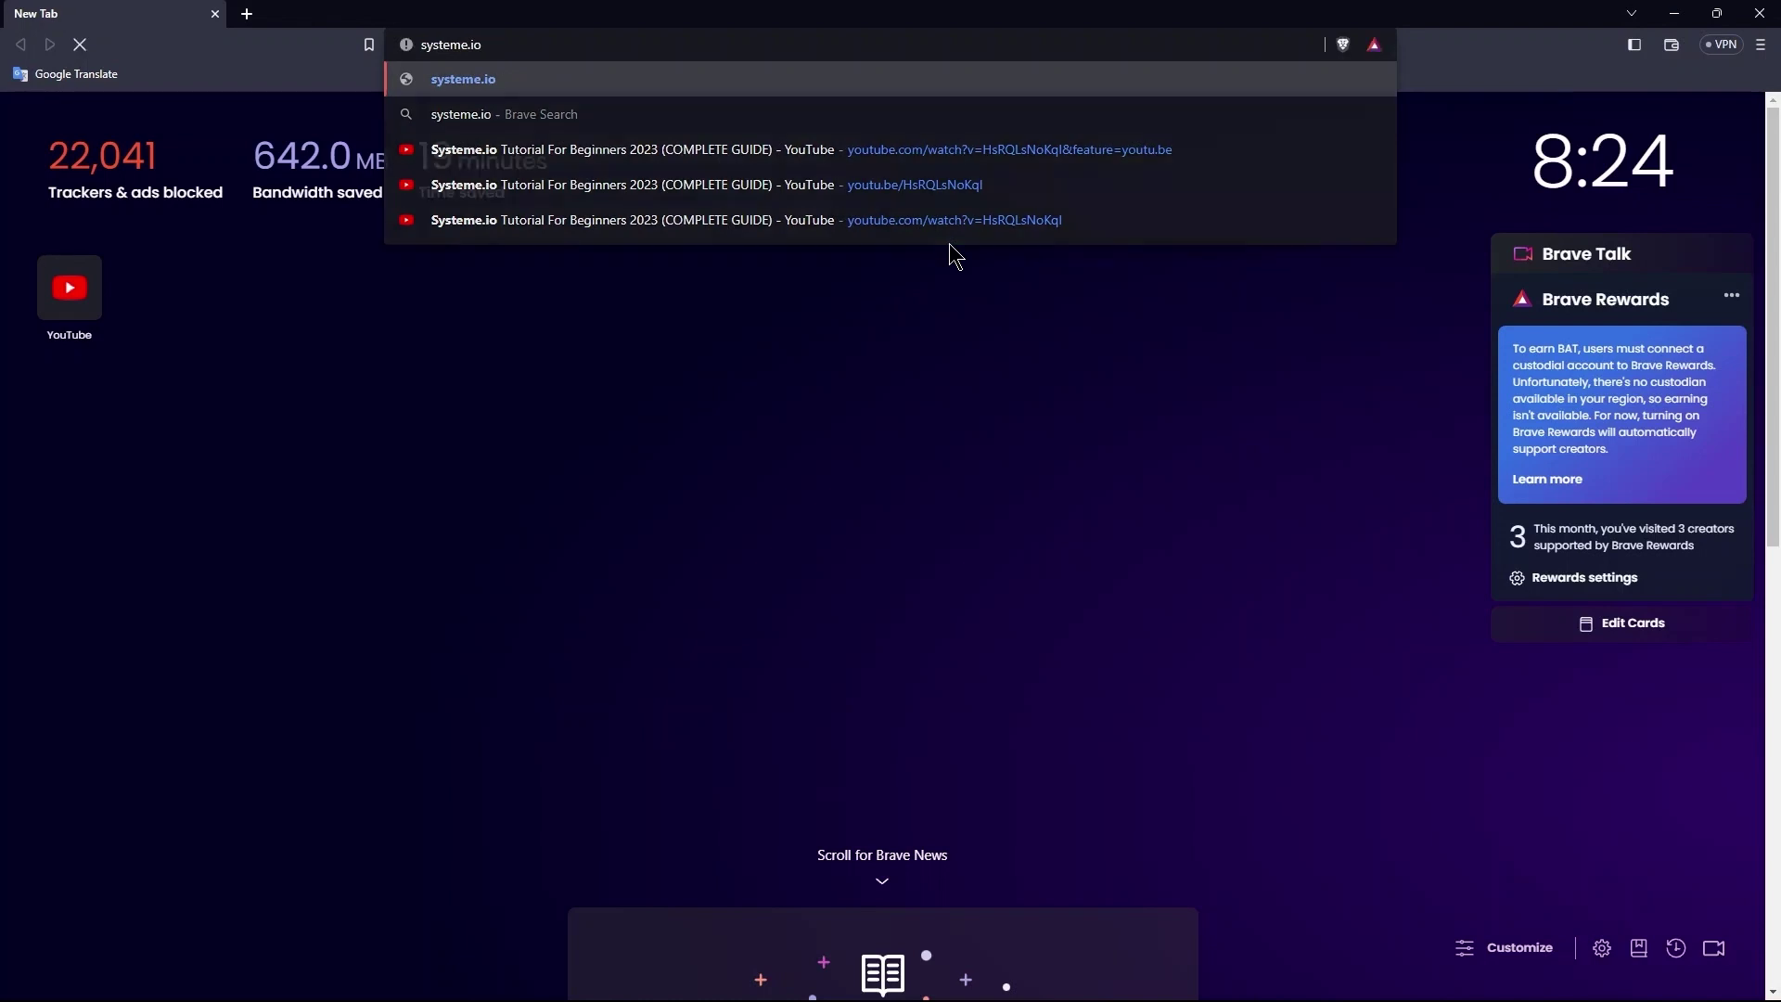
{"action": "key", "text": "Return"}
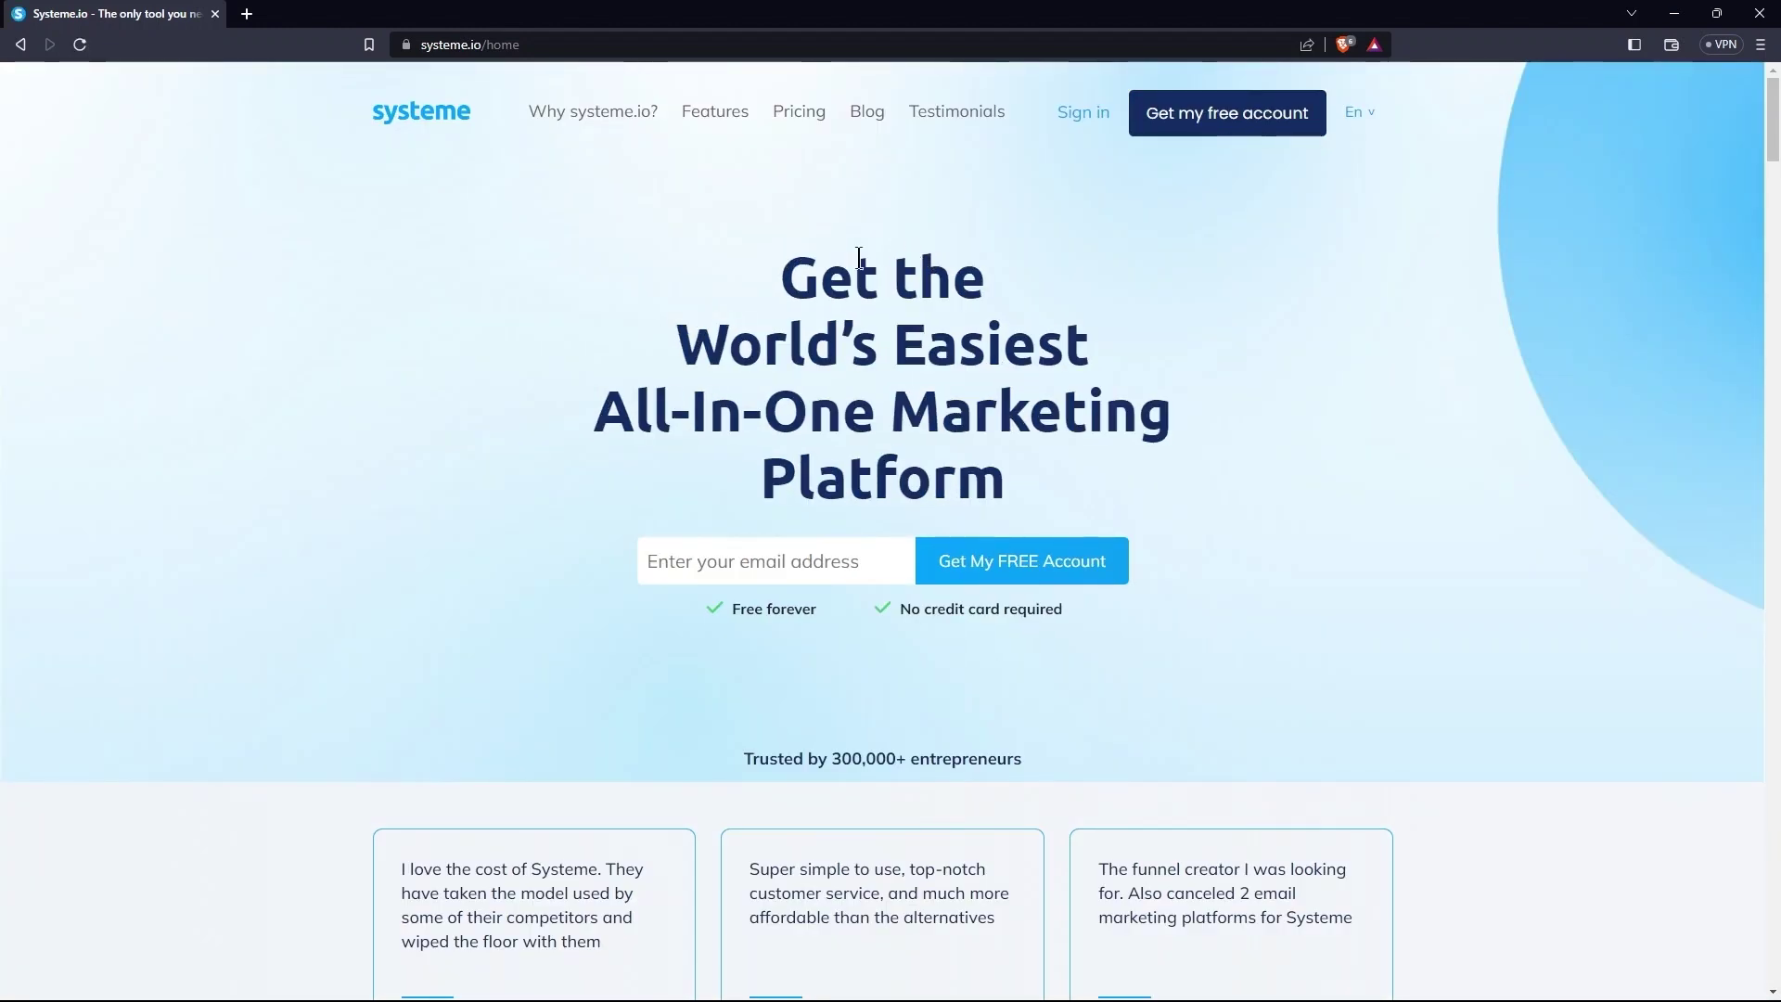
Step: Highlight the homepage headline and the No credit card required note, then clear the selection
{"action": "left_click_drag", "start_coordinate": [784, 276], "coordinate": [1044, 486]}
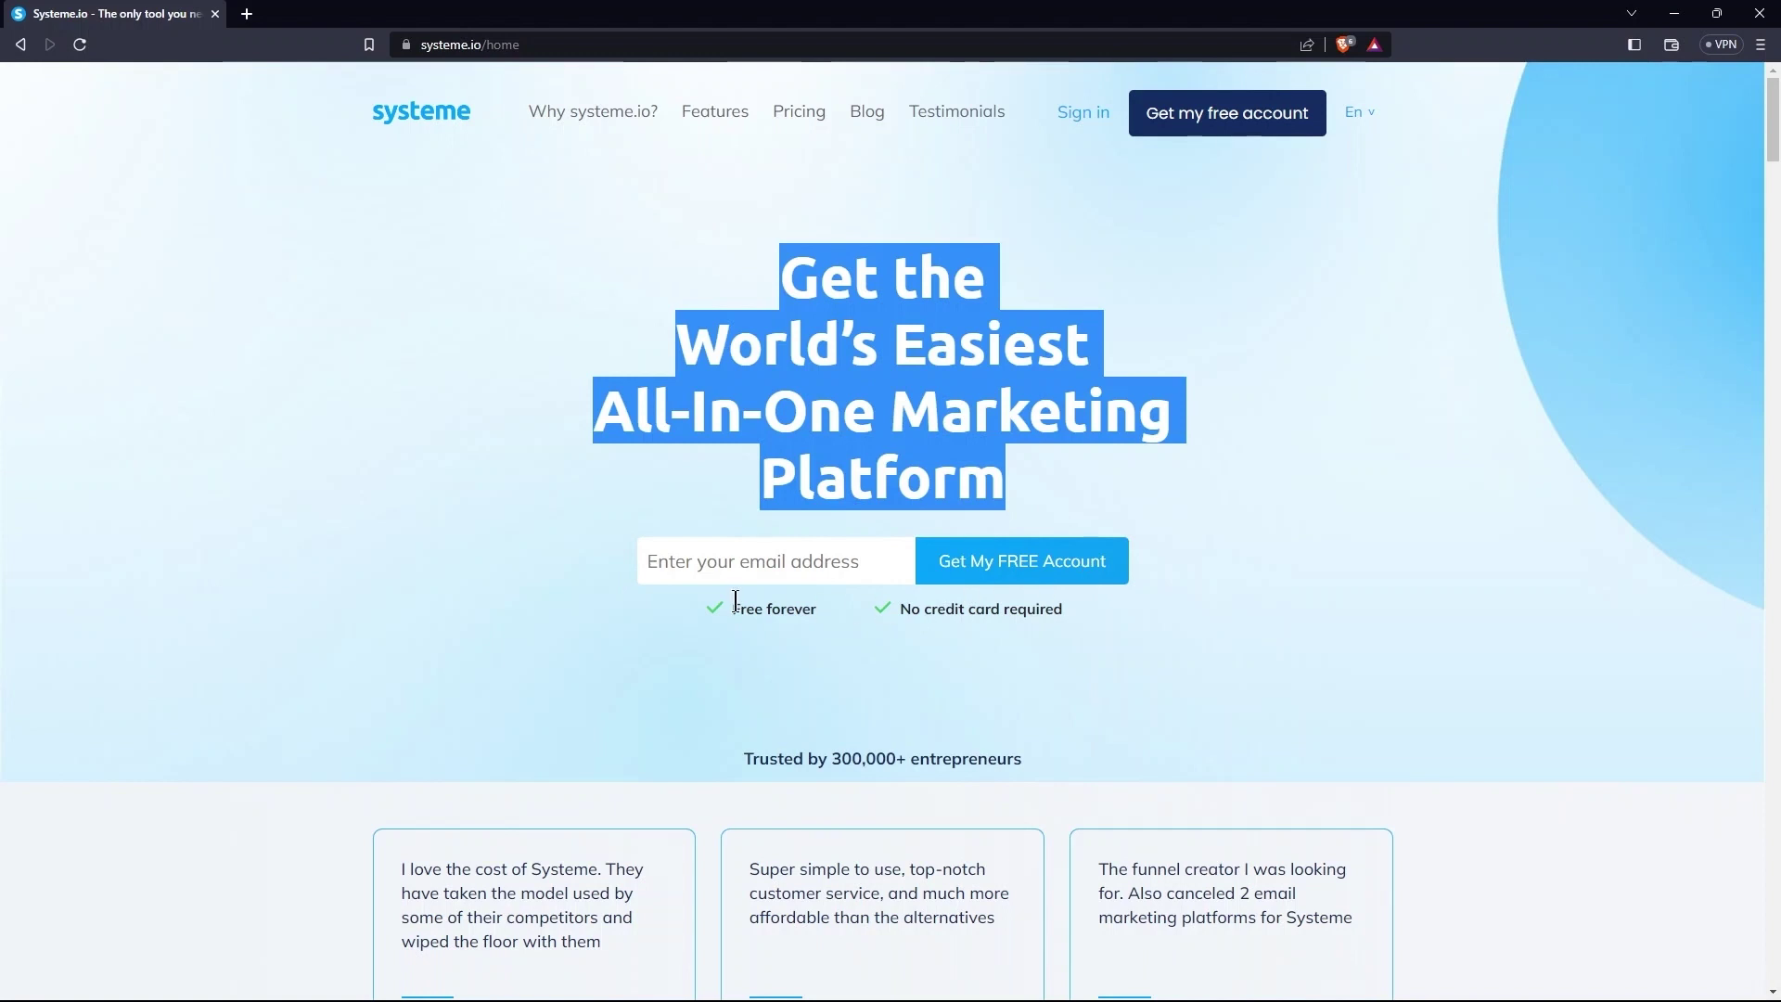
{"action": "left_click_drag", "start_coordinate": [735, 609], "coordinate": [983, 617]}
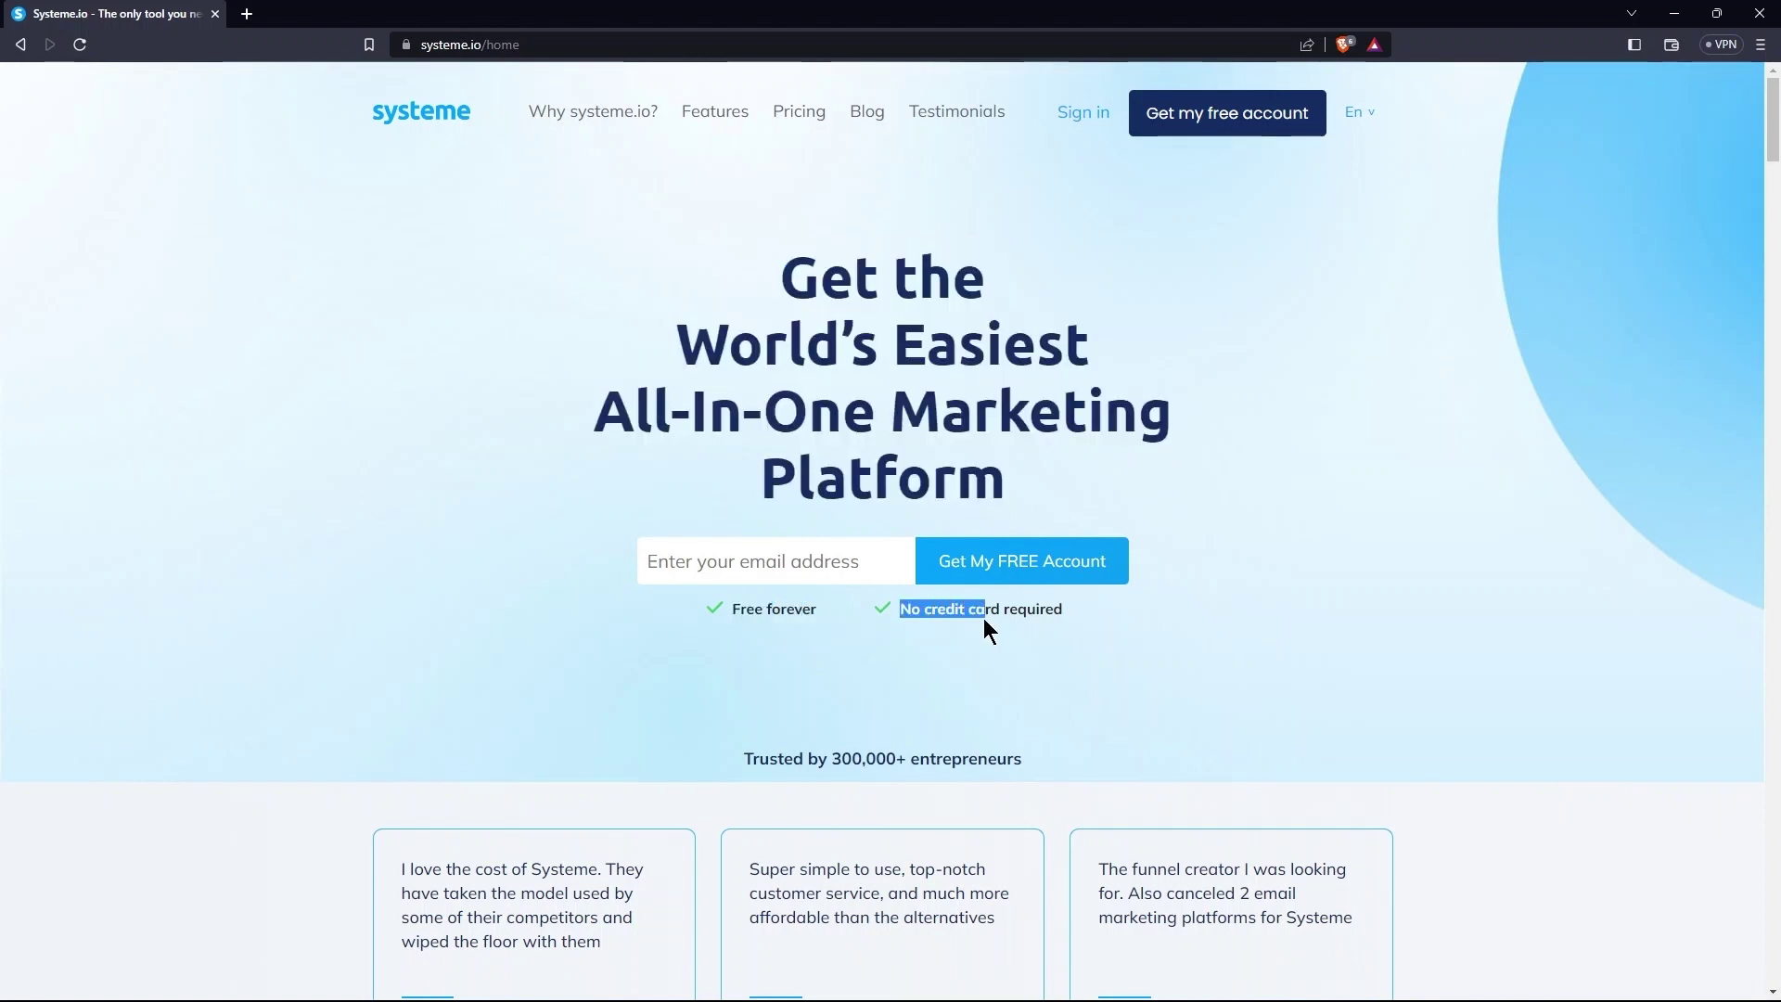
{"action": "left_click", "coordinate": [1066, 618]}
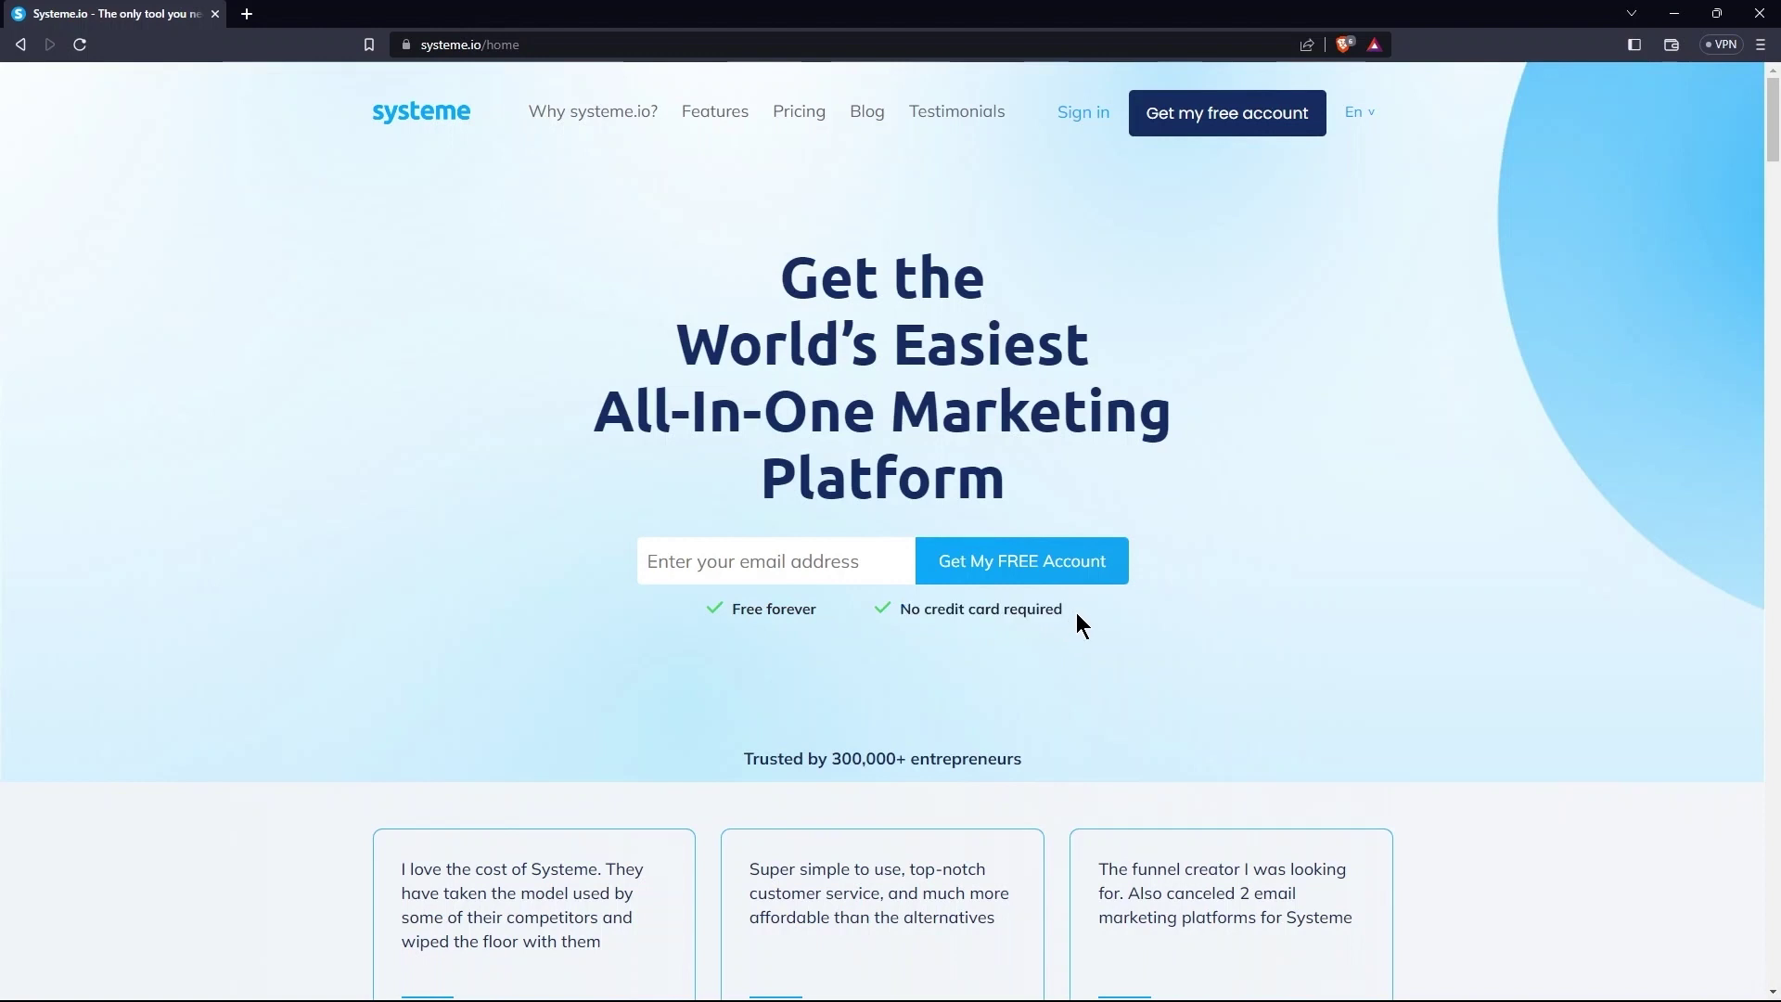
Step: Scroll down through the funnels, emails, websites and affiliates sections to Create online courses
{"action": "scroll", "coordinate": [1078, 608], "scroll_direction": "down", "scroll_amount": 4}
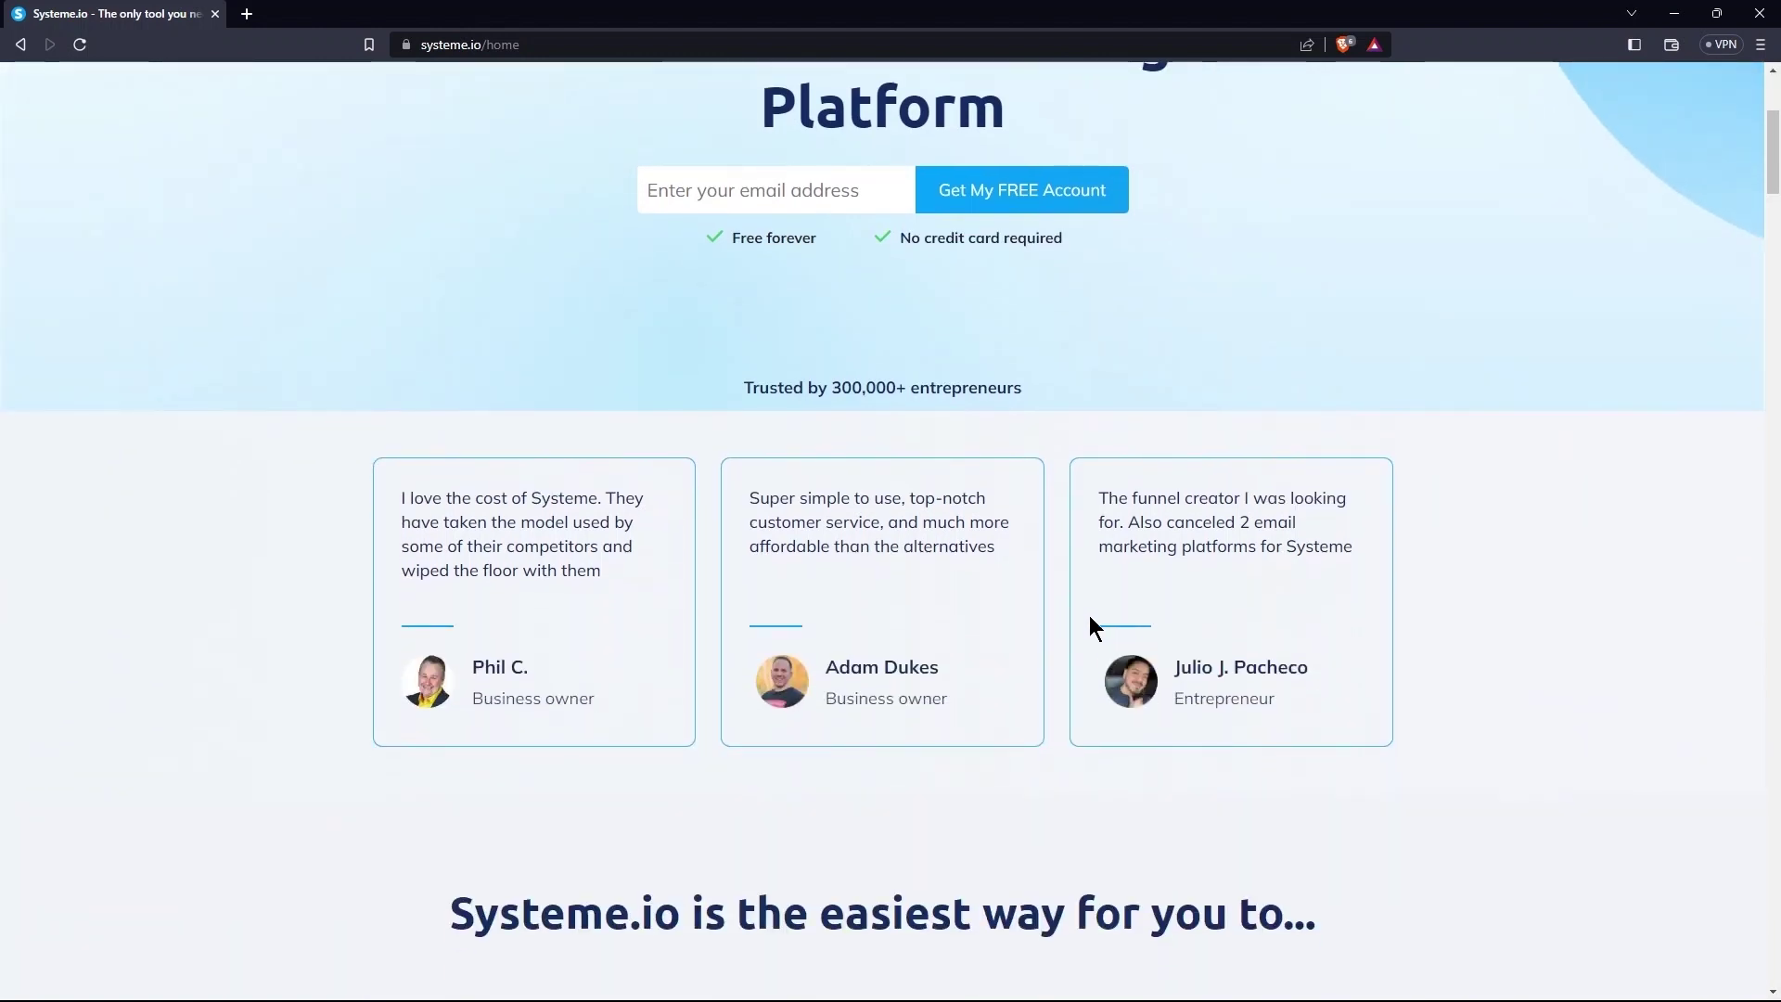
{"action": "scroll", "coordinate": [1091, 618], "scroll_direction": "down", "scroll_amount": 4}
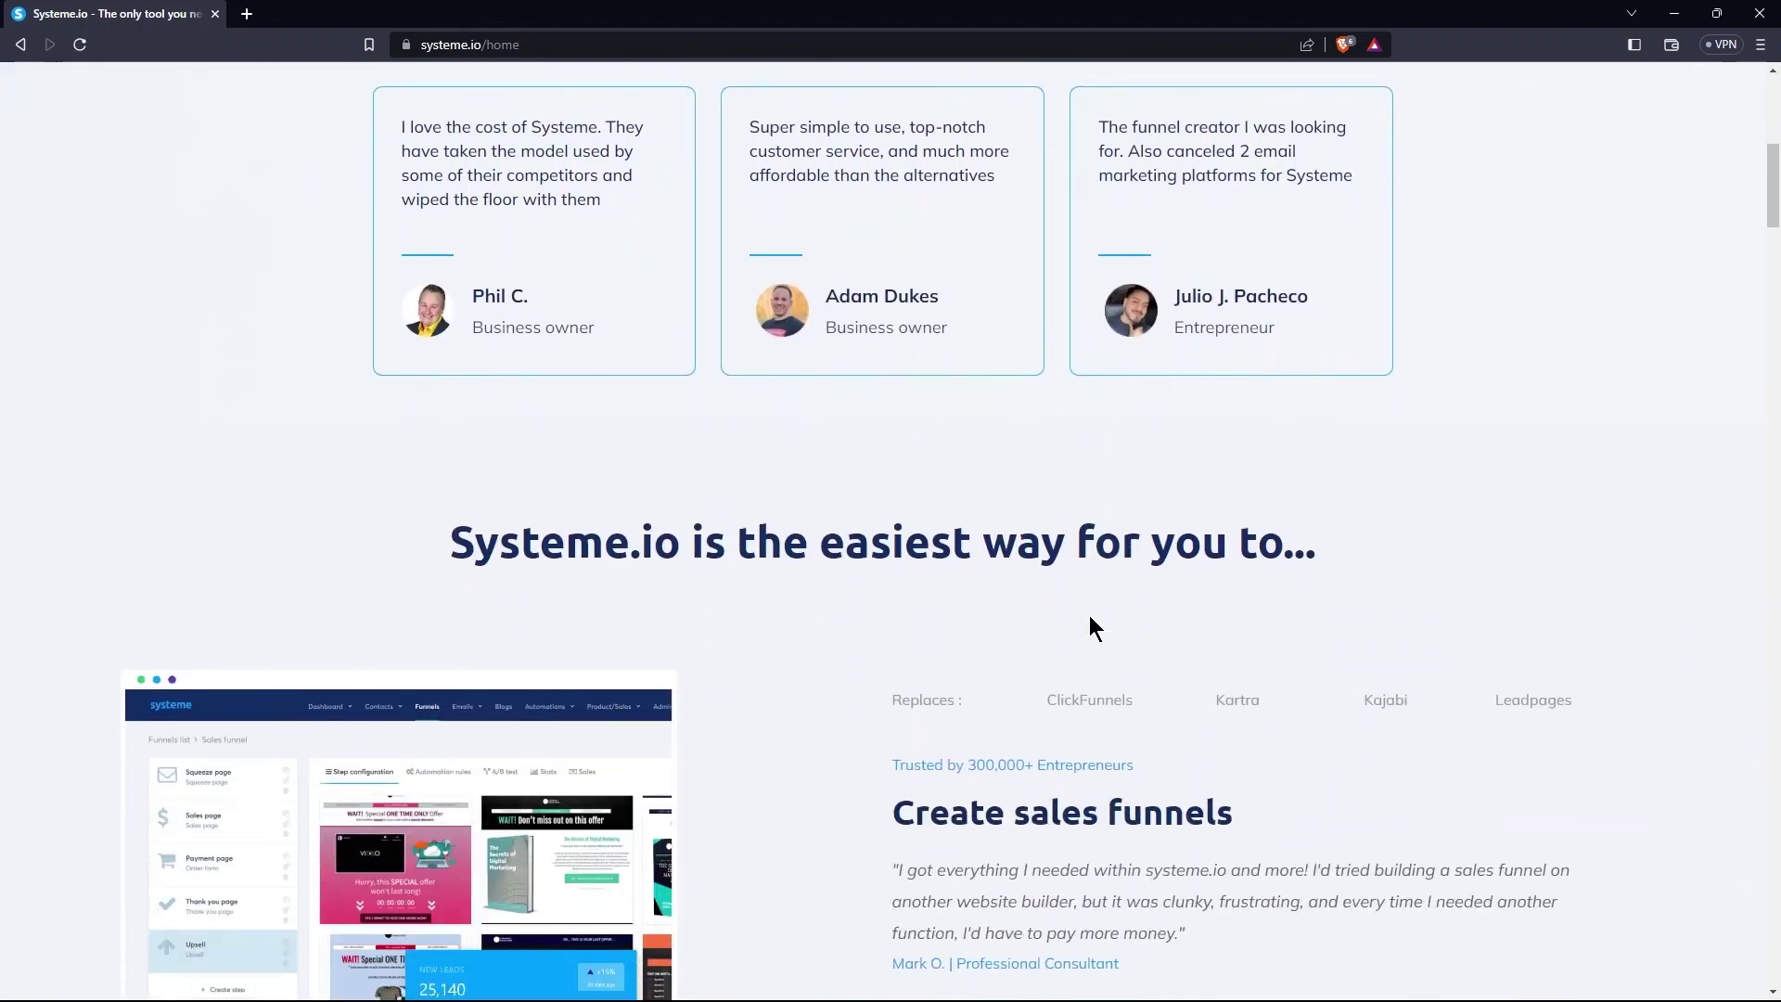
{"action": "scroll", "coordinate": [1090, 619], "scroll_direction": "down", "scroll_amount": 4}
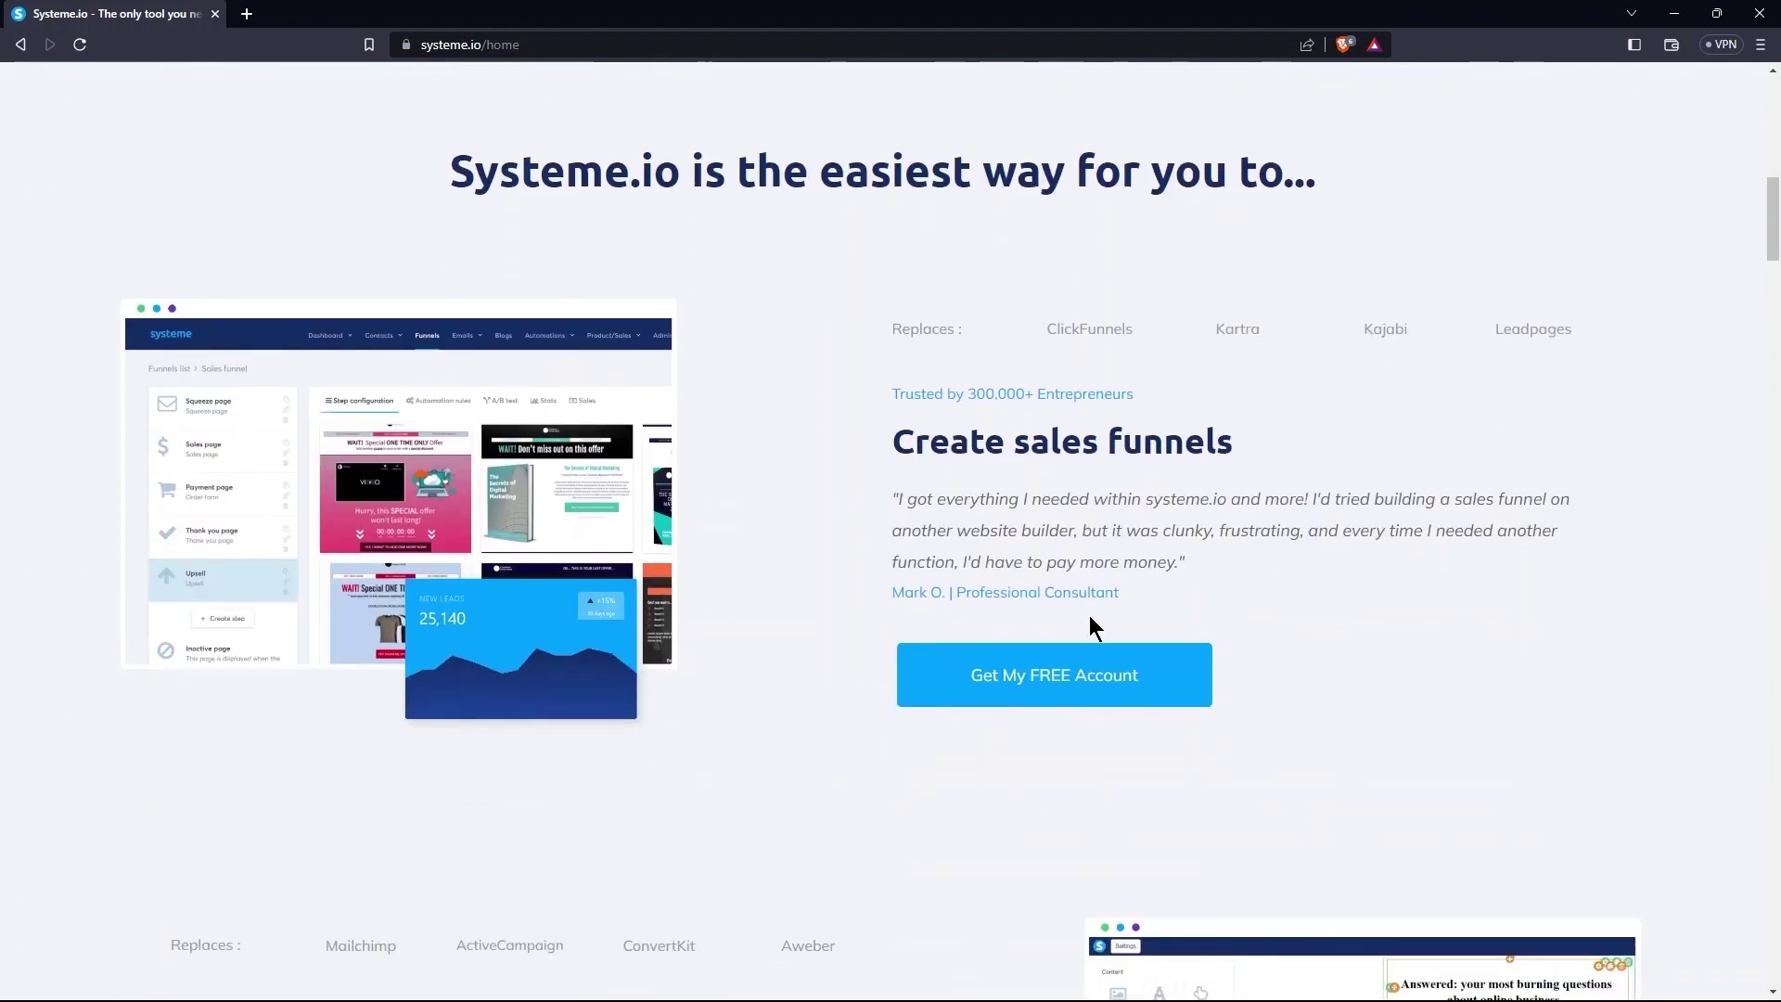
{"action": "scroll", "coordinate": [1078, 614], "scroll_direction": "down", "scroll_amount": 7}
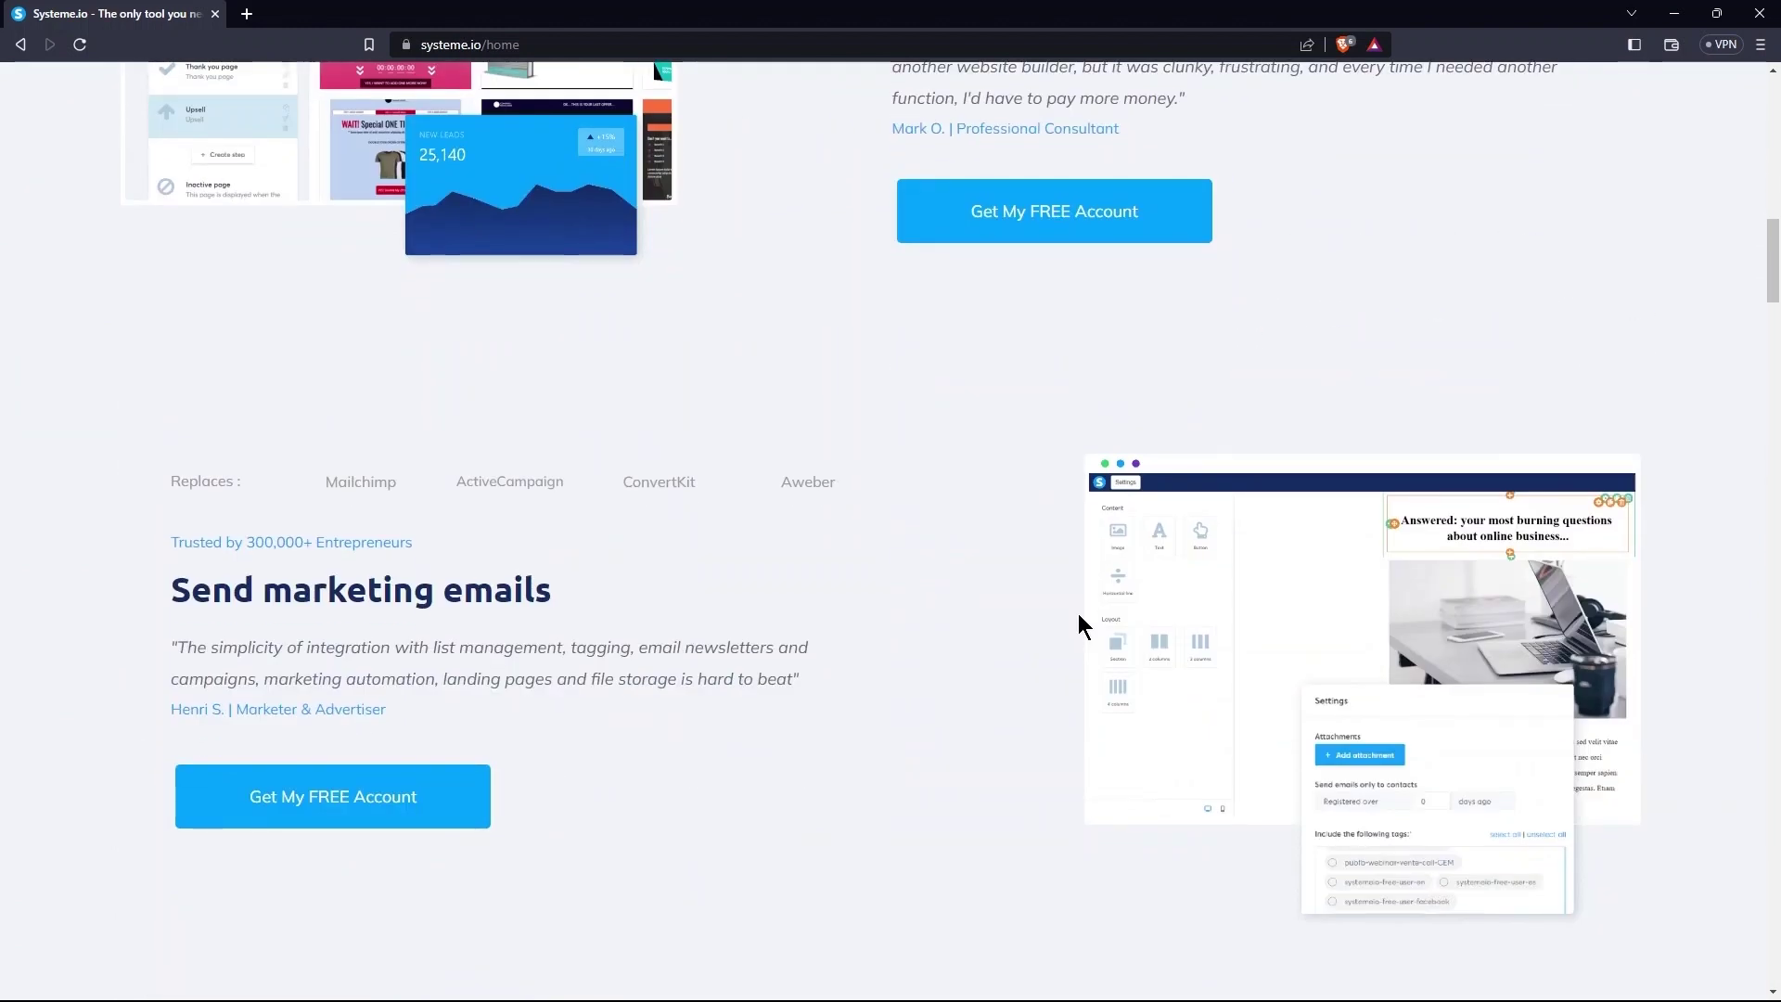
{"action": "scroll", "coordinate": [1078, 614], "scroll_direction": "down", "scroll_amount": 5}
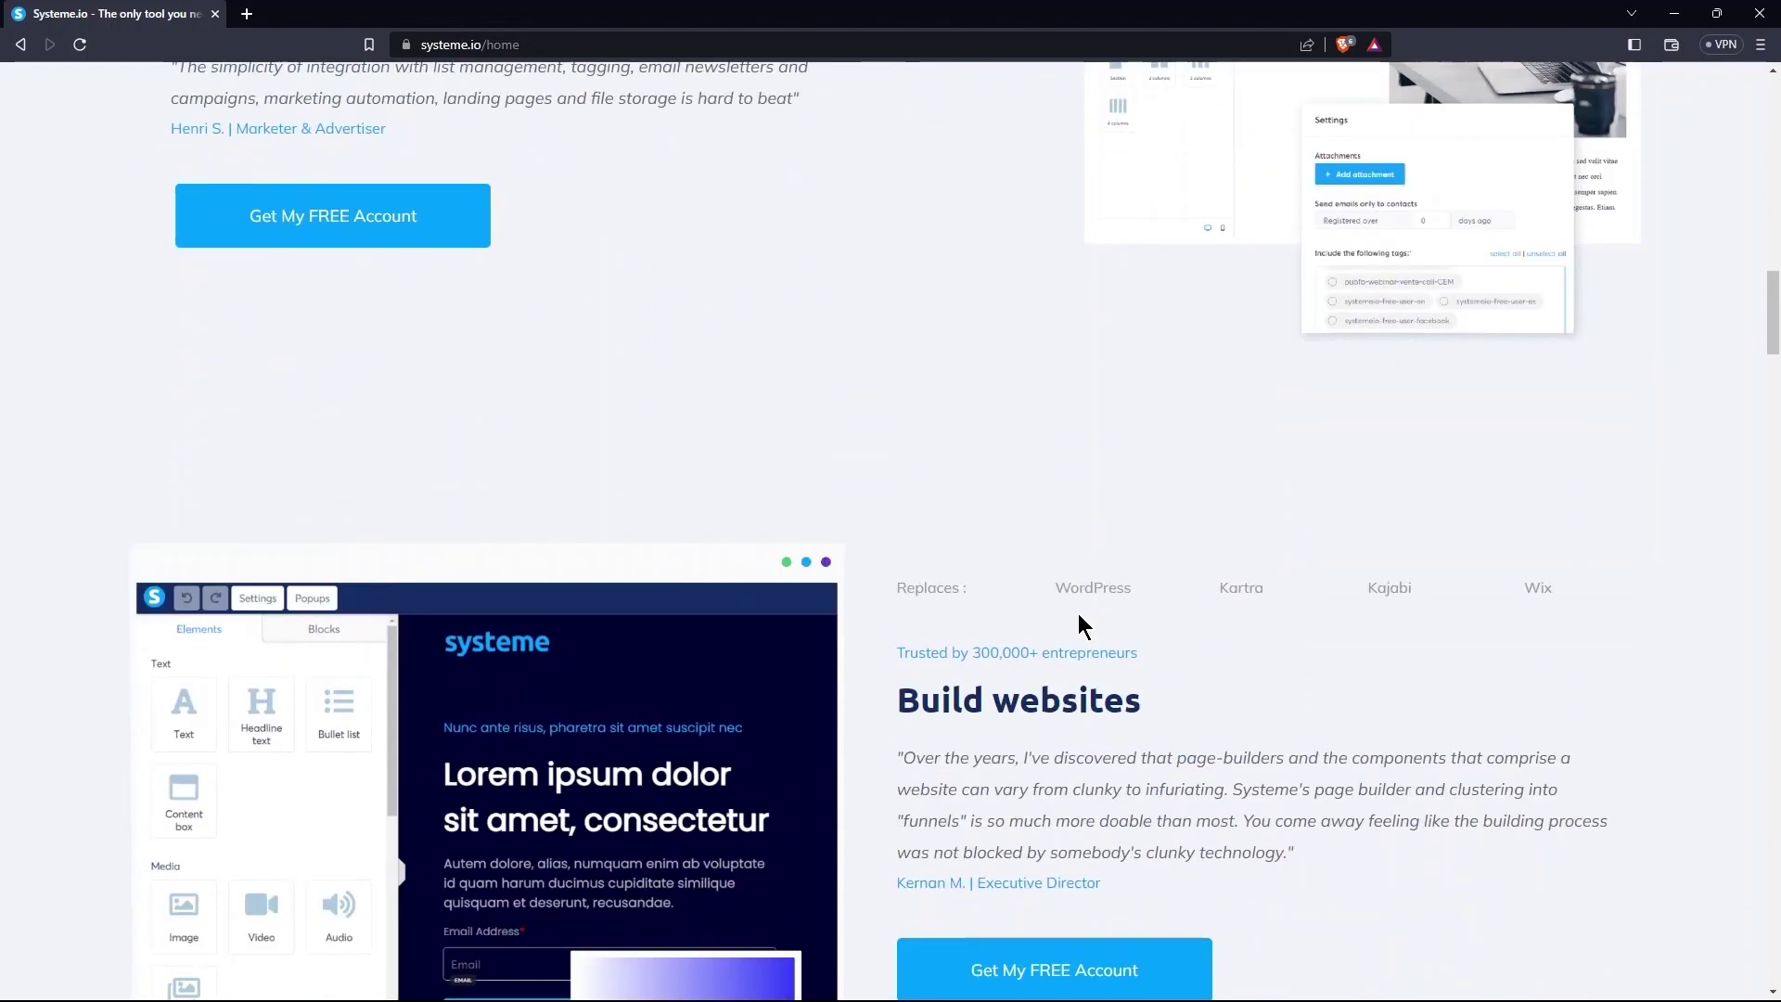
{"action": "scroll", "coordinate": [1078, 614], "scroll_direction": "down", "scroll_amount": 3}
{"action": "scroll", "coordinate": [1078, 617], "scroll_direction": "down", "scroll_amount": 5}
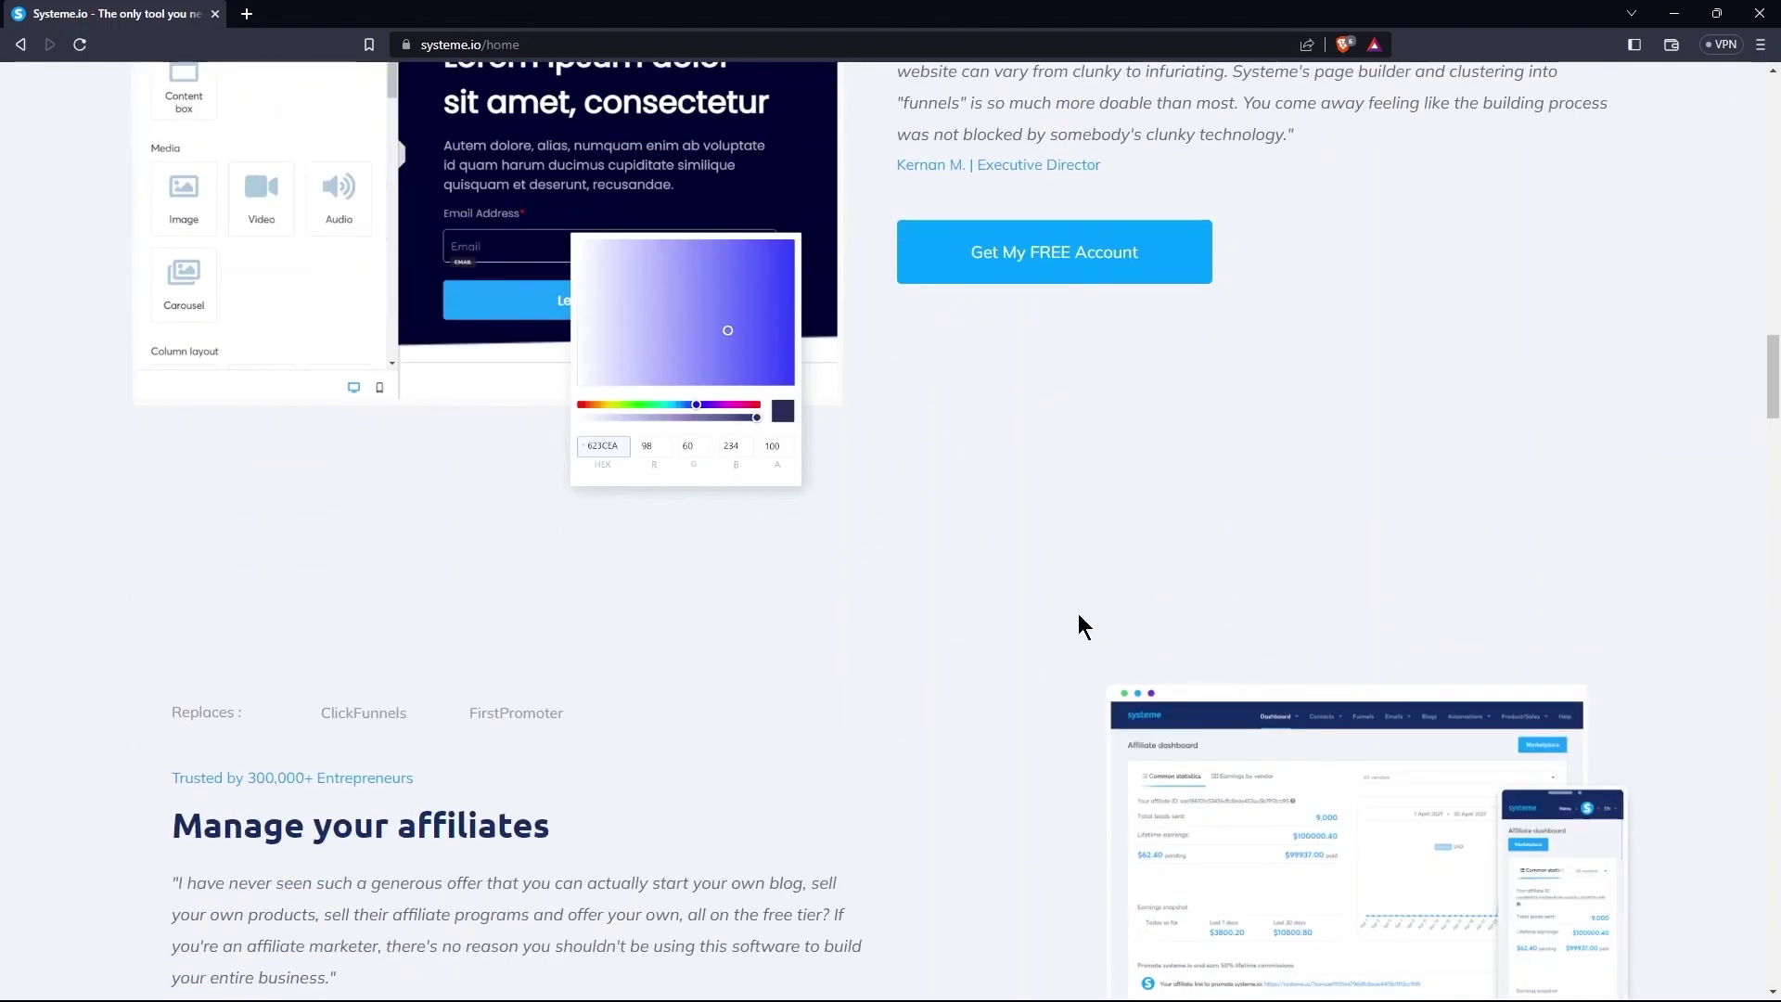
{"action": "scroll", "coordinate": [1078, 614], "scroll_direction": "down", "scroll_amount": 4}
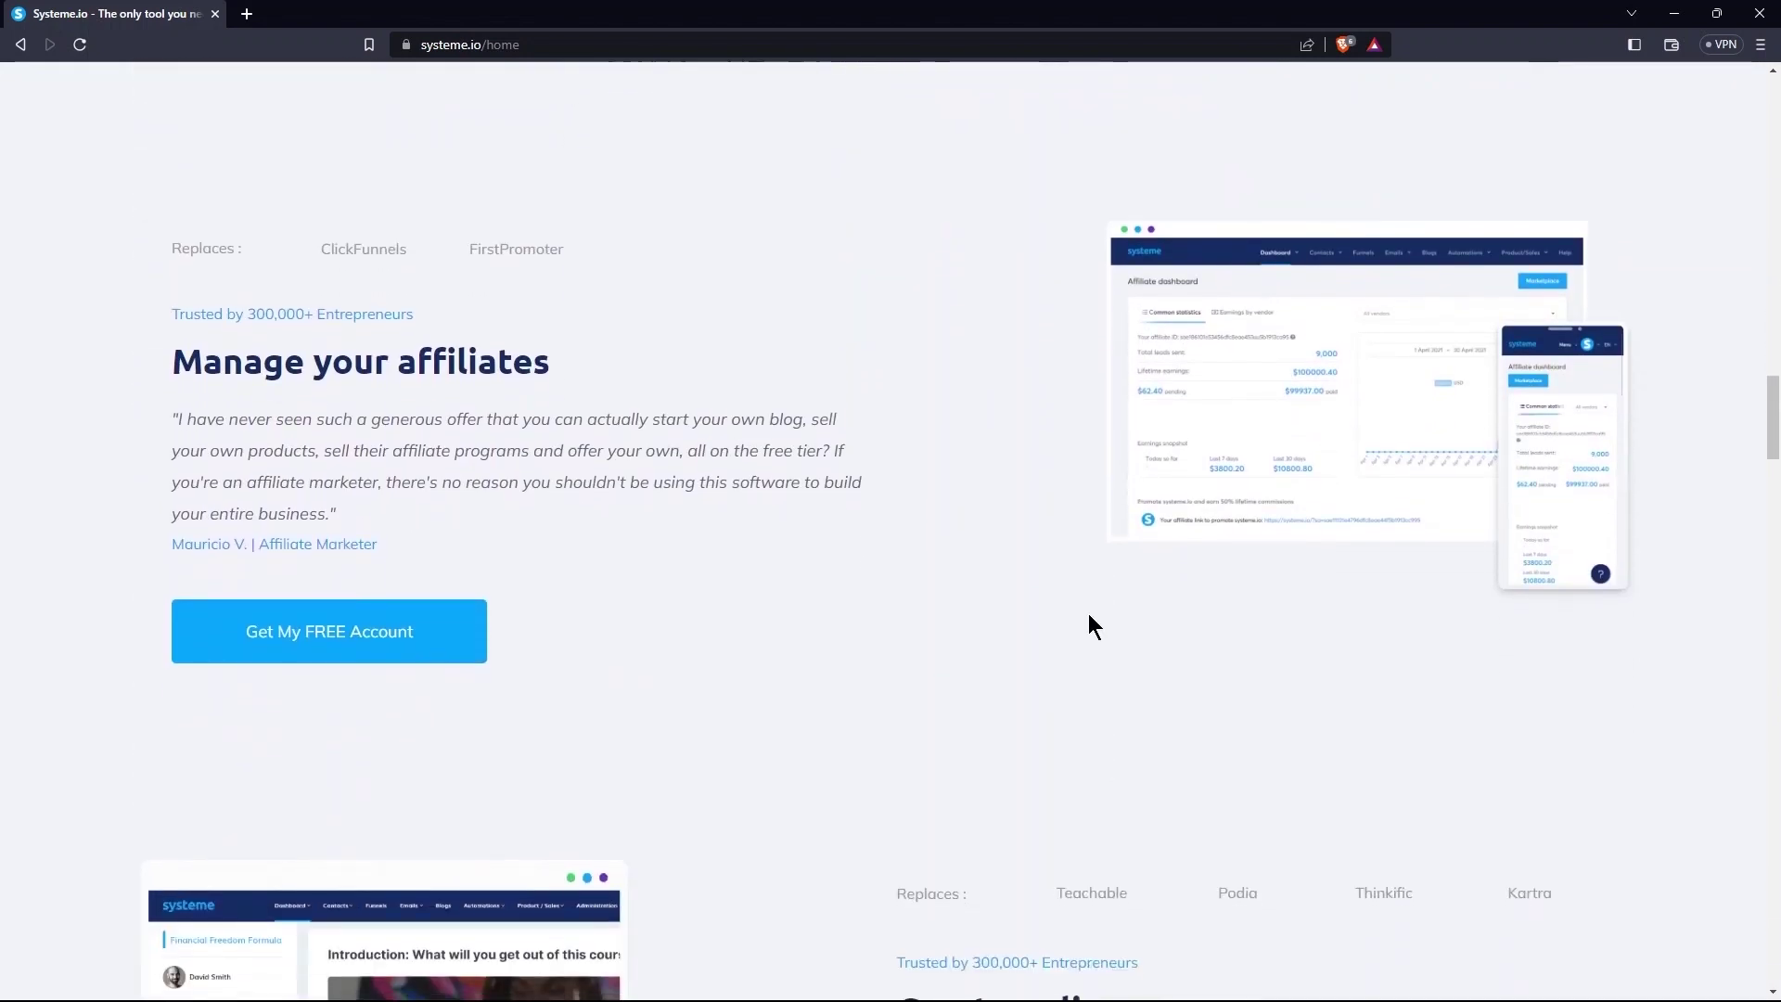
{"action": "scroll", "coordinate": [1089, 614], "scroll_direction": "down", "scroll_amount": 9}
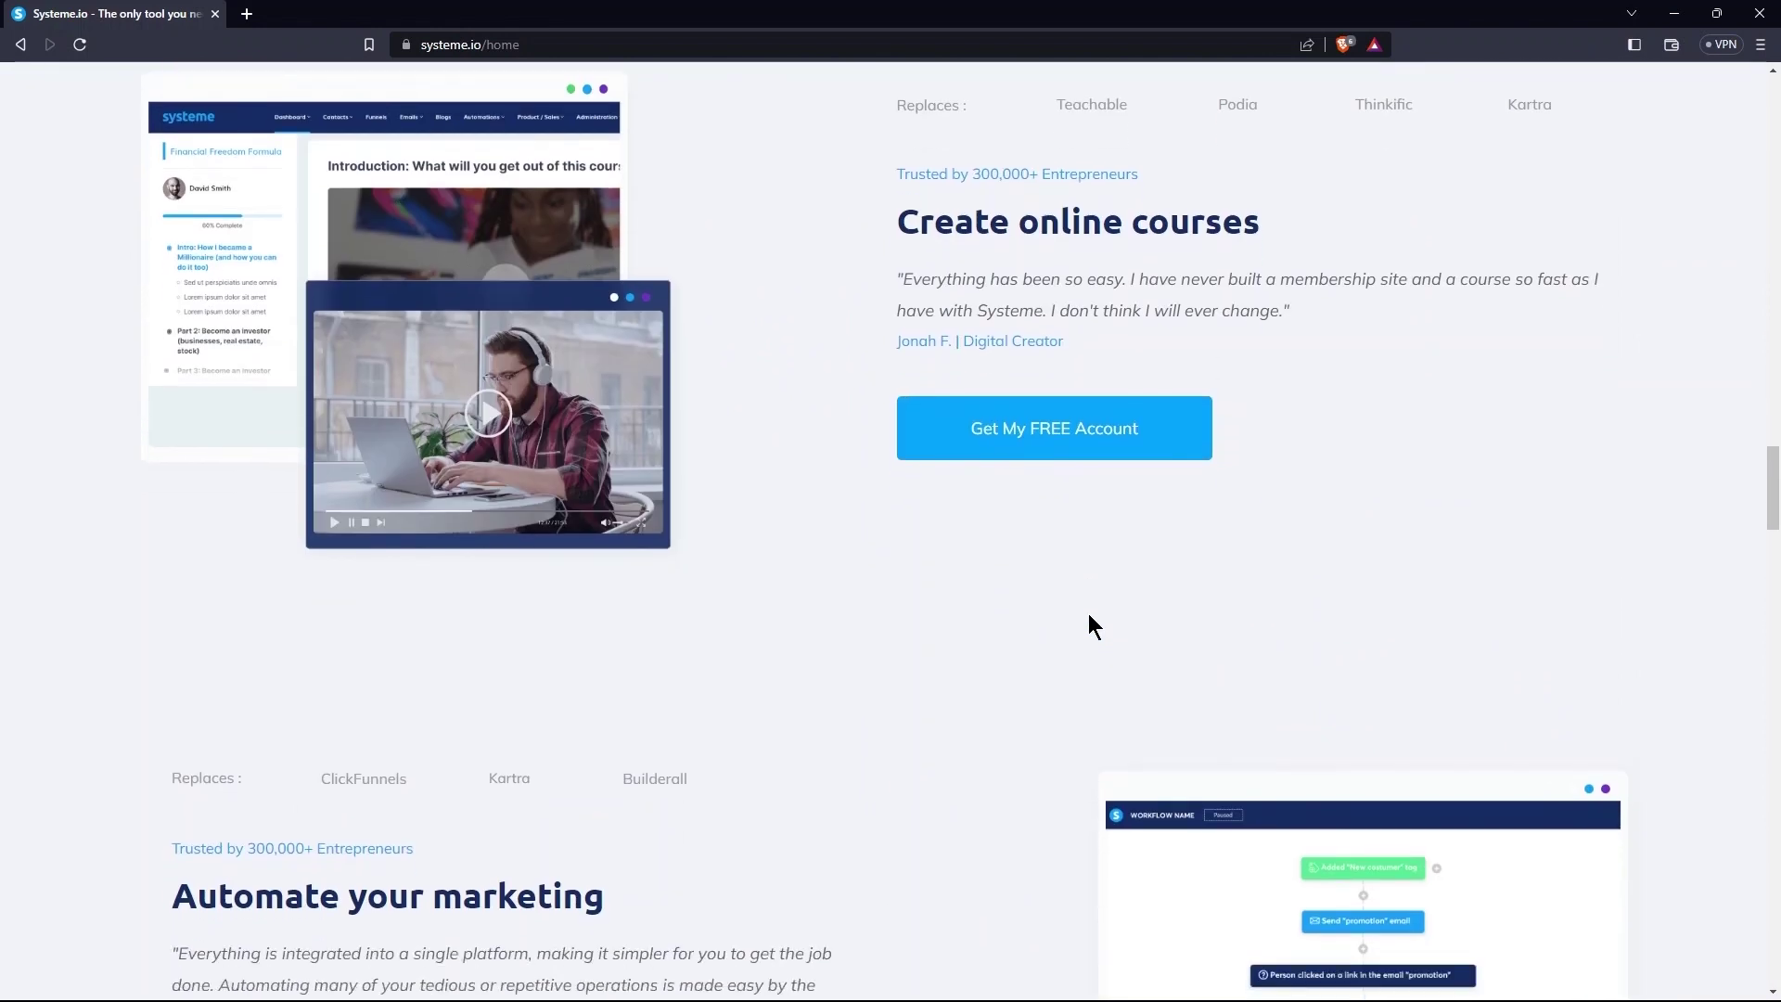
Step: Open the Pricing page and highlight the billing-period text and the Free, Startup, Webinar and Unlimited plans
{"action": "left_click_drag", "start_coordinate": [1772, 491], "coordinate": [1773, 105]}
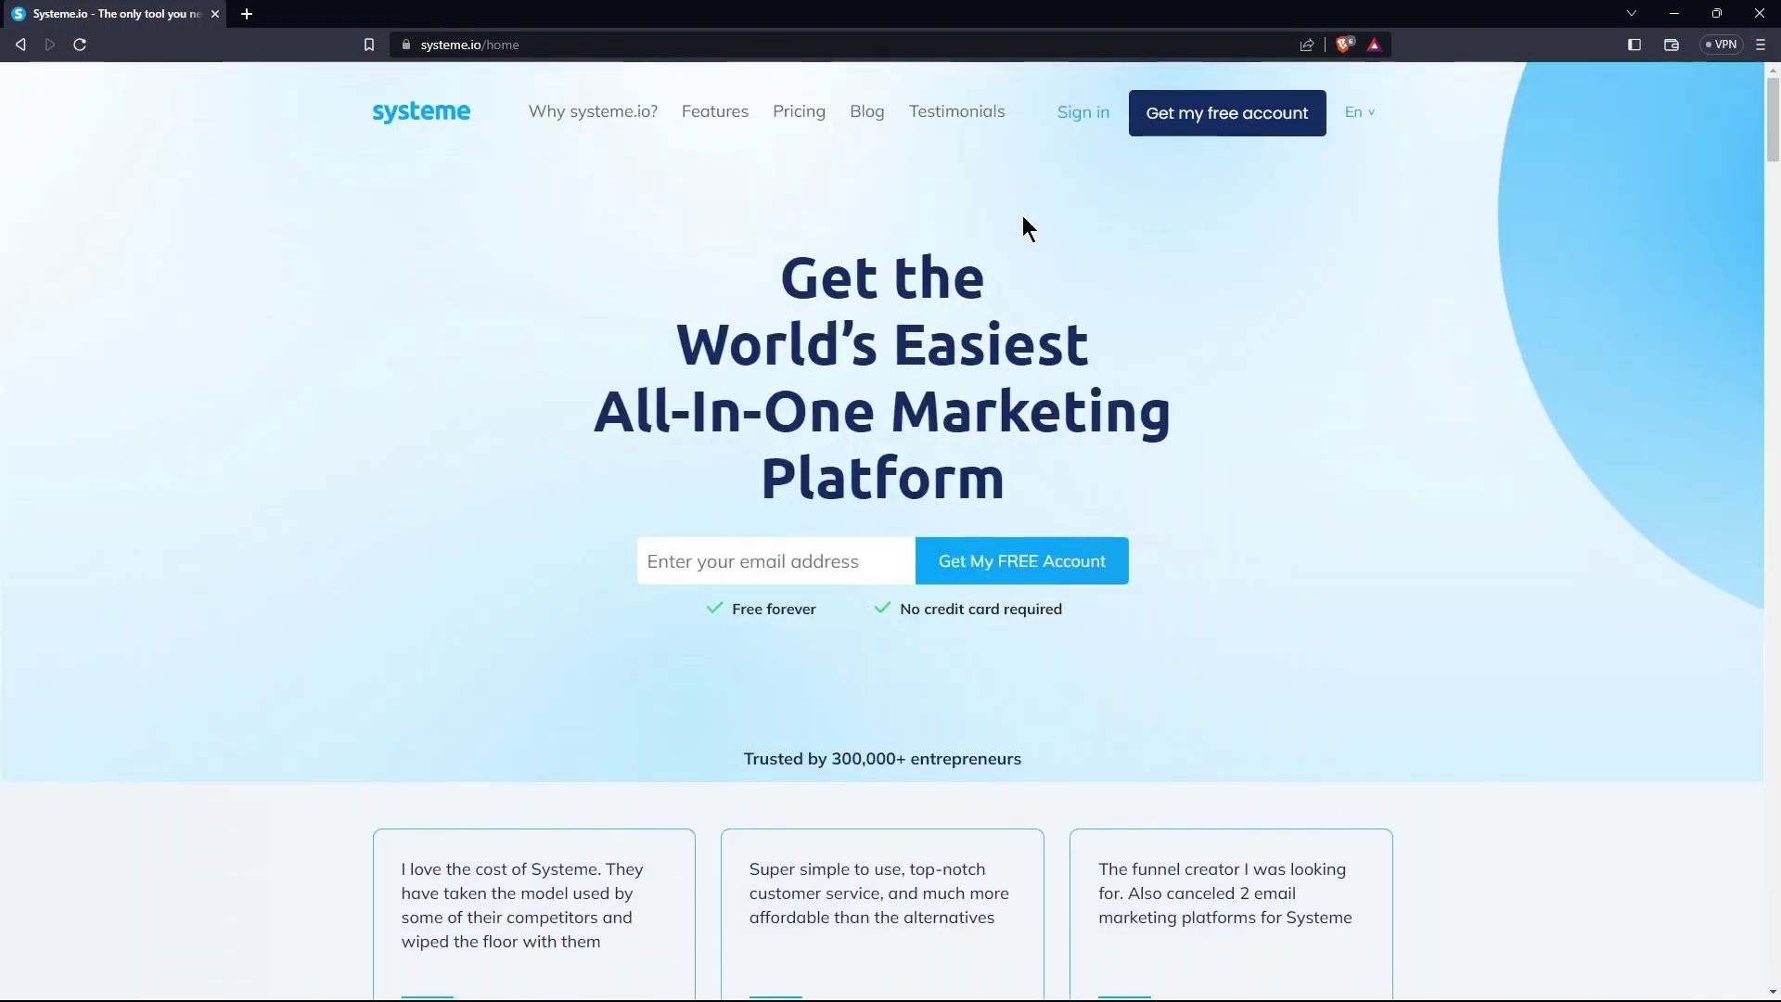
{"action": "left_click", "coordinate": [810, 127]}
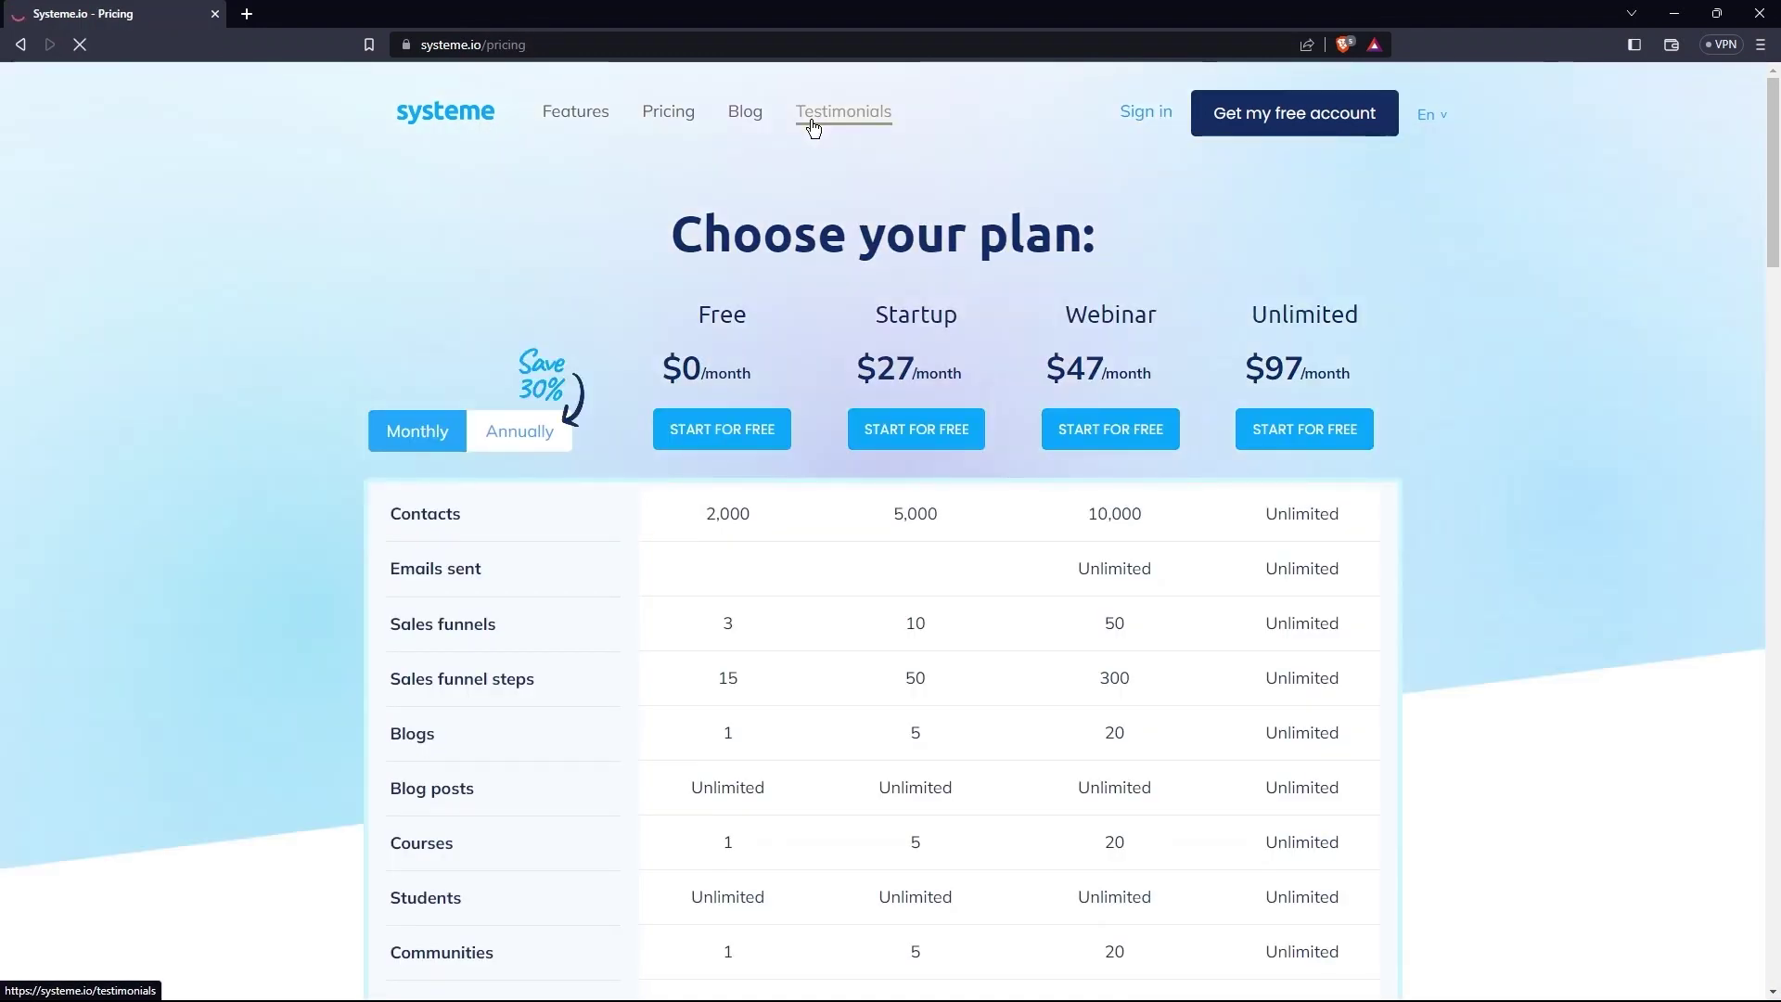
{"action": "scroll", "coordinate": [835, 135], "scroll_direction": "down", "scroll_amount": 1}
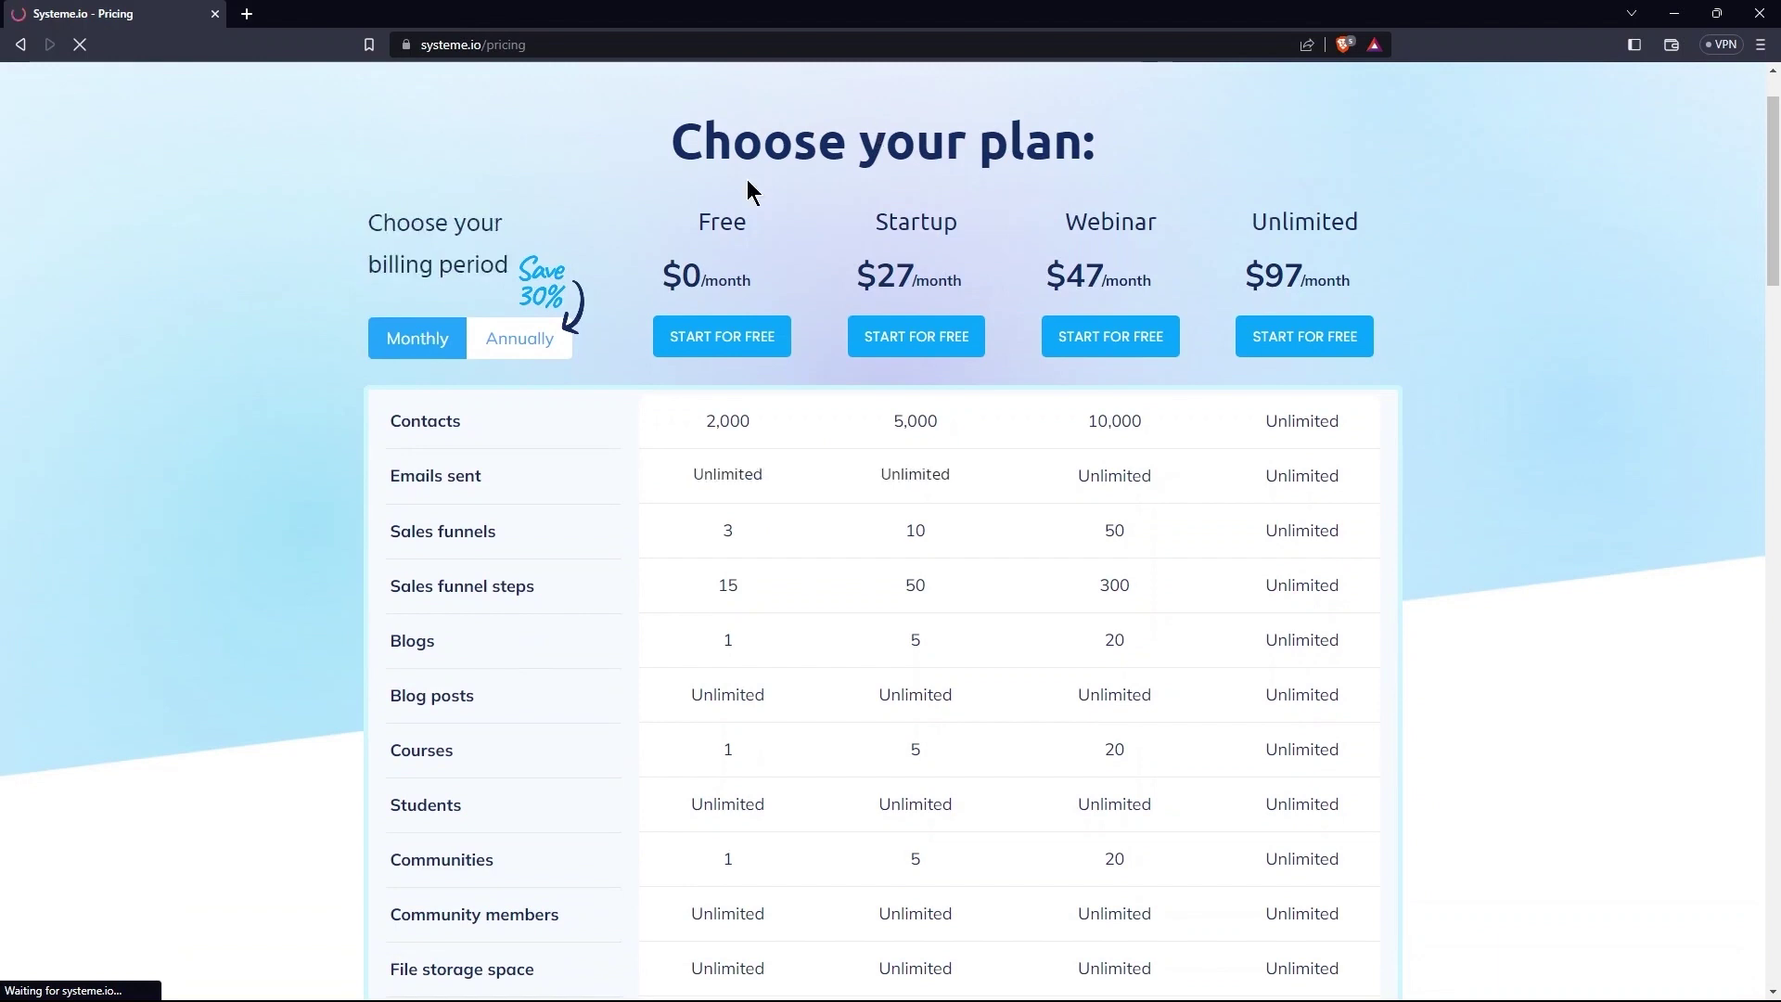
{"action": "left_click_drag", "start_coordinate": [379, 224], "coordinate": [501, 267]}
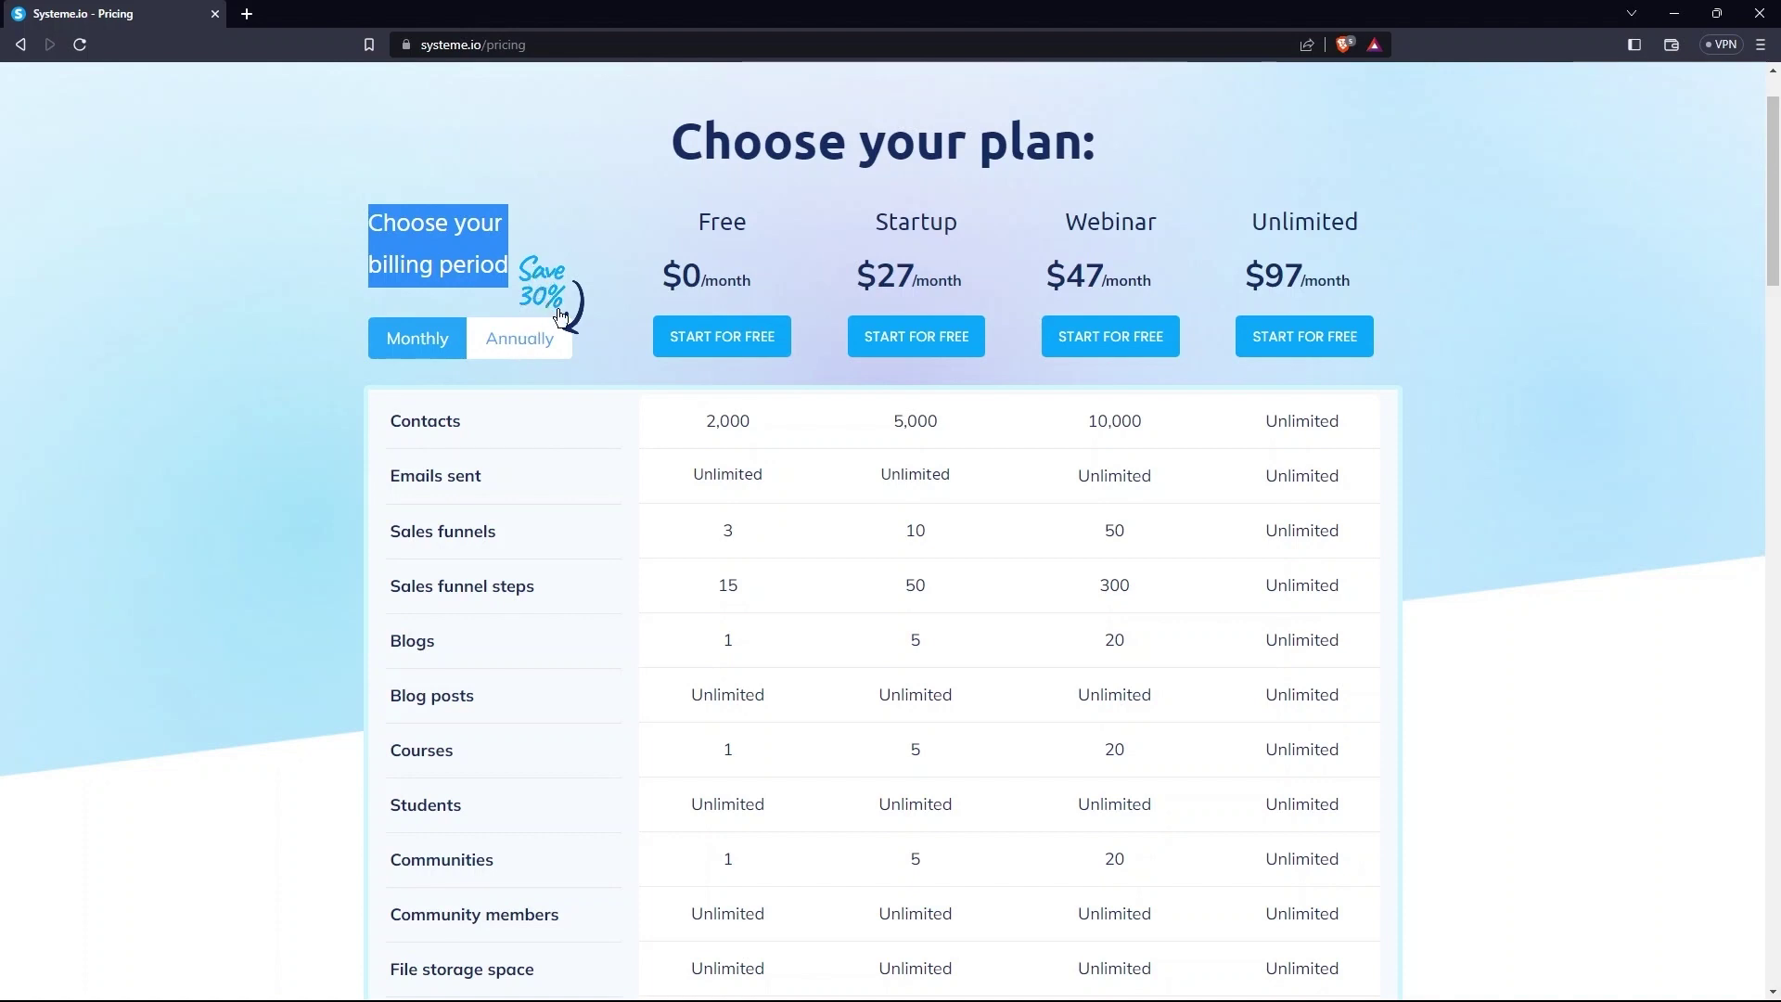
{"action": "left_click_drag", "start_coordinate": [707, 220], "coordinate": [771, 235]}
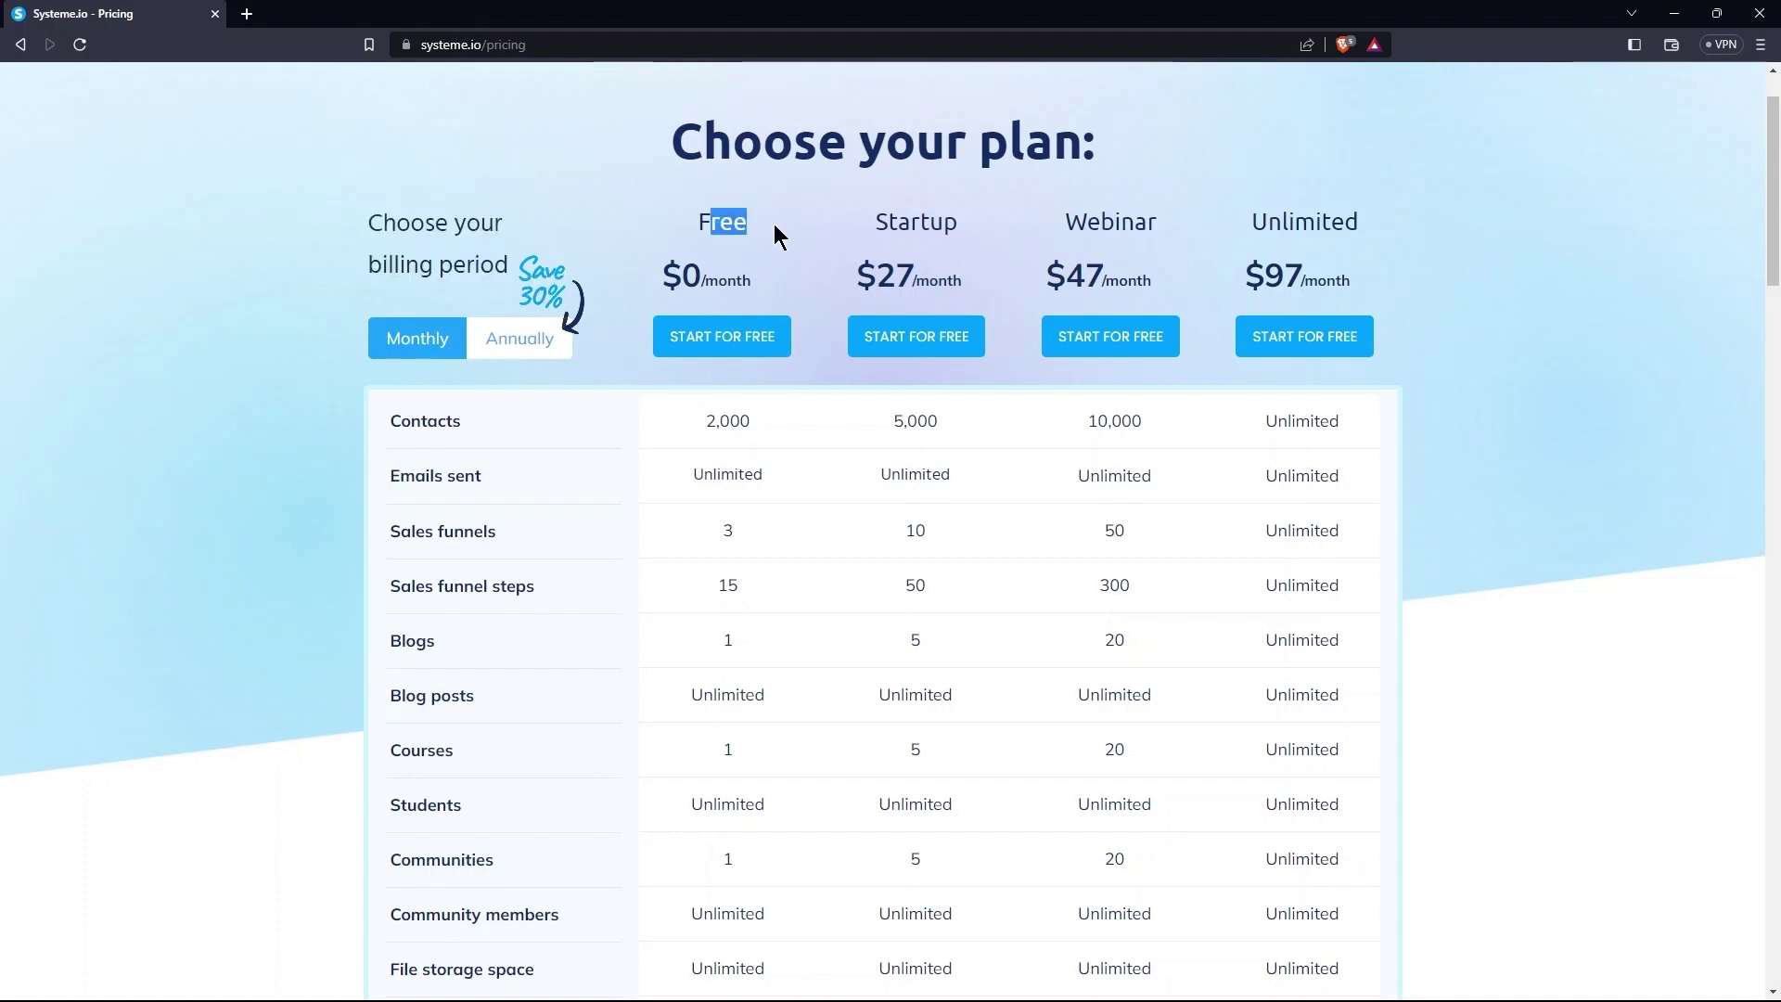
{"action": "left_click_drag", "start_coordinate": [878, 220], "coordinate": [944, 220]}
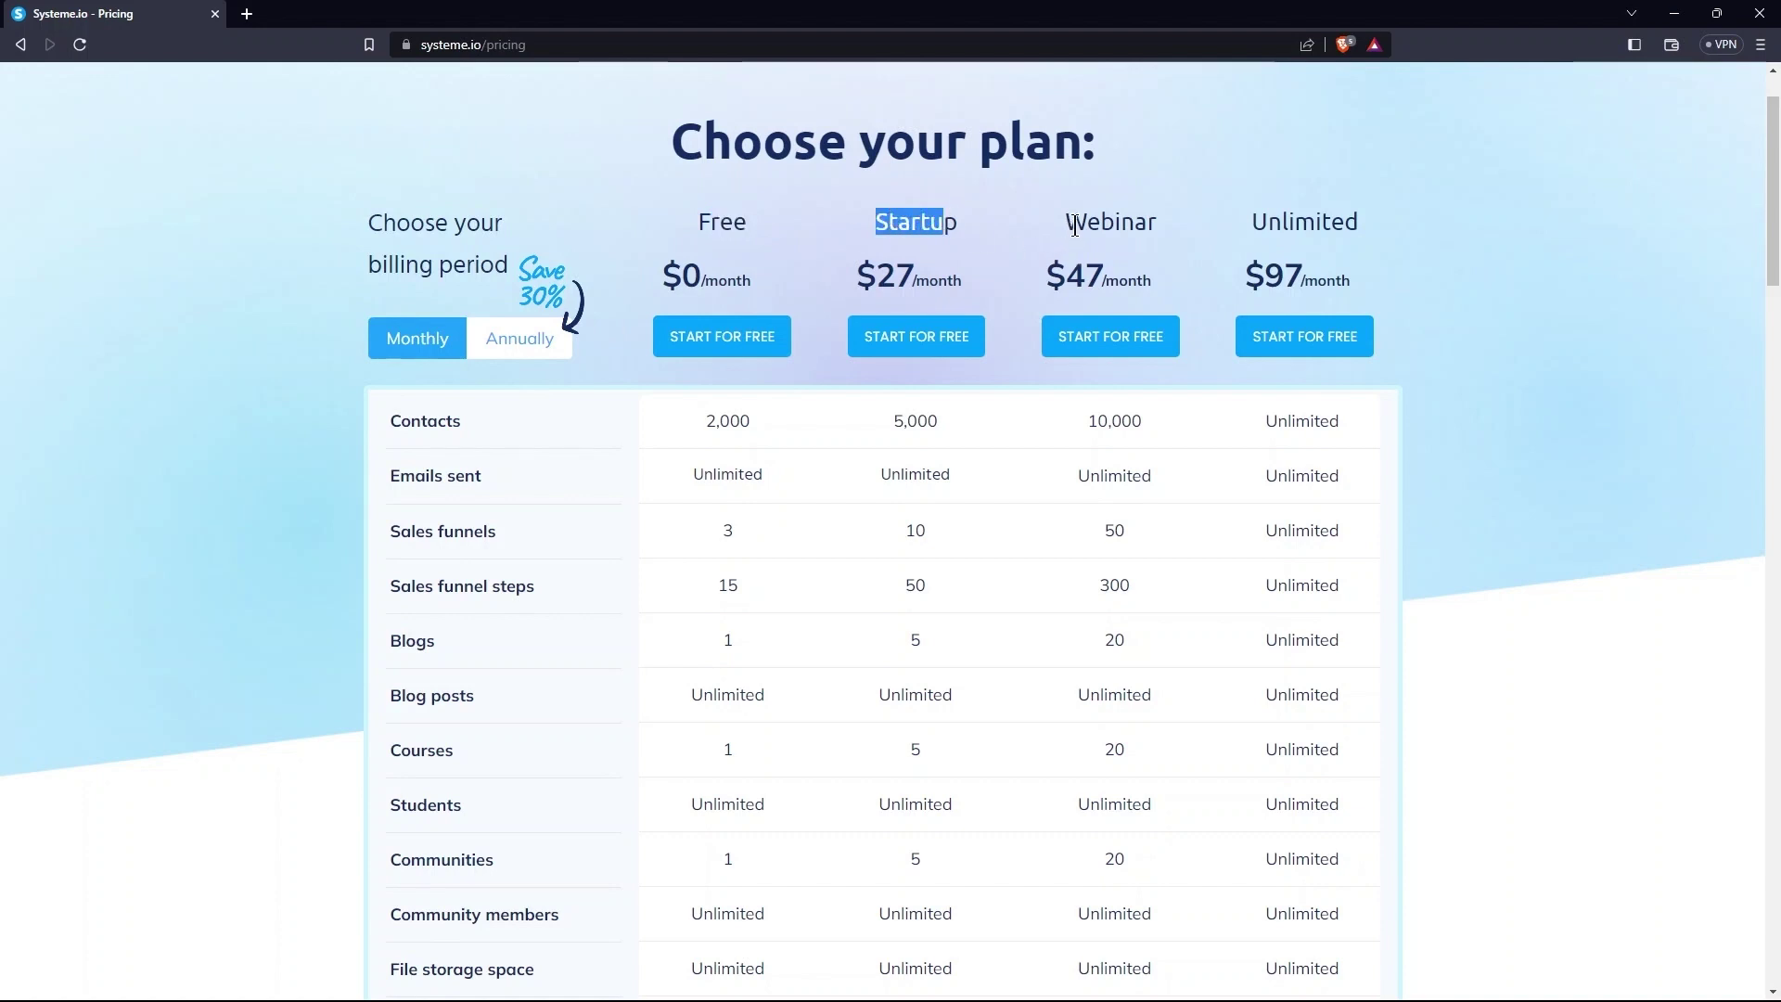
{"action": "left_click_drag", "start_coordinate": [1067, 223], "coordinate": [1379, 231]}
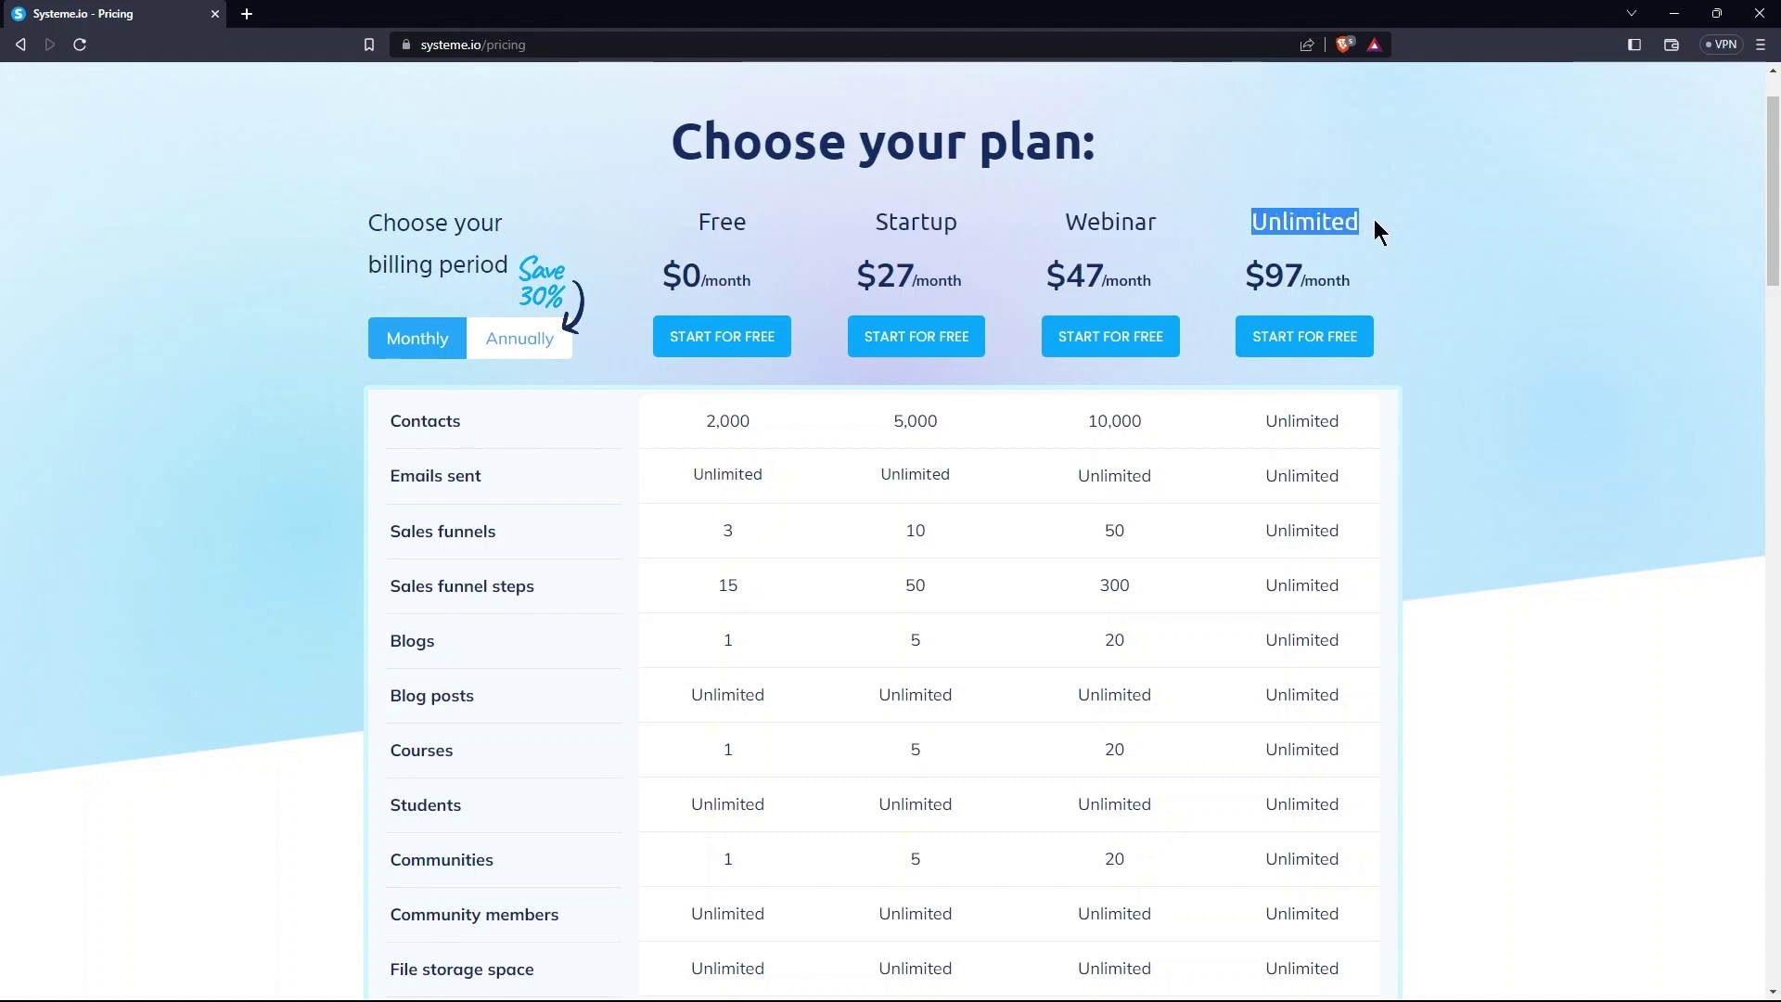
Step: Switch to annual billing ($228, $396, $828 per year) and bring up the free account sign-up
{"action": "left_click", "coordinate": [428, 344]}
{"action": "scroll", "coordinate": [429, 343], "scroll_direction": "up", "scroll_amount": 1}
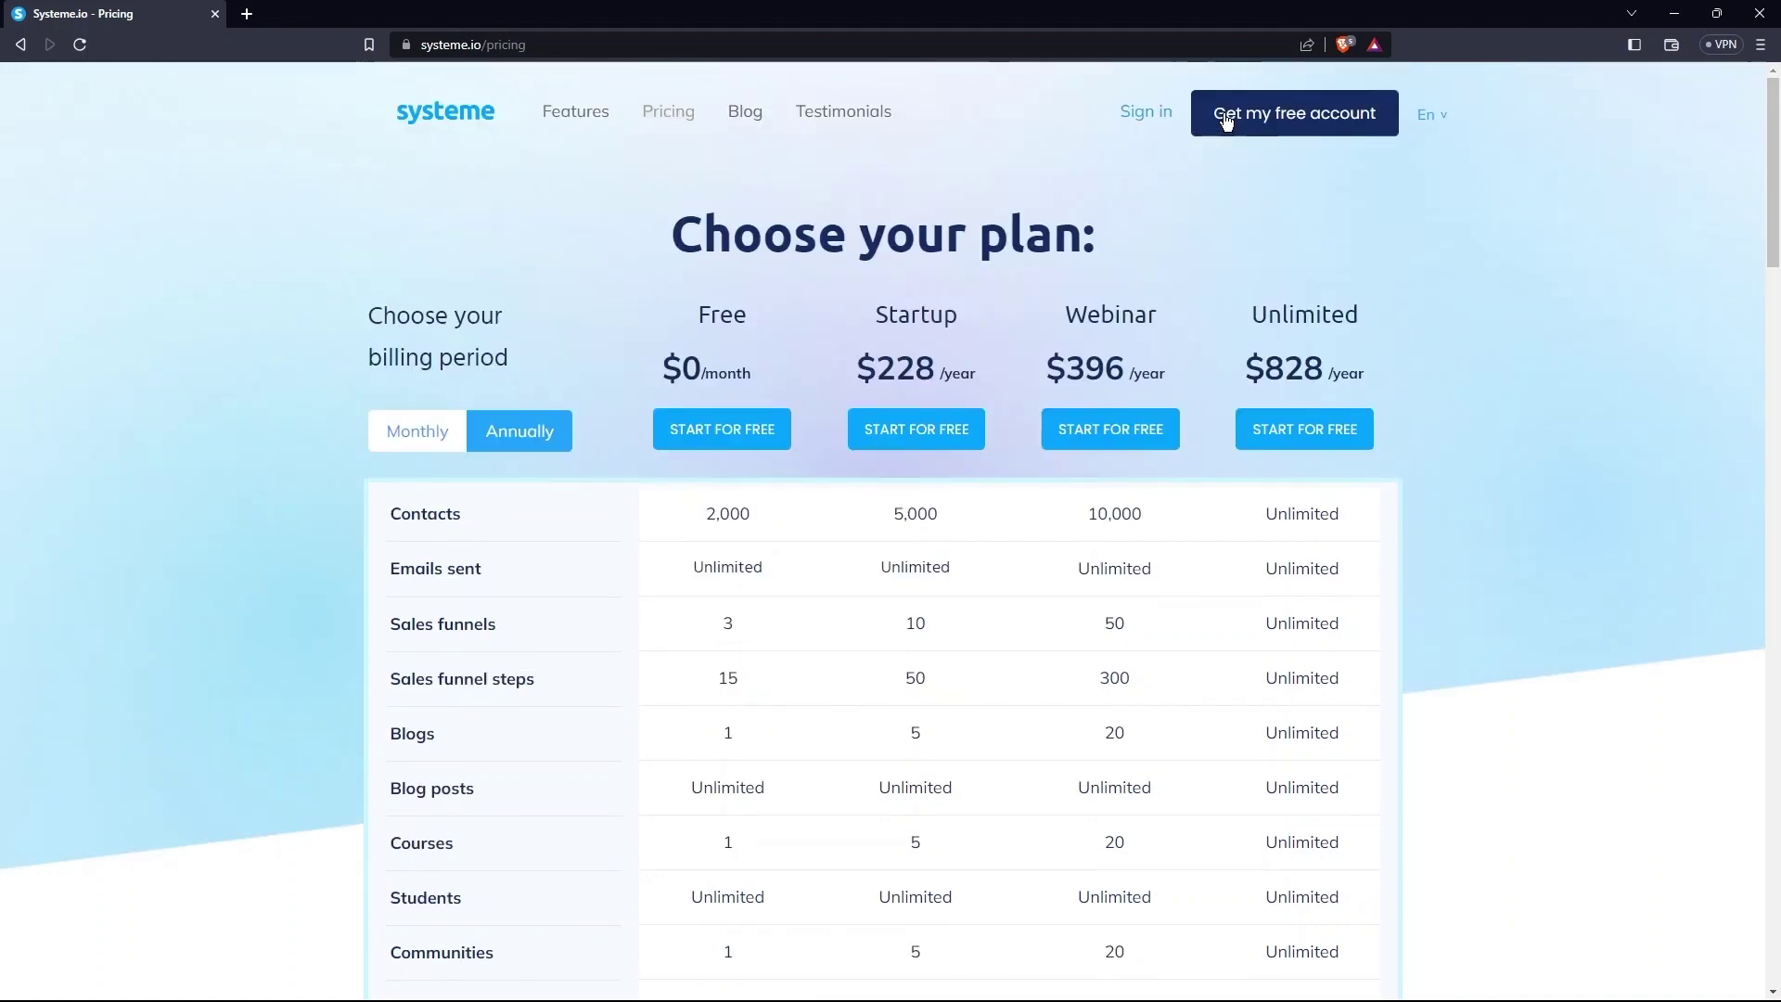
{"action": "left_click", "coordinate": [1385, 123]}
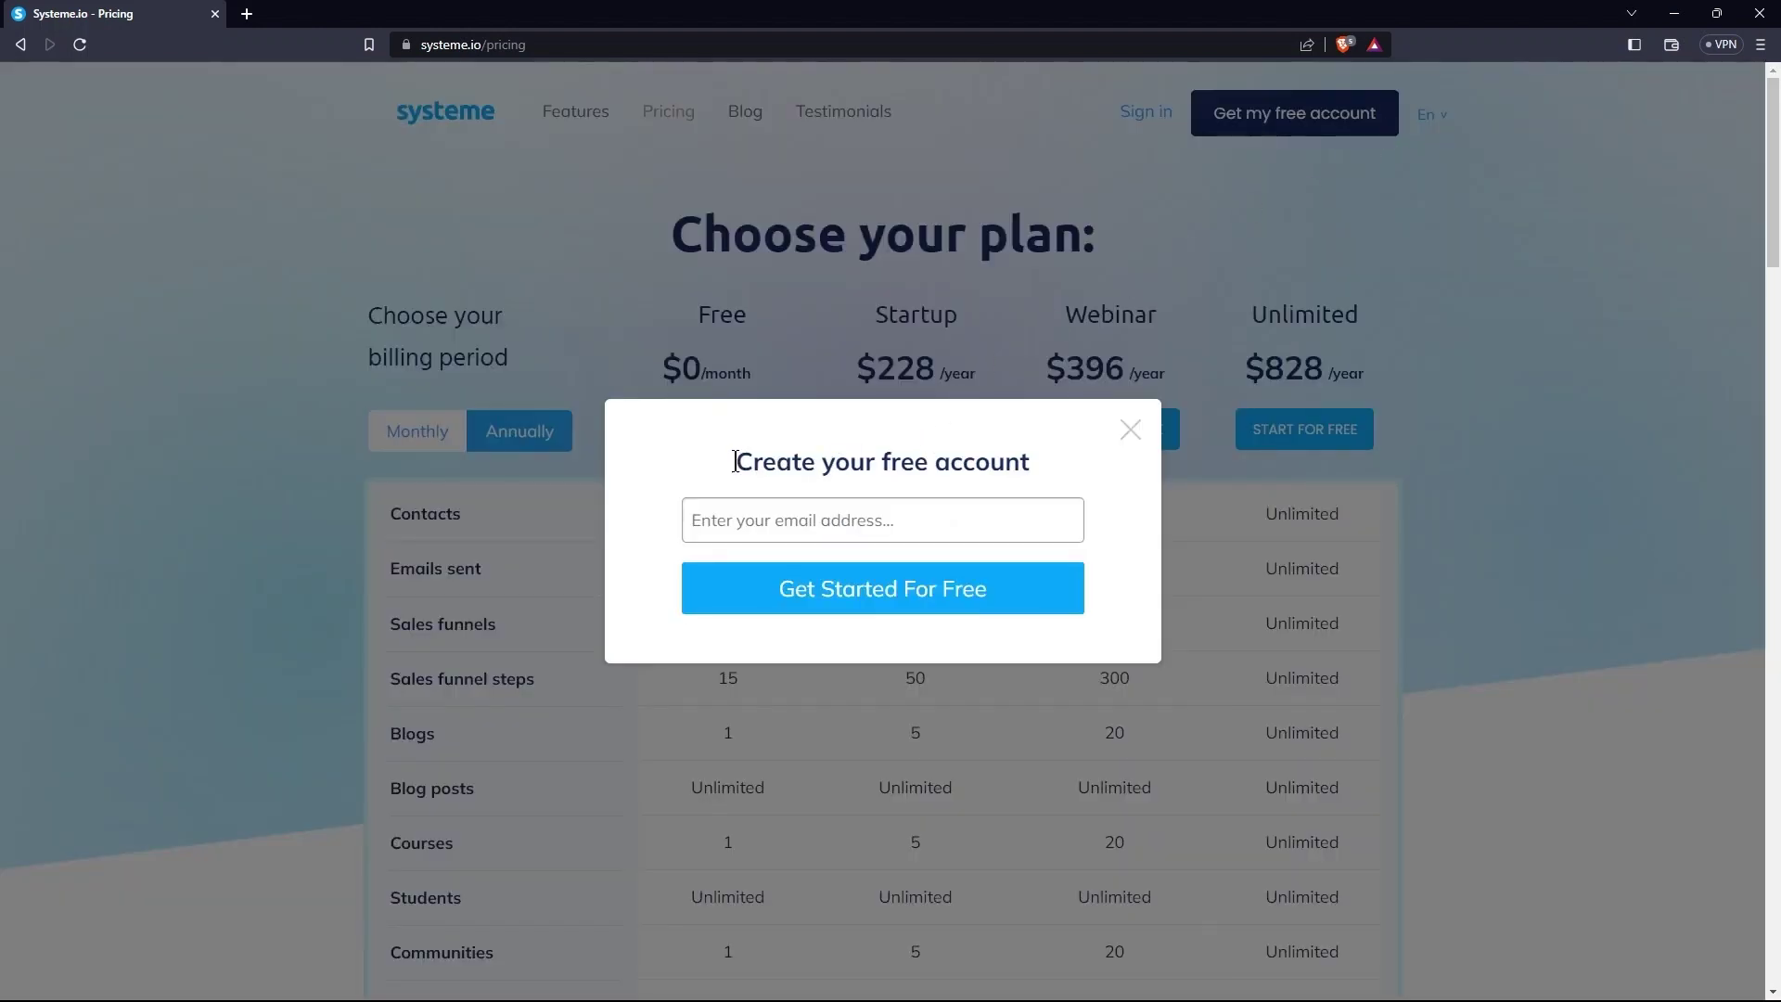
Step: Enter an email address in Create your free account and submit, reaching the Almost there! page
{"action": "left_click_drag", "start_coordinate": [735, 461], "coordinate": [1109, 470]}
{"action": "left_click", "coordinate": [973, 521]}
{"action": "type", "text": "workd"}
{"action": "key", "text": "Return"}
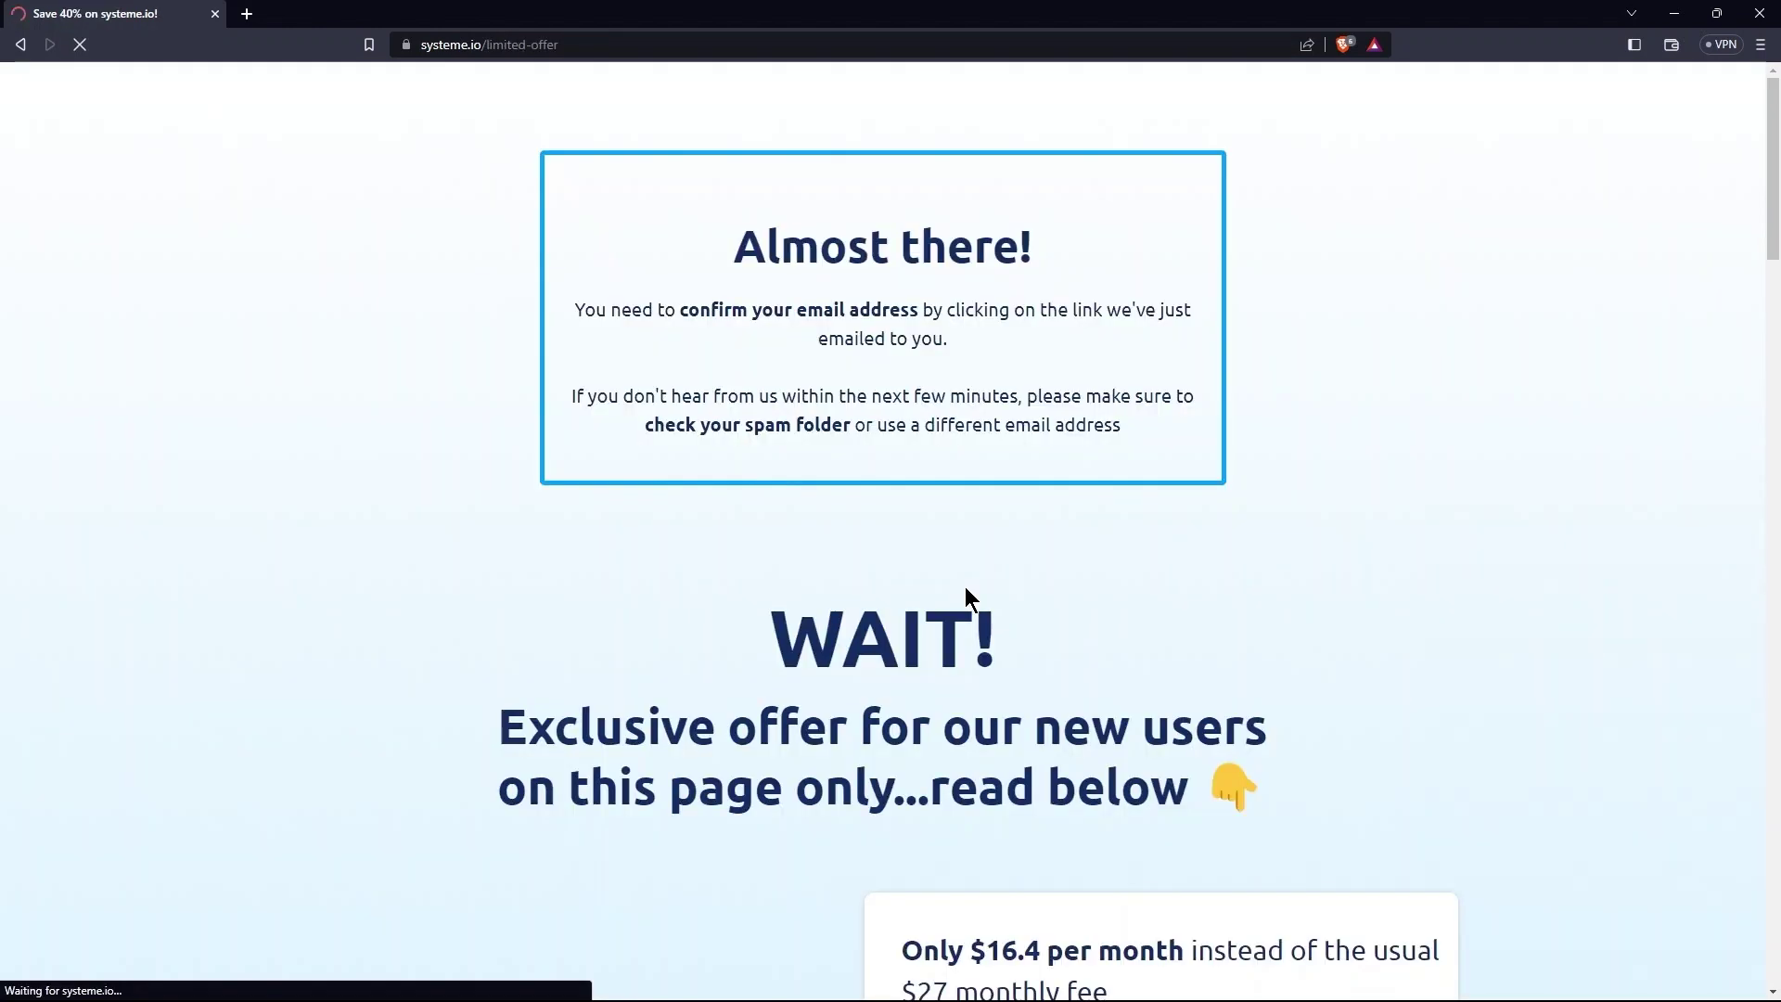
{"action": "left_click_drag", "start_coordinate": [573, 302], "coordinate": [944, 334]}
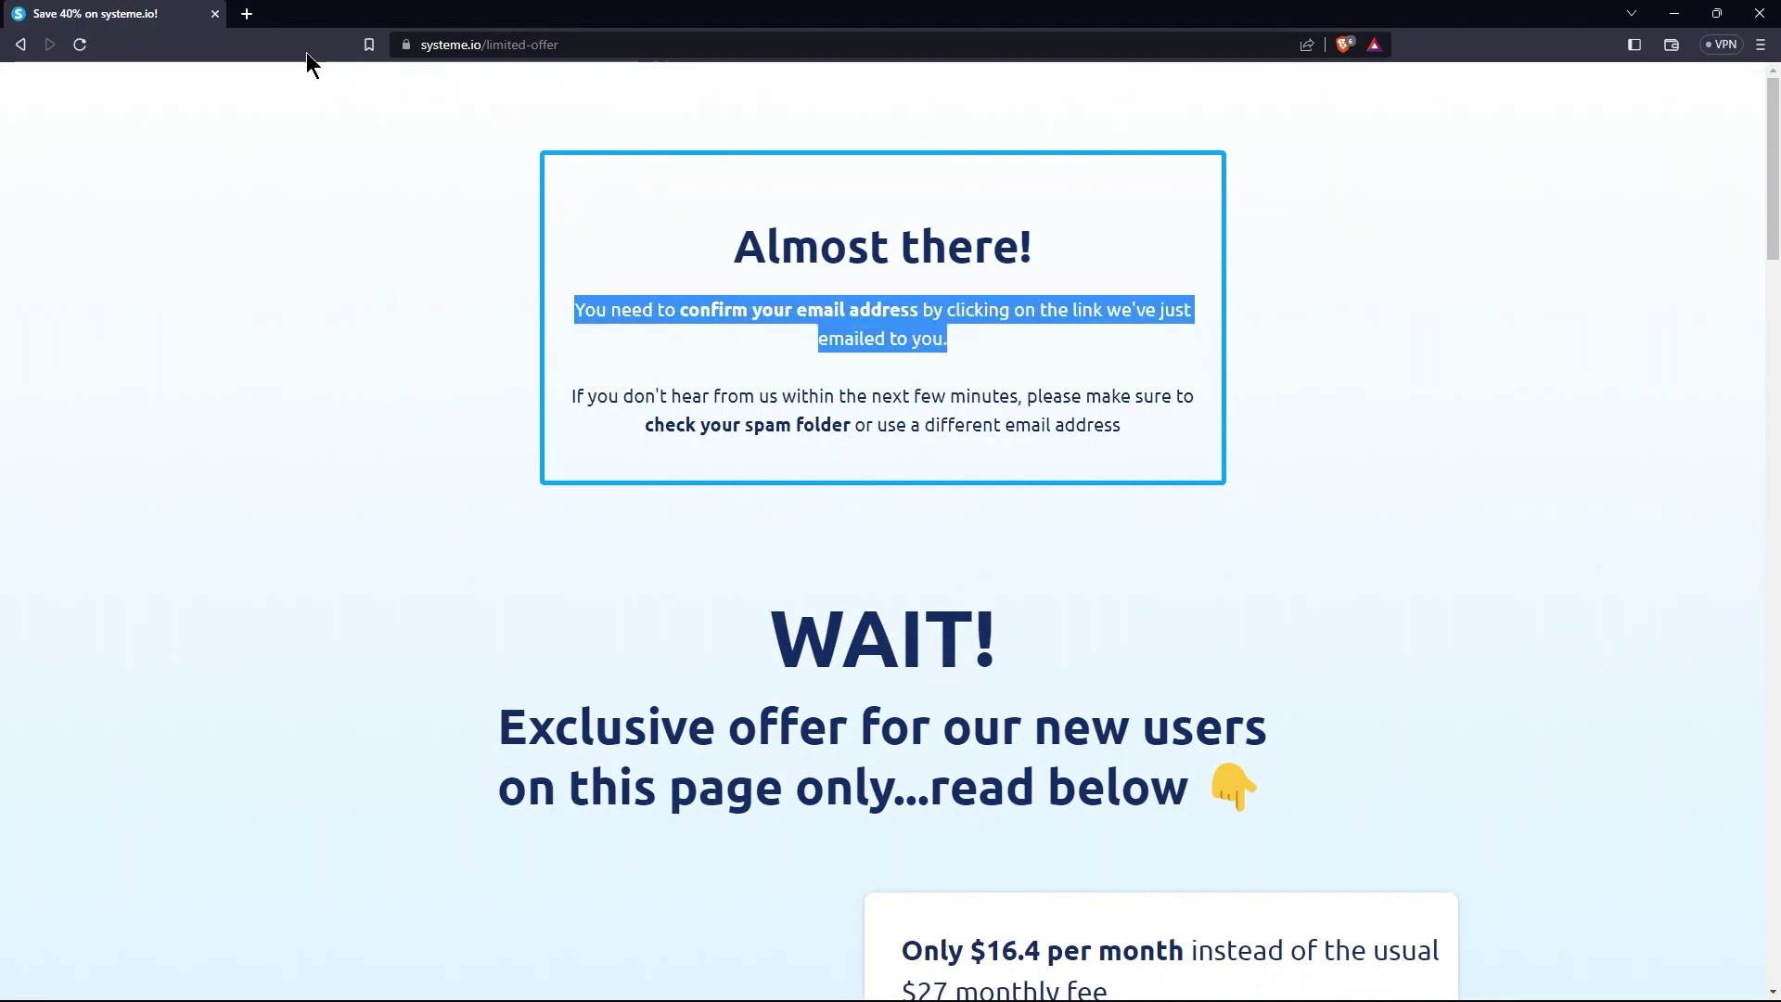
Step: Load gmail.com in a new tab and open the Systeme.io confirmation email
{"action": "left_click", "coordinate": [247, 13]}
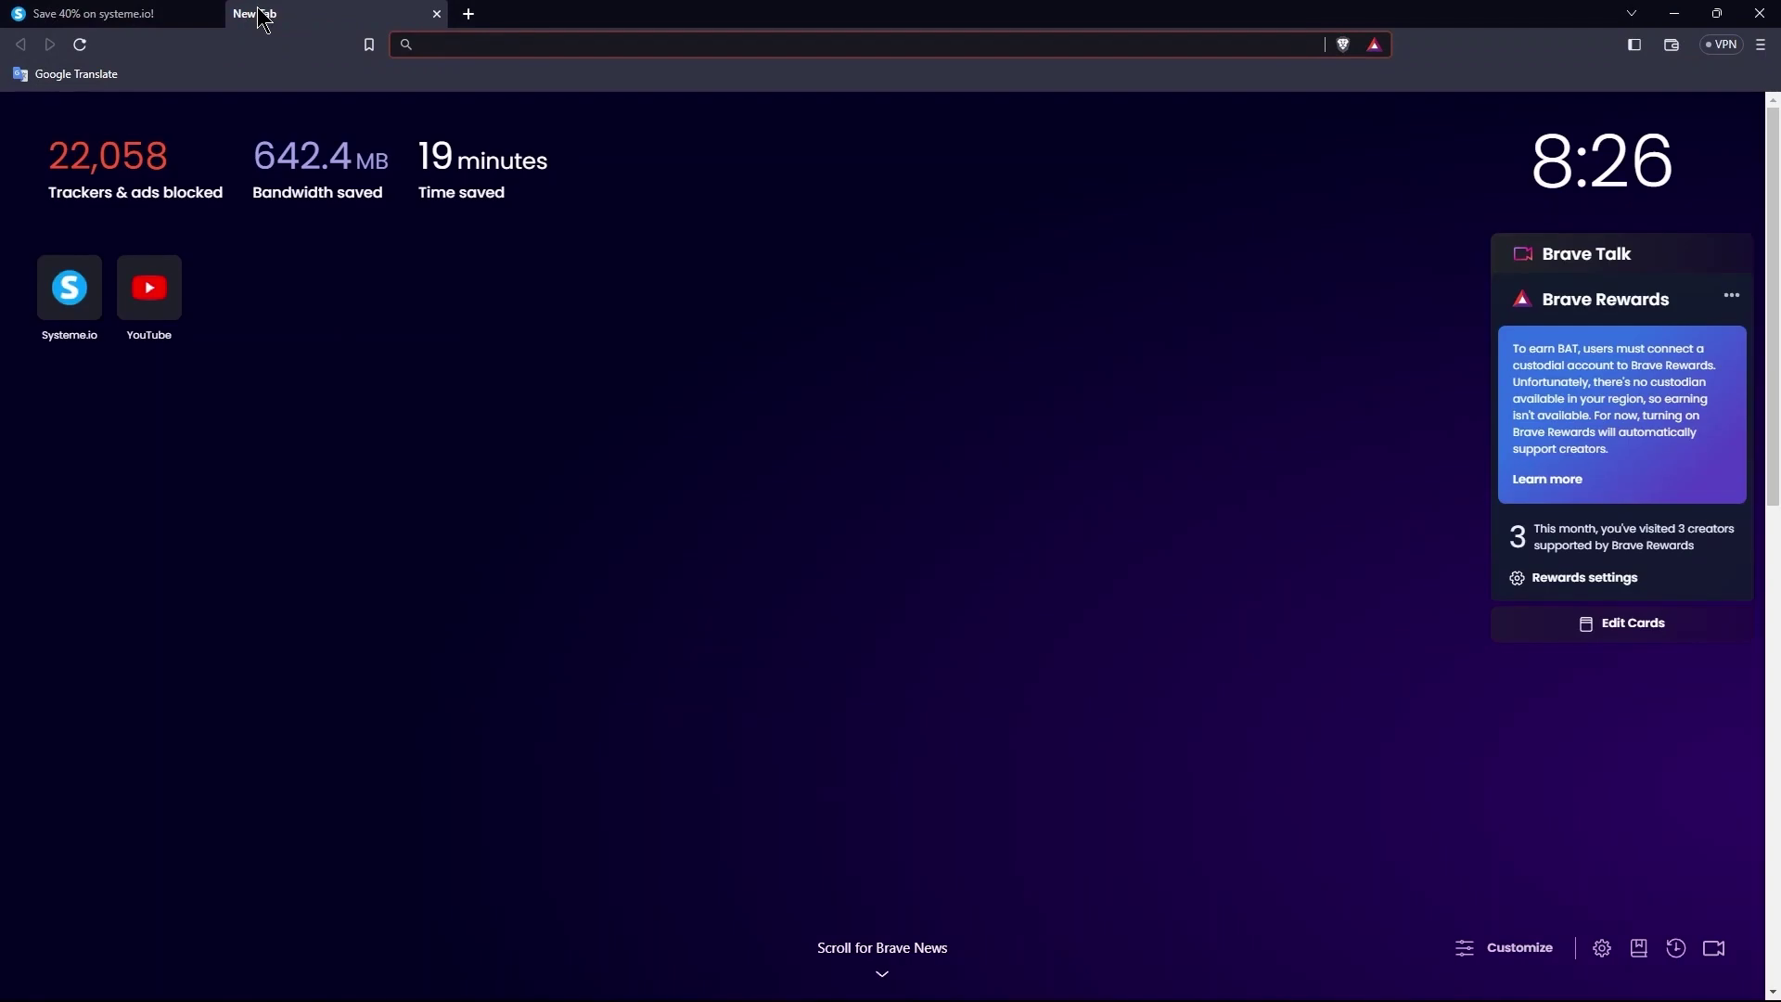
{"action": "type", "text": "gmail.com"}
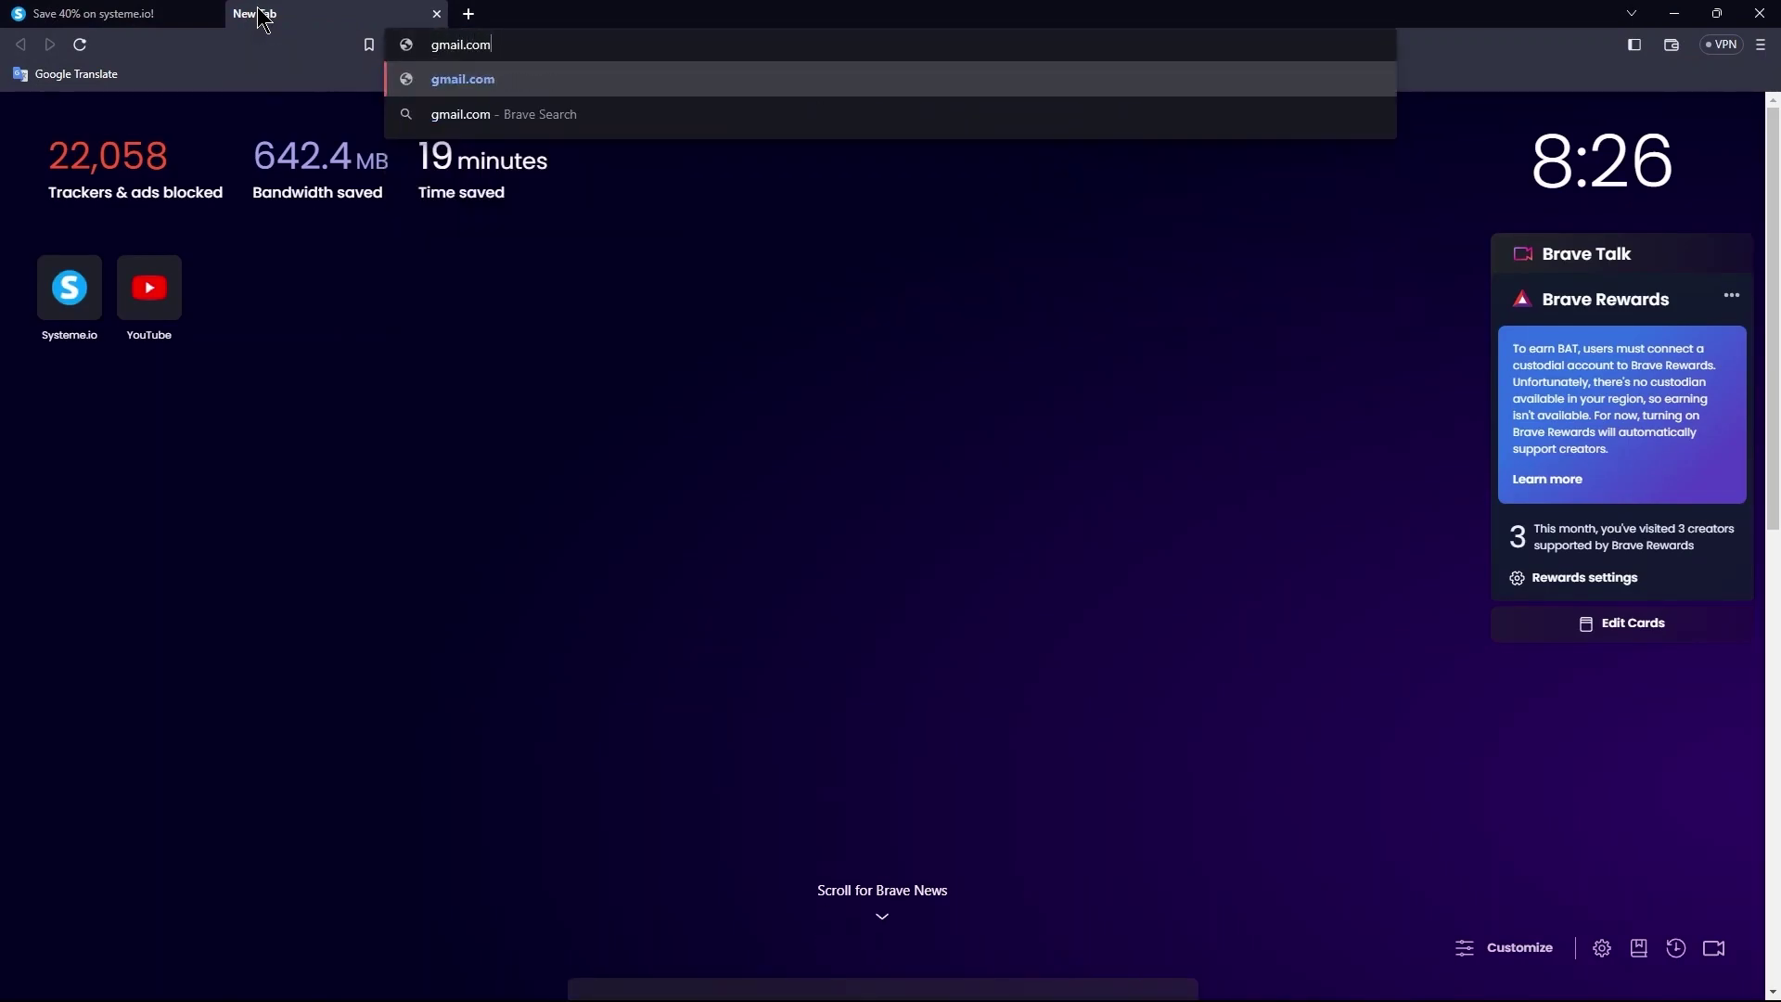
{"action": "key", "text": "Return"}
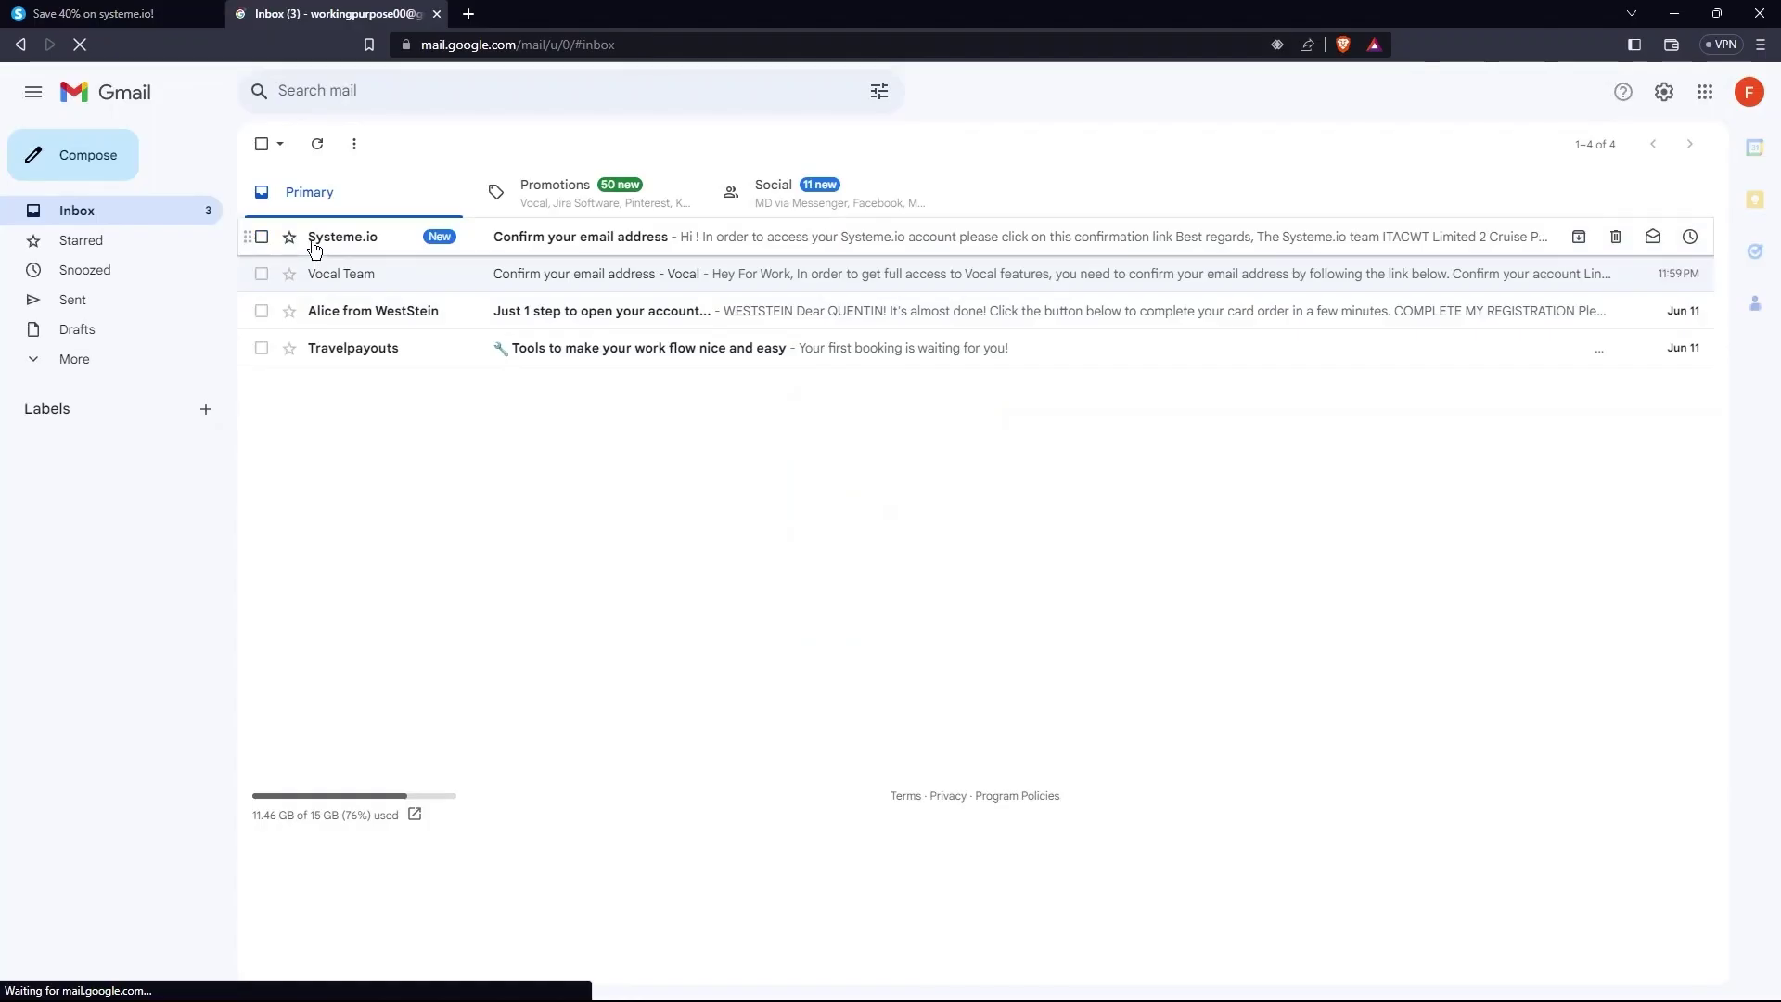
{"action": "left_click", "coordinate": [355, 246]}
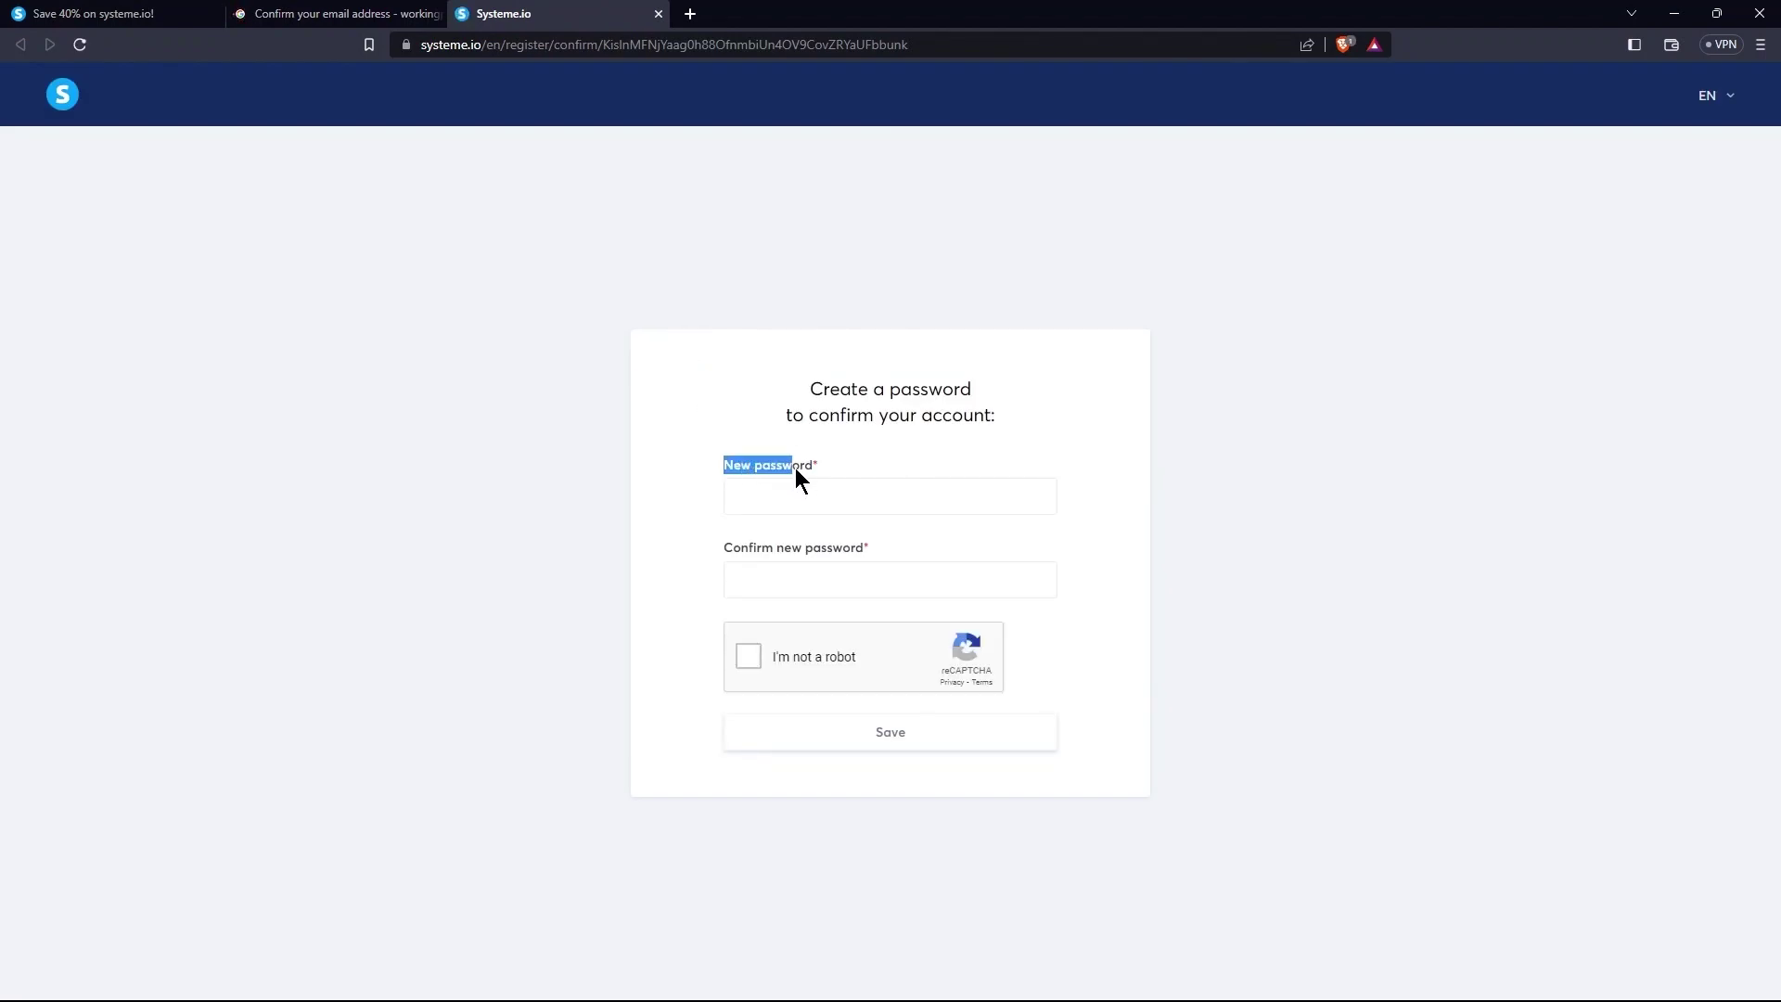
Step: Paste the new password into the New password and Confirm new password fields
{"action": "left_click", "coordinate": [789, 495]}
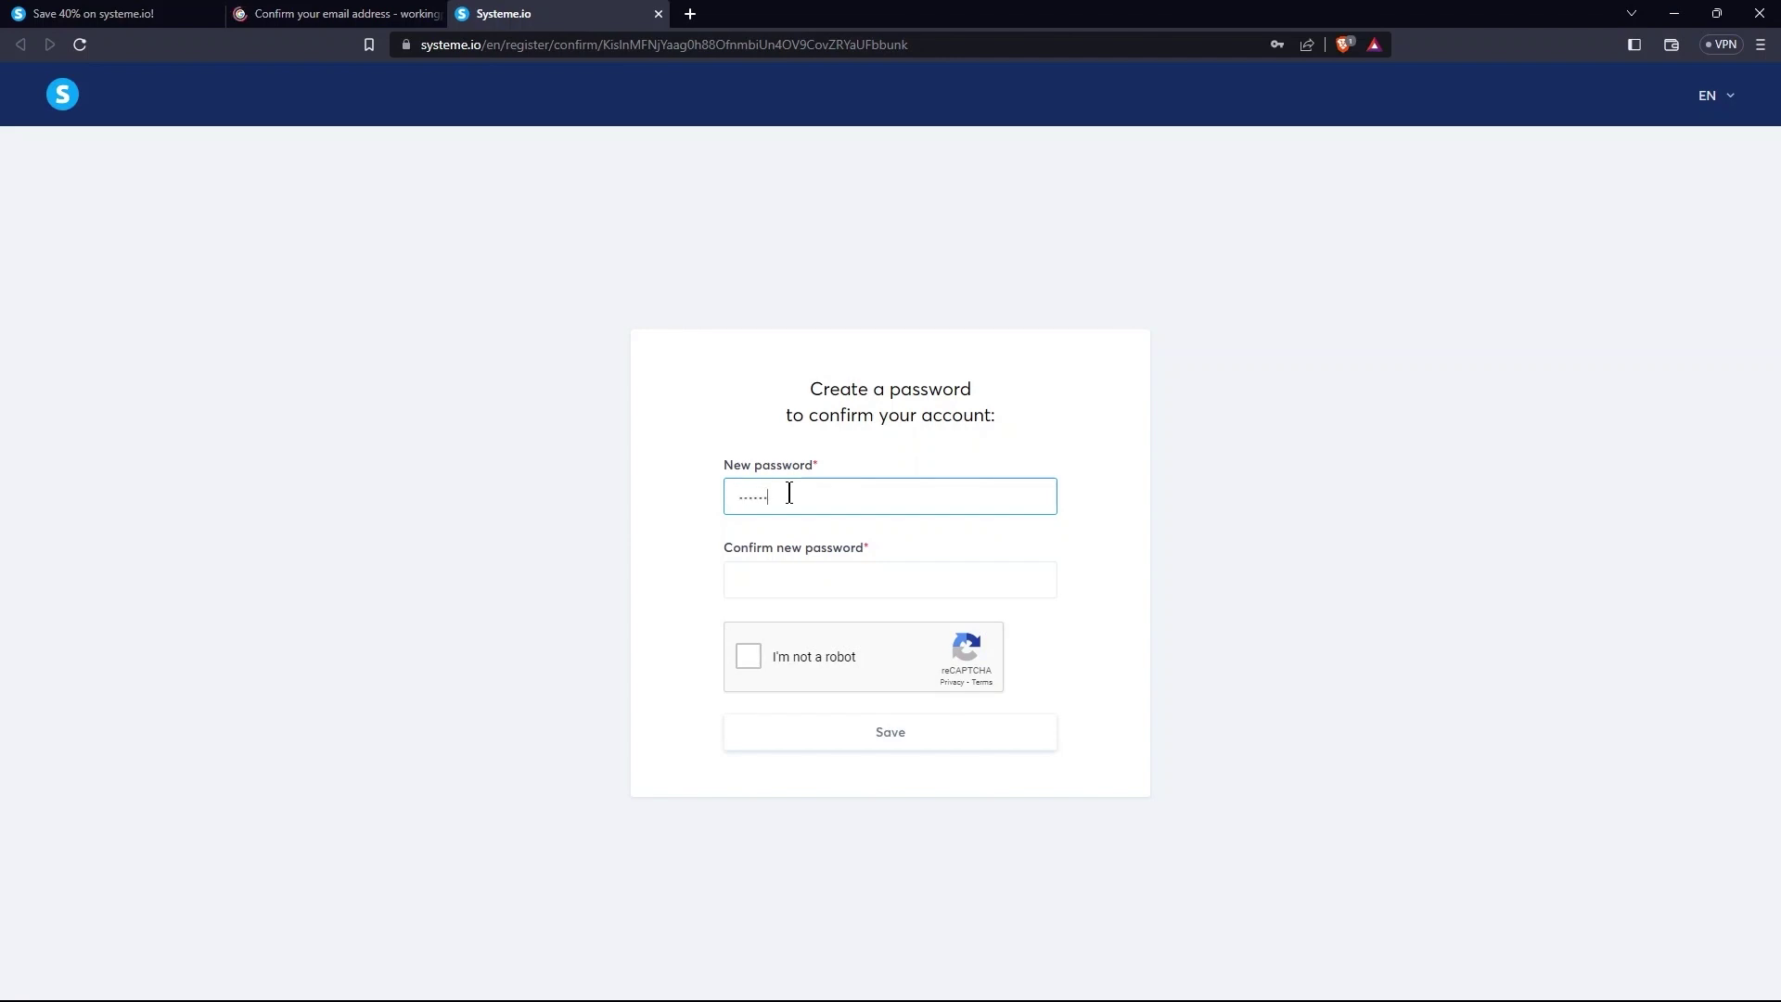
{"action": "key", "text": "ctrl+v"}
{"action": "left_click", "coordinate": [760, 573]}
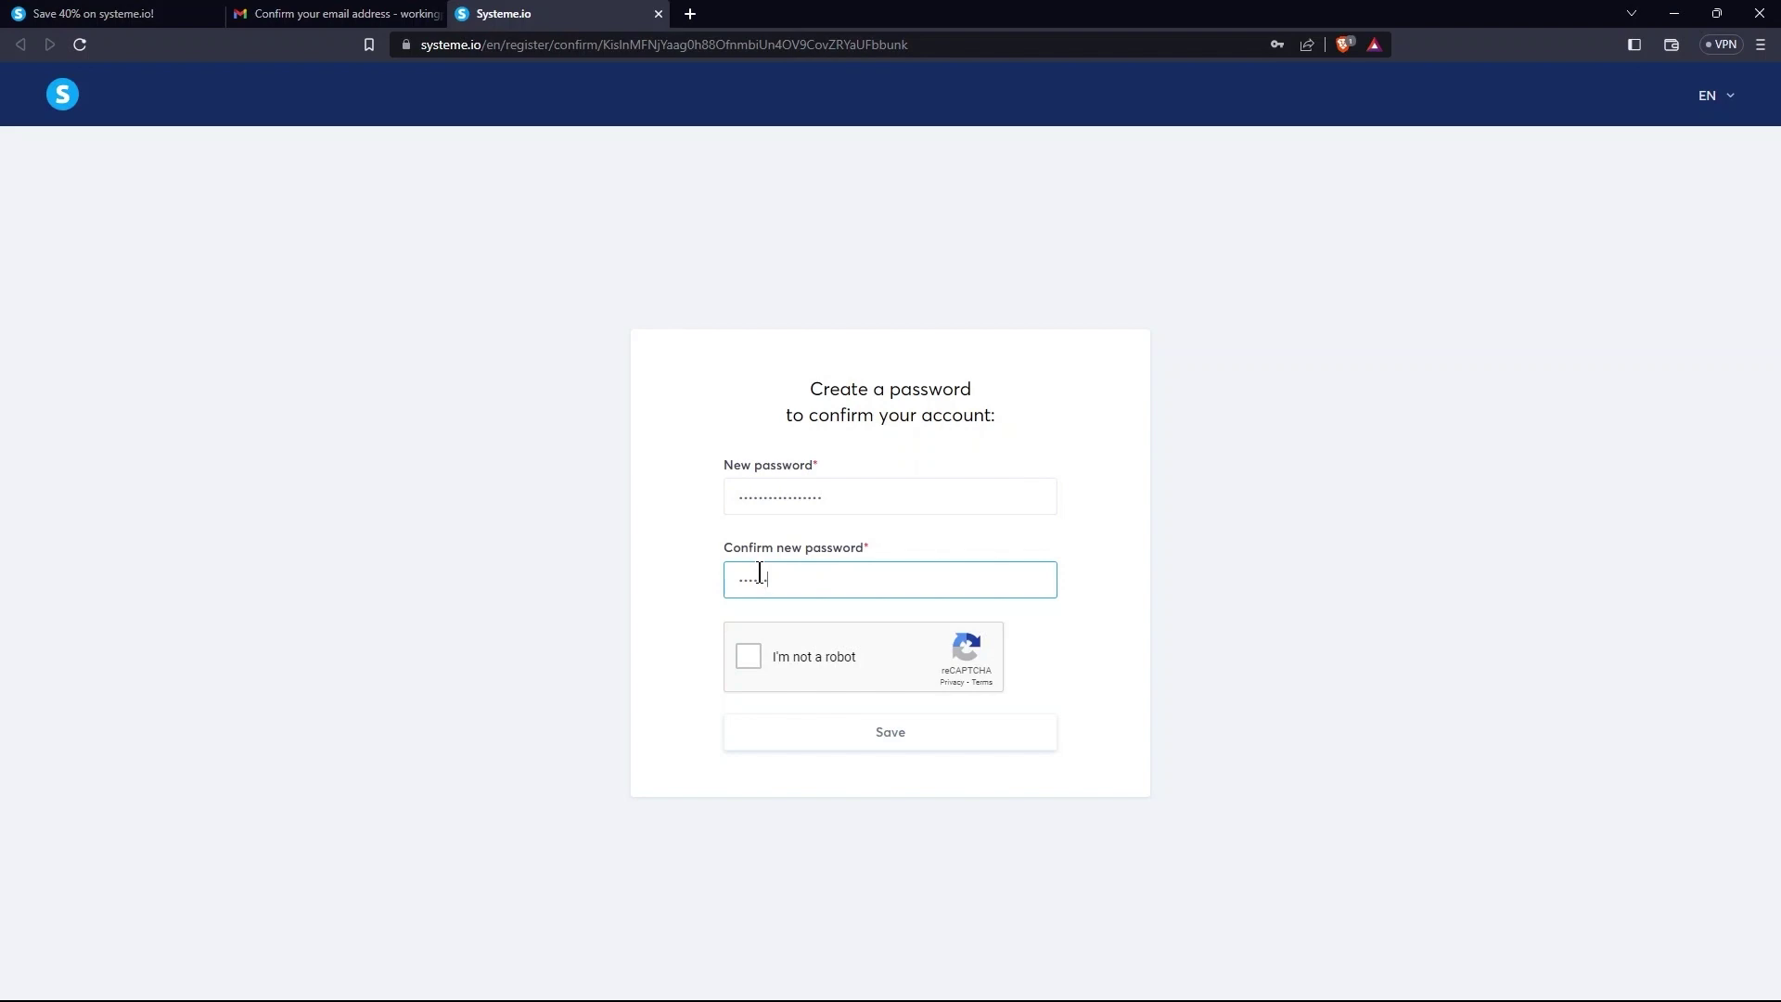
Step: Pass the reCAPTCHA by marking the three bridge images, then save the password
{"action": "left_click", "coordinate": [835, 655]}
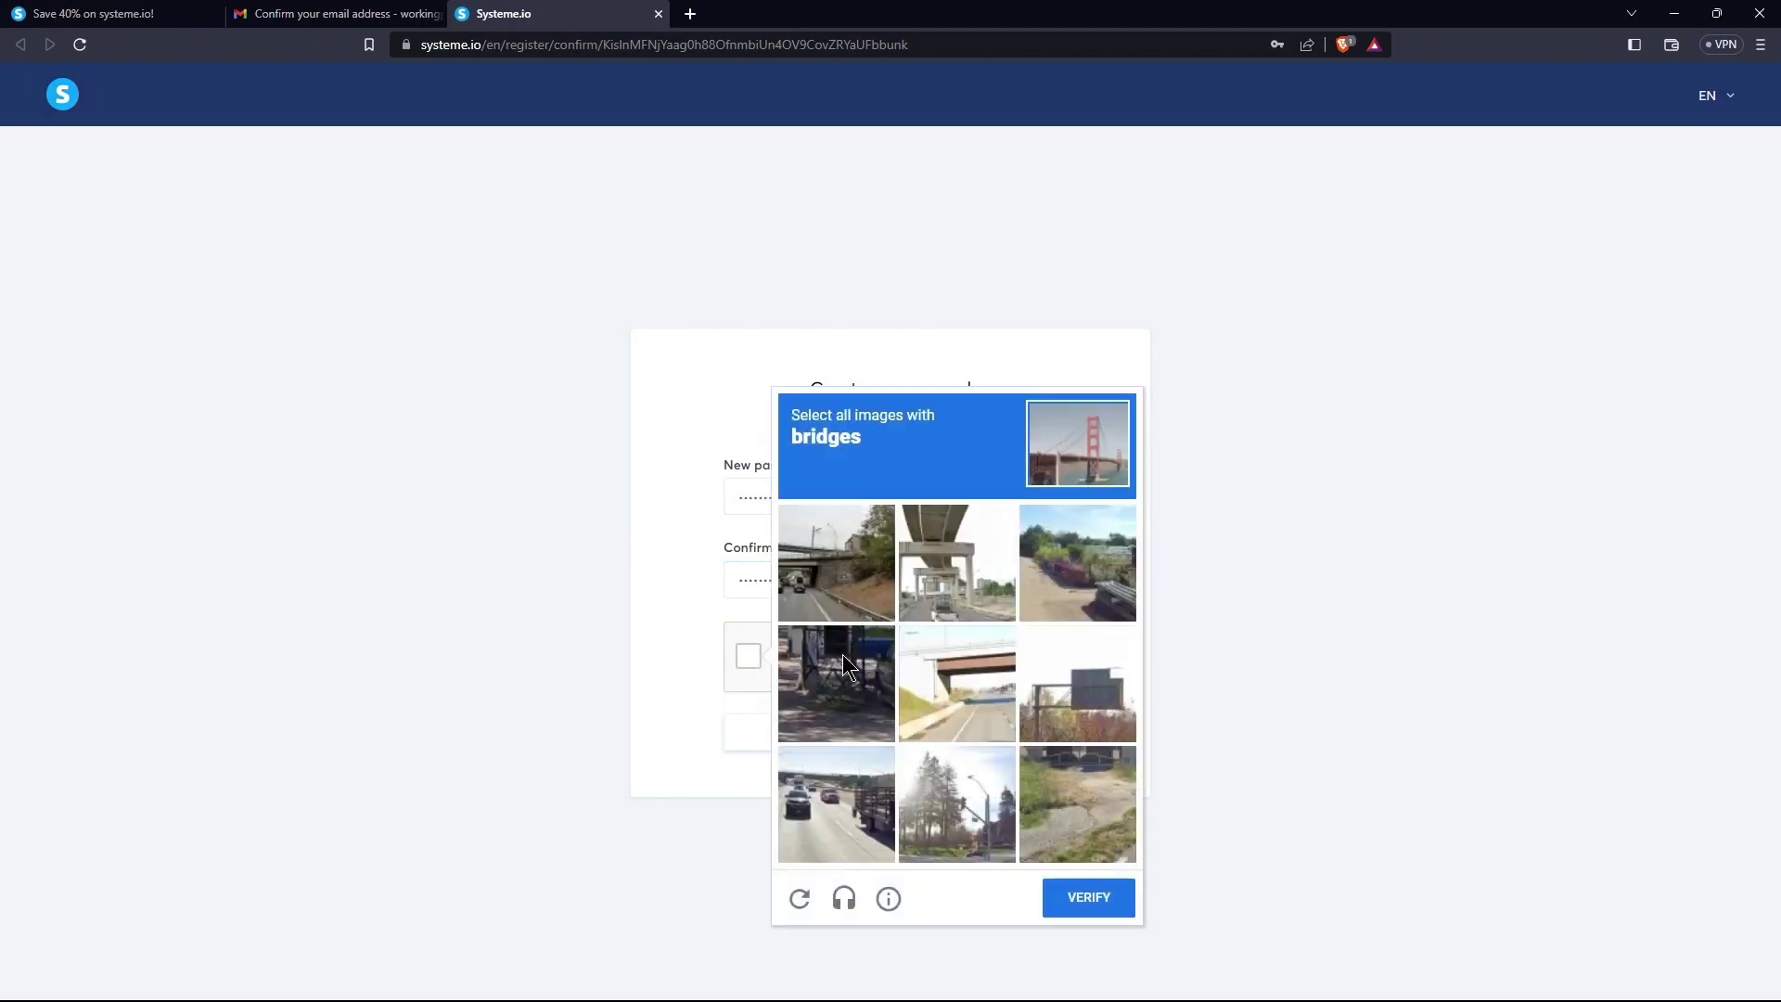
{"action": "left_click", "coordinate": [836, 562]}
{"action": "left_click", "coordinate": [956, 562]}
{"action": "left_click", "coordinate": [956, 683]}
{"action": "left_click", "coordinate": [1104, 896]}
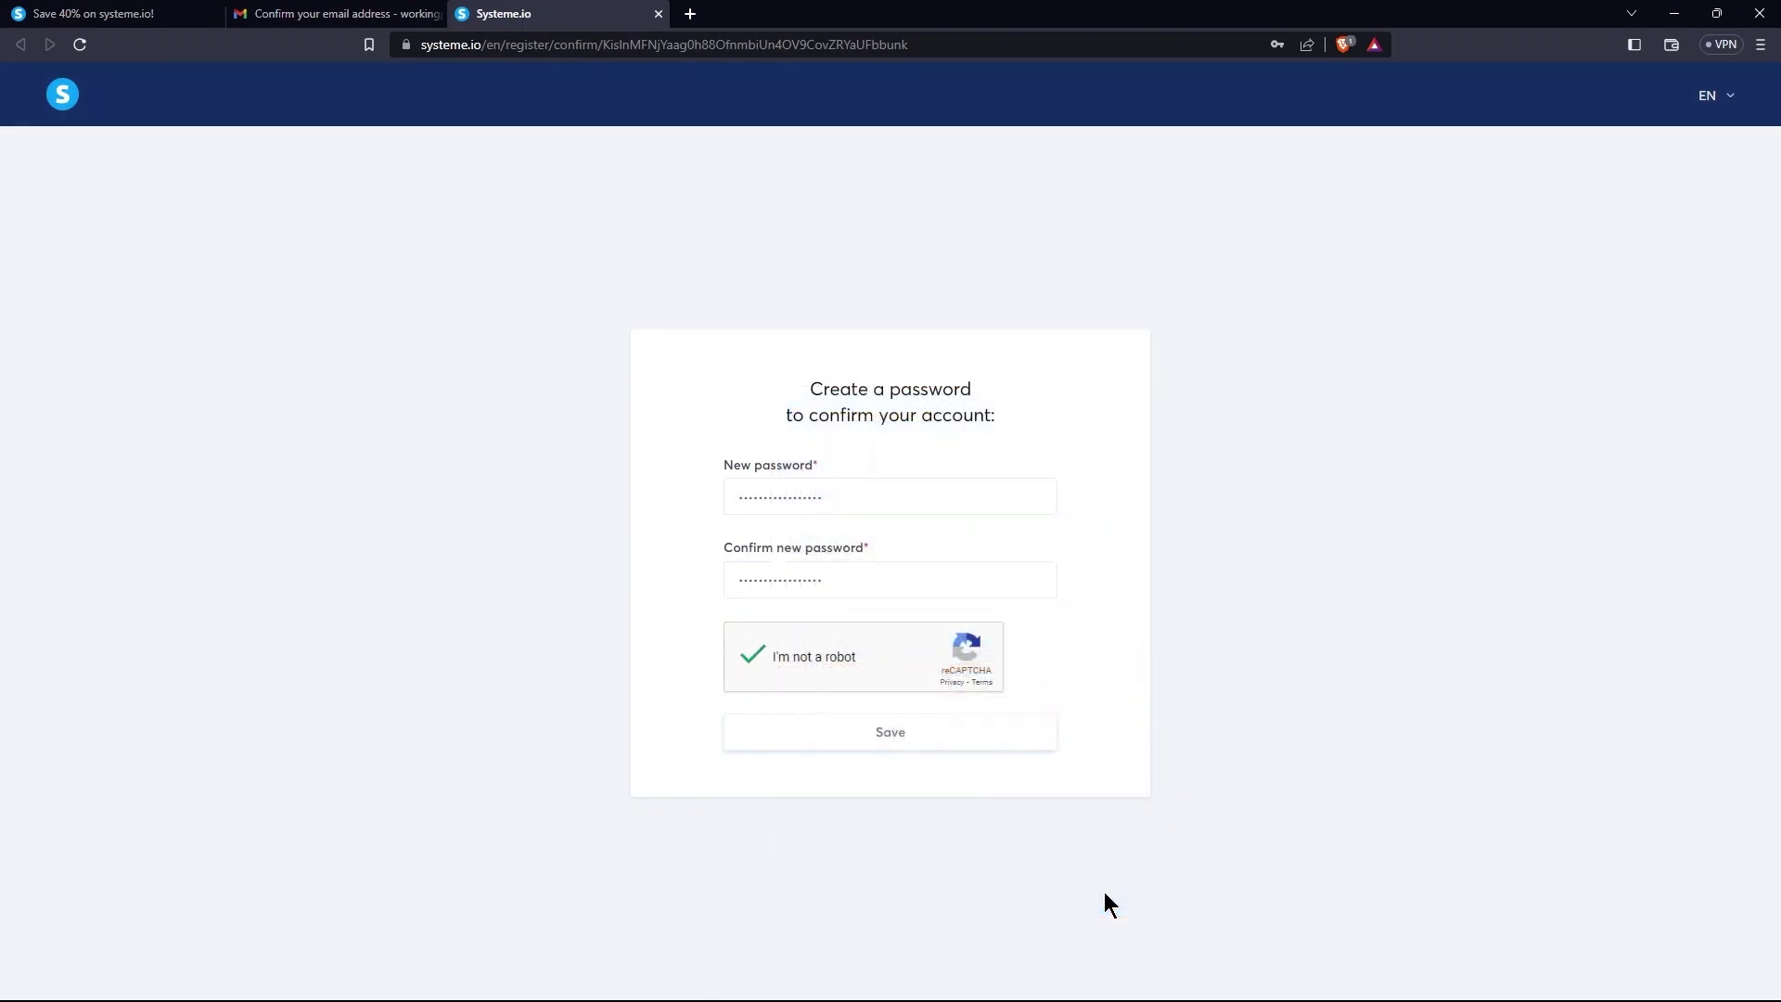
{"action": "left_click", "coordinate": [942, 749]}
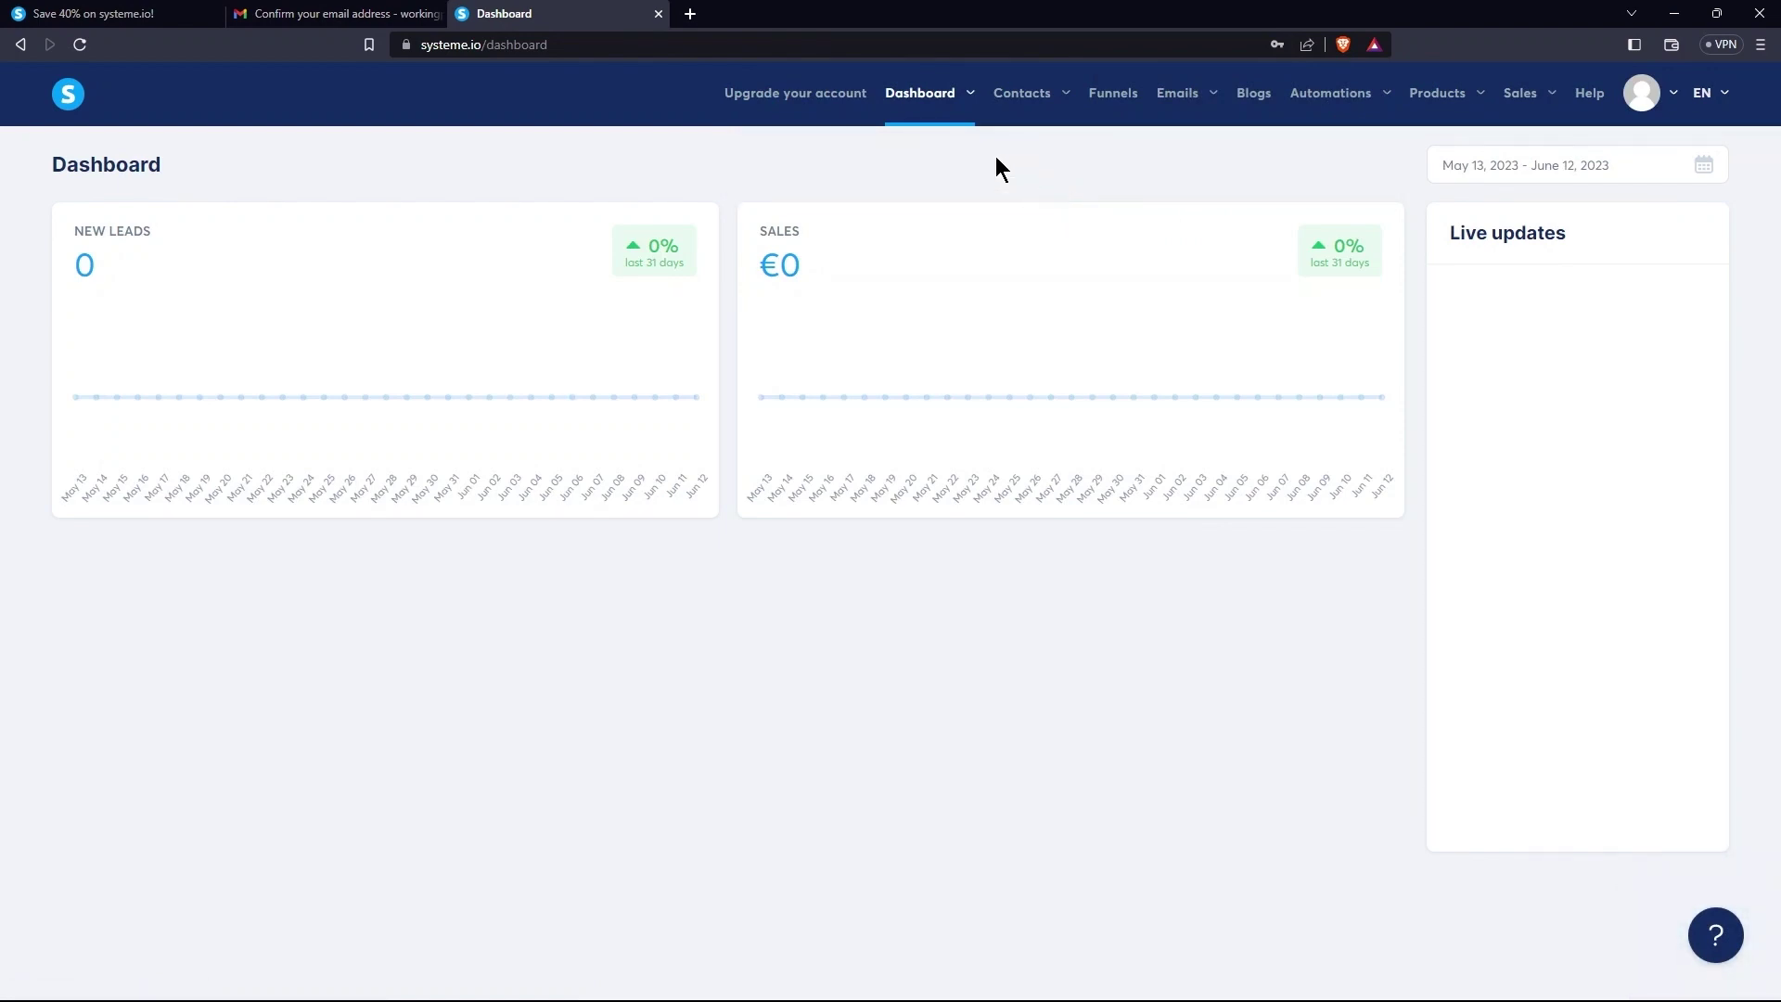
Step: Look over each top navigation menu and highlight the Dashboard, NEW LEADS, SALES and Live updates labels
{"action": "mouse_move", "coordinate": [892, 97]}
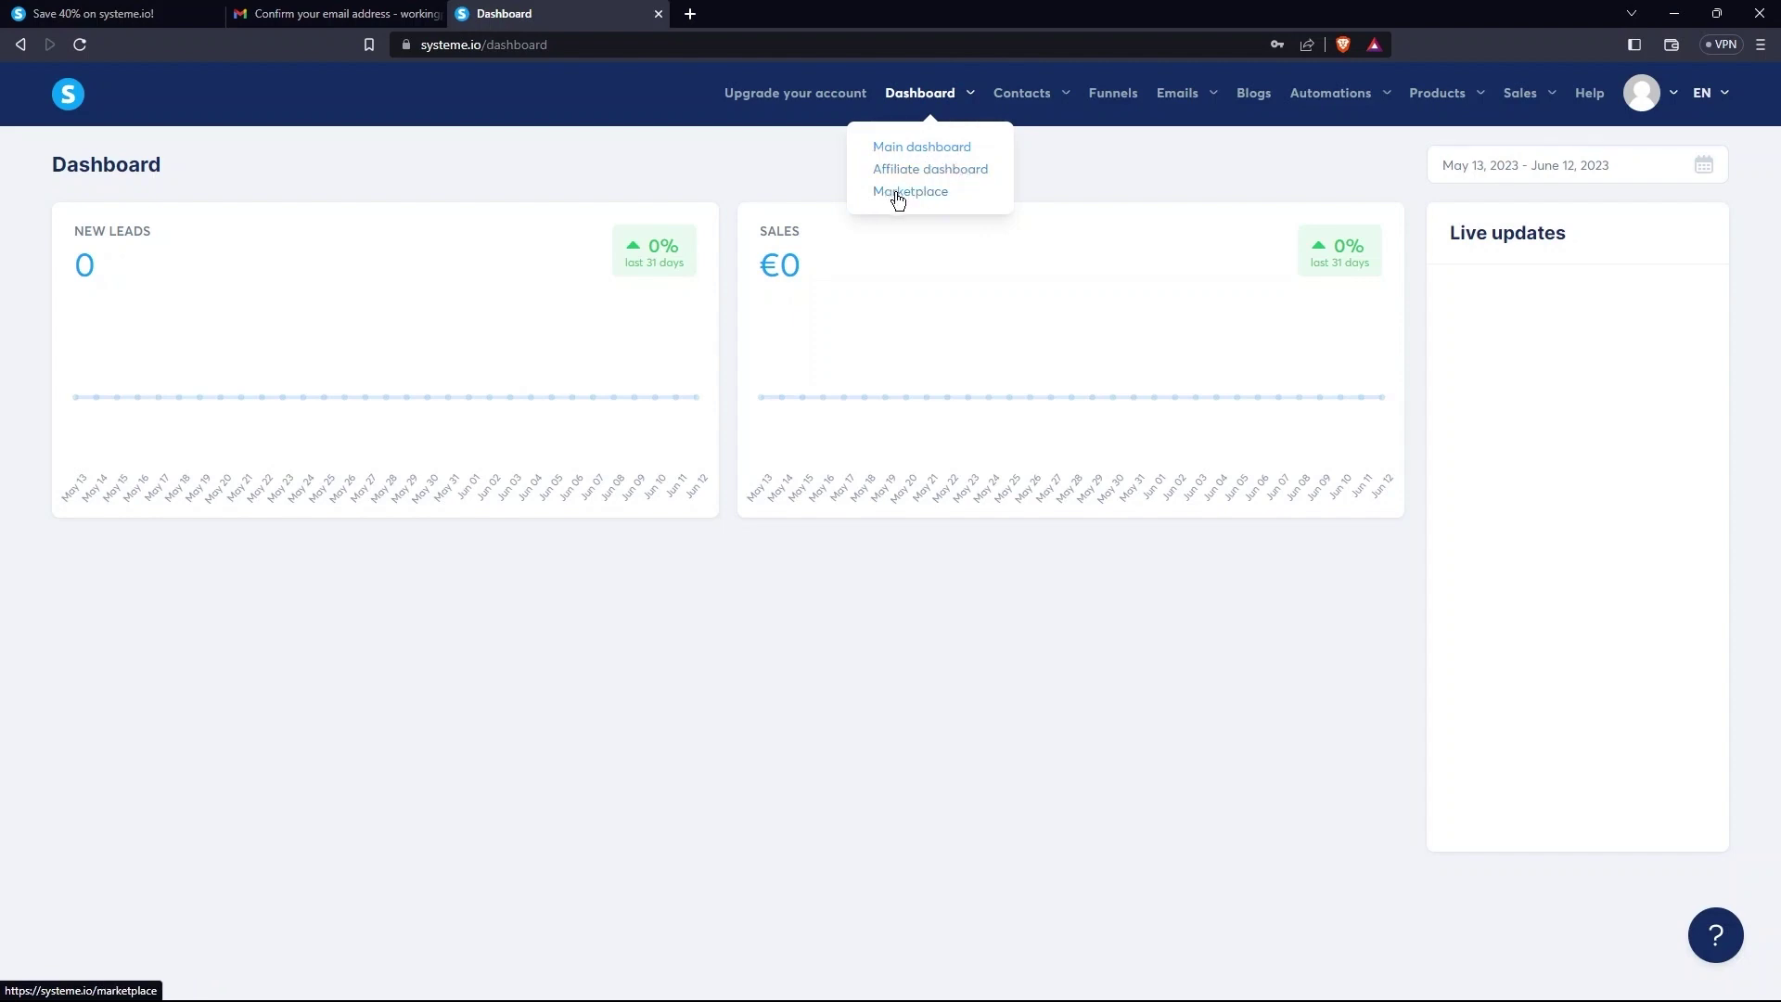
{"action": "mouse_move", "coordinate": [1033, 96]}
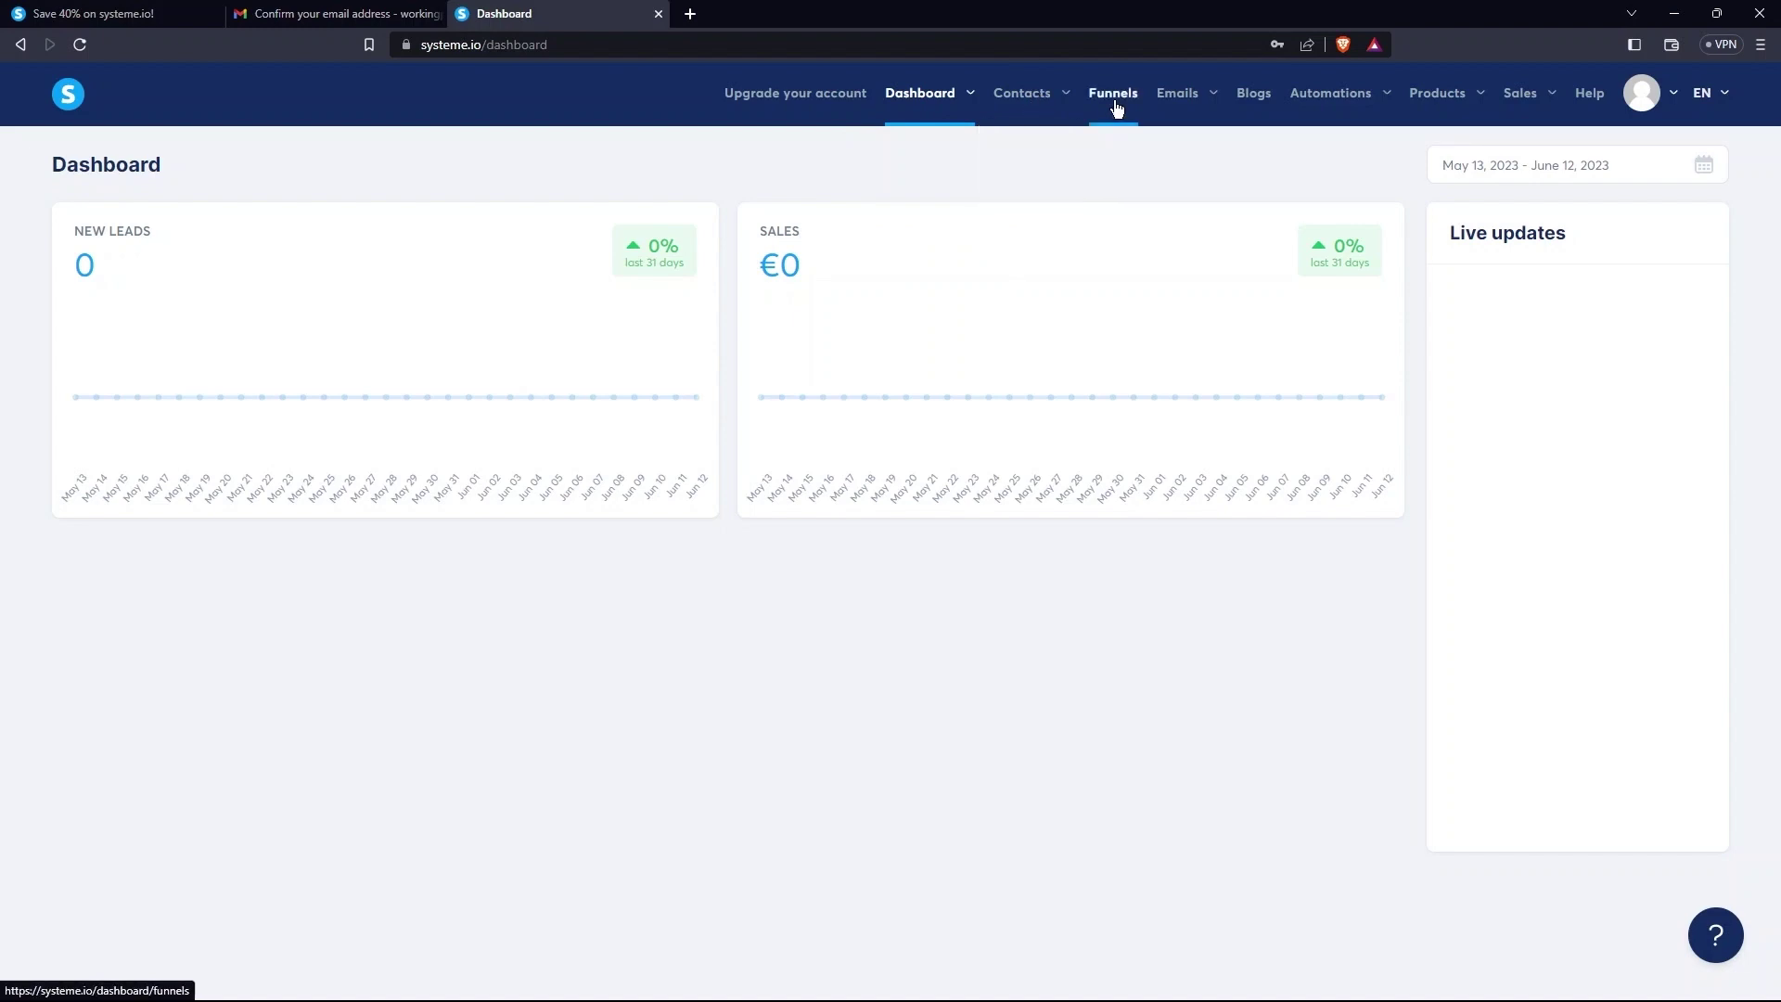
{"action": "mouse_move", "coordinate": [1174, 108]}
{"action": "mouse_move", "coordinate": [1305, 106]}
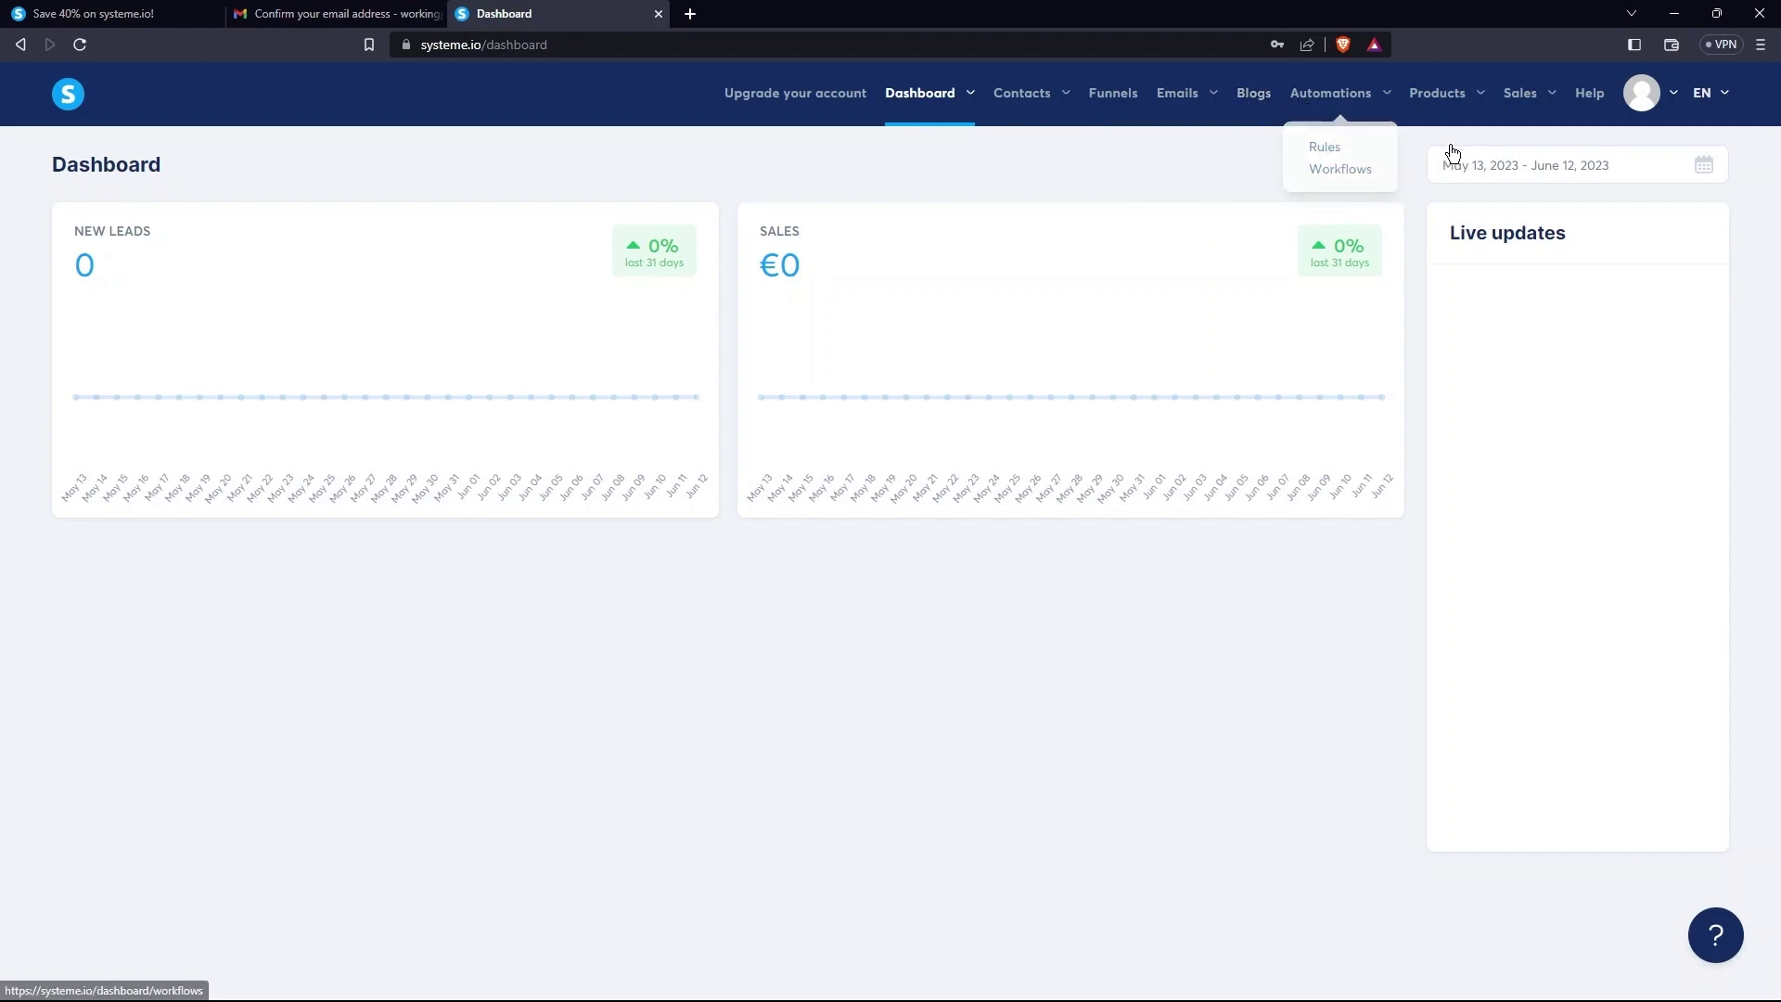
{"action": "mouse_move", "coordinate": [1462, 97]}
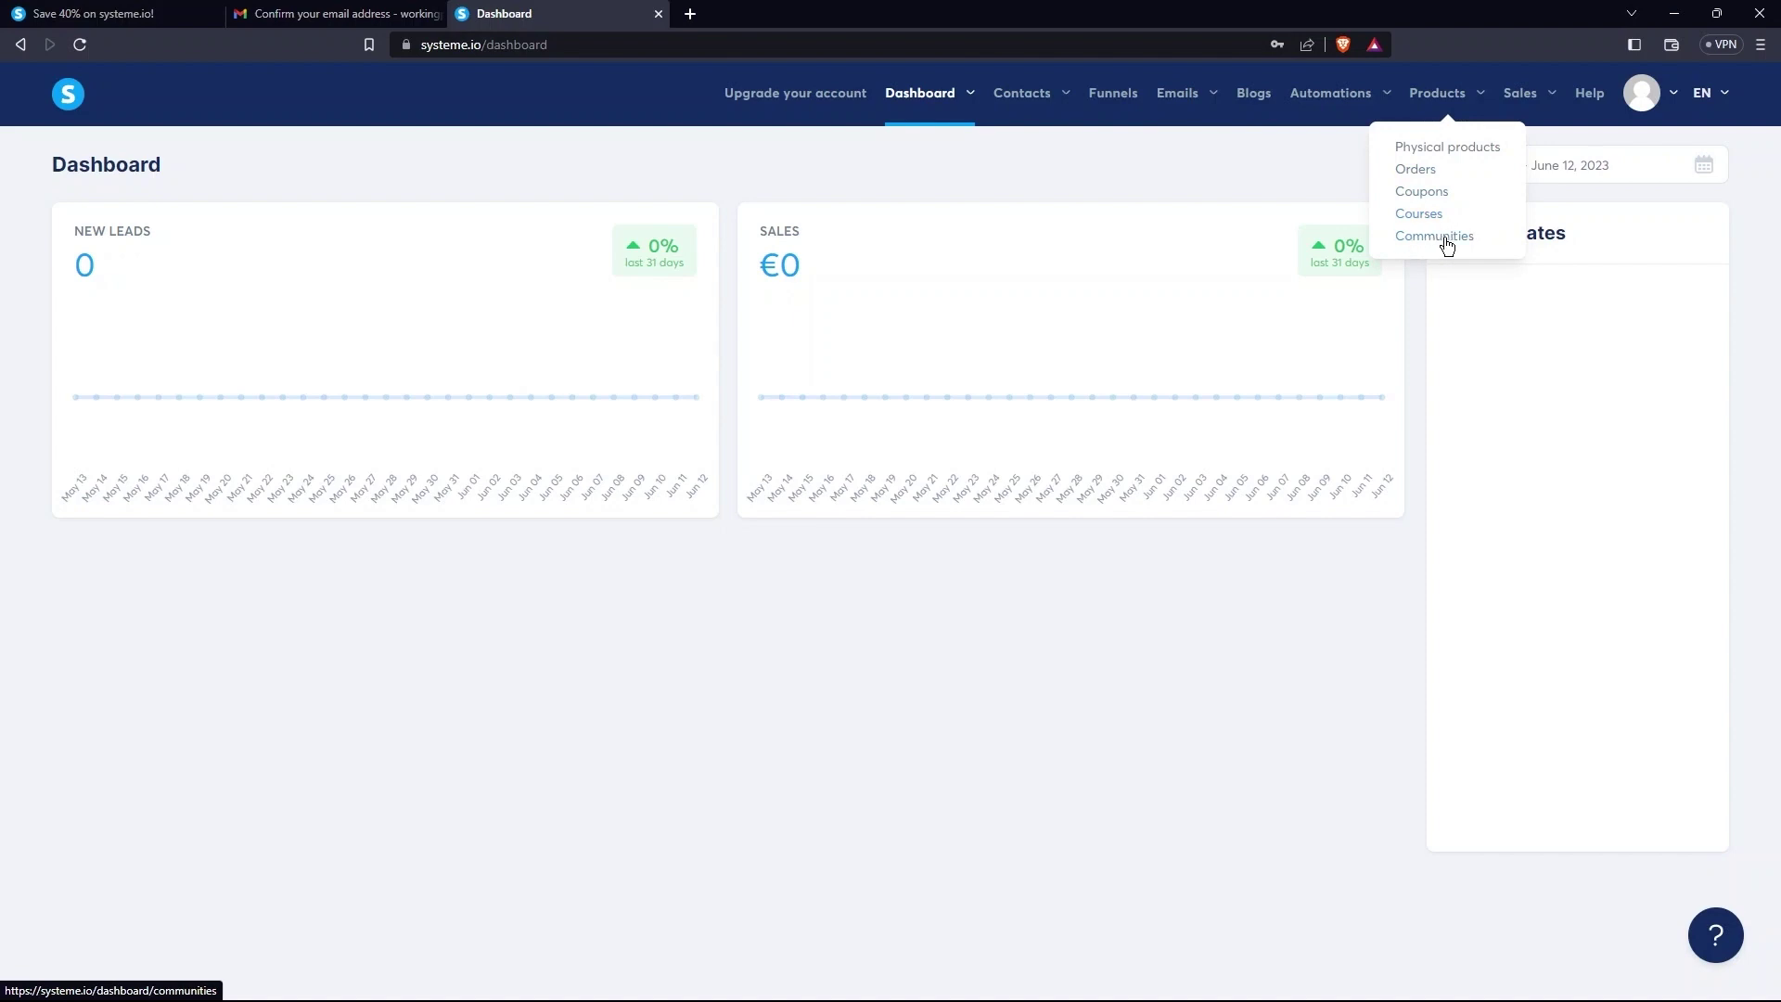
{"action": "mouse_move", "coordinate": [1535, 105]}
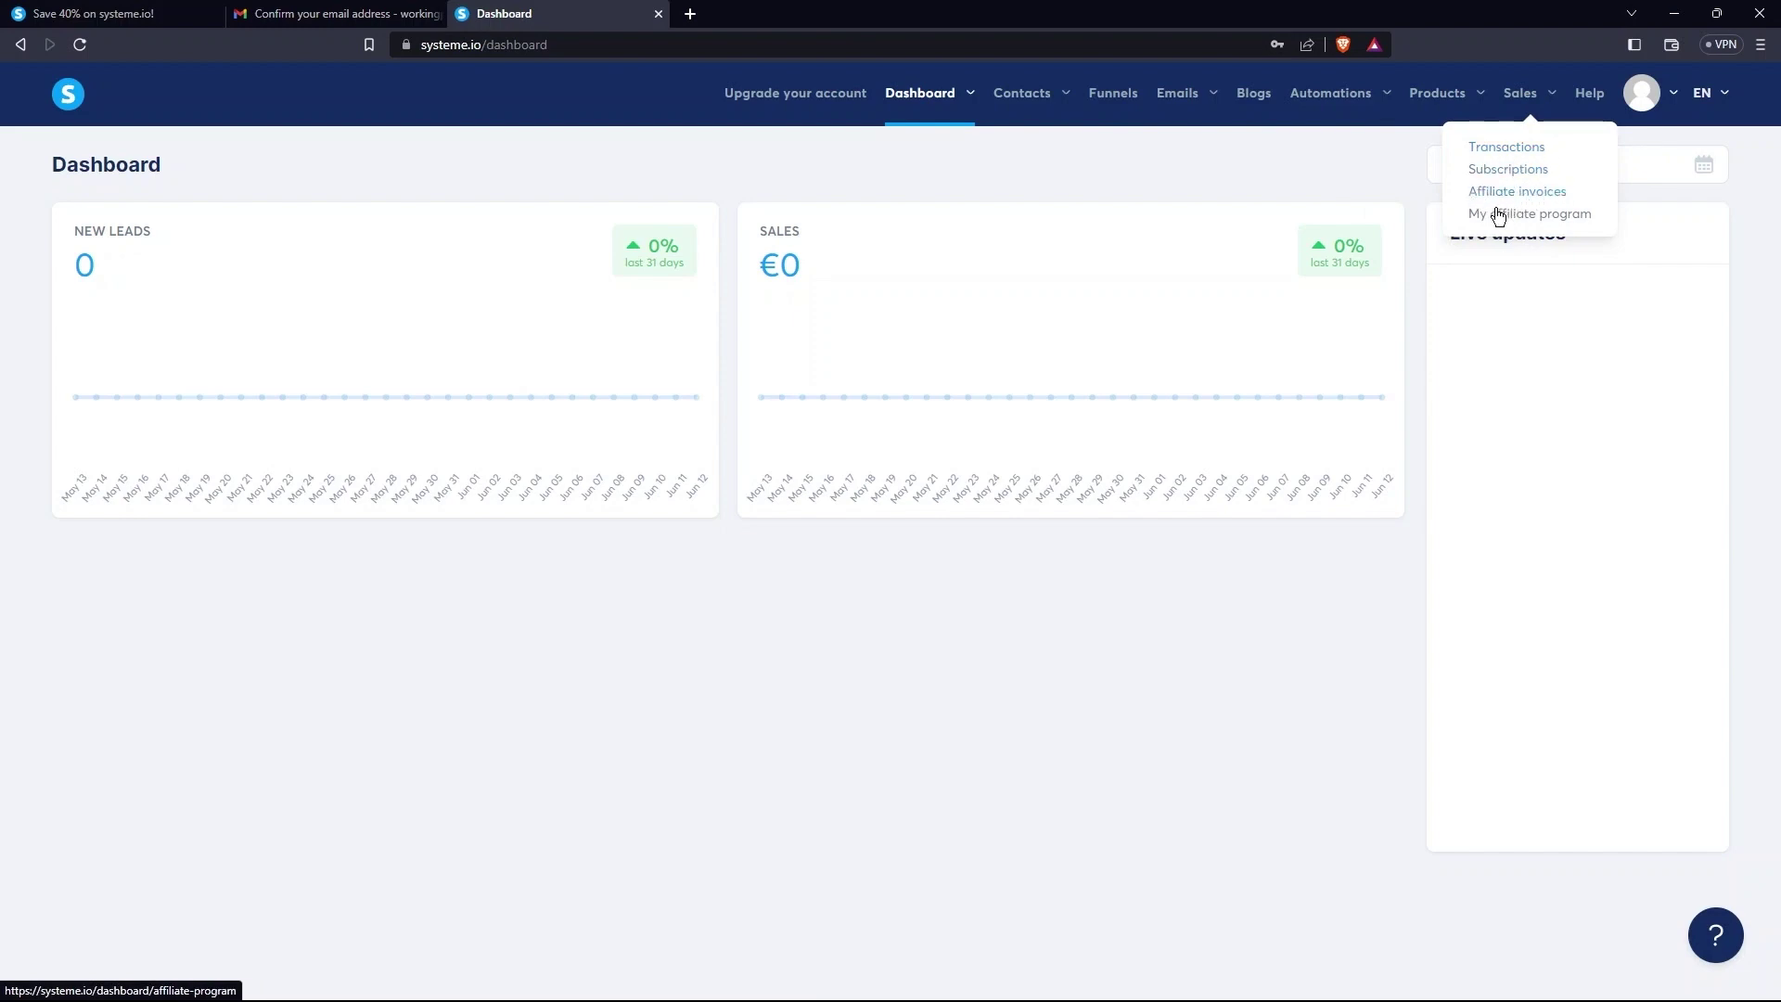
{"action": "mouse_move", "coordinate": [1638, 98]}
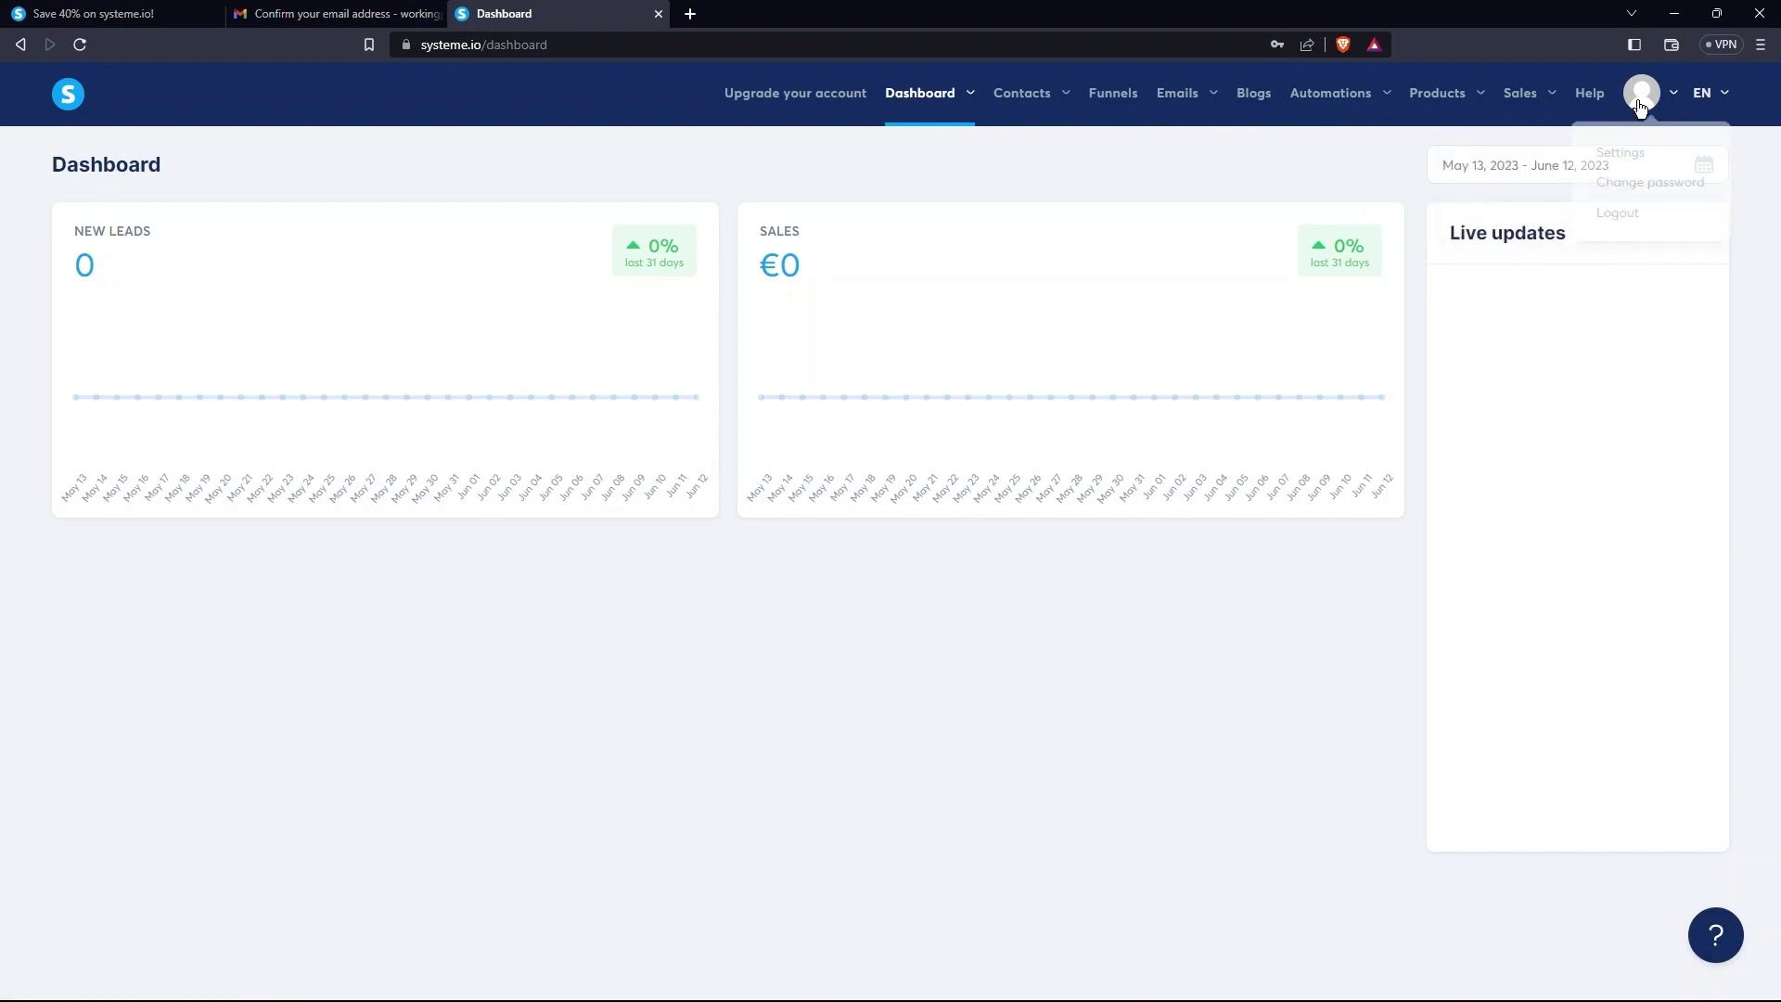
{"action": "mouse_move", "coordinate": [1705, 94]}
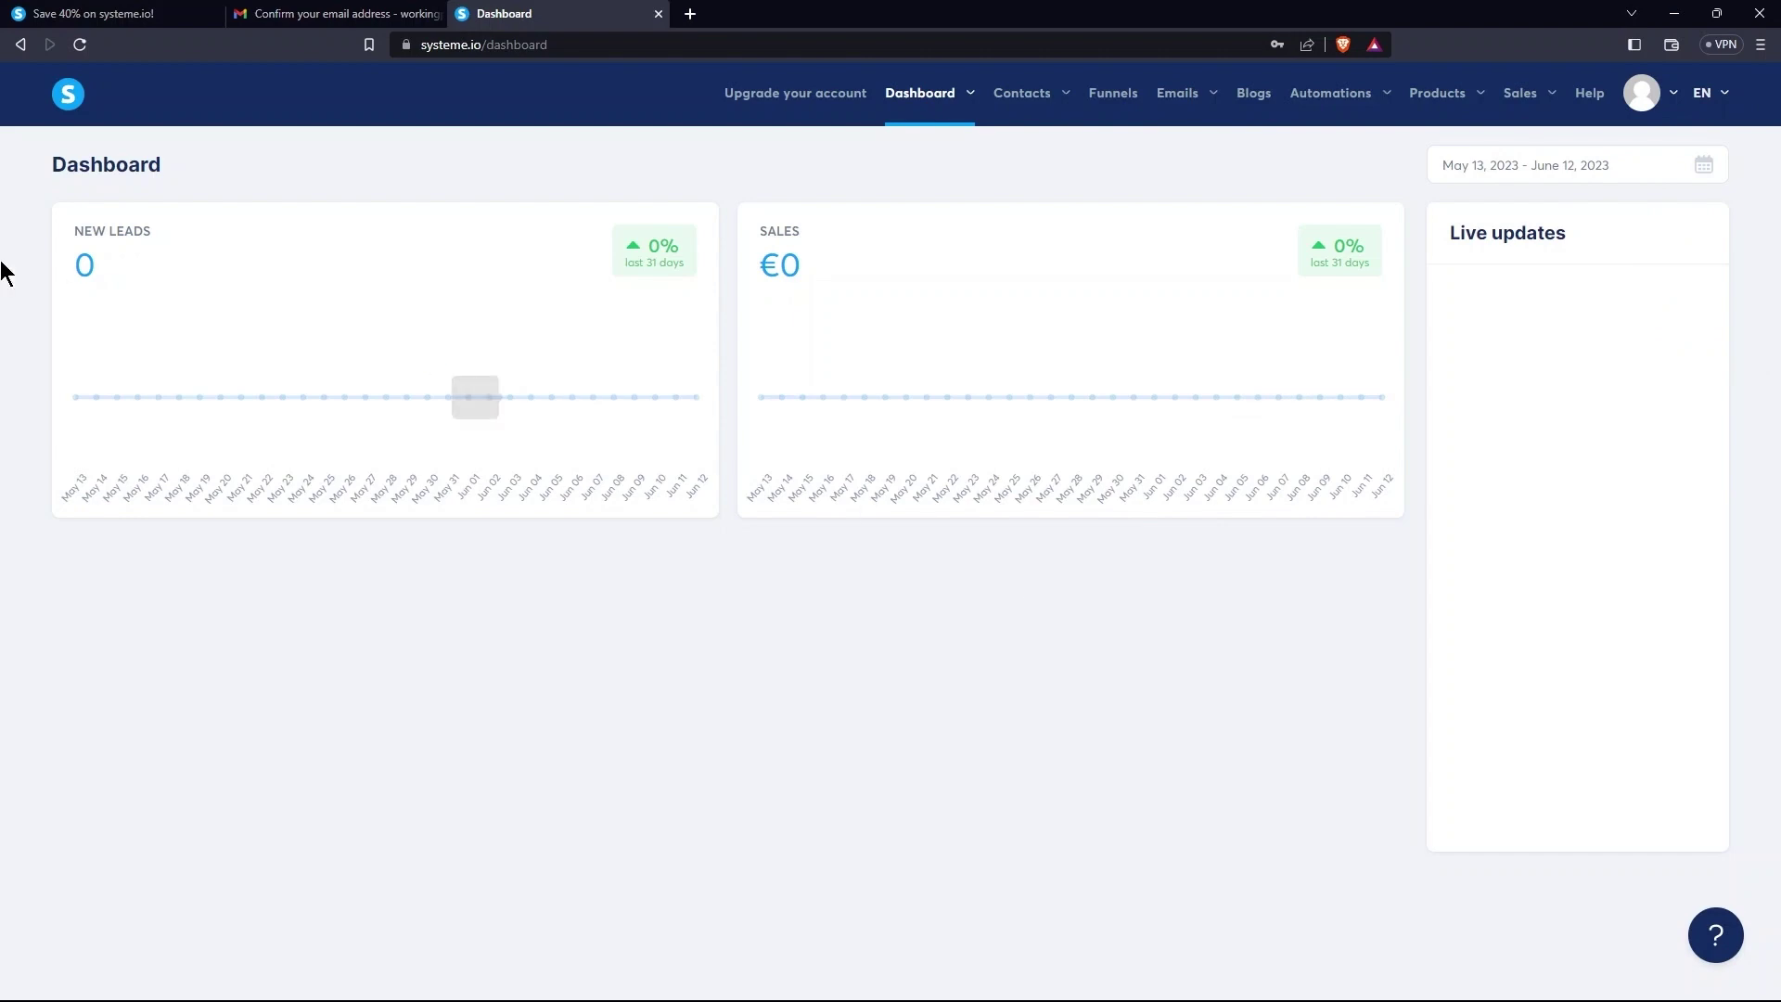
{"action": "left_click_drag", "start_coordinate": [49, 165], "coordinate": [179, 179]}
{"action": "left_click_drag", "start_coordinate": [74, 230], "coordinate": [159, 232]}
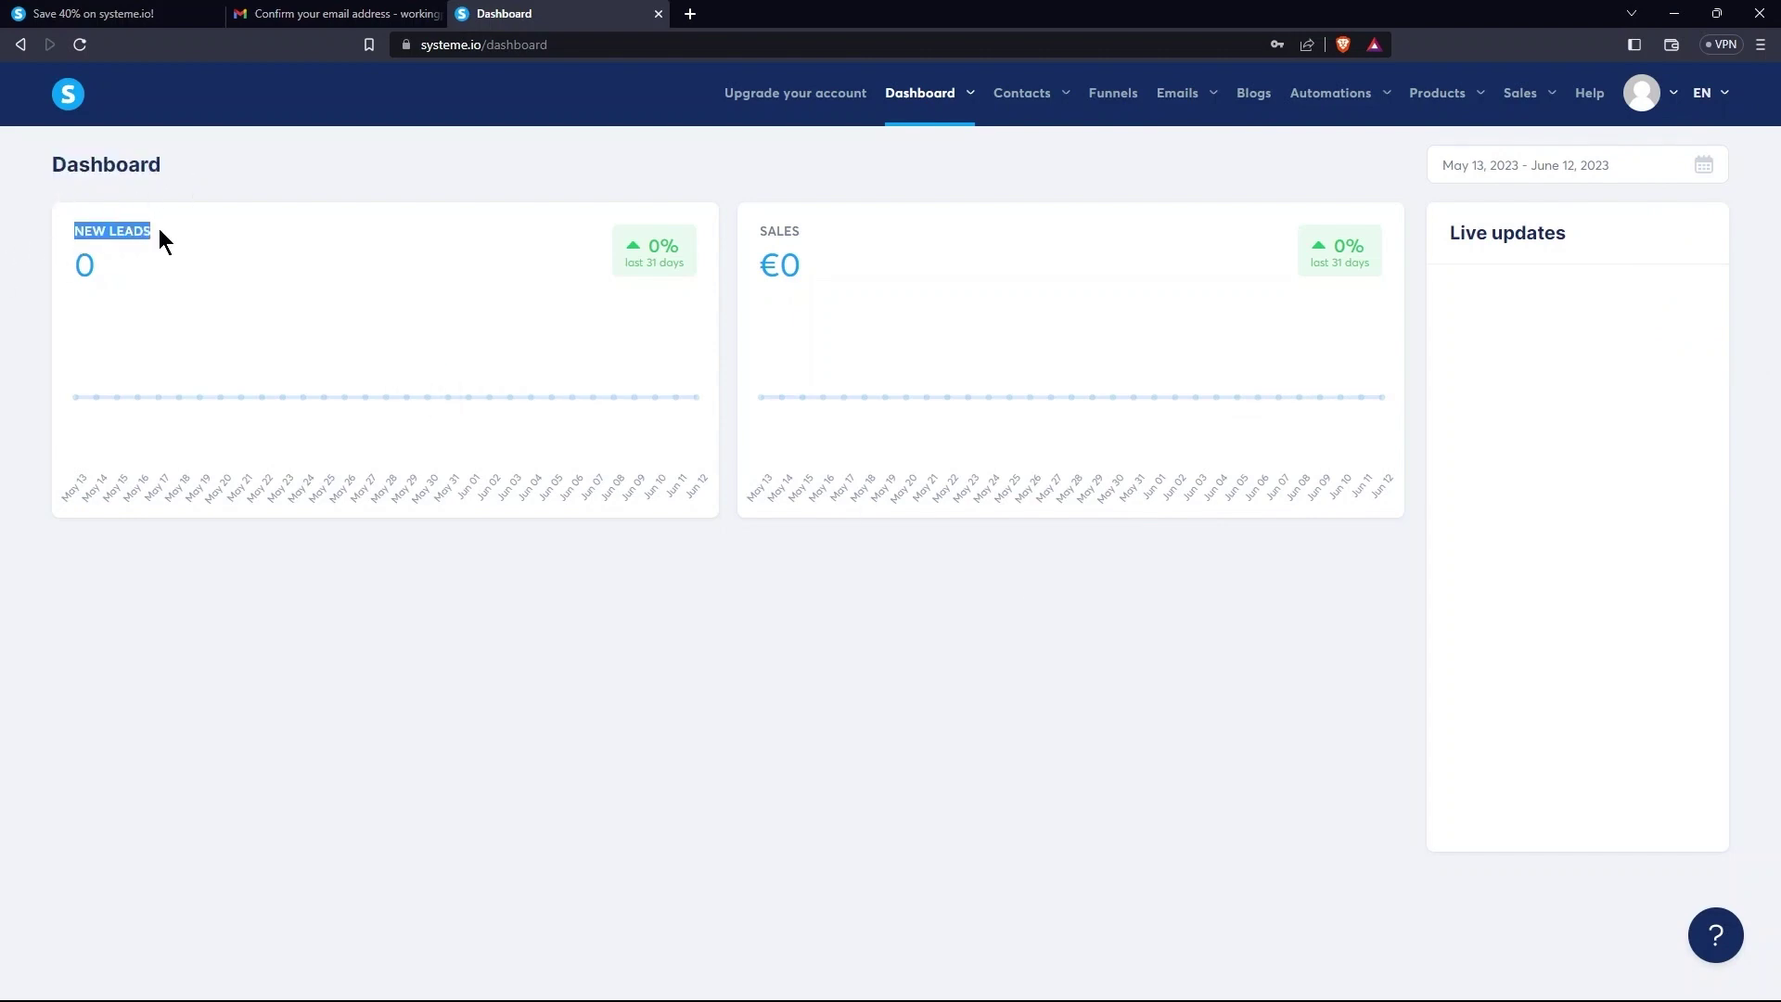
{"action": "left_click_drag", "start_coordinate": [766, 230], "coordinate": [826, 239]}
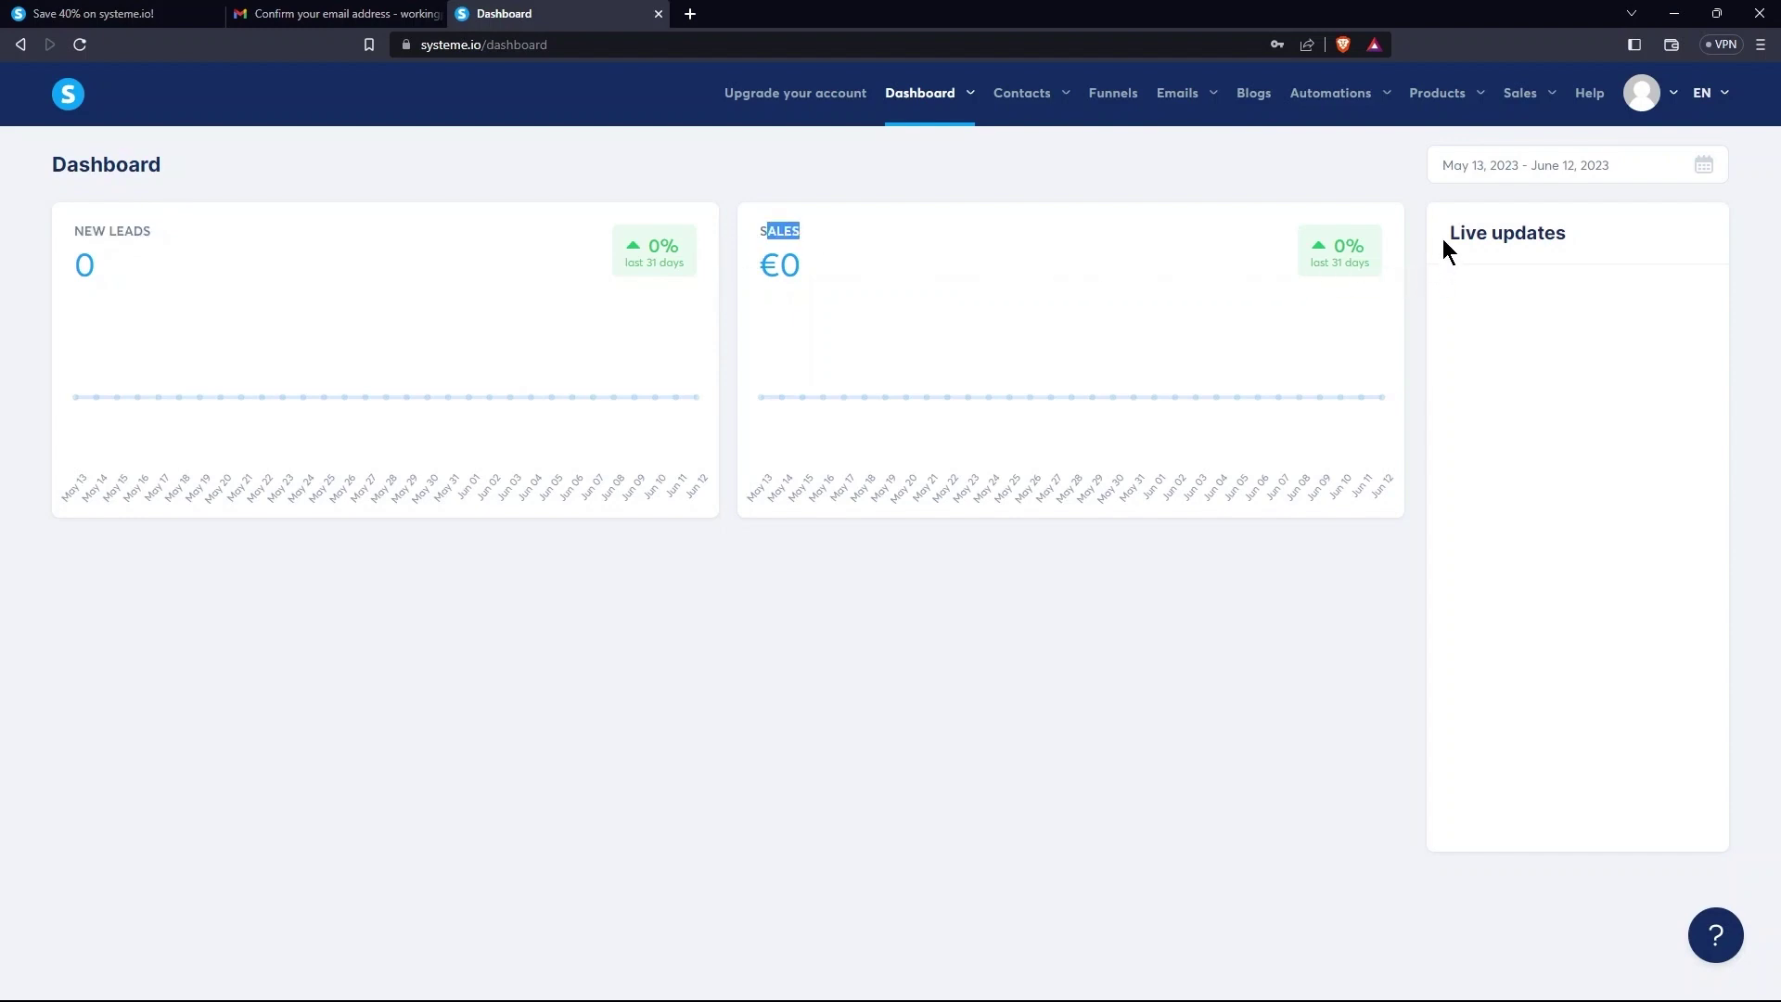
{"action": "left_click_drag", "start_coordinate": [1446, 233], "coordinate": [1625, 256]}
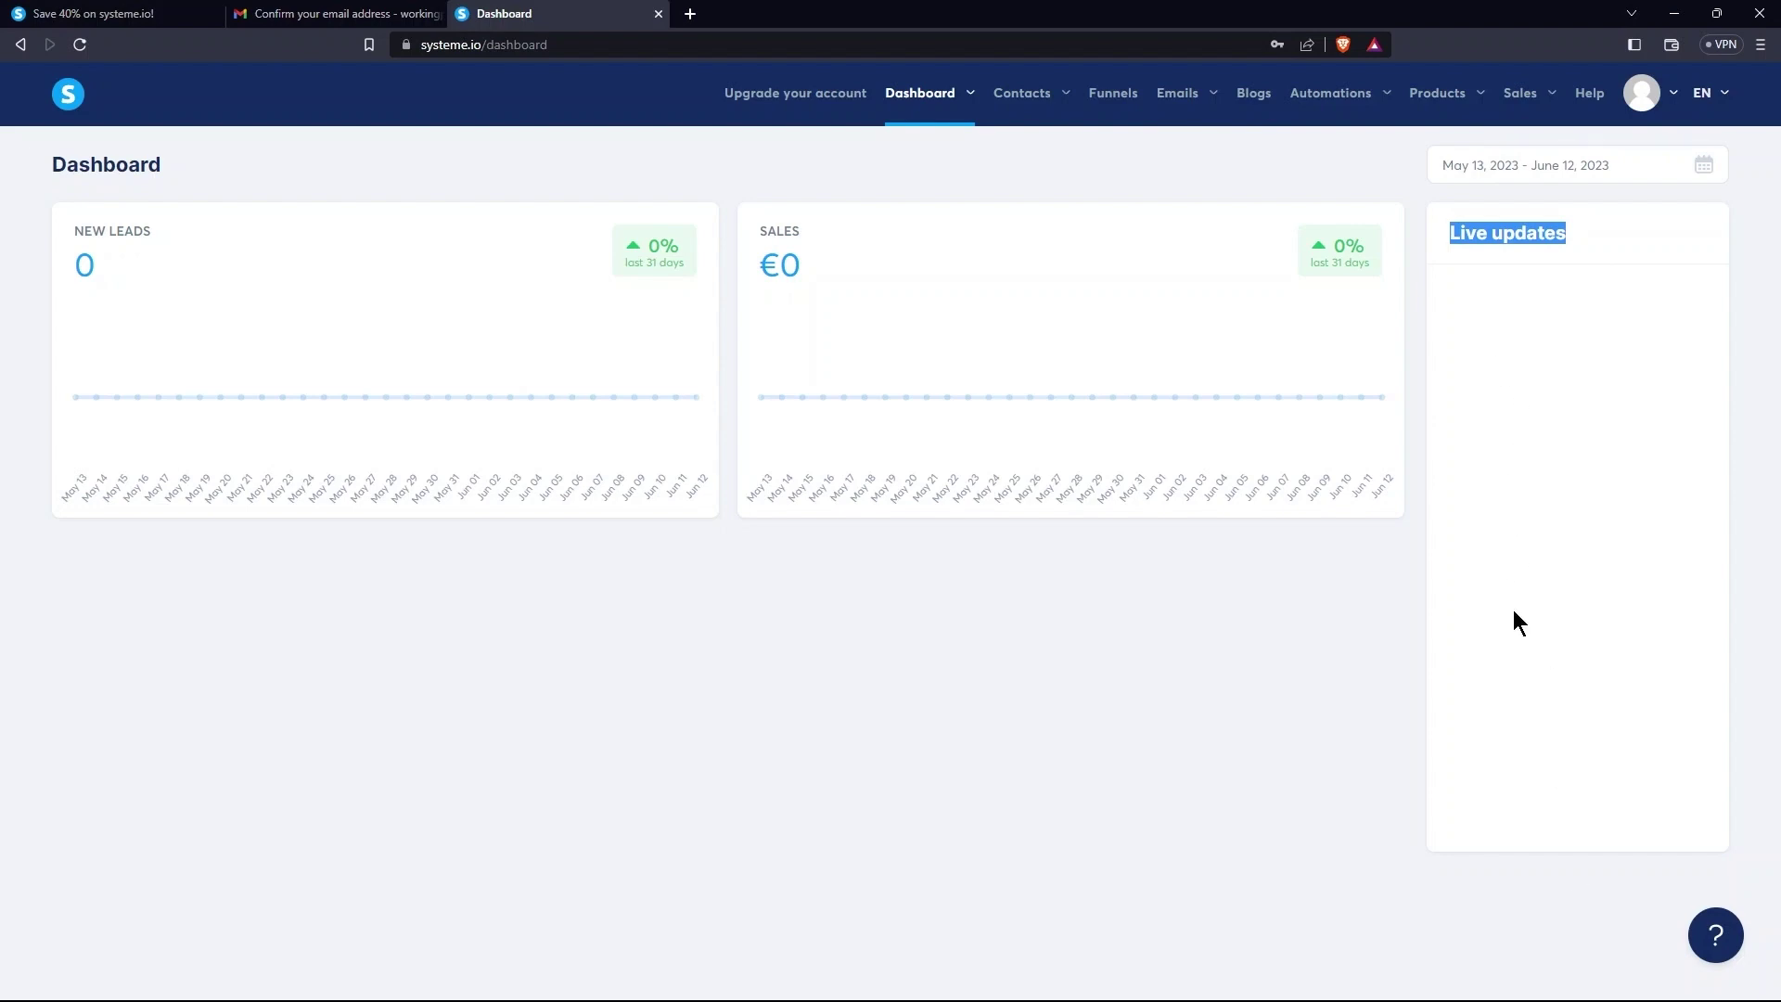
Step: Check the May 13 – June 12, 2023 date range in the statistics calendar, then close it
{"action": "left_click", "coordinate": [1704, 165]}
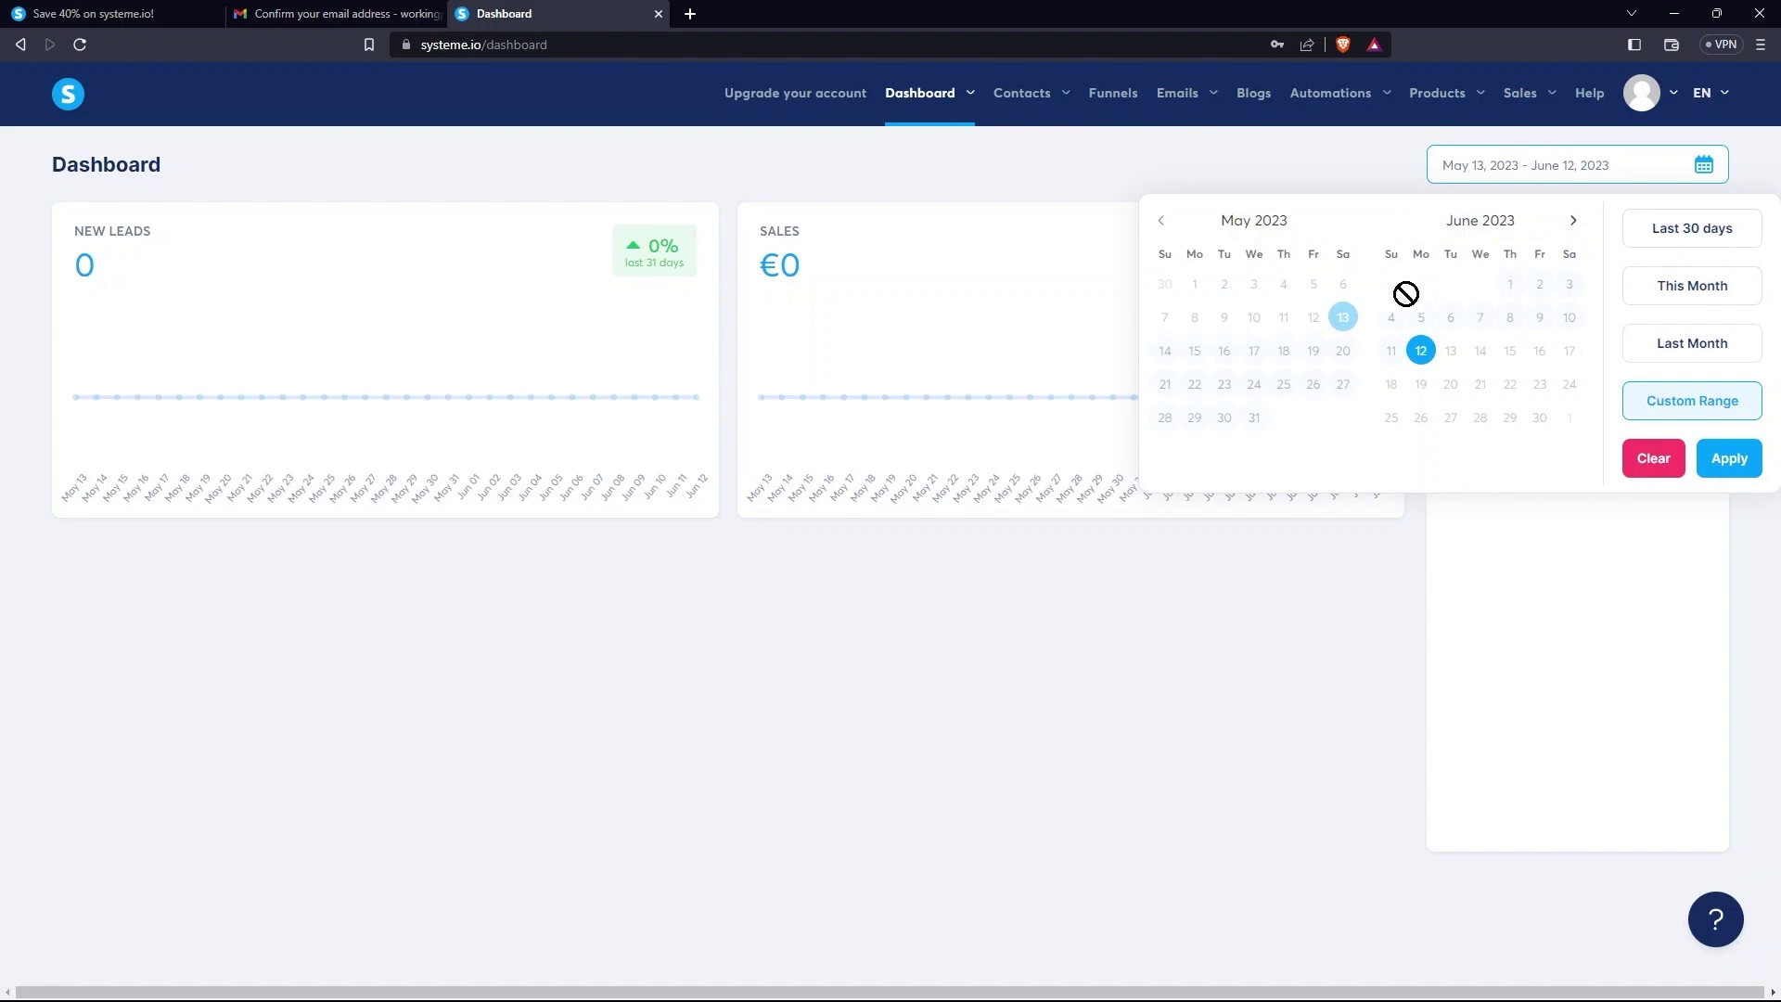
{"action": "left_click", "coordinate": [876, 768]}
{"action": "mouse_move", "coordinate": [965, 106]}
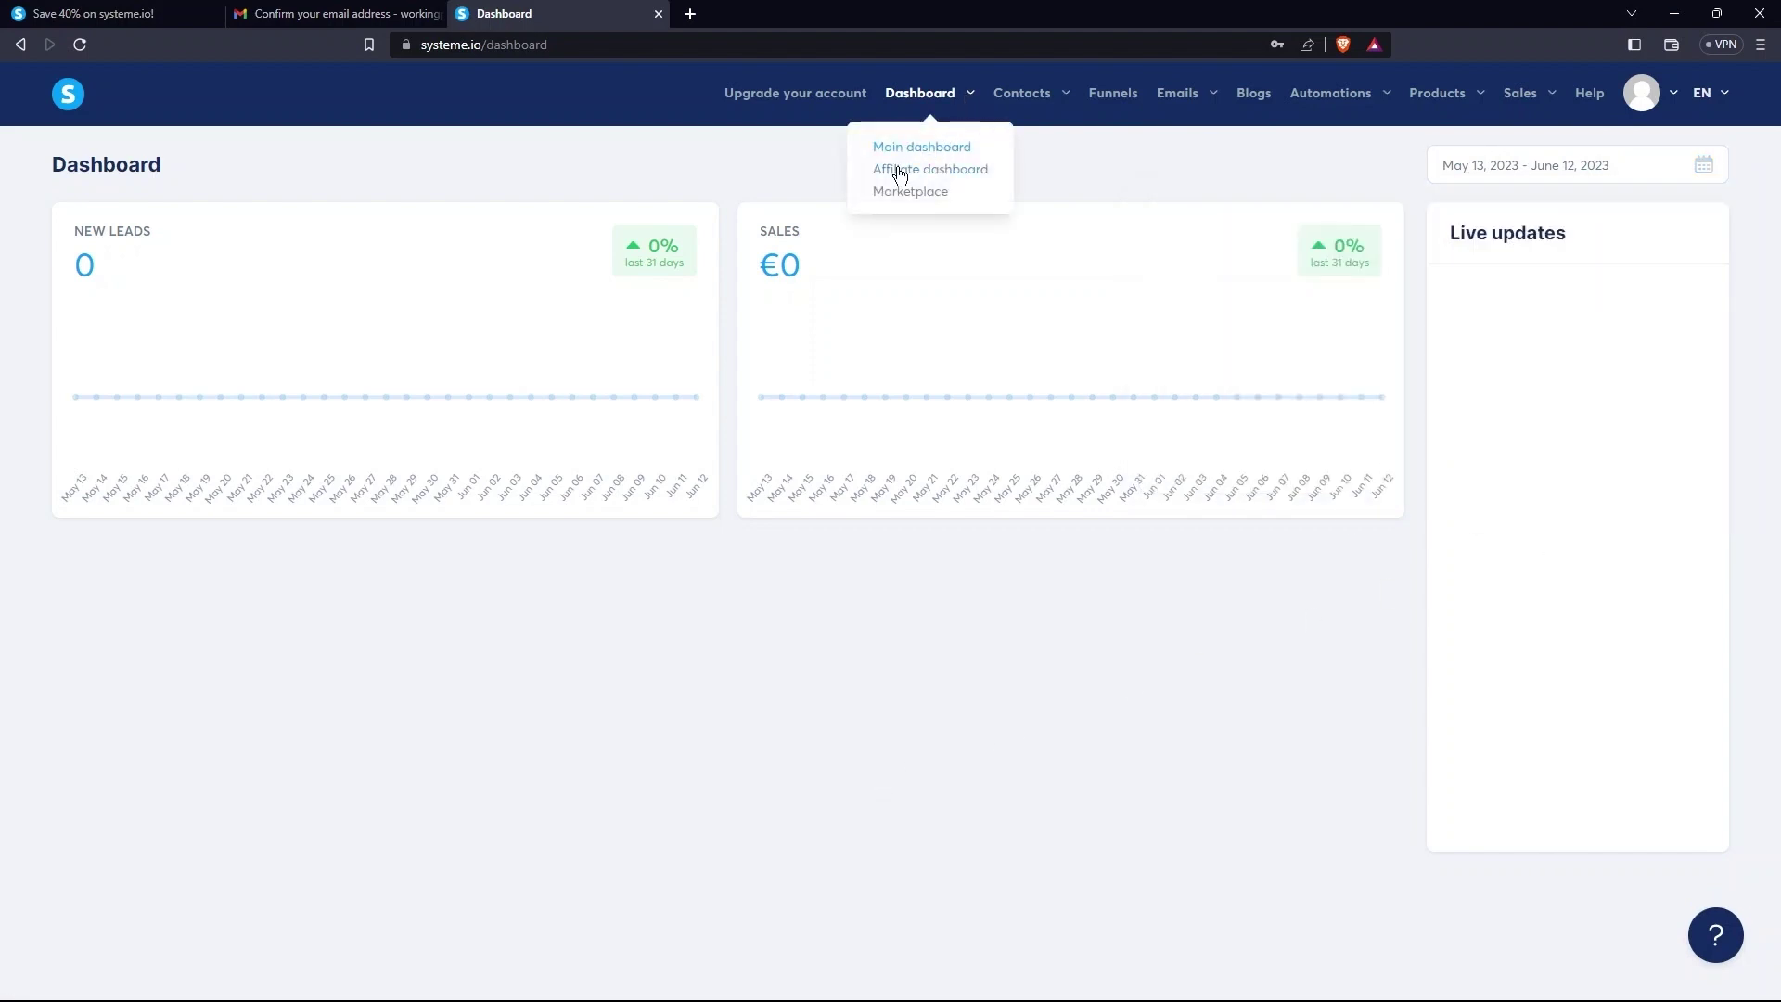
Step: Open the Affiliate dashboard and highlight Total leads sent, Lifetime earnings and Earnings snapshot
{"action": "left_click", "coordinate": [948, 173]}
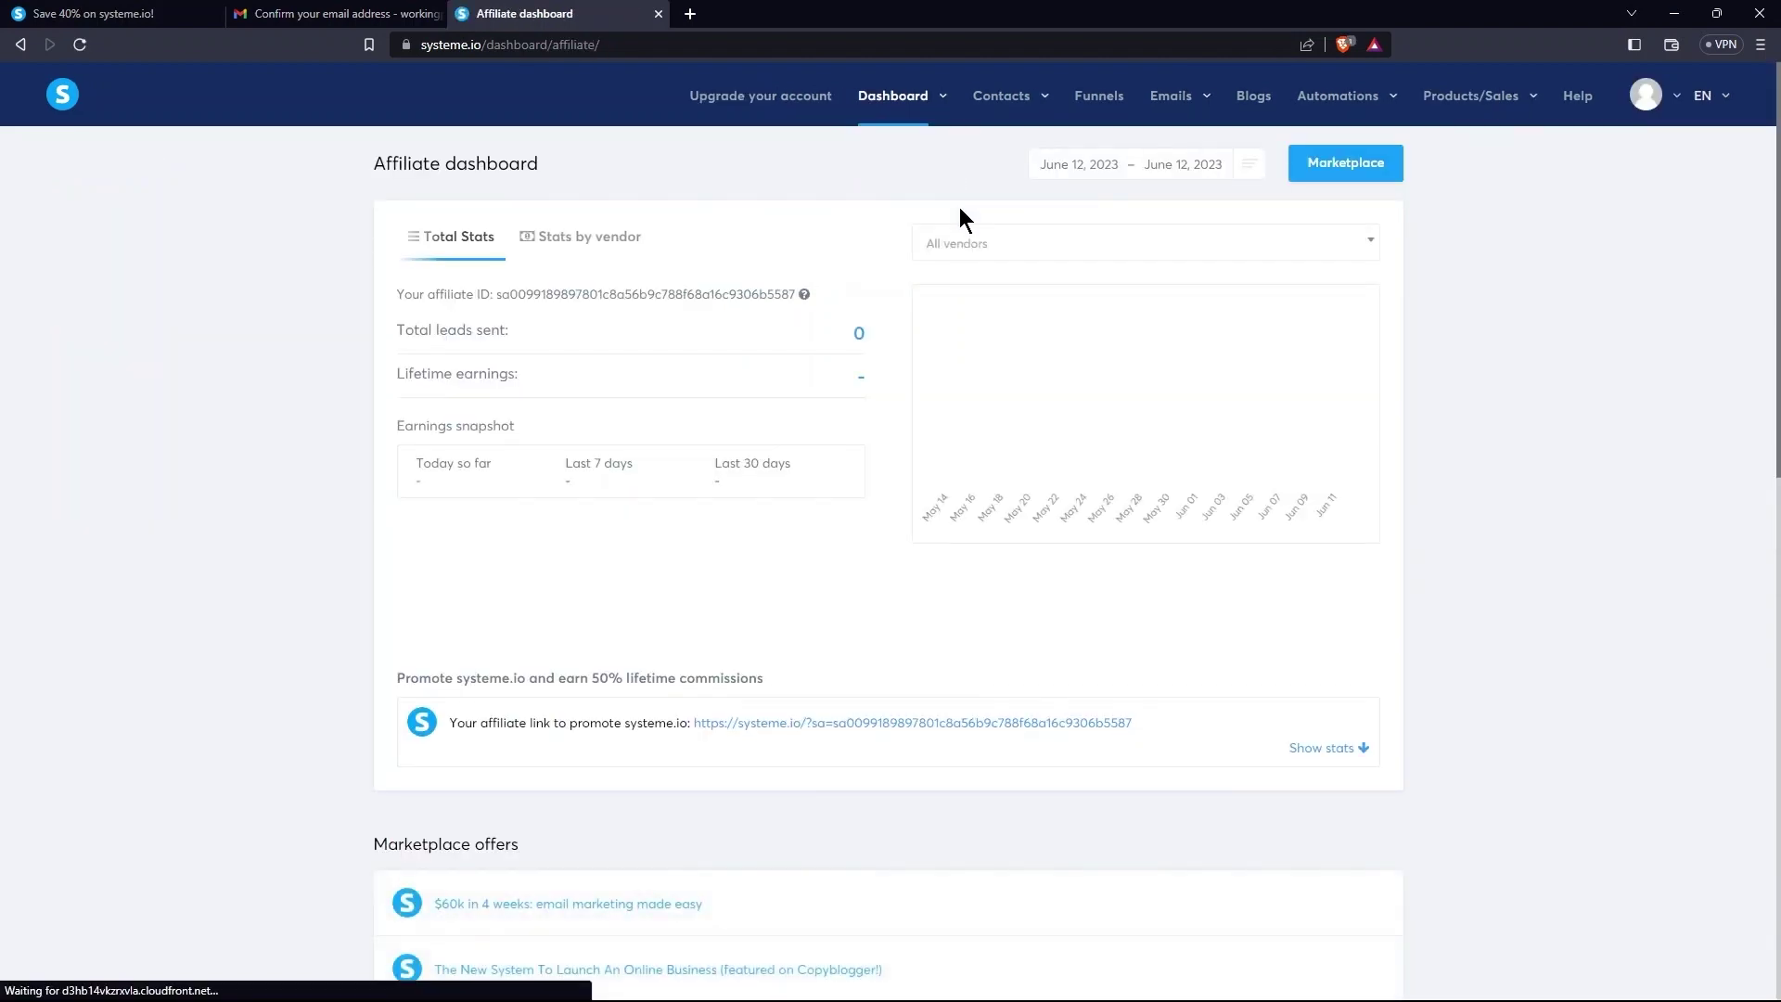
{"action": "scroll", "coordinate": [890, 205], "scroll_direction": "down", "scroll_amount": 1}
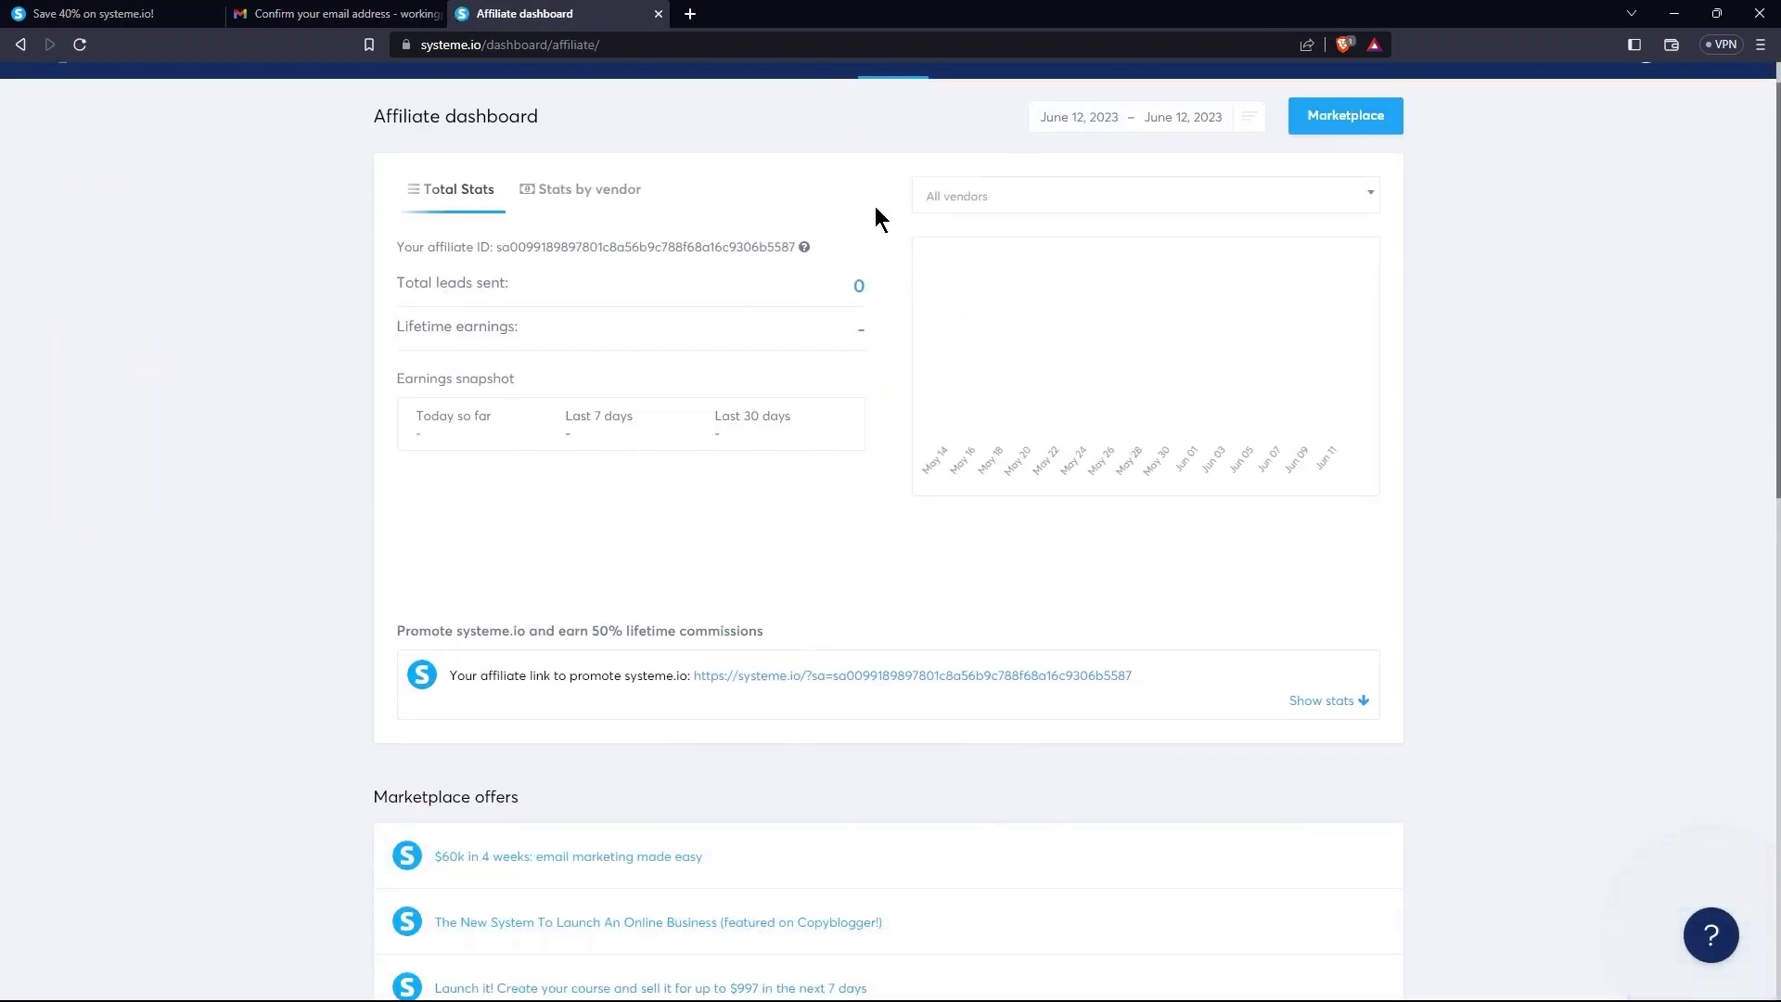
{"action": "left_click_drag", "start_coordinate": [393, 198], "coordinate": [538, 251]}
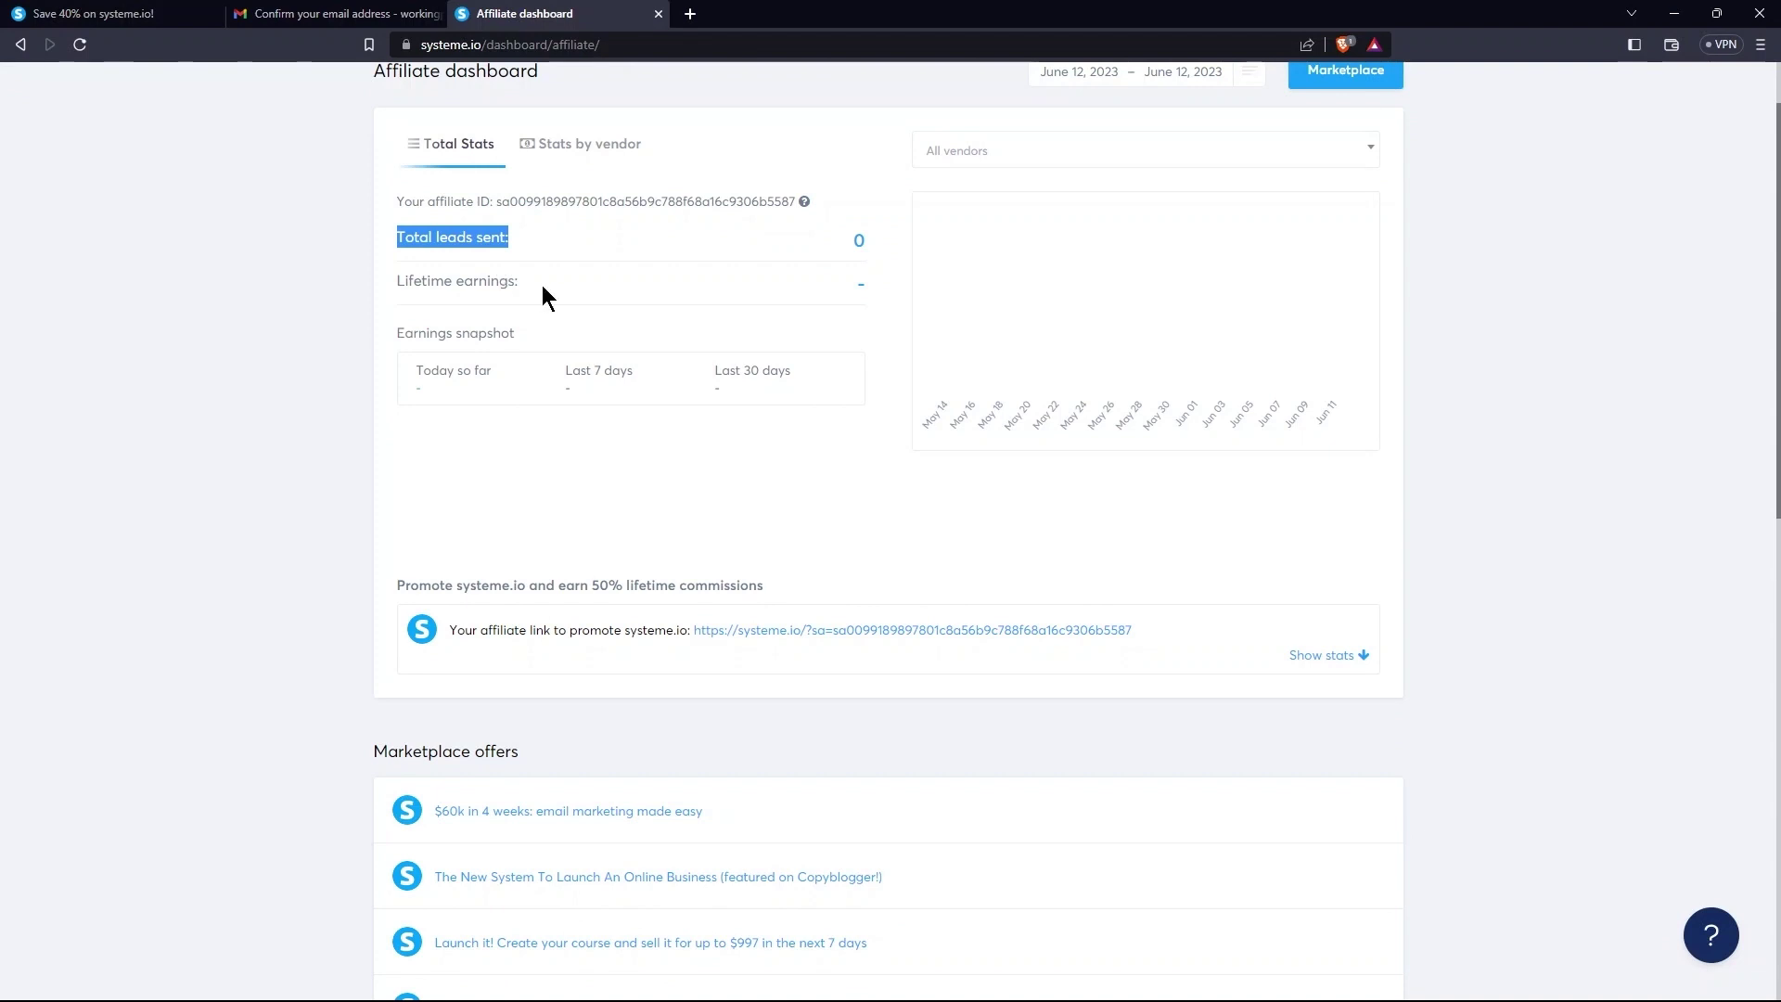
{"action": "left_click_drag", "start_coordinate": [397, 282], "coordinate": [506, 280]}
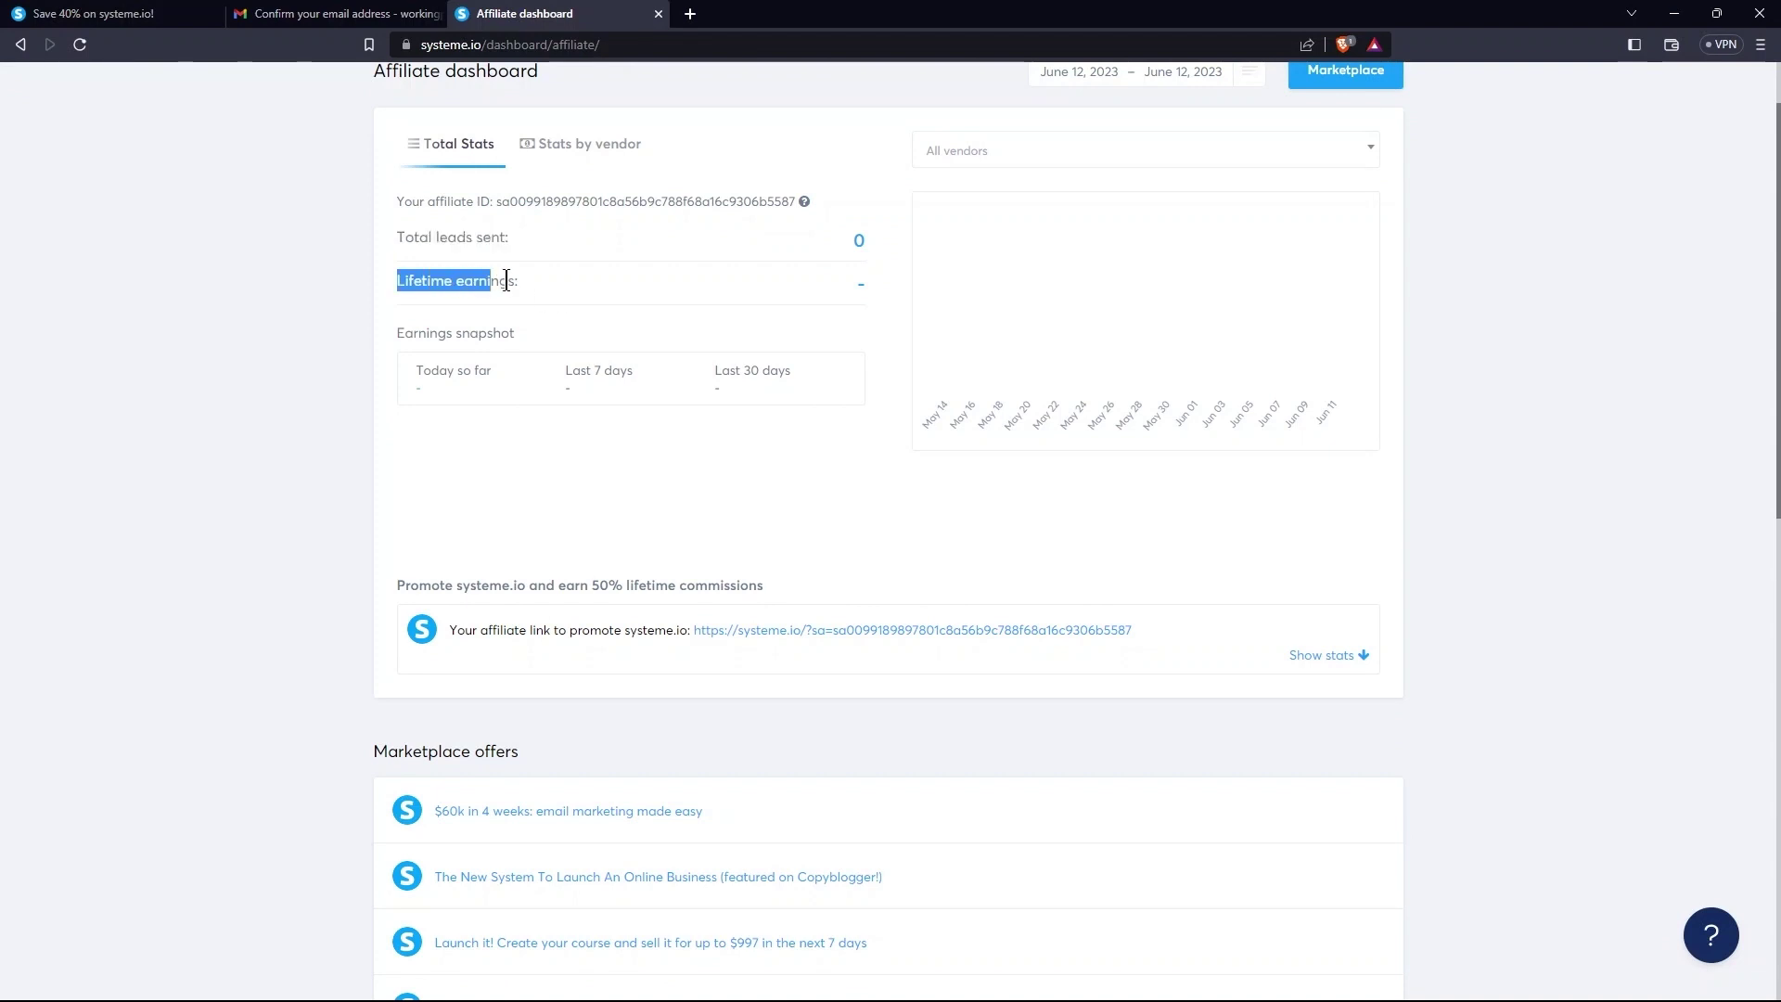
{"action": "left_click_drag", "start_coordinate": [397, 333], "coordinate": [553, 344]}
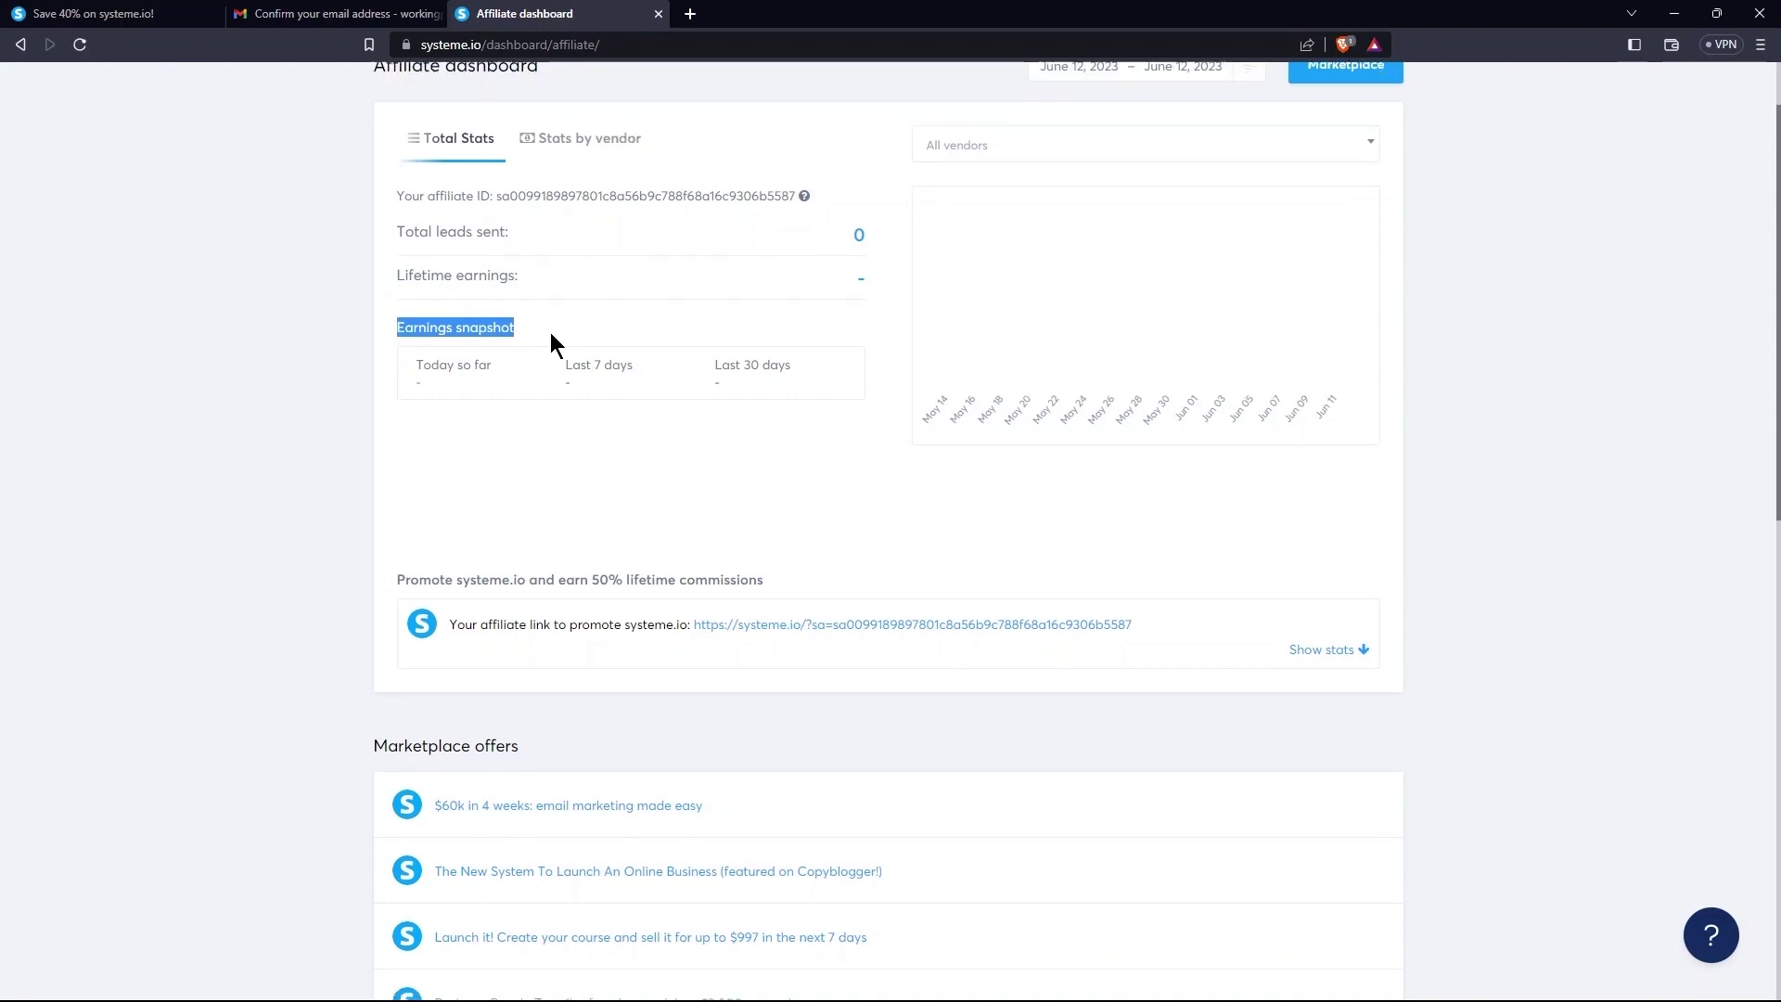
{"action": "scroll", "coordinate": [549, 333], "scroll_direction": "down", "scroll_amount": 1}
{"action": "scroll", "coordinate": [920, 337], "scroll_direction": "up", "scroll_amount": 2}
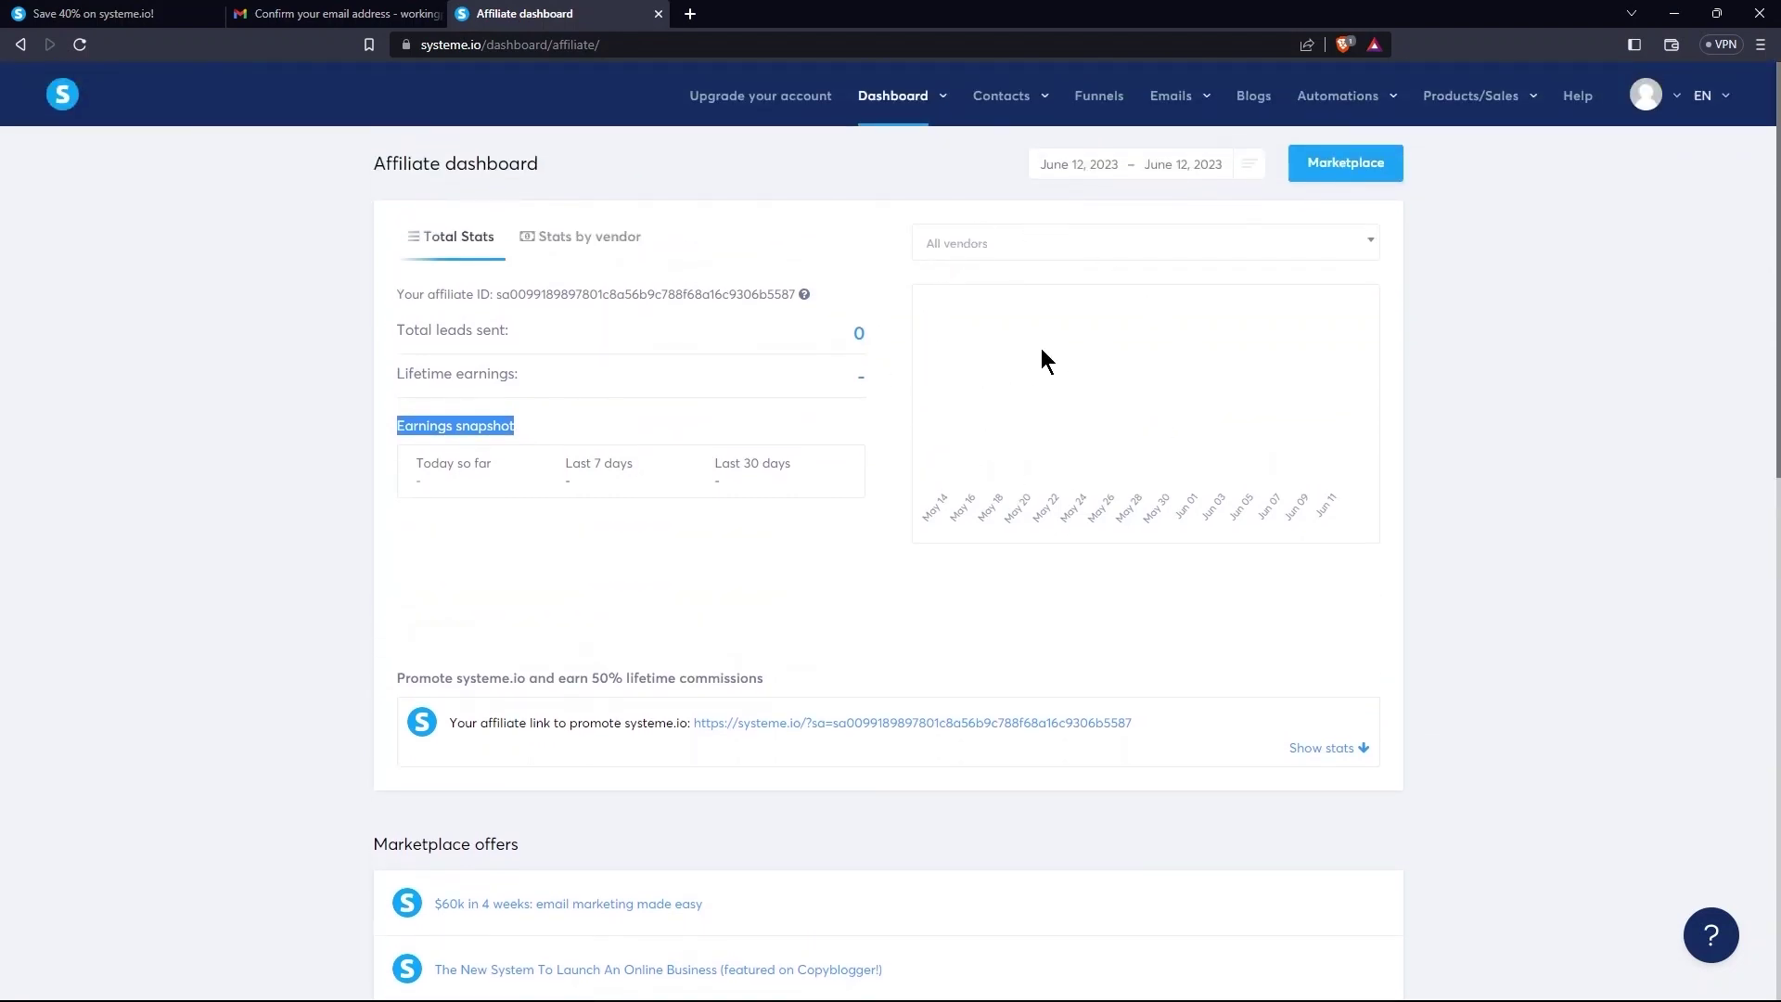
Step: Filter stats to Systeme.io and back to all vendors, view per-vendor stats, then open the Marketplace
{"action": "left_click", "coordinate": [1157, 250]}
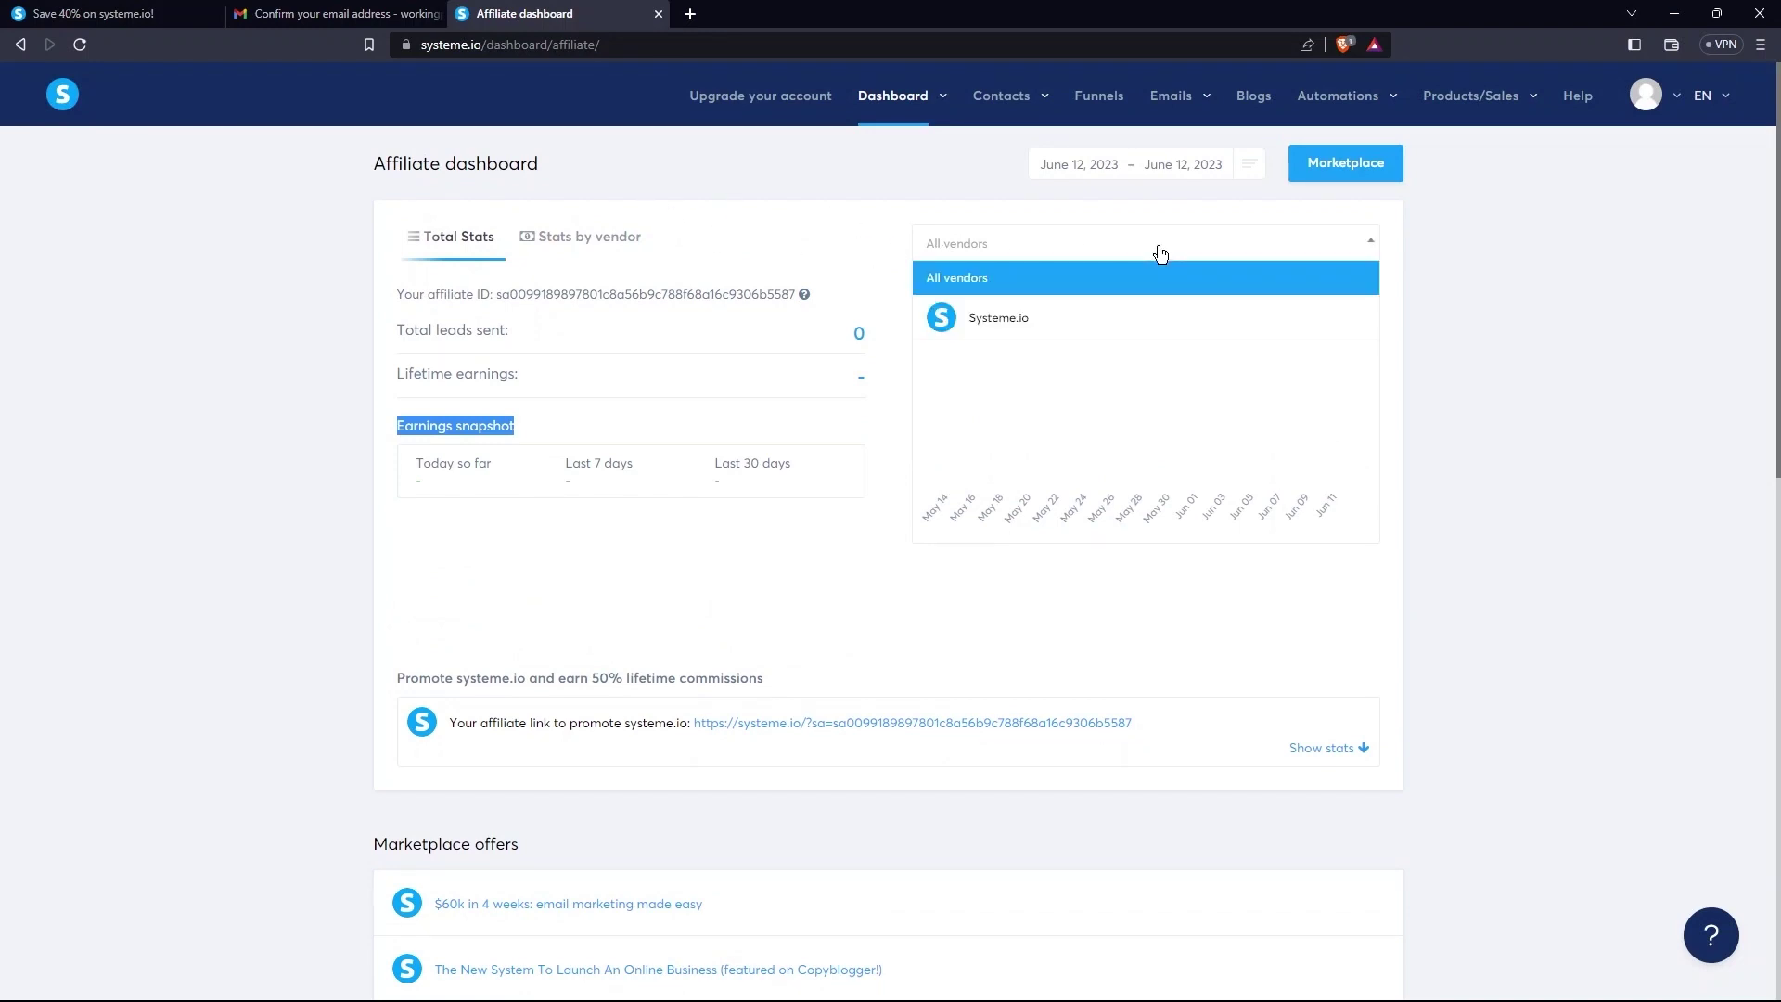
{"action": "left_click", "coordinate": [1058, 315]}
{"action": "left_click", "coordinate": [1018, 247]}
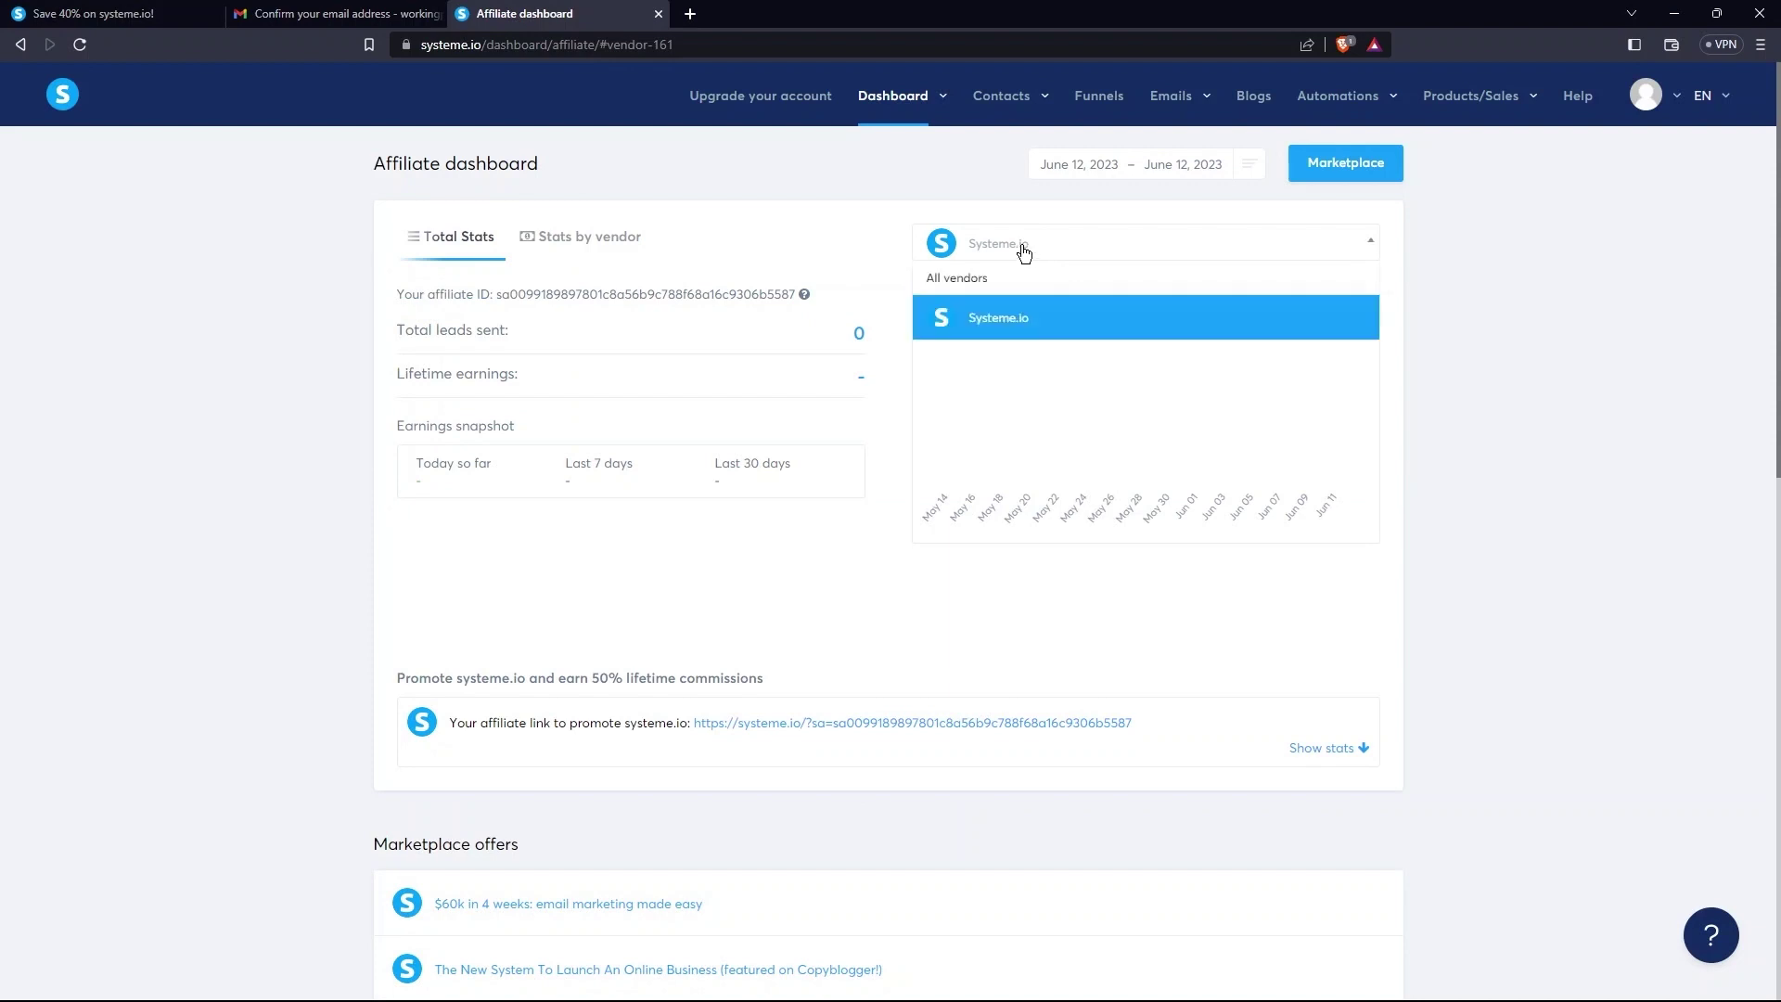
{"action": "left_click", "coordinate": [1136, 289]}
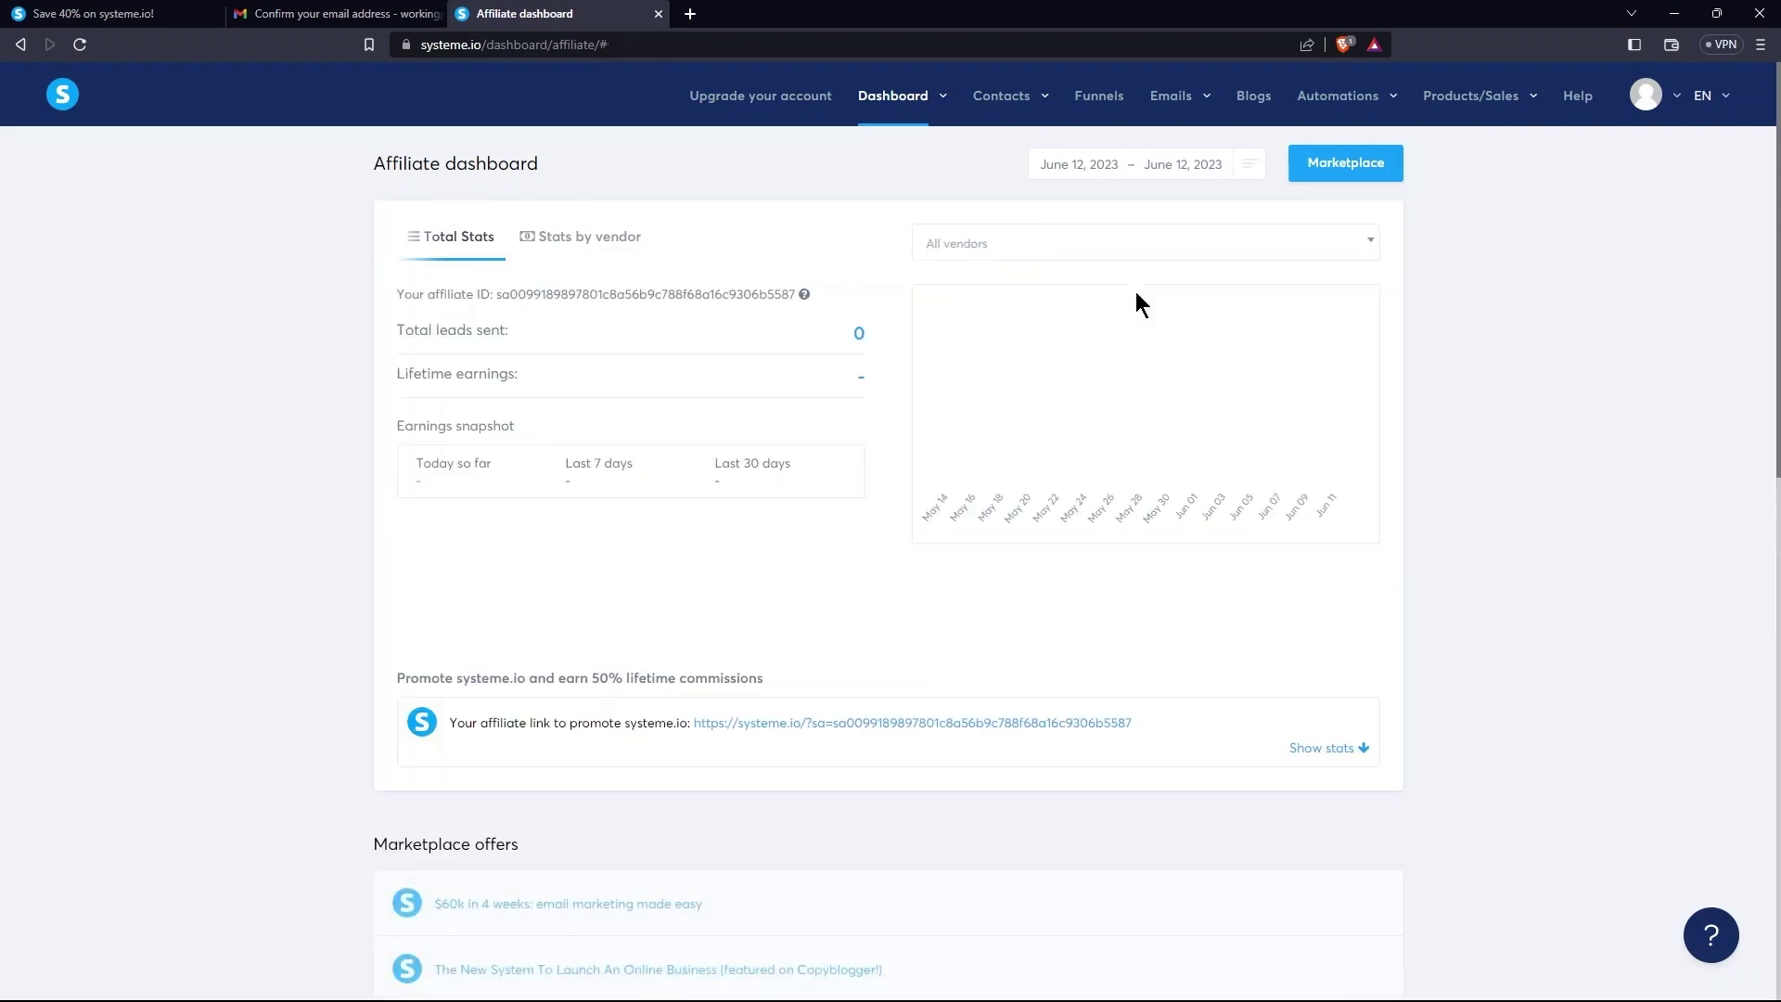
{"action": "left_click", "coordinate": [584, 237]}
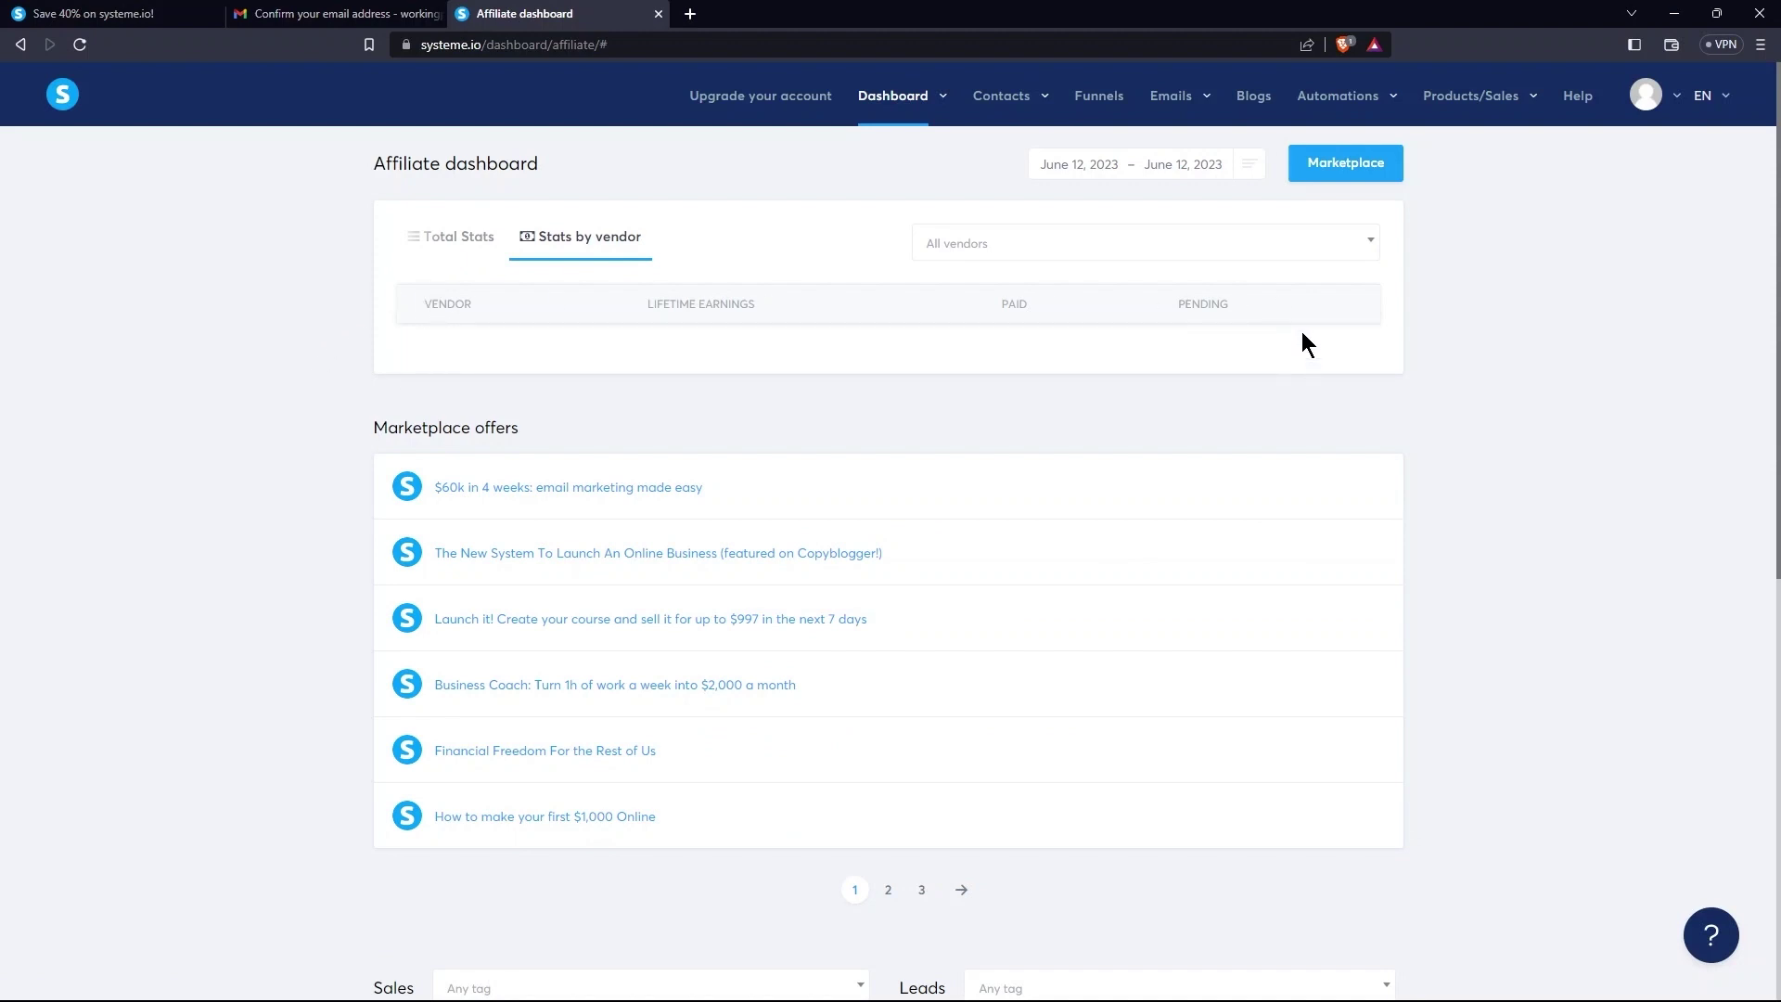
{"action": "left_click", "coordinate": [1137, 160]}
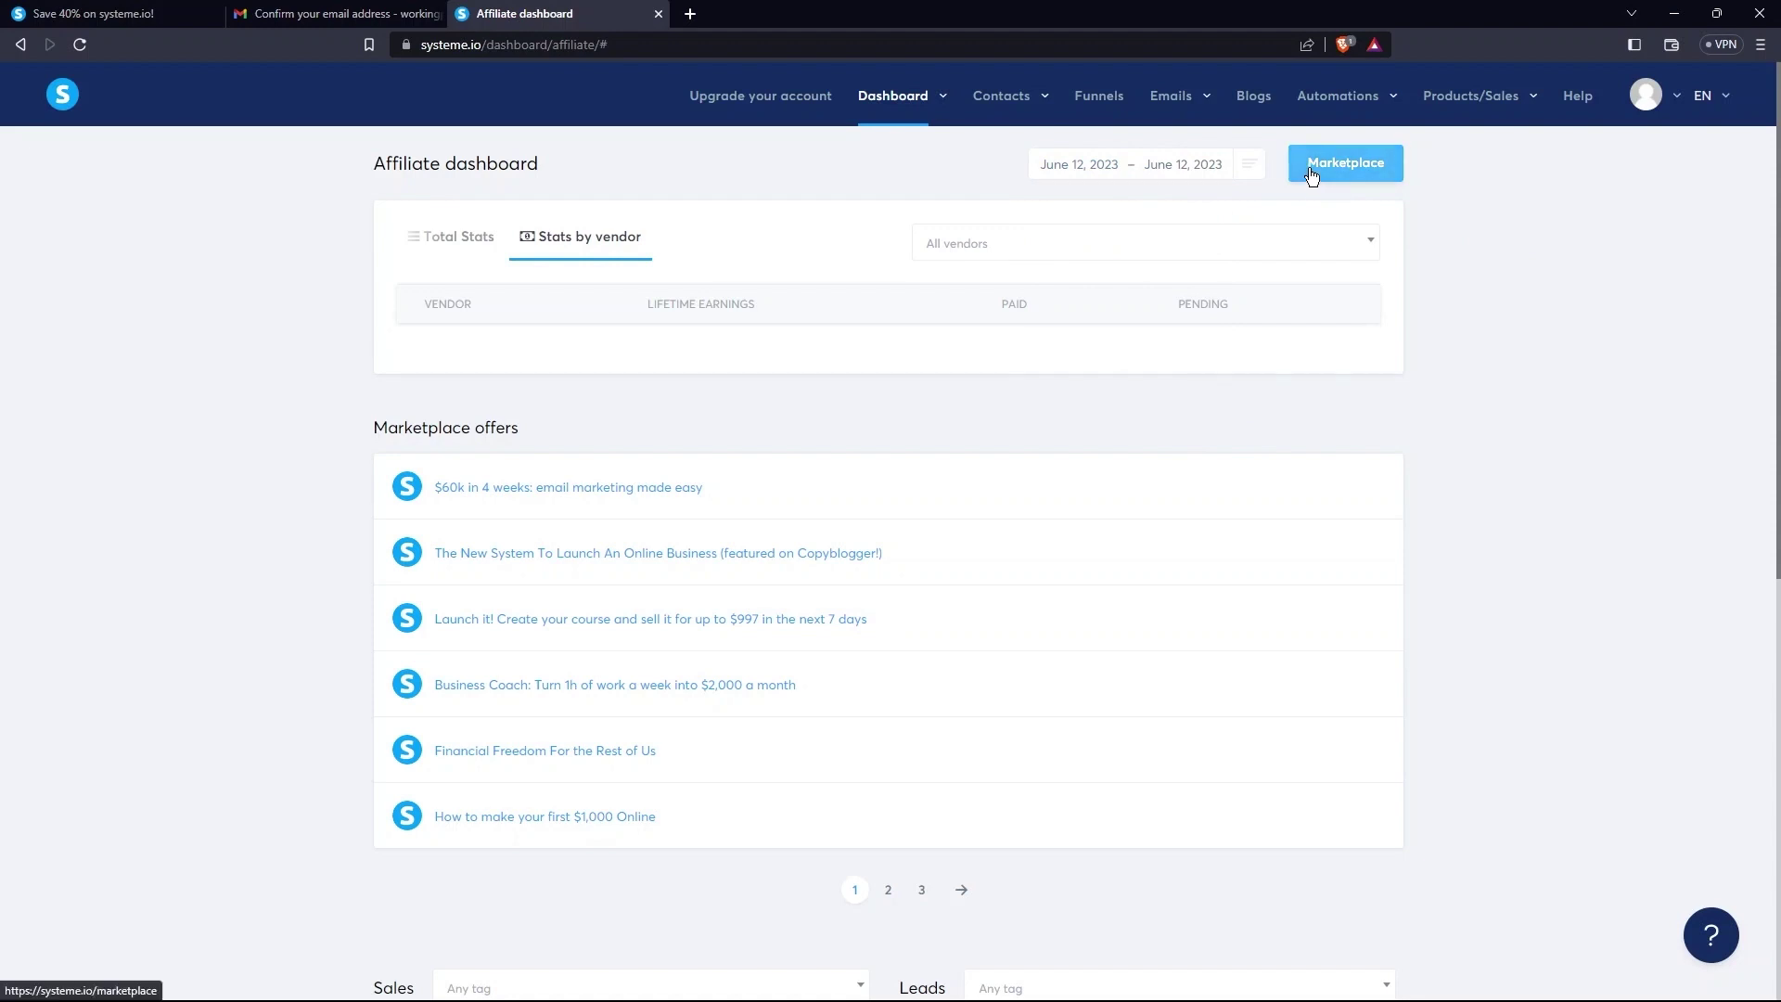
{"action": "left_click", "coordinate": [1364, 175]}
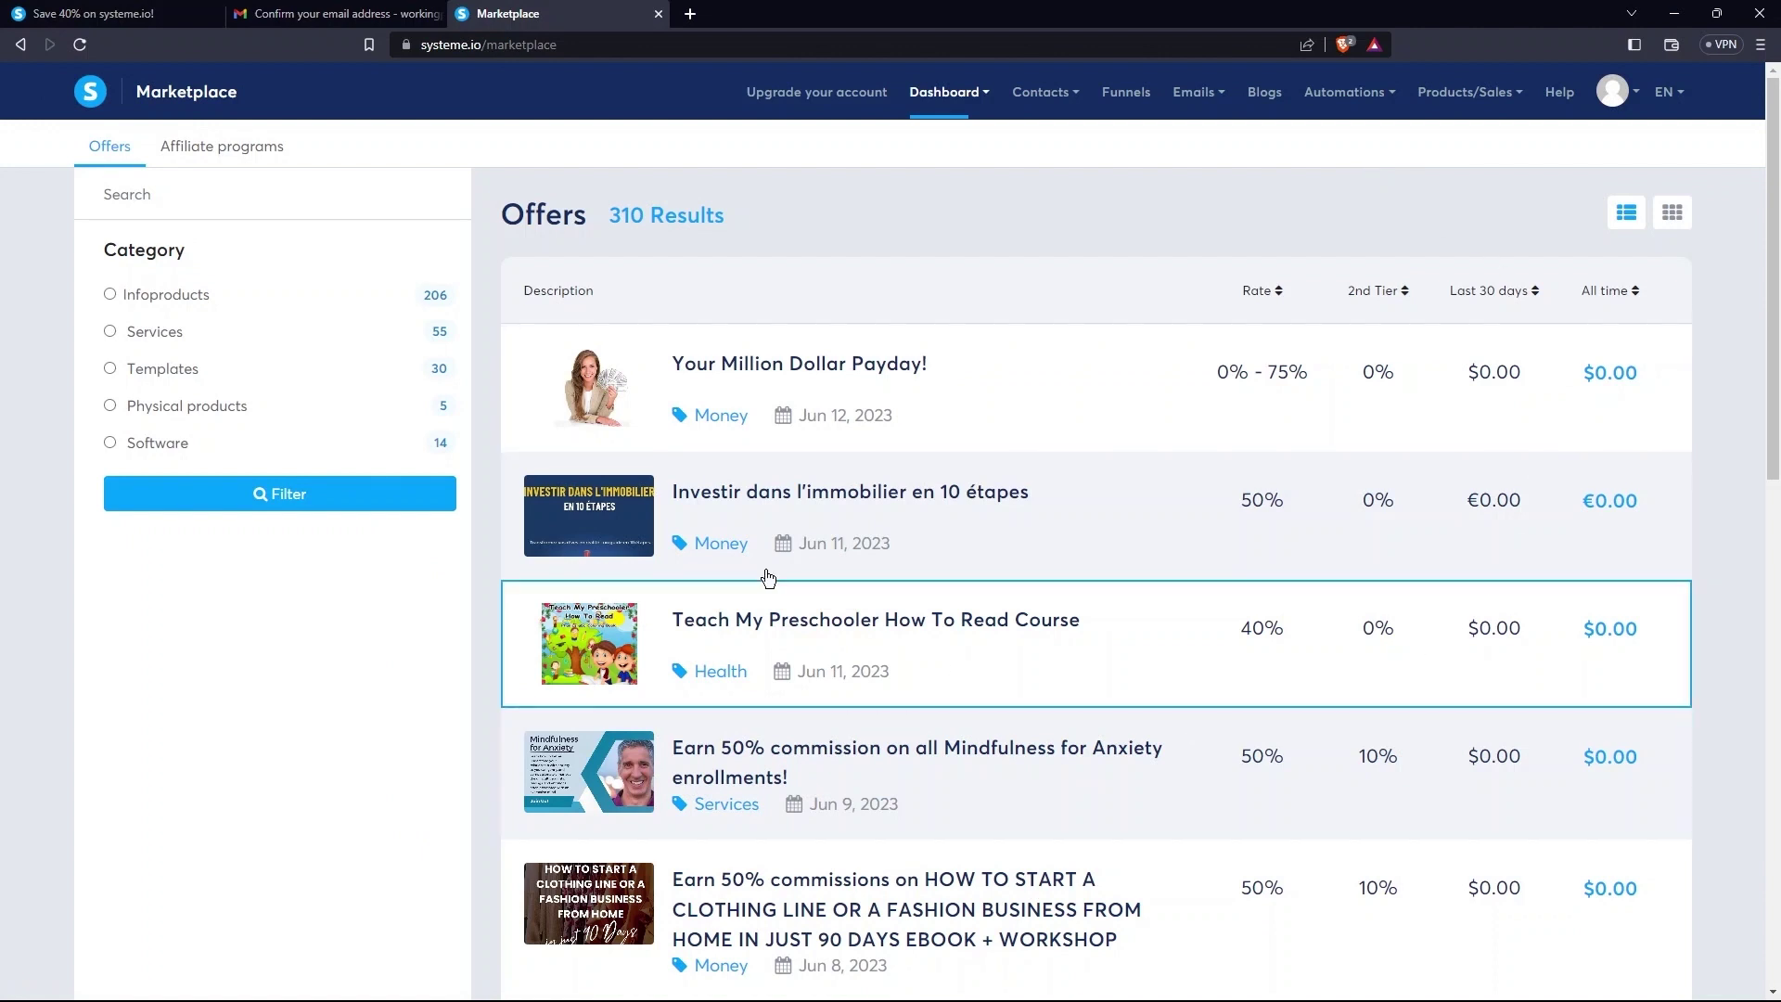
Step: Open the Contacts list and dismiss the profile notice
{"action": "mouse_move", "coordinate": [1025, 116]}
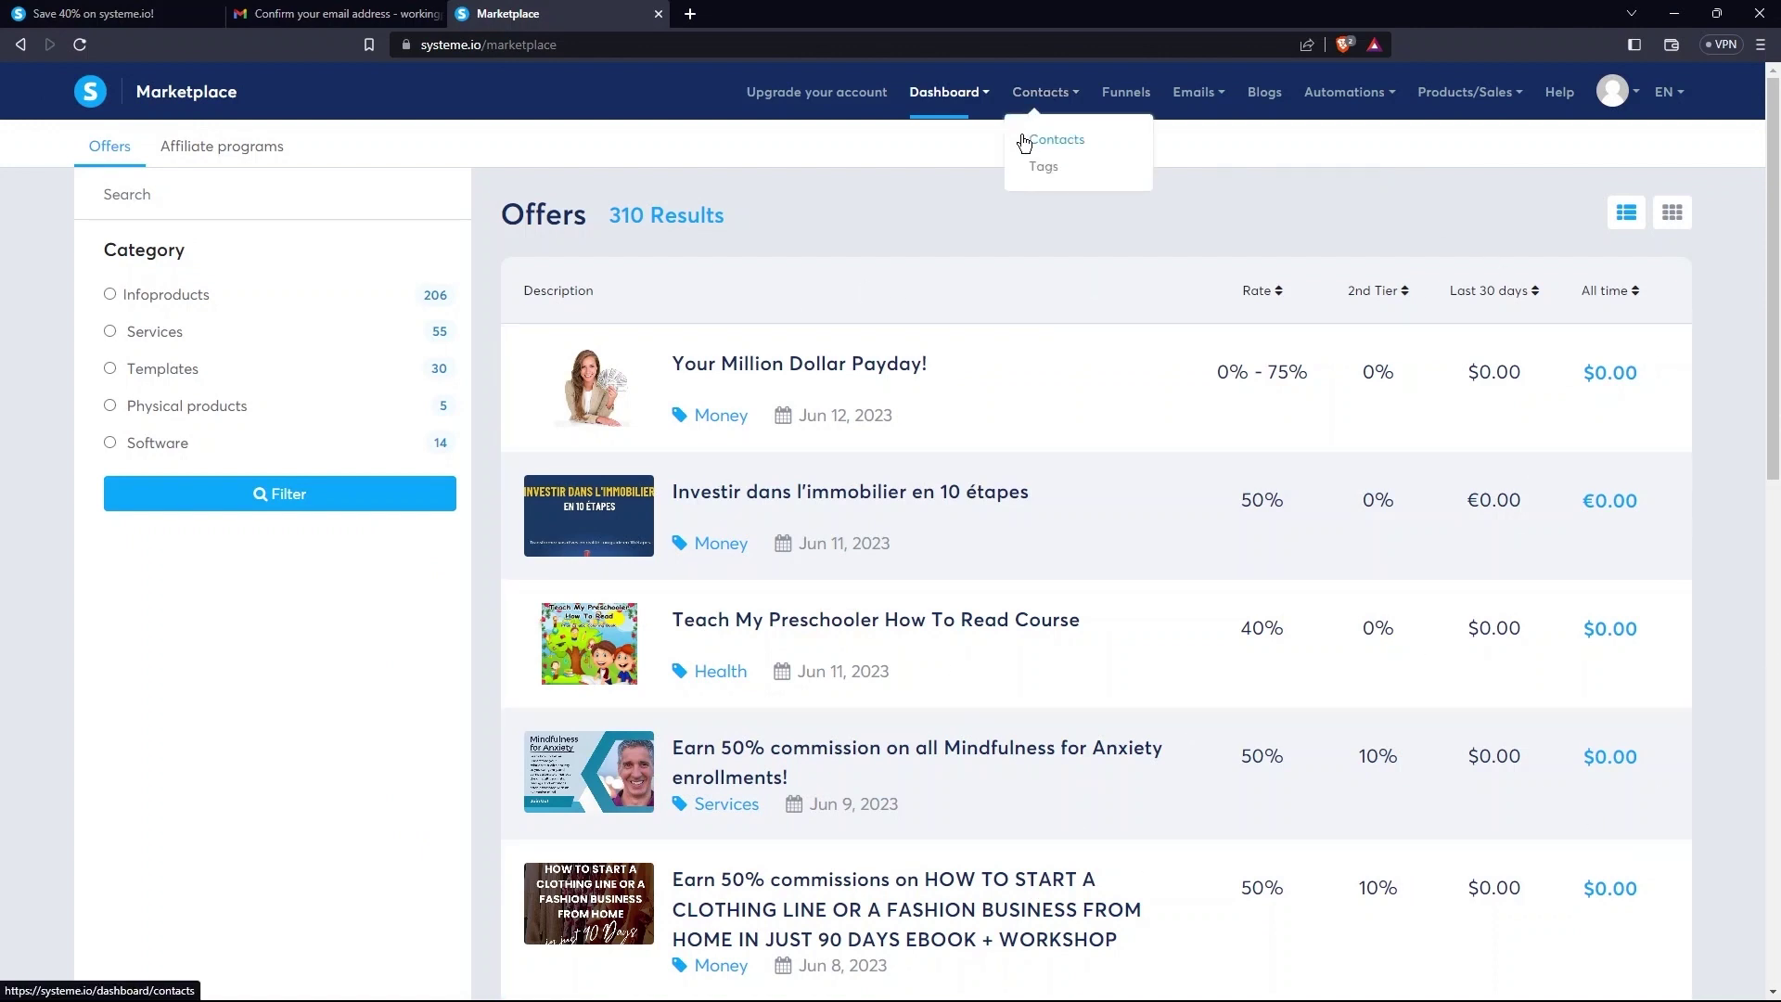
{"action": "left_click", "coordinate": [1116, 140]}
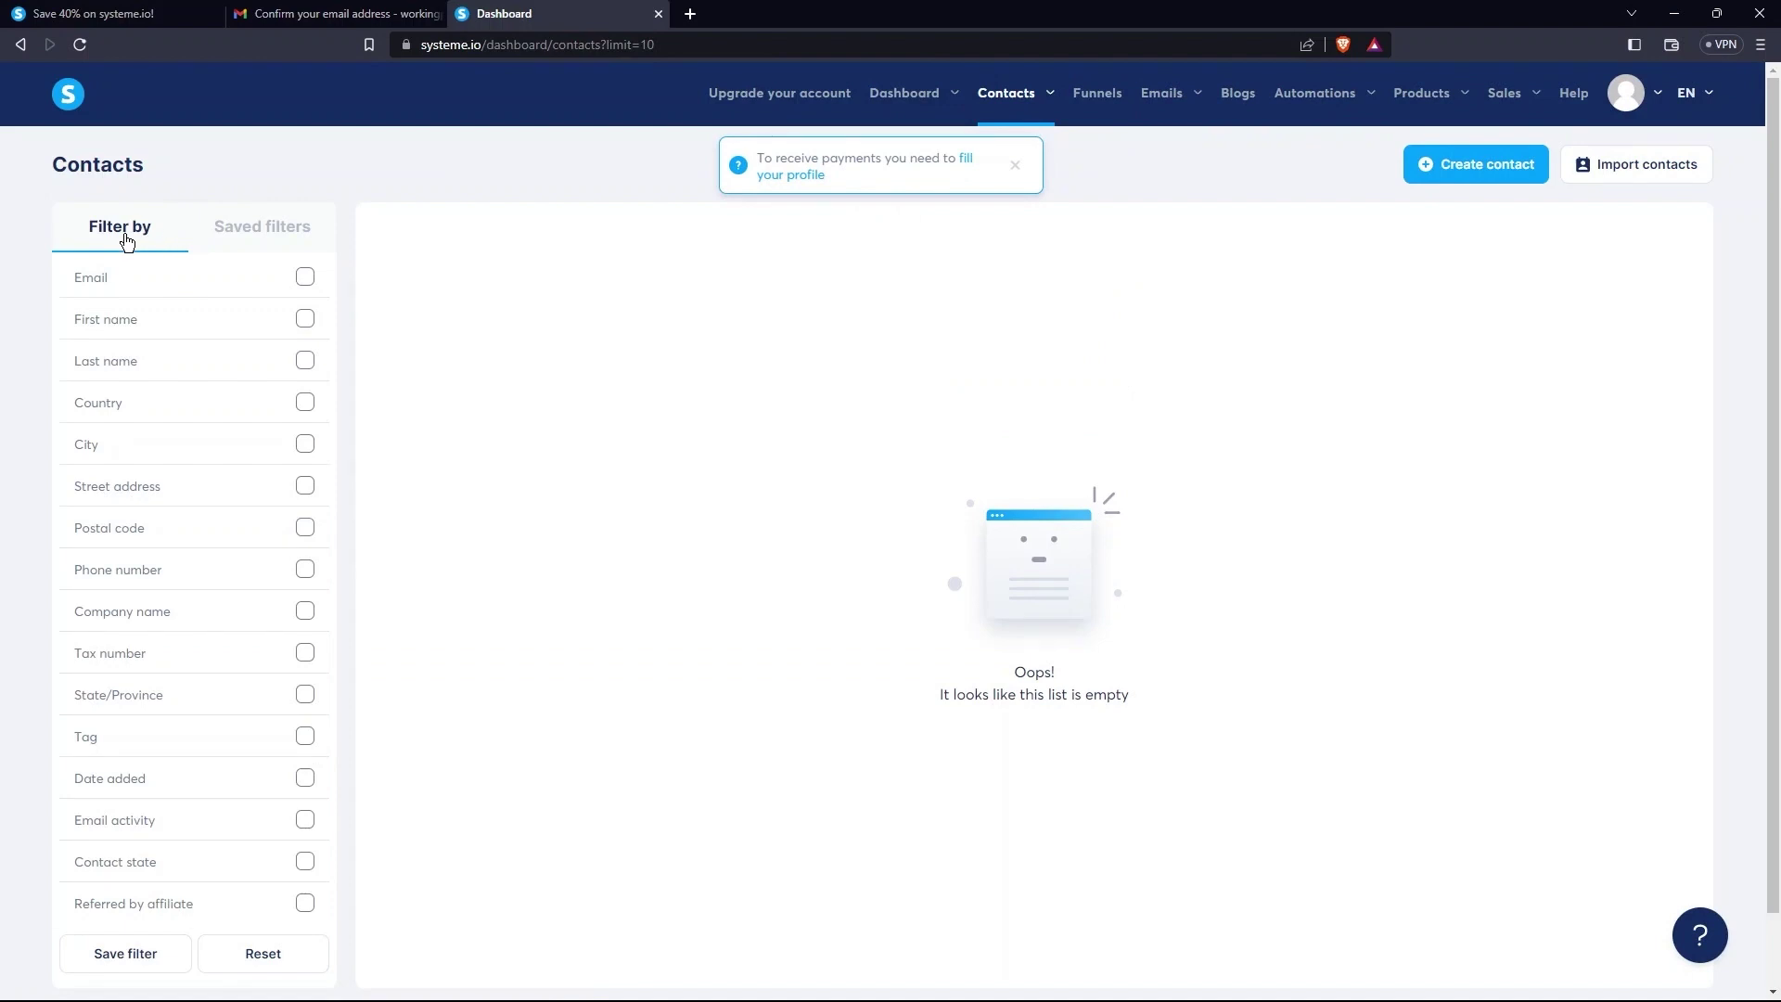
{"action": "scroll", "coordinate": [168, 371], "scroll_direction": "down", "scroll_amount": 1}
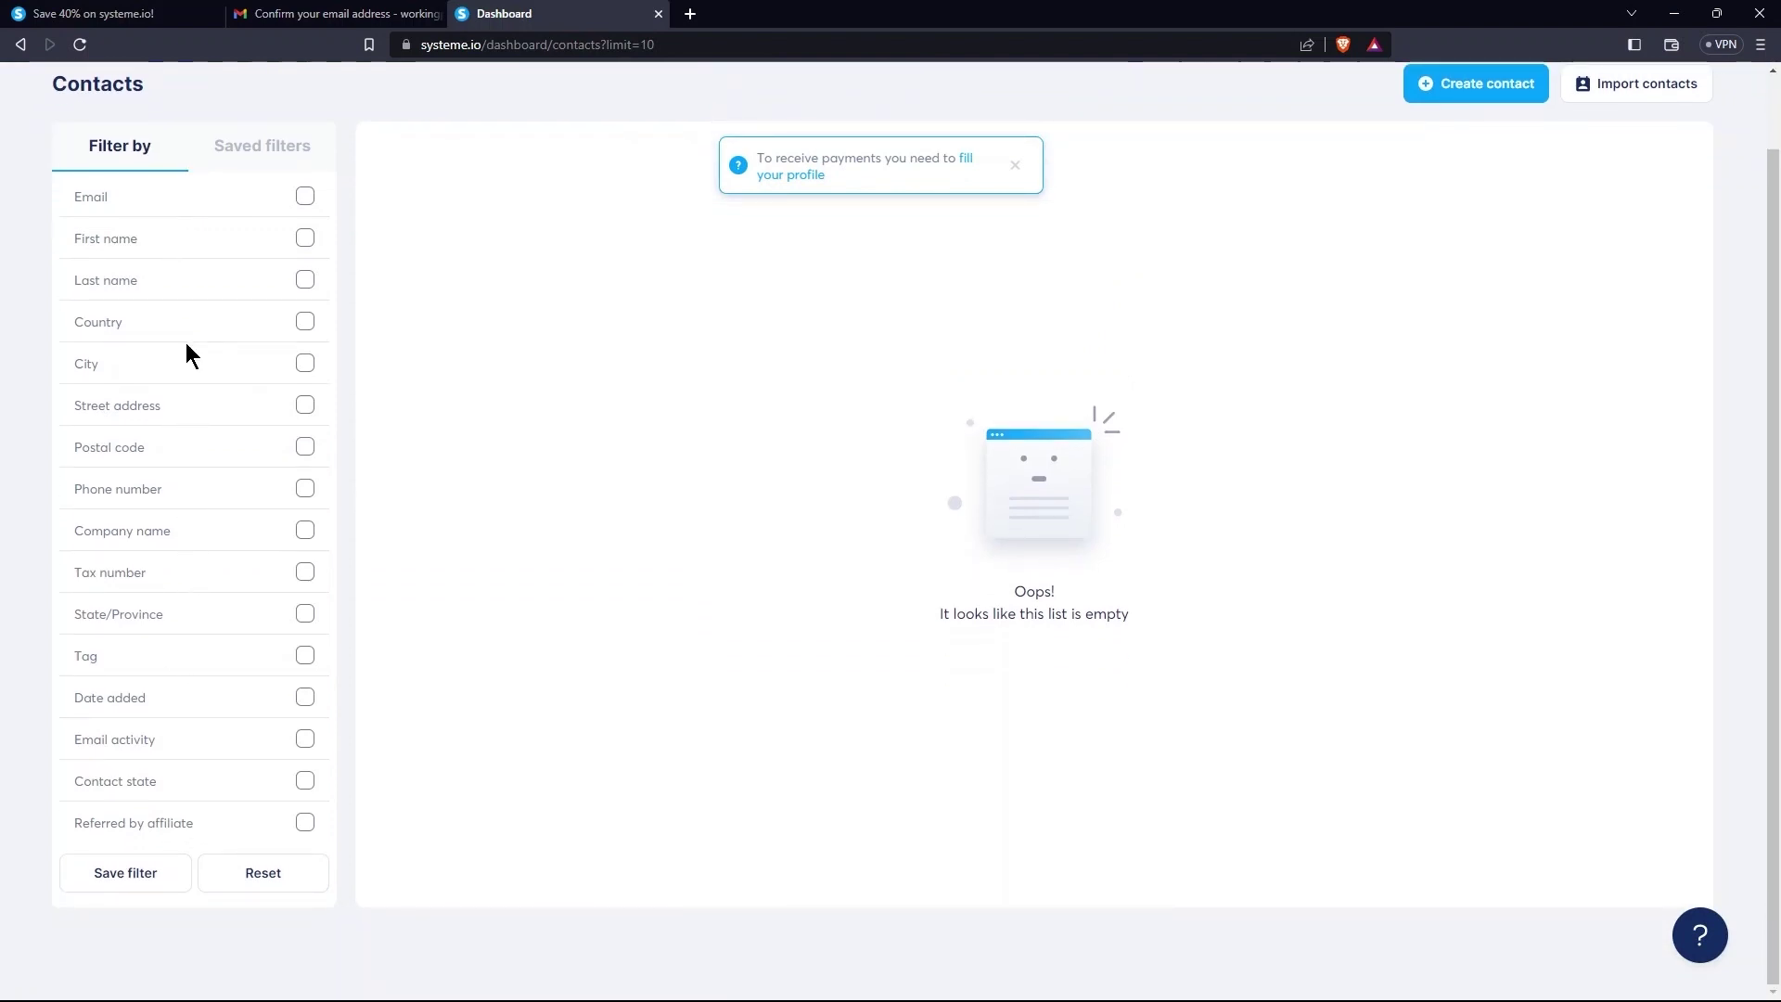
{"action": "scroll", "coordinate": [187, 345], "scroll_direction": "up", "scroll_amount": 1}
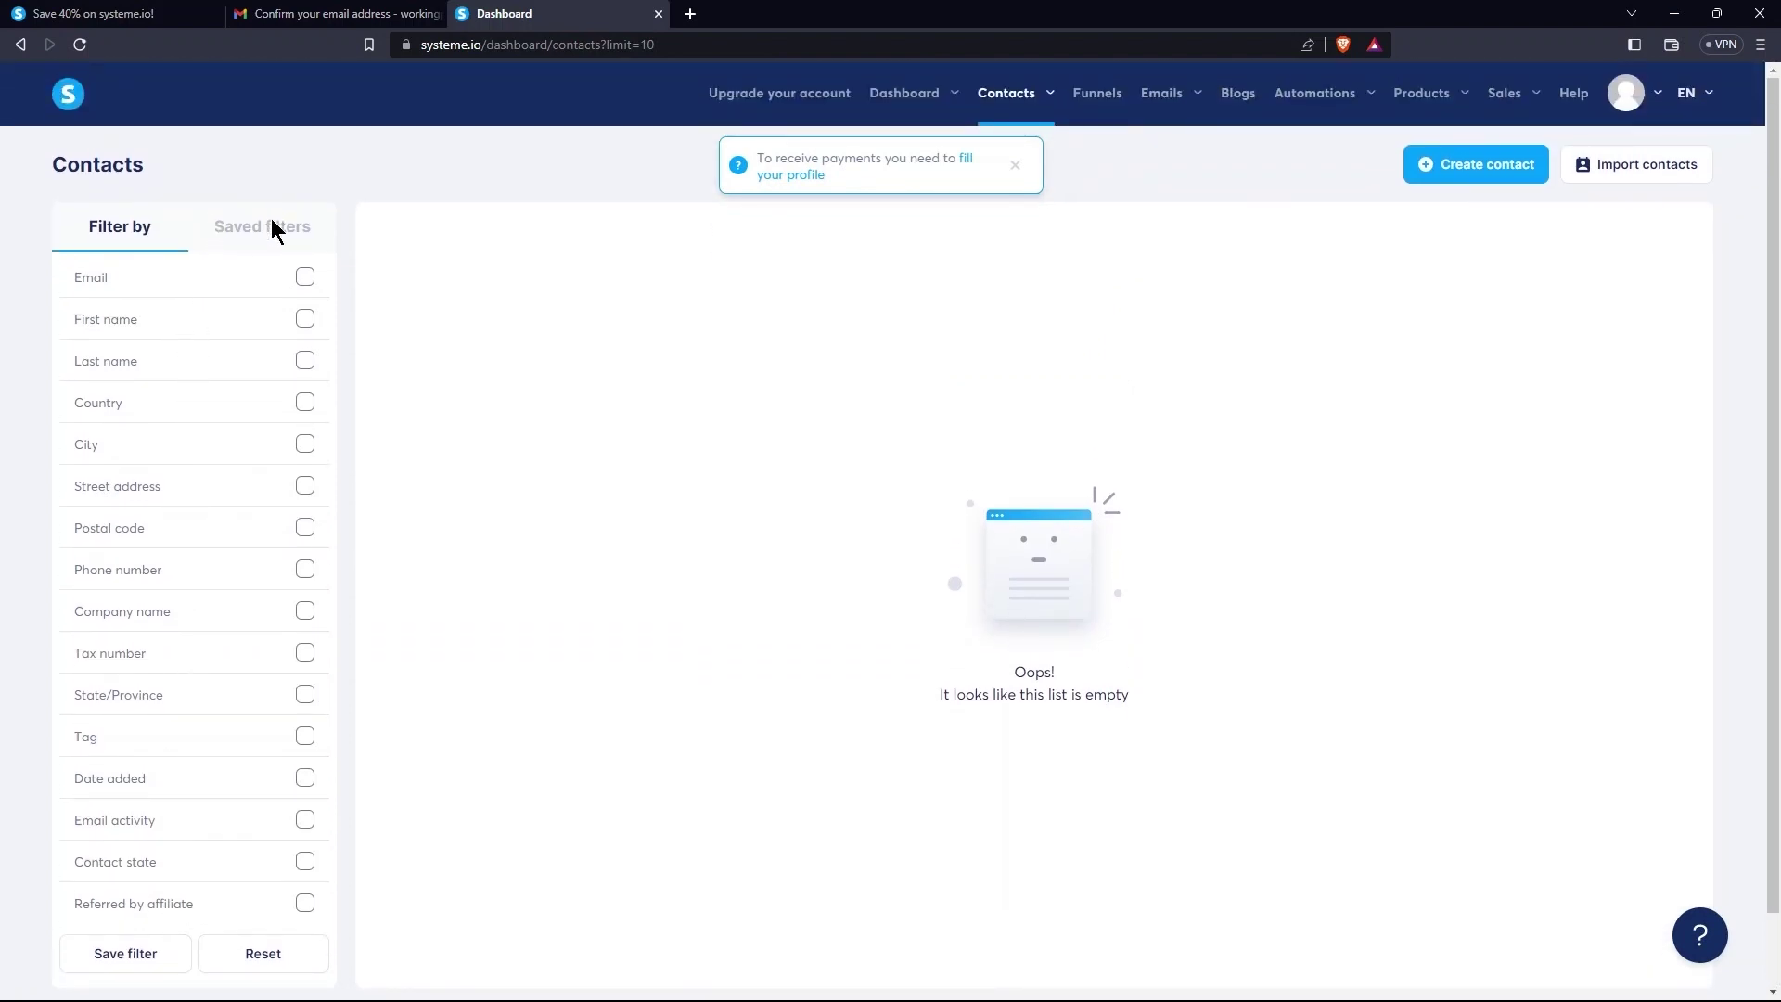
{"action": "left_click", "coordinate": [1015, 167]}
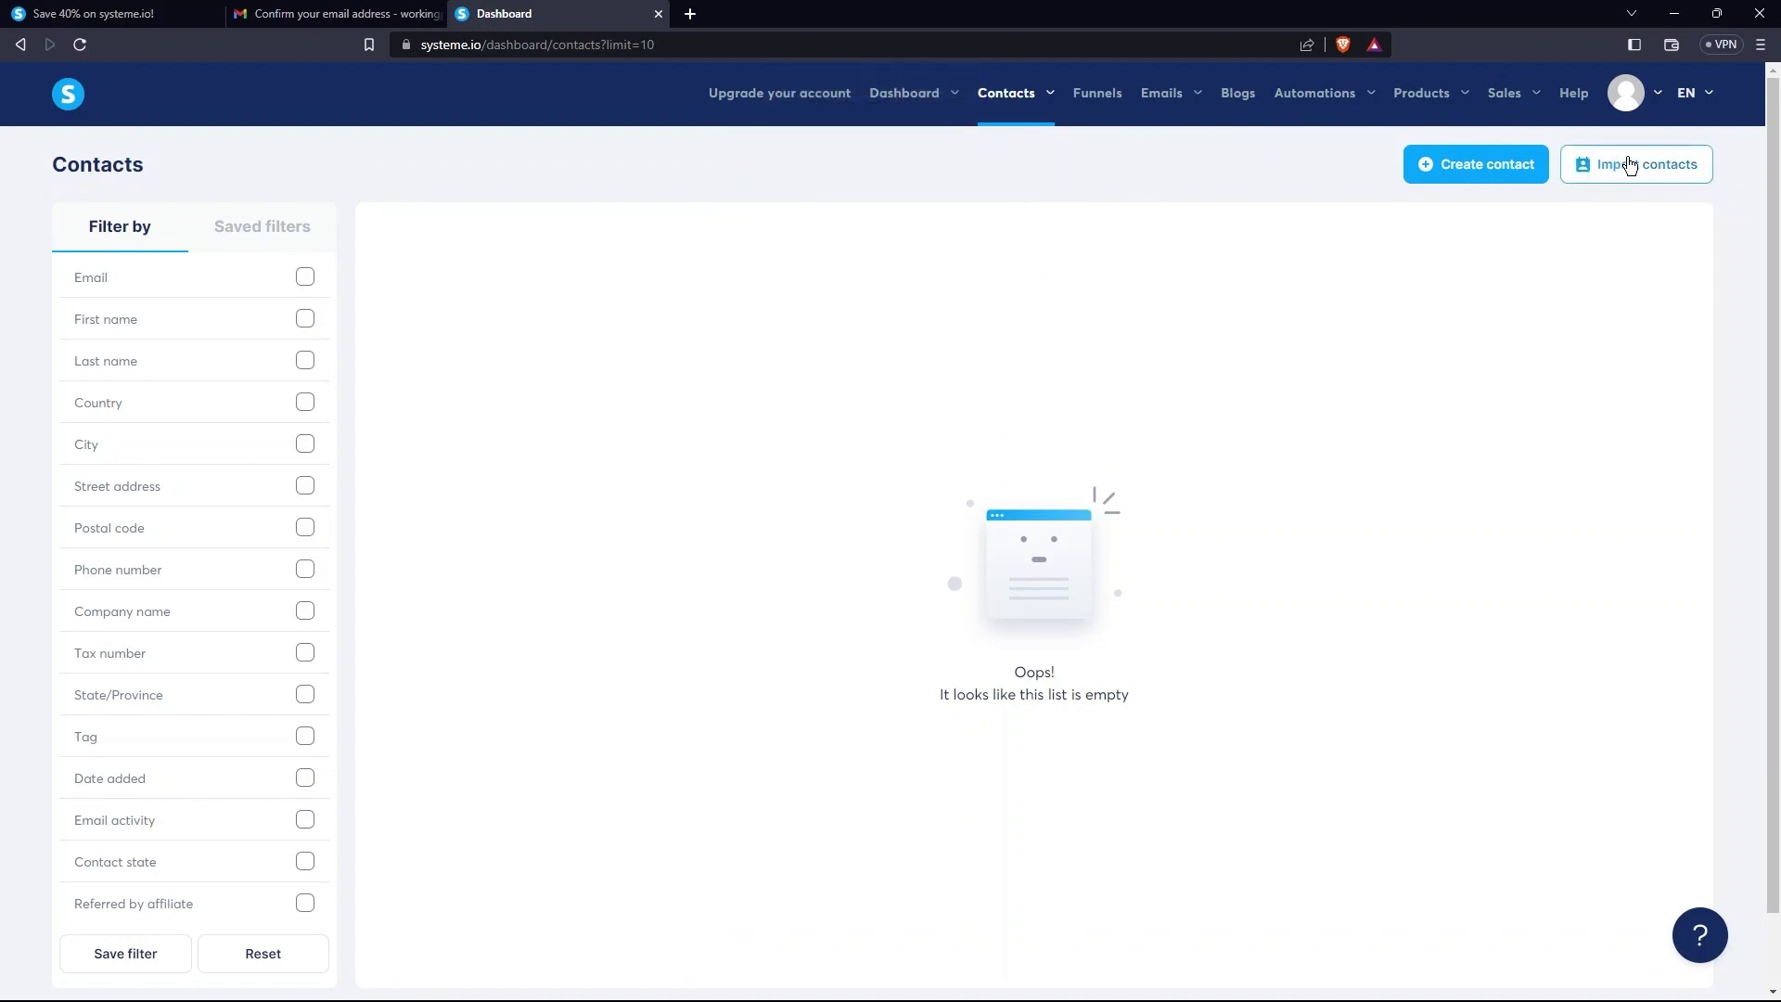
Step: Read the Import contacts warning and CSV instructions, then return to the contacts list
{"action": "left_click", "coordinate": [1673, 164]}
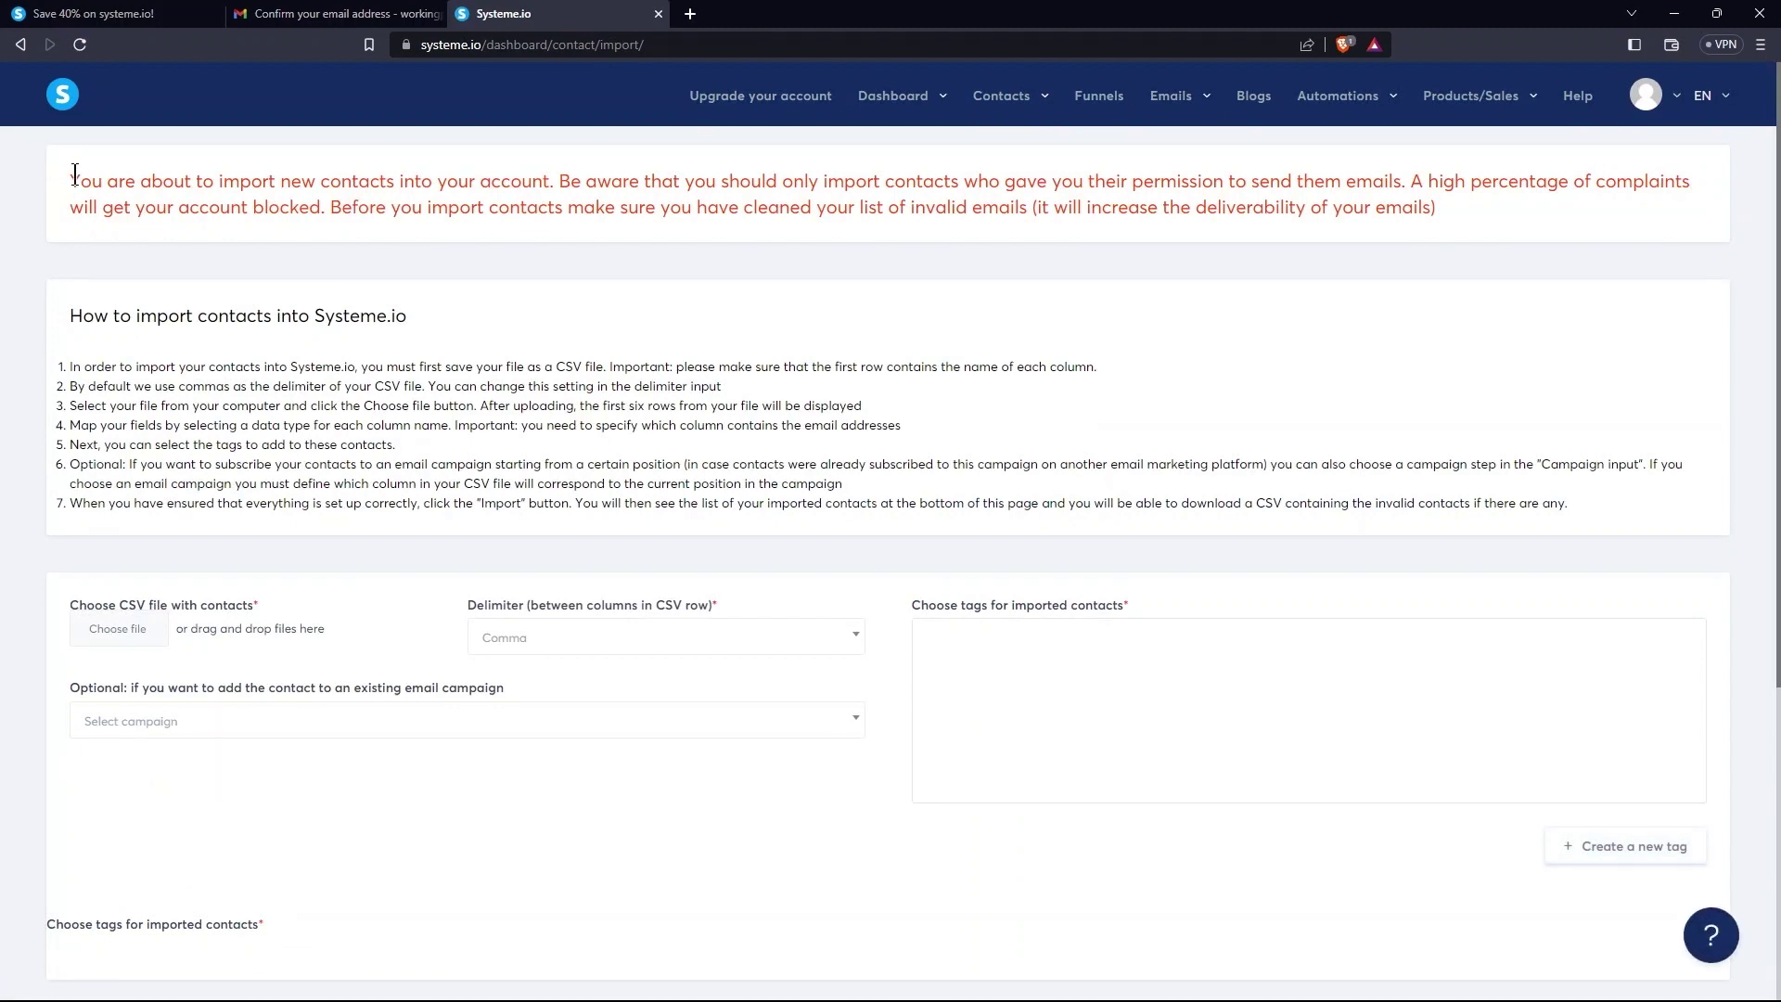
{"action": "left_click_drag", "start_coordinate": [74, 176], "coordinate": [1521, 243]}
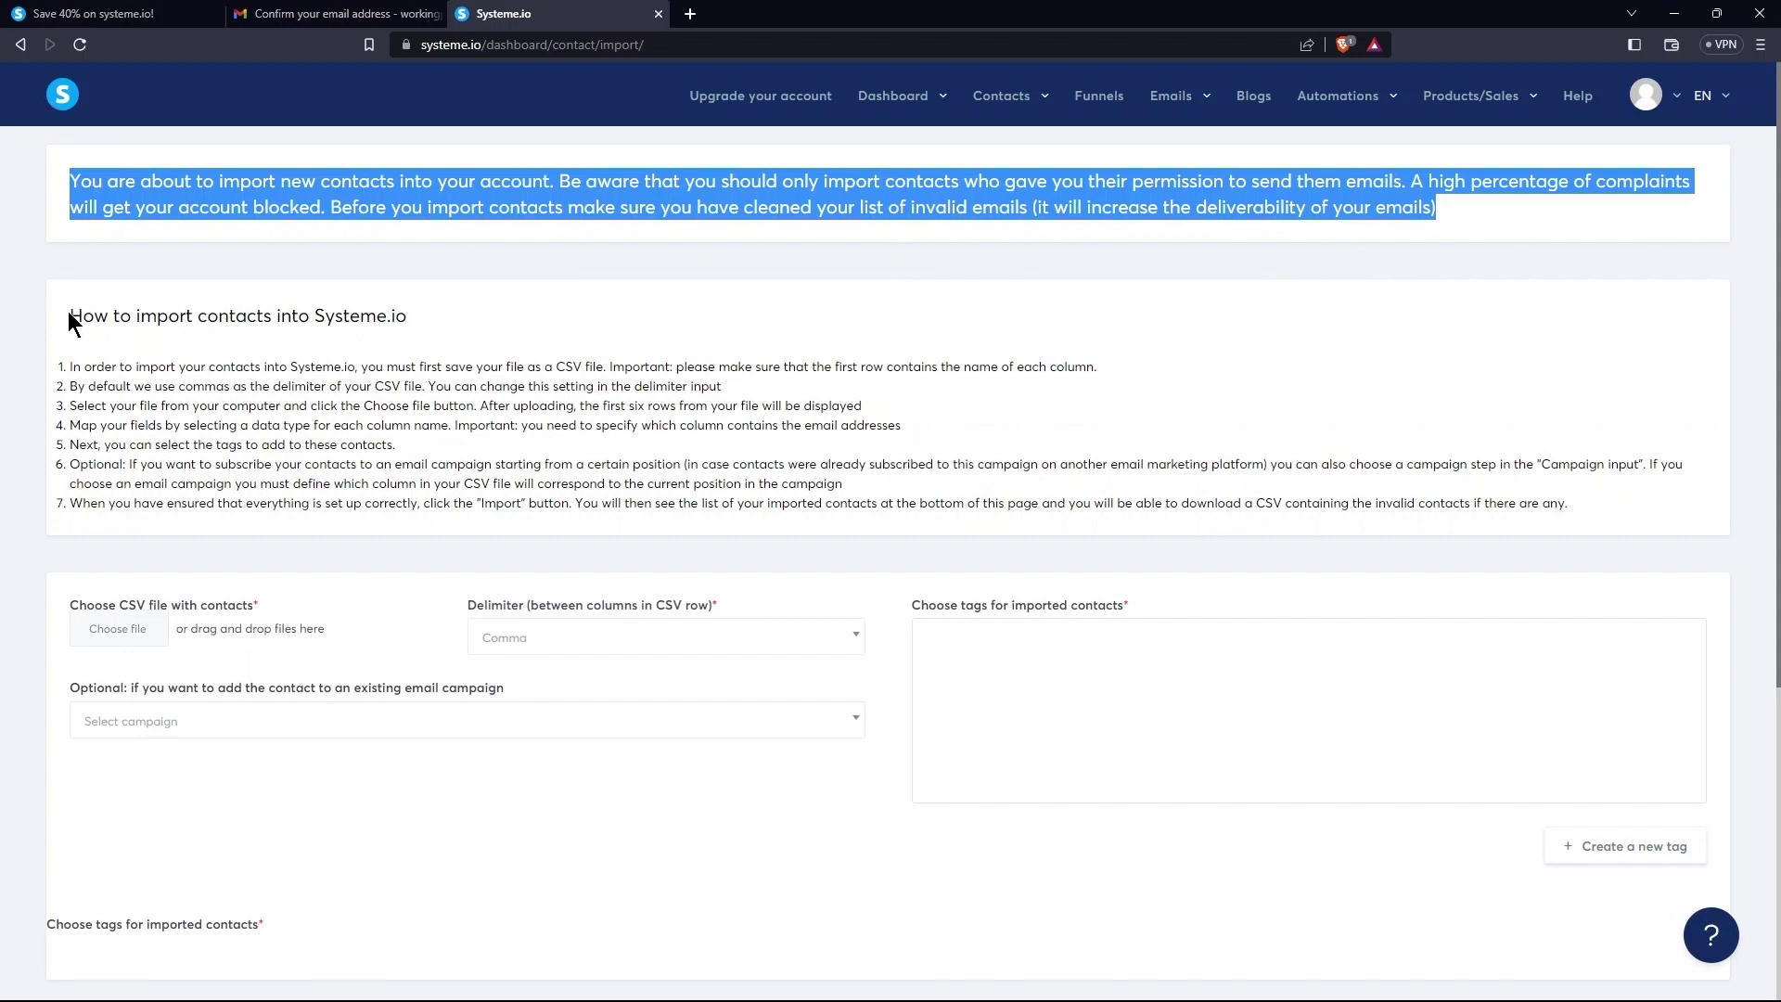
{"action": "left_click_drag", "start_coordinate": [70, 316], "coordinate": [398, 313]}
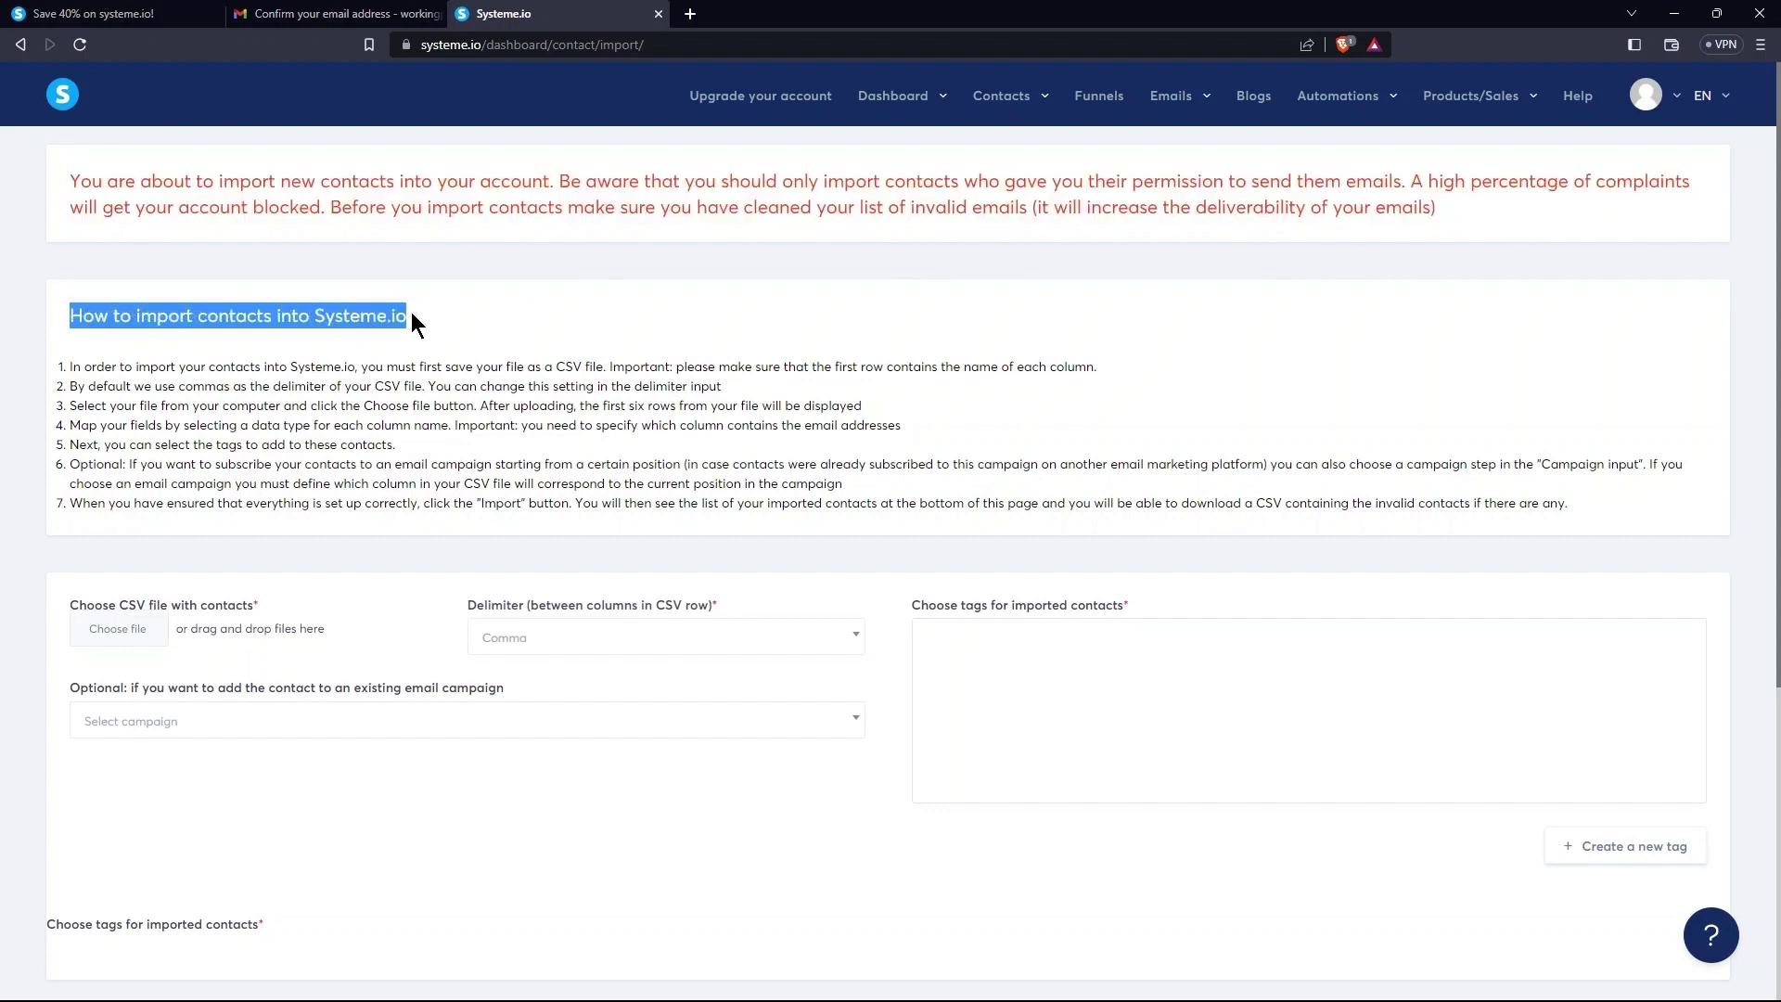
{"action": "left_click_drag", "start_coordinate": [46, 358], "coordinate": [130, 373]}
{"action": "scroll", "coordinate": [1268, 512], "scroll_direction": "down", "scroll_amount": 3}
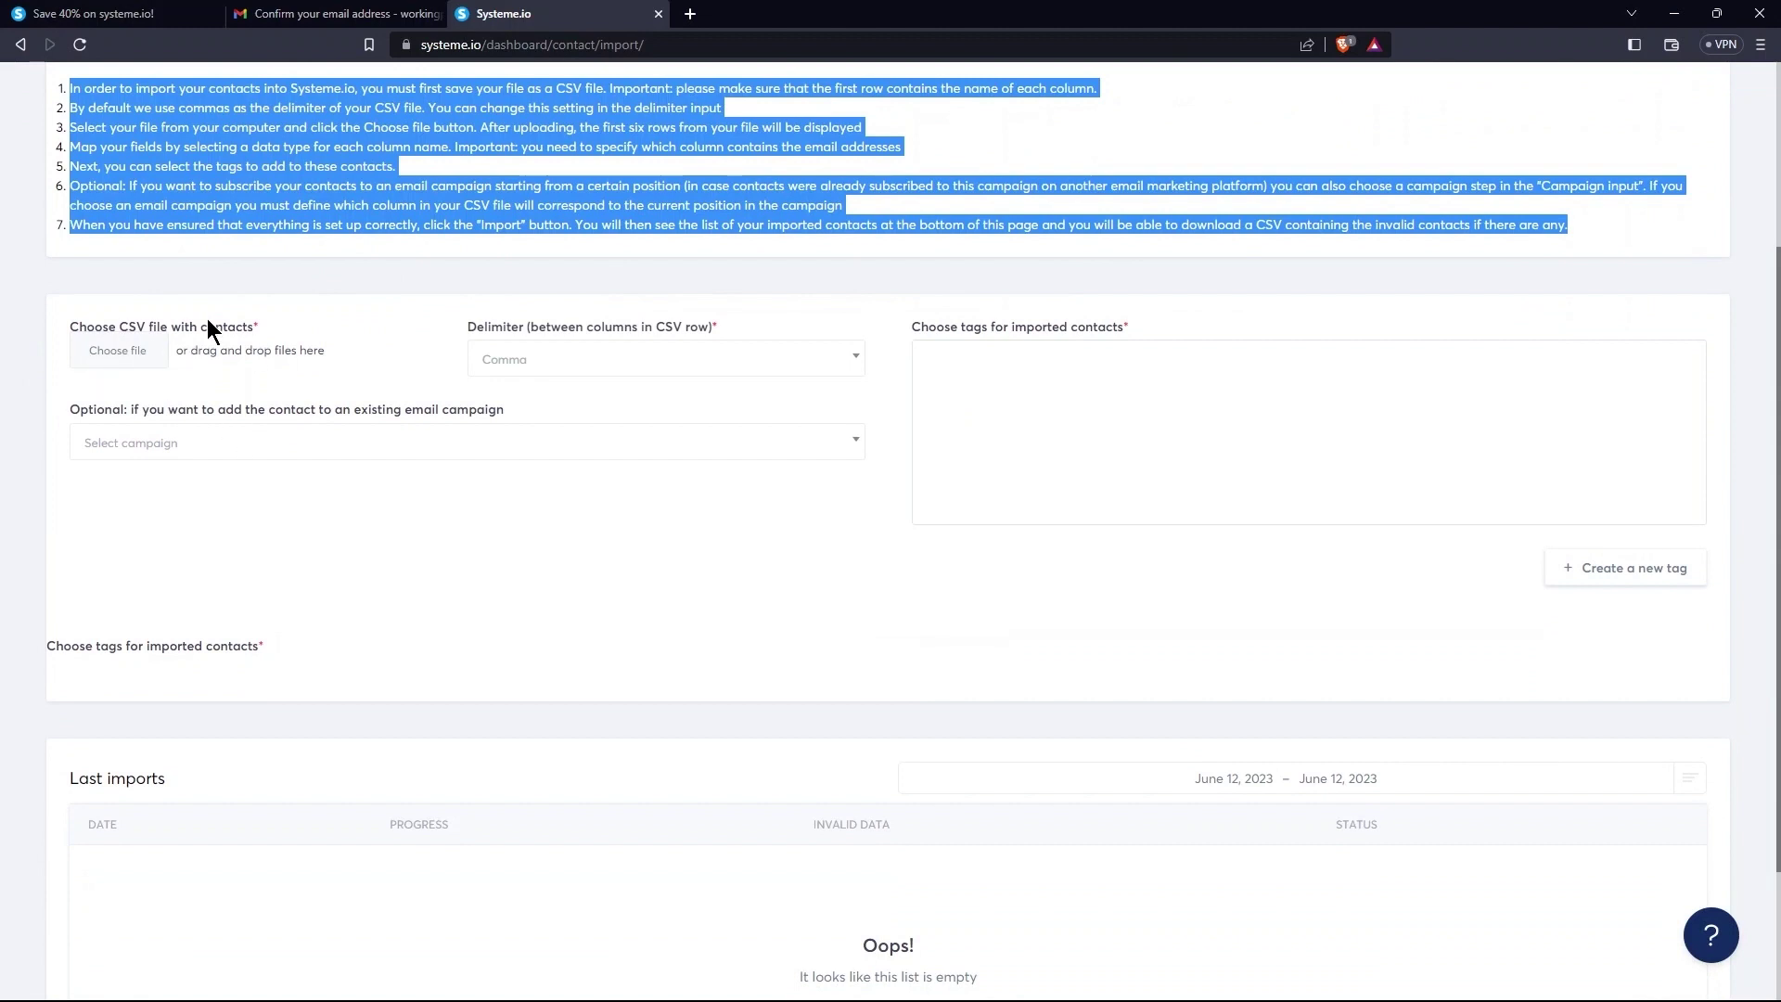
{"action": "scroll", "coordinate": [336, 282], "scroll_direction": "up", "scroll_amount": 3}
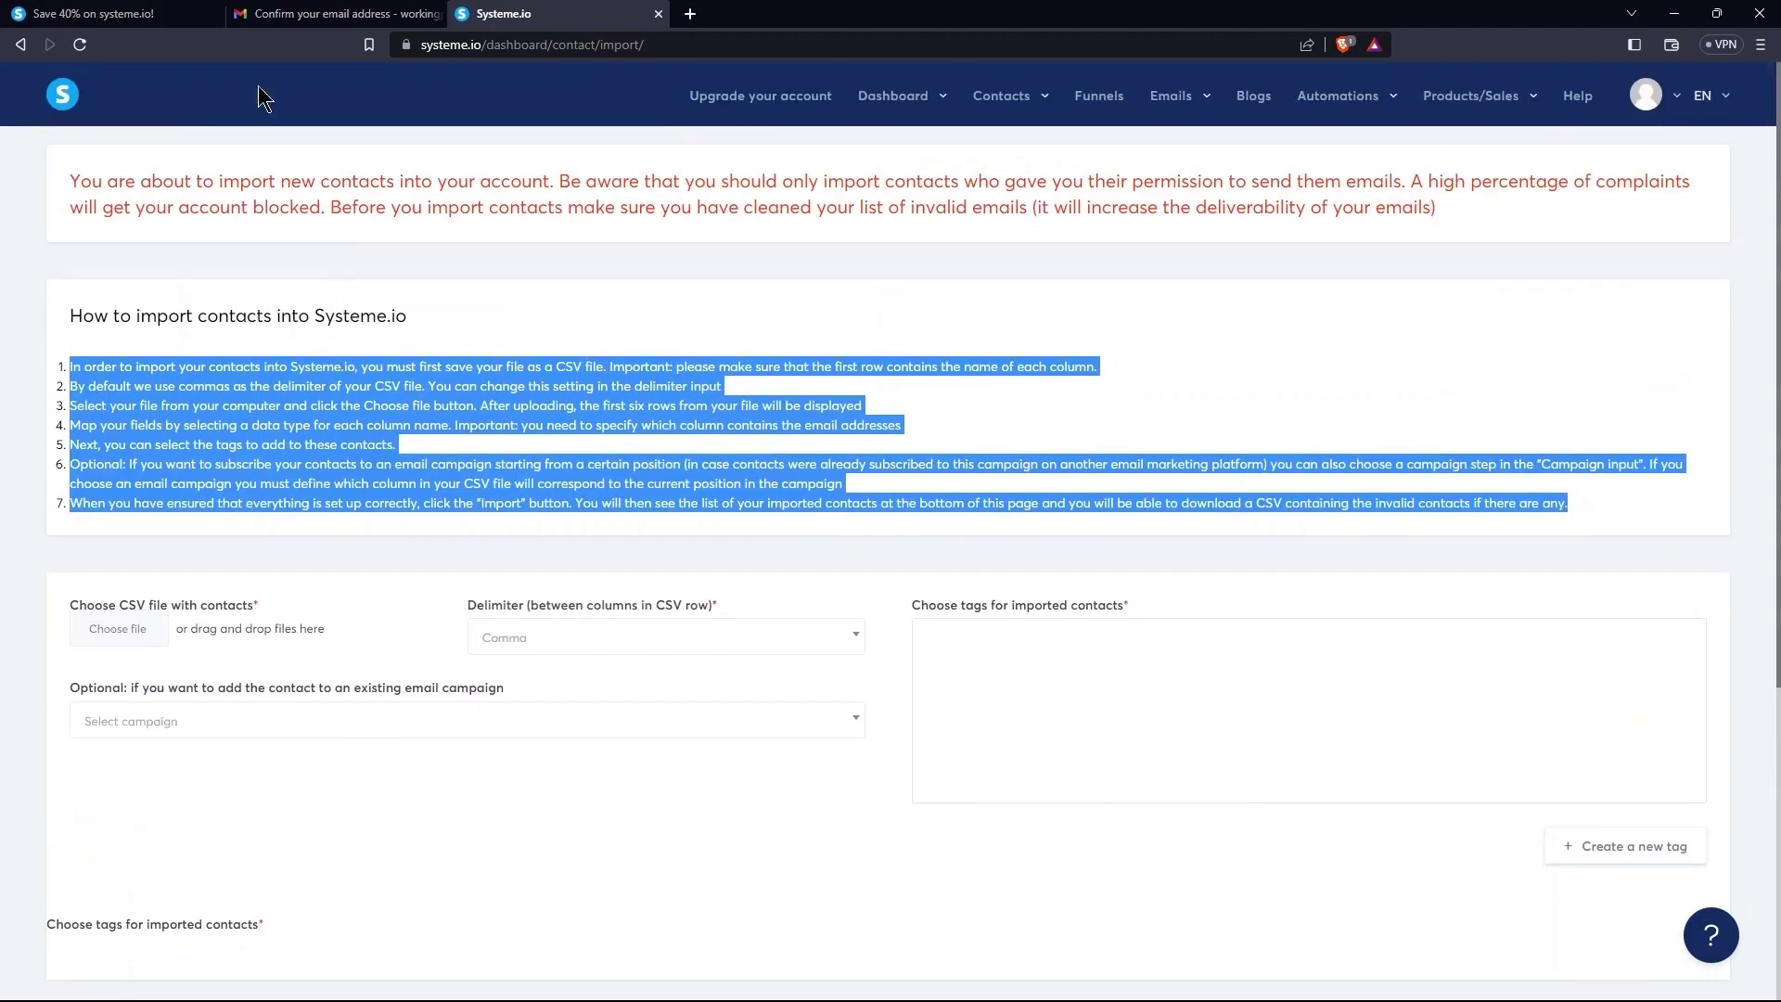
{"action": "left_click", "coordinate": [19, 45]}
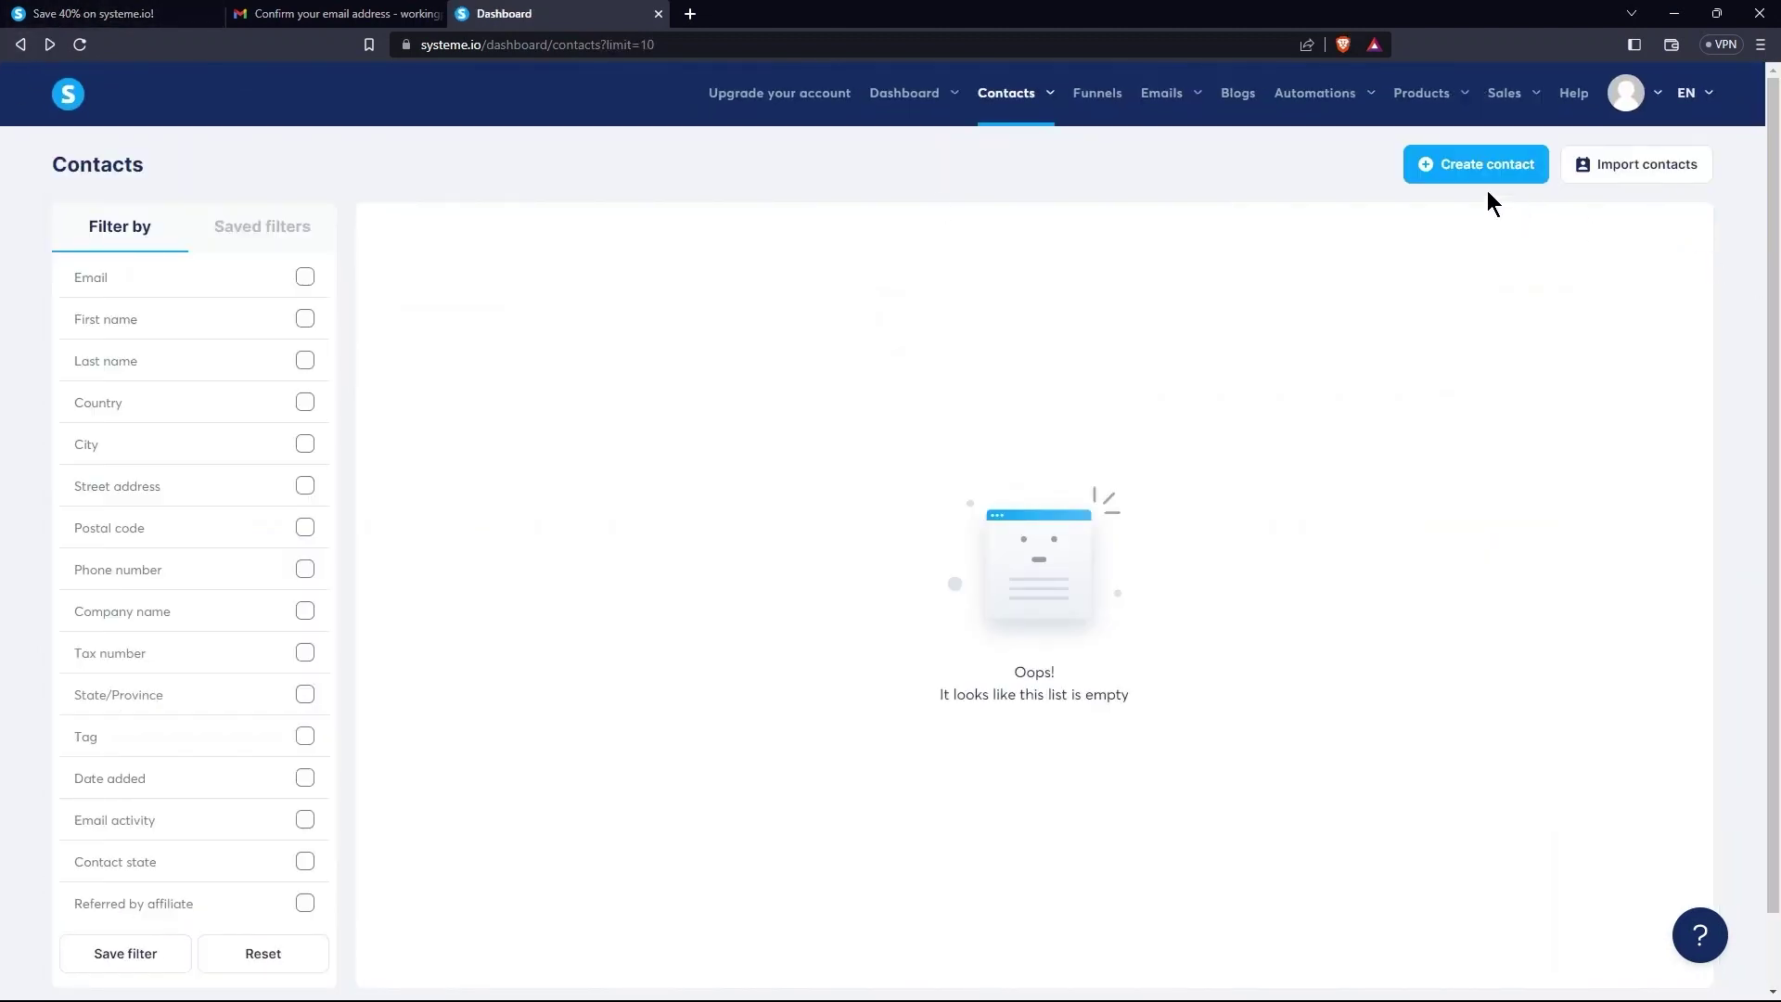
Step: Start a new contact and fill in its email, first name and last name
{"action": "left_click", "coordinate": [1494, 178]}
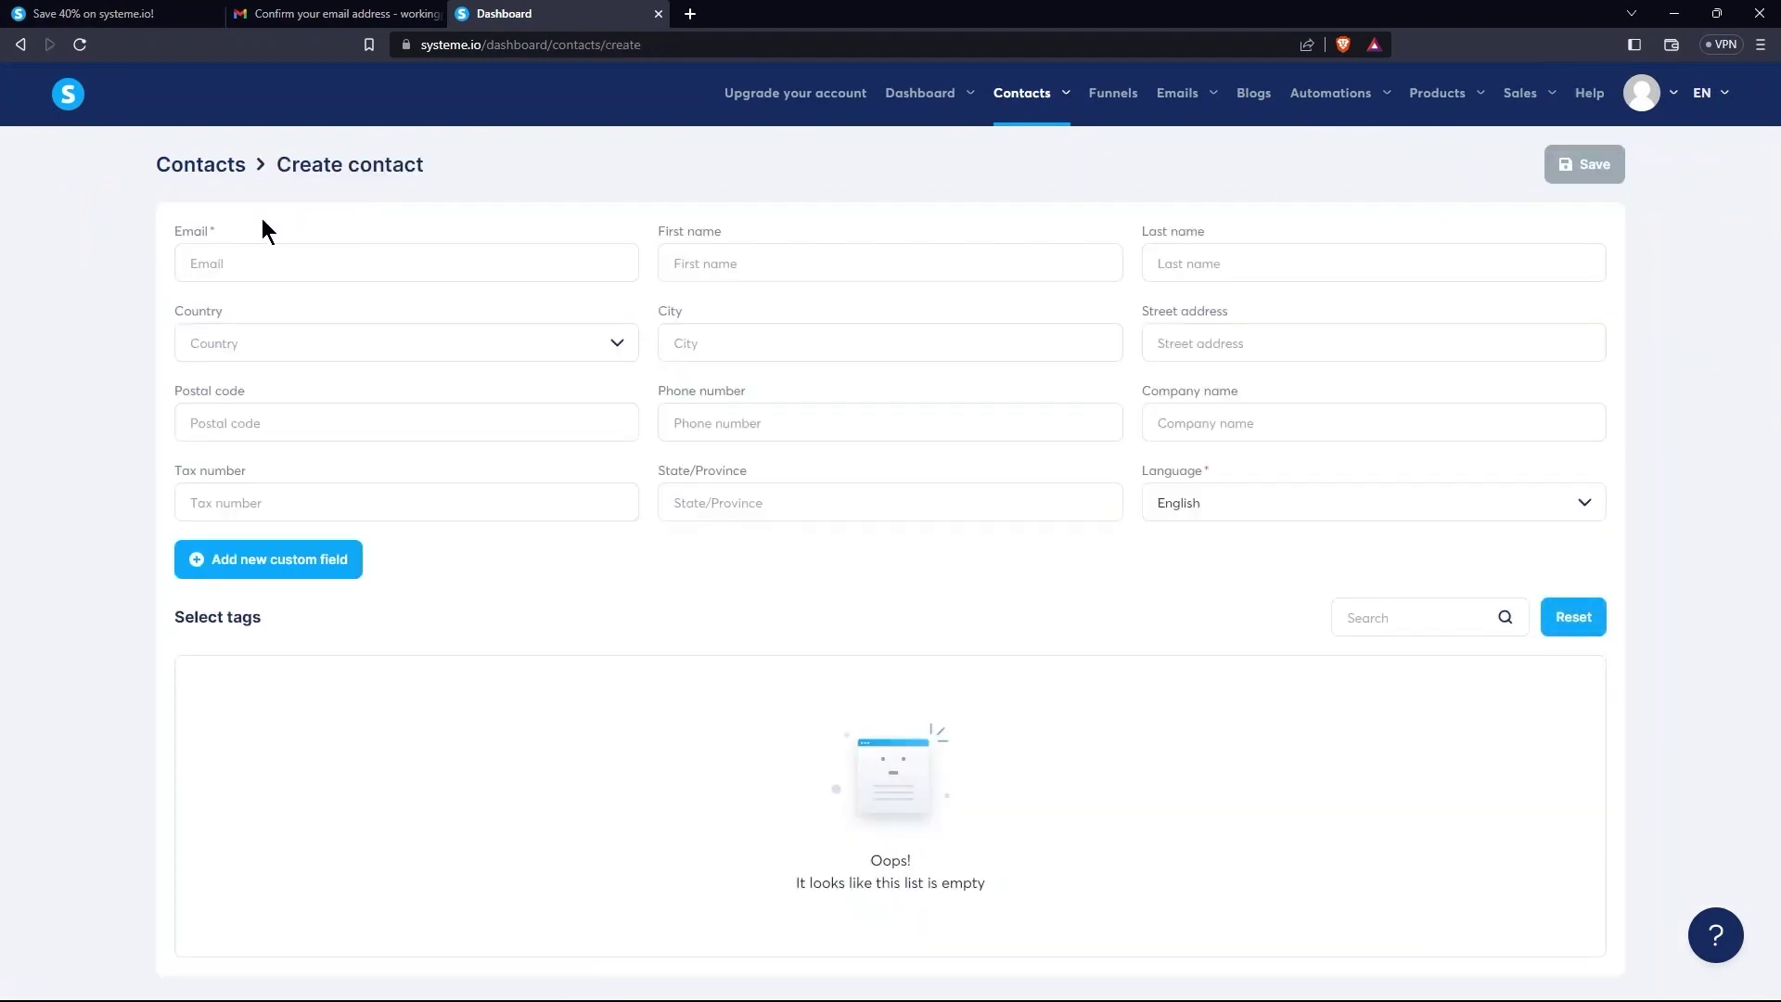
{"action": "left_click", "coordinate": [221, 263]}
{"action": "key", "text": "ctrl+v"}
{"action": "left_click", "coordinate": [720, 266]}
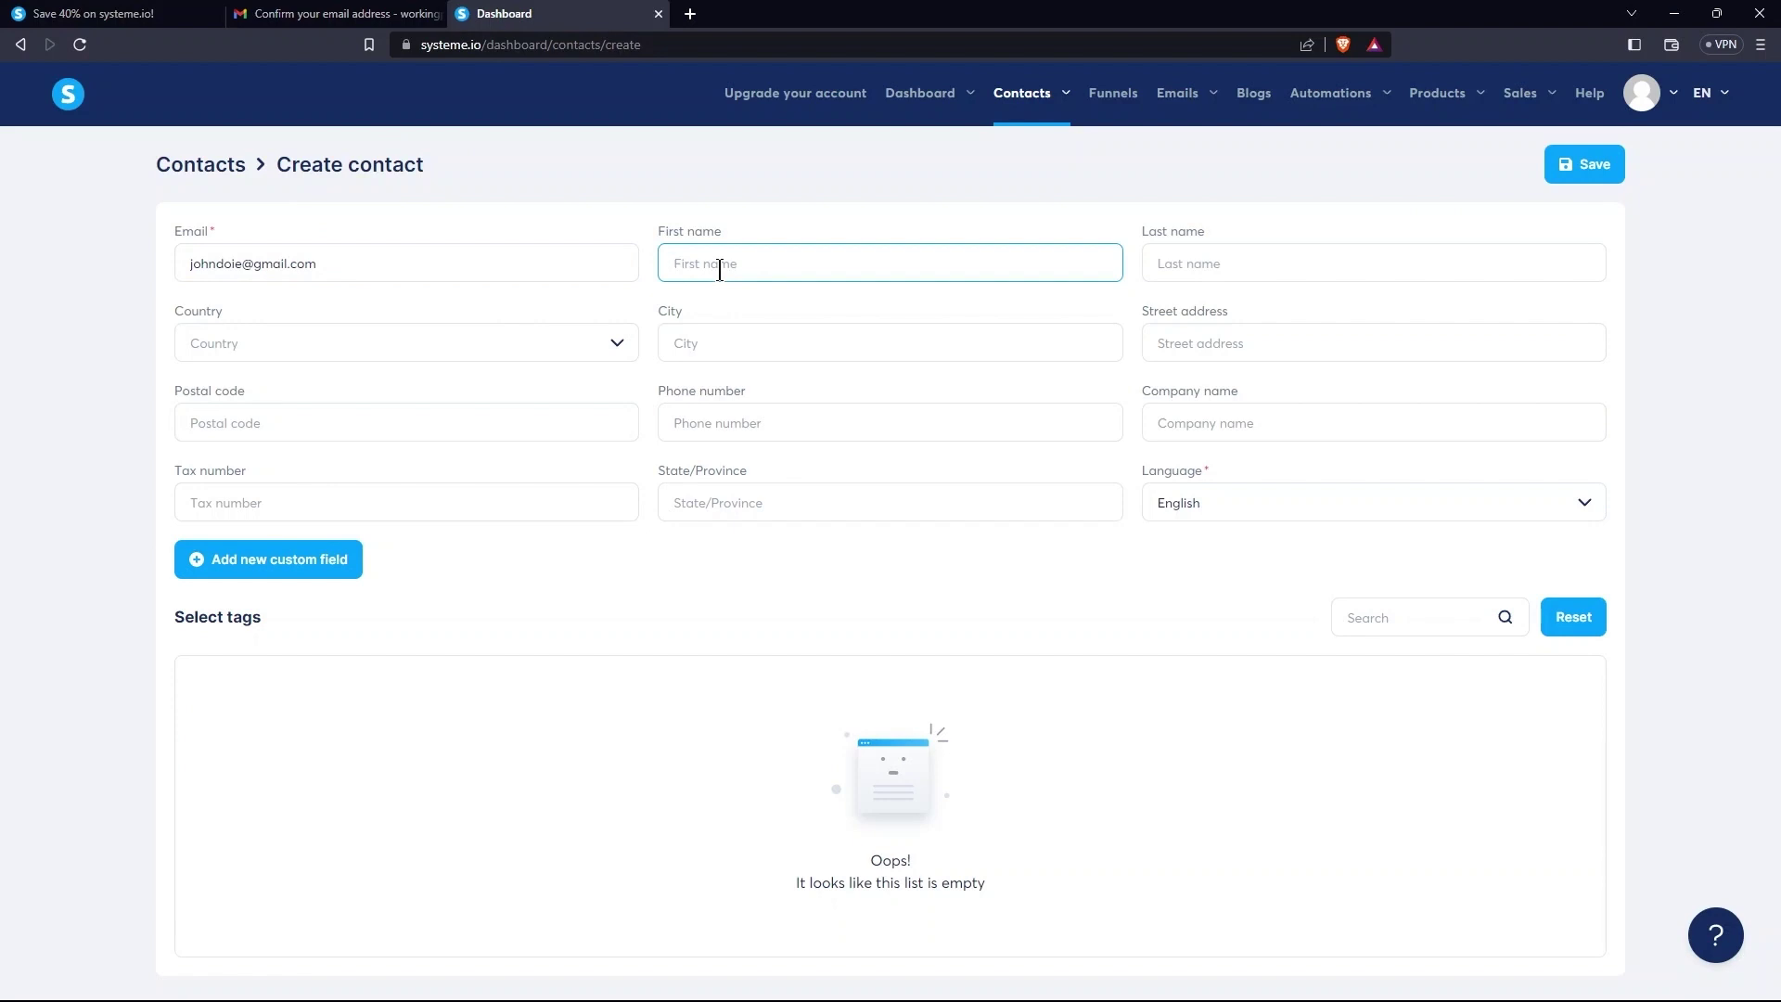
{"action": "type", "text": "John"}
{"action": "key", "text": "Tab"}
{"action": "type", "text": "D"}
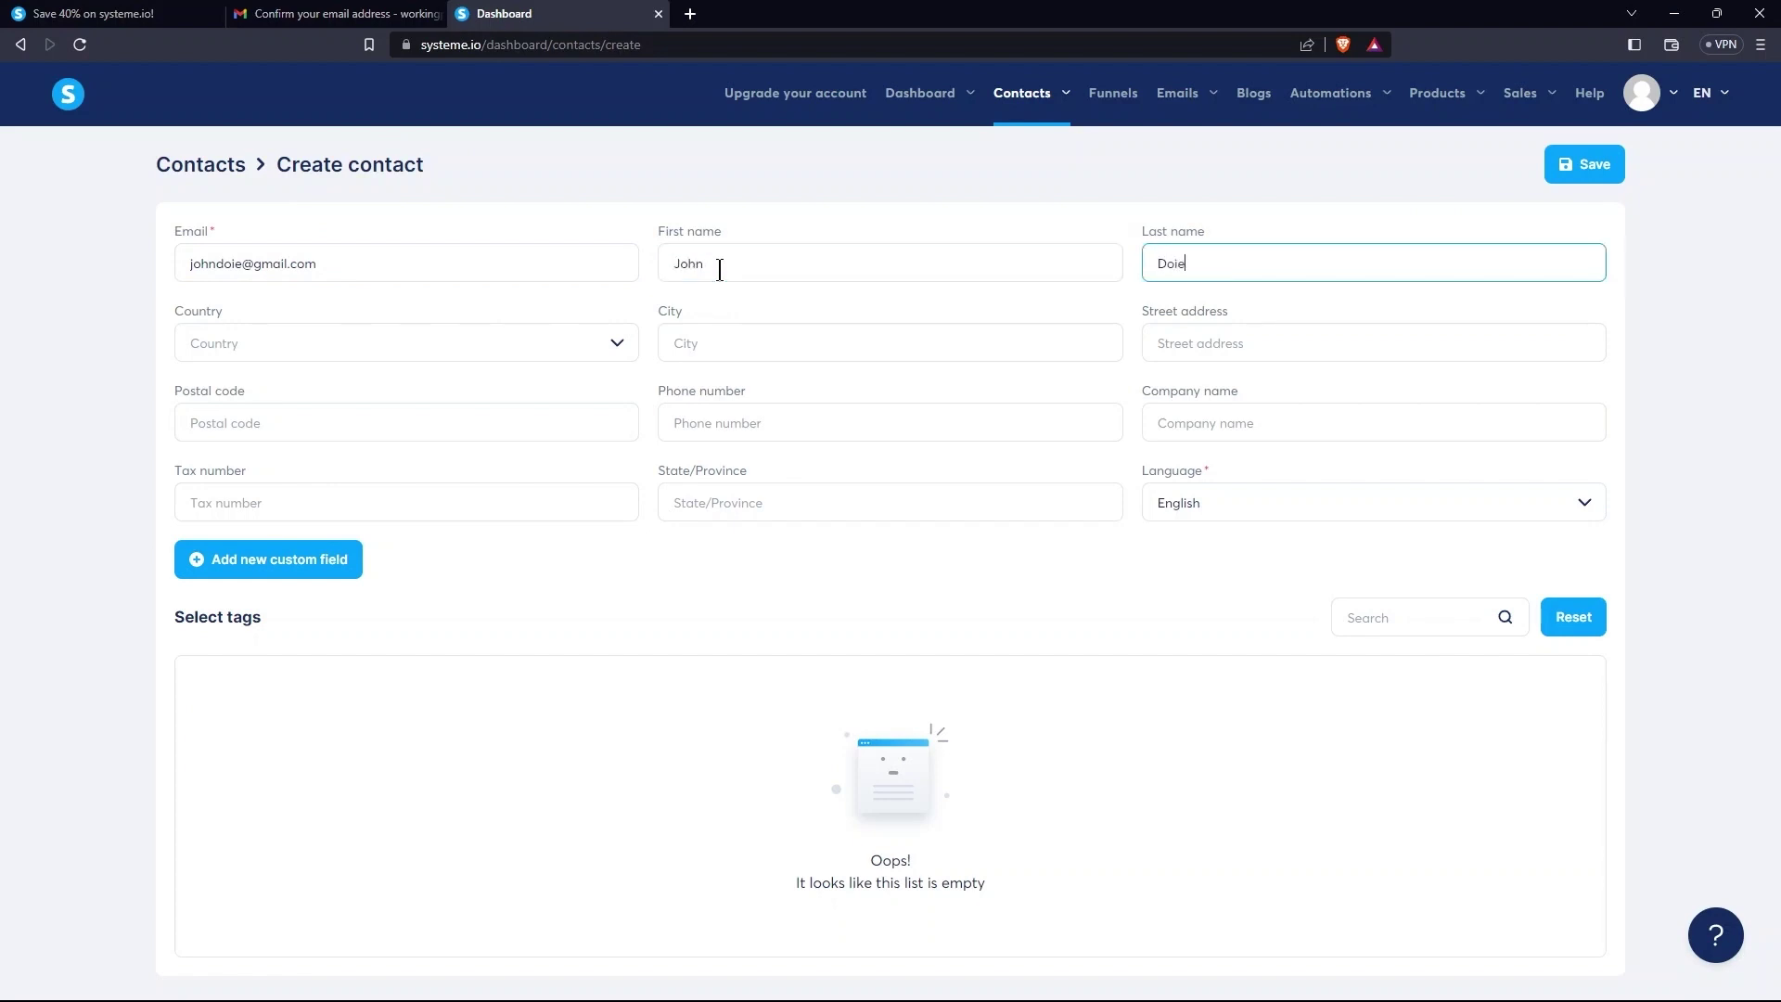
Step: Set country United States of America, city Alaska and a phone number, then save, triggering an invalid-email error
{"action": "left_click", "coordinate": [329, 342]}
{"action": "type", "text": "Unit"}
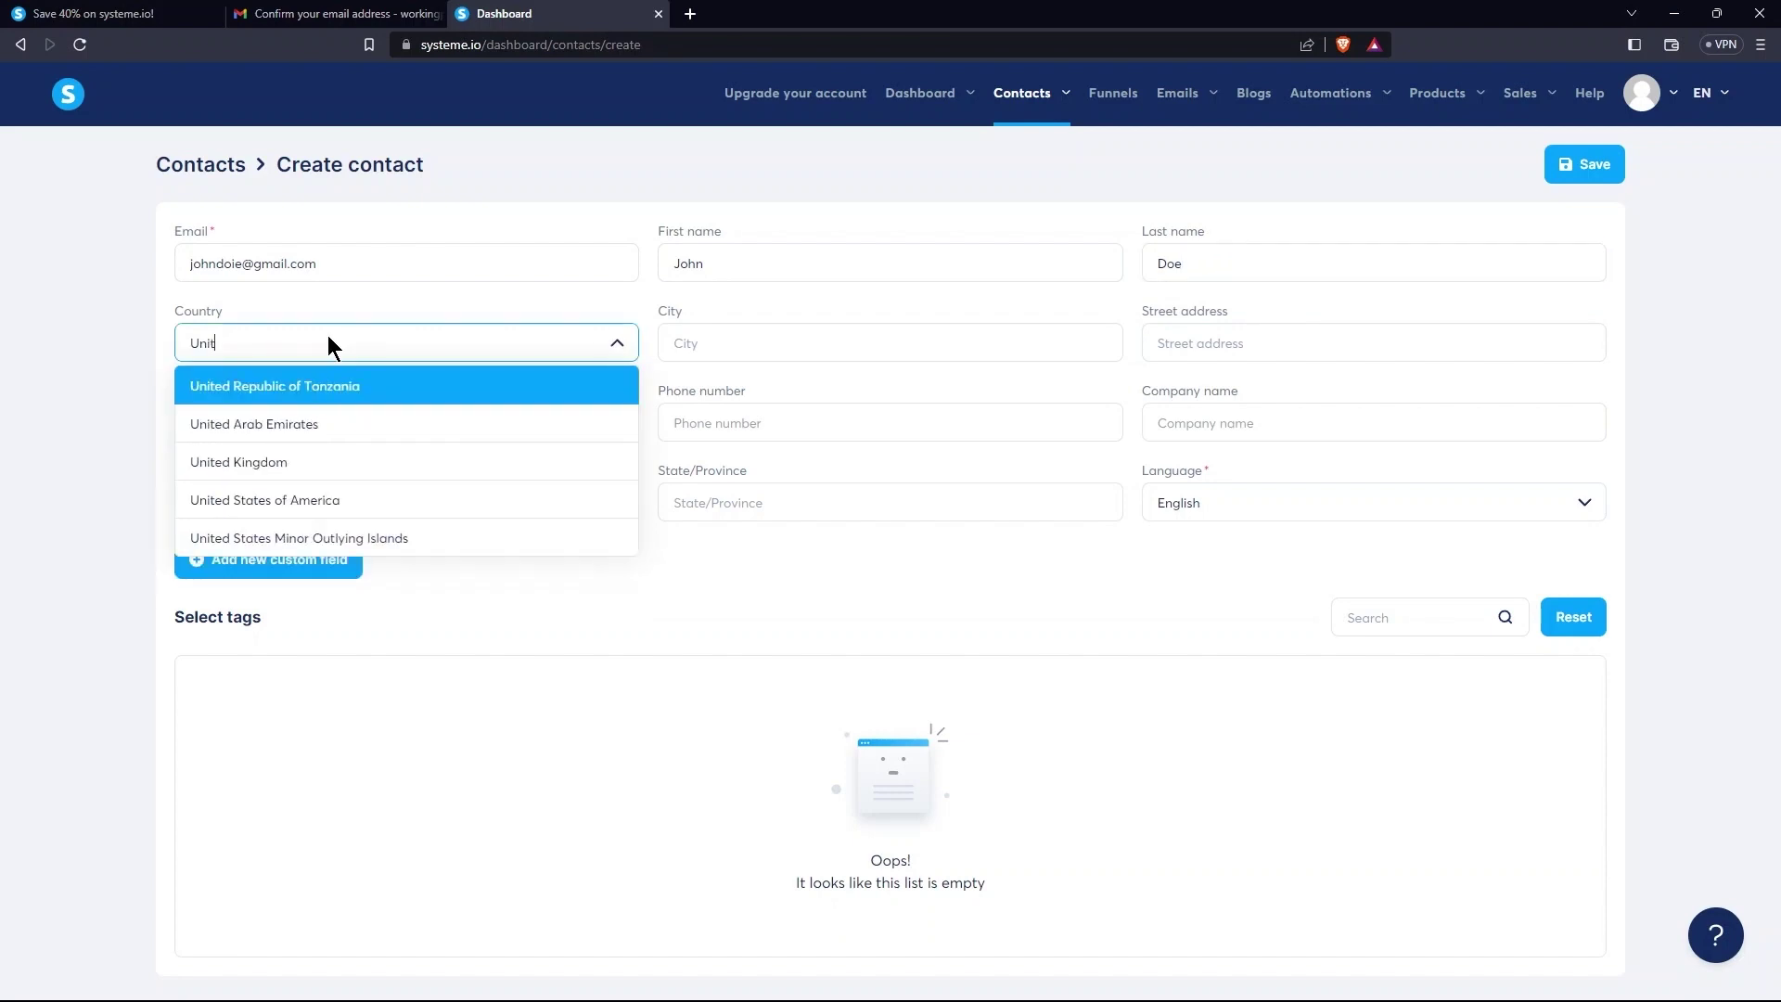
{"action": "left_click", "coordinate": [264, 500]}
{"action": "left_click", "coordinate": [706, 350]}
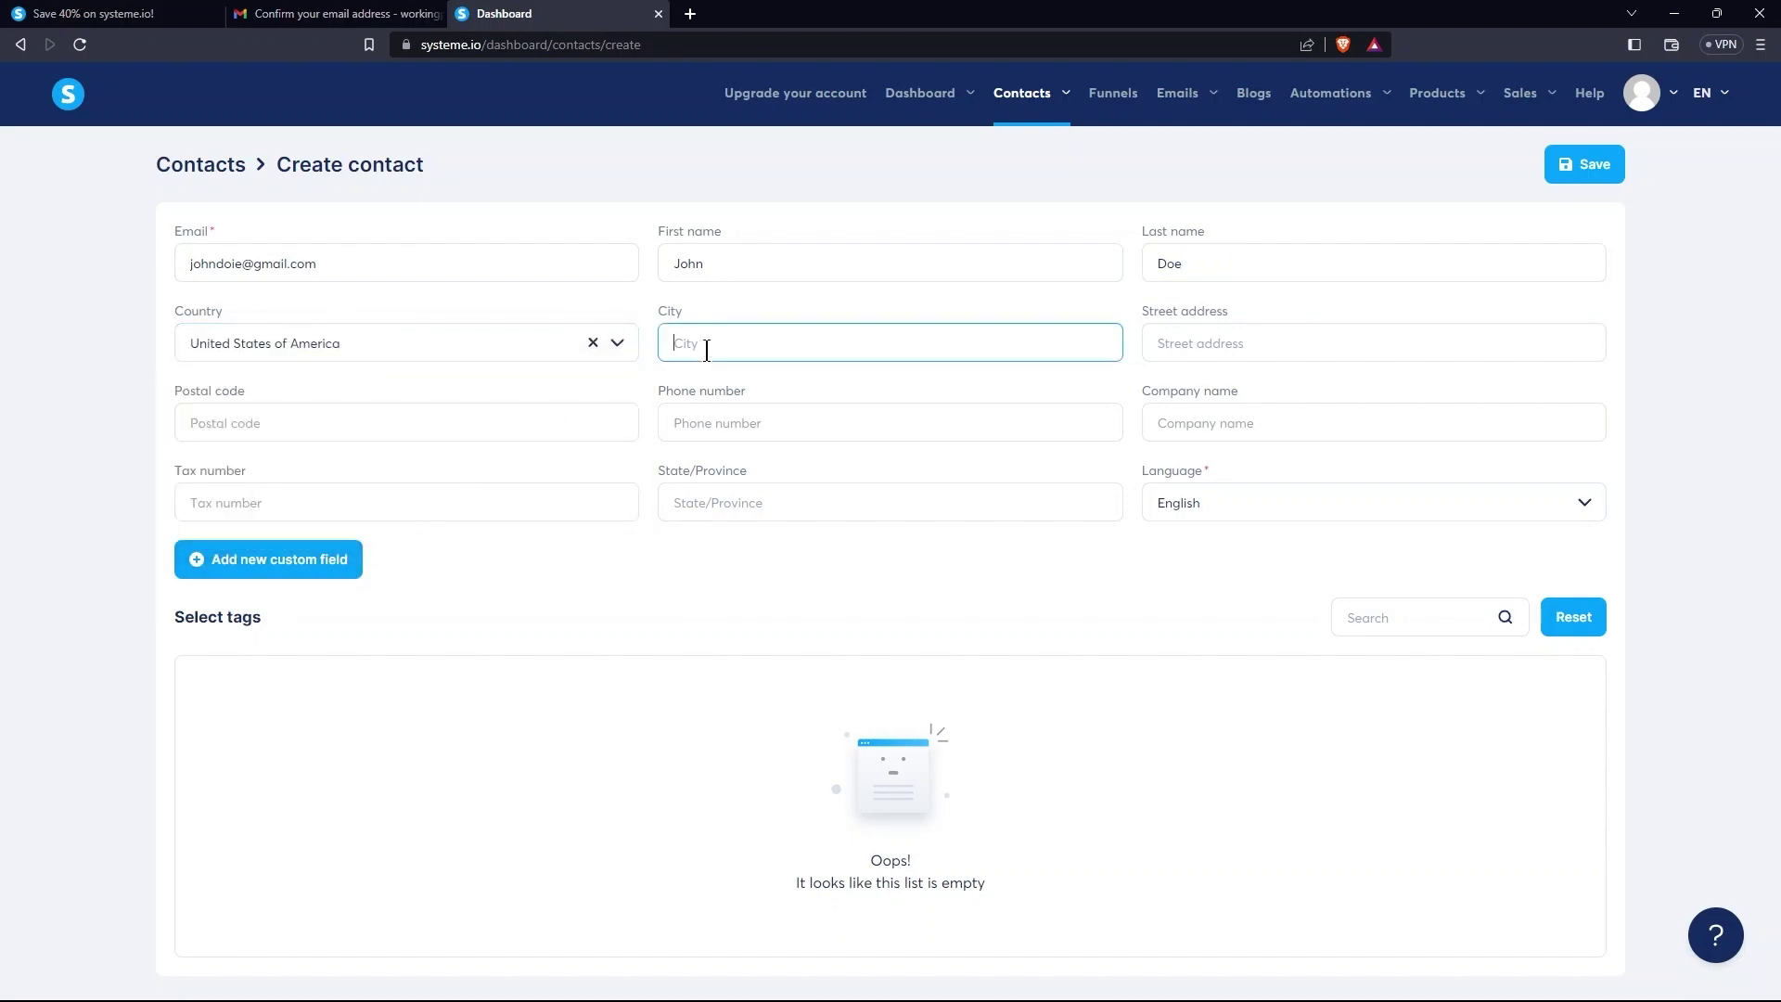
{"action": "type", "text": "Alaska"}
{"action": "left_click", "coordinate": [754, 408]}
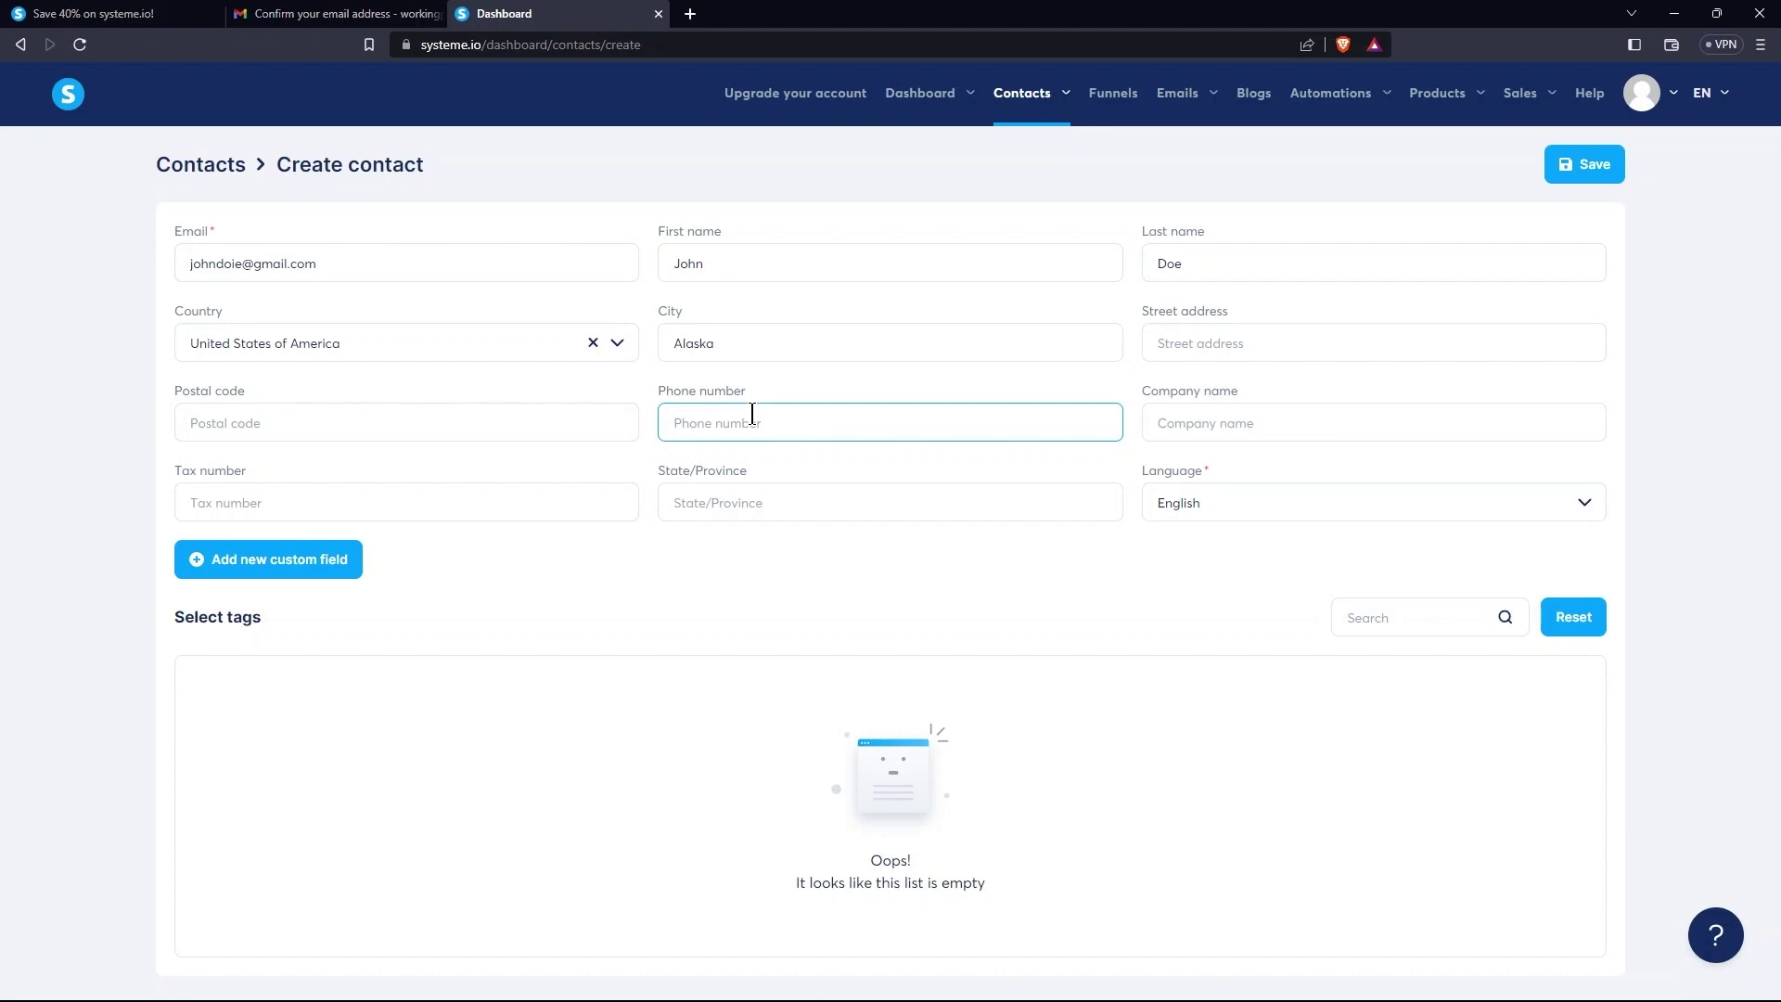
{"action": "type", "text": "+109999999"}
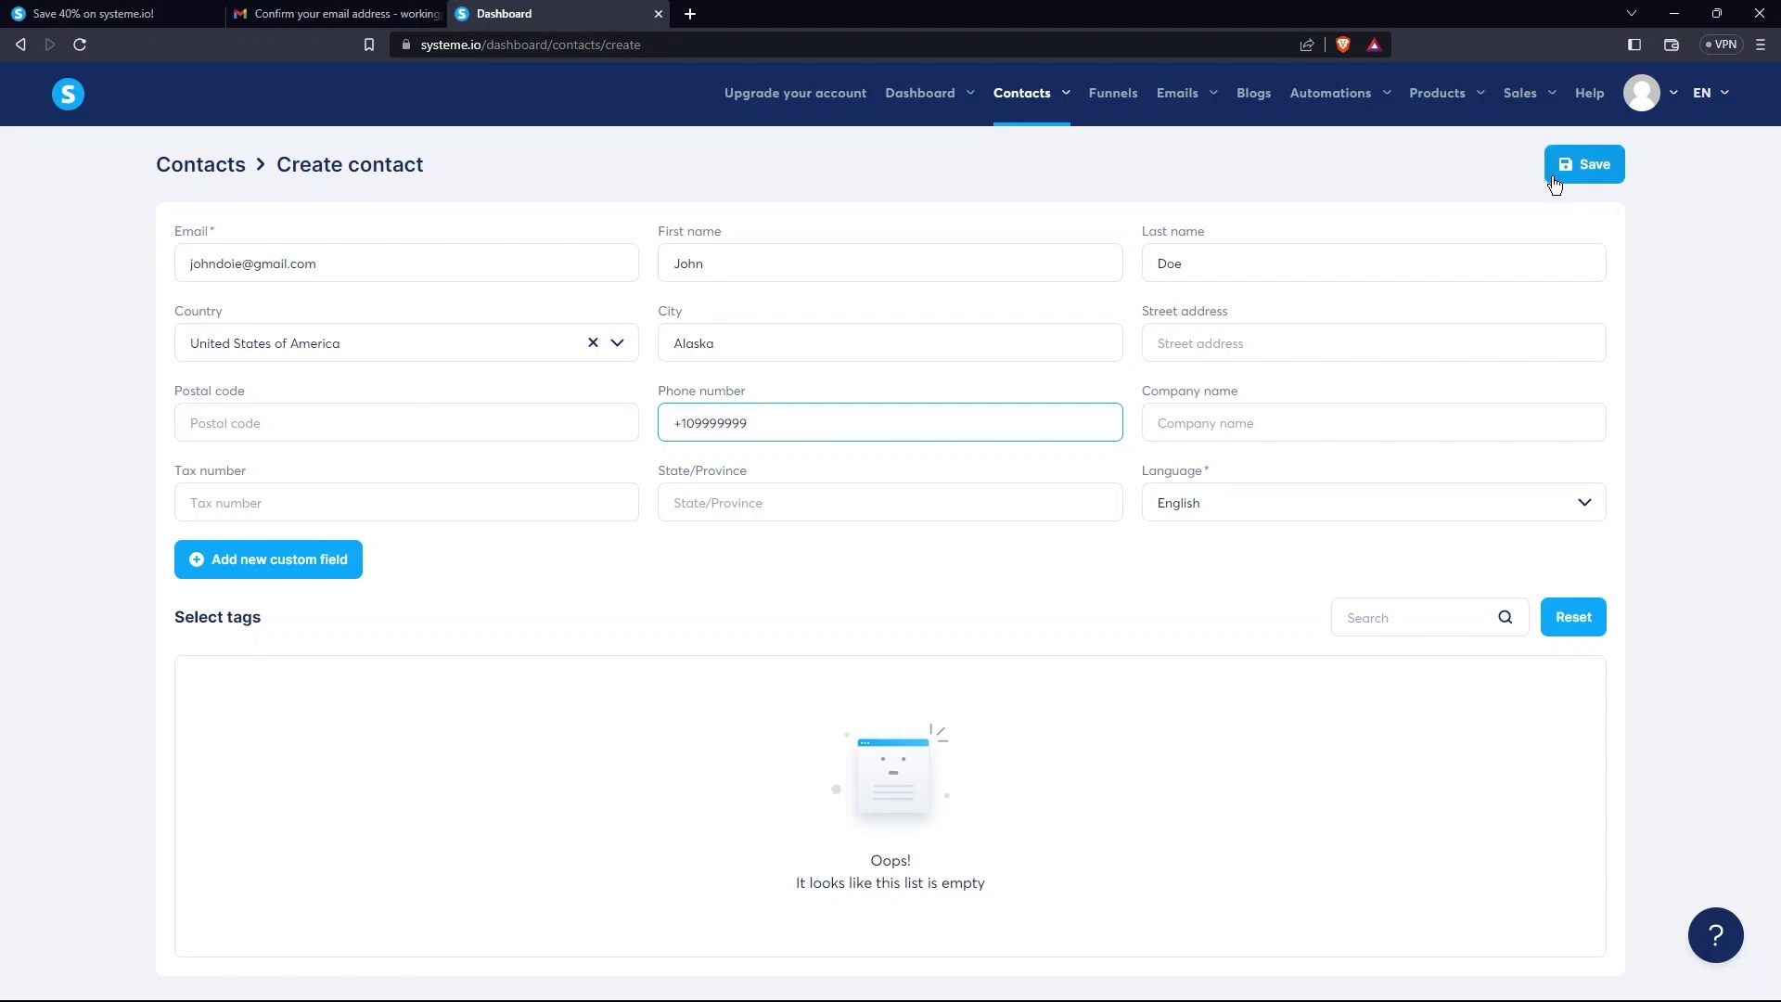
{"action": "left_click", "coordinate": [1593, 175]}
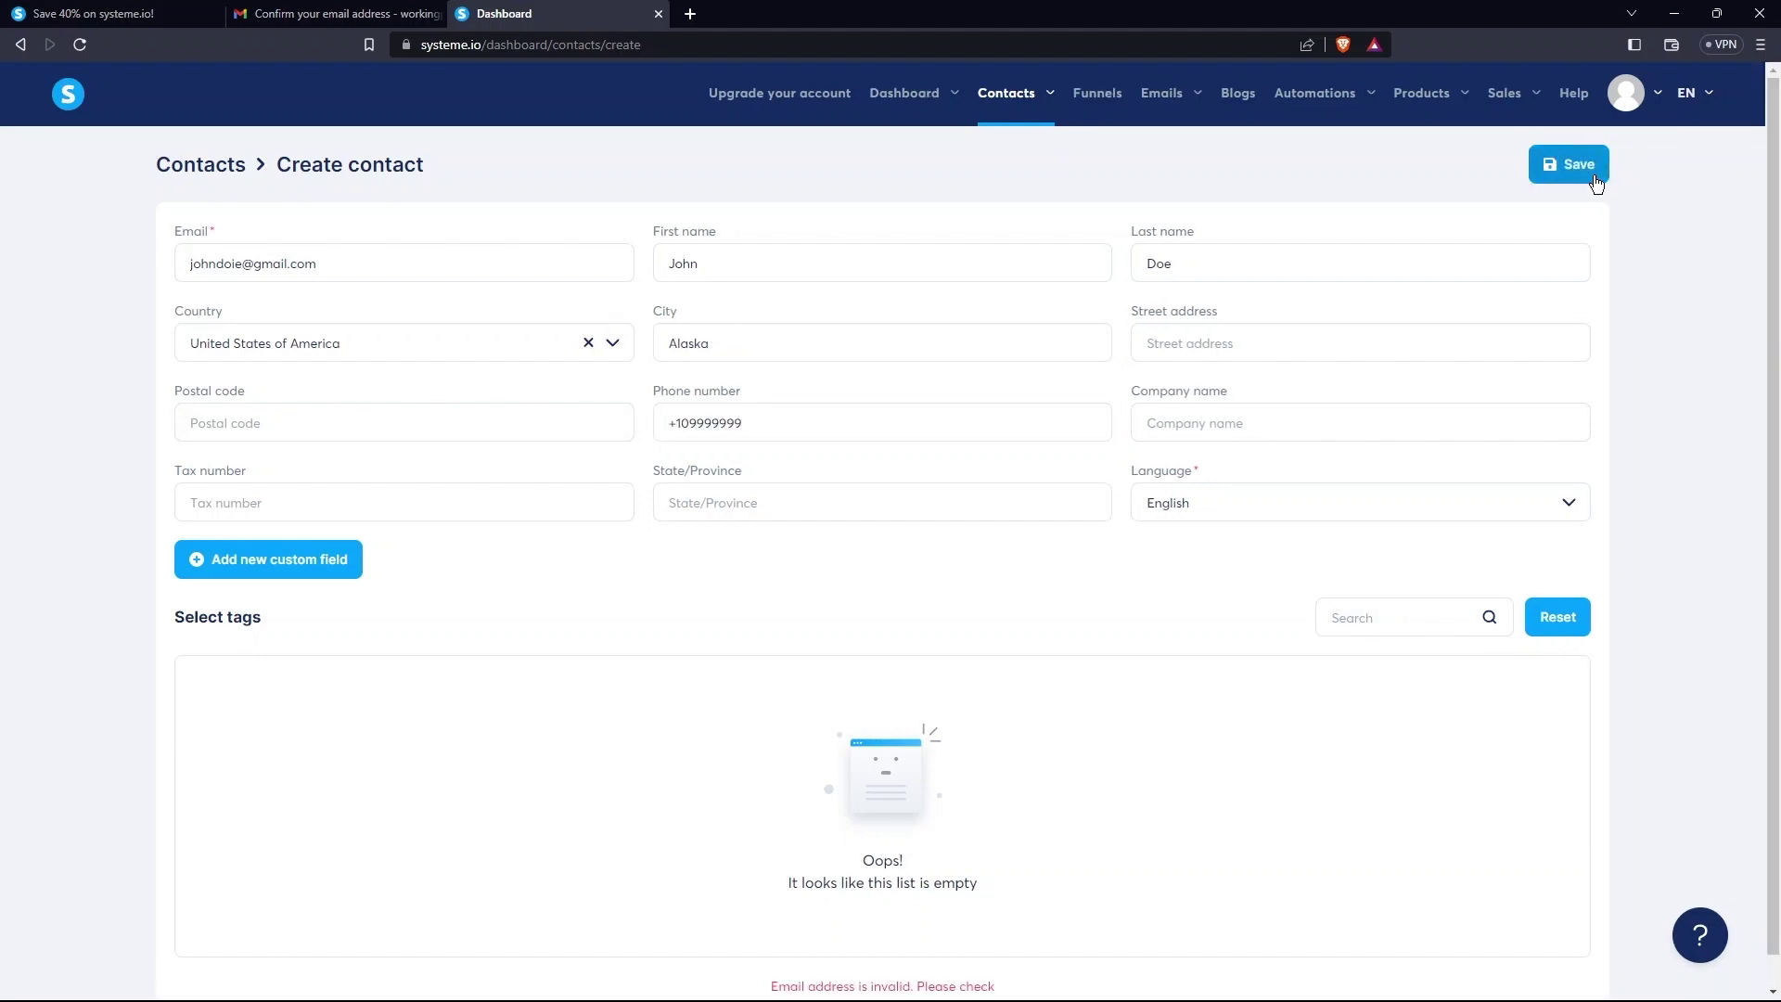
{"action": "scroll", "coordinate": [1206, 557], "scroll_direction": "down", "scroll_amount": 1}
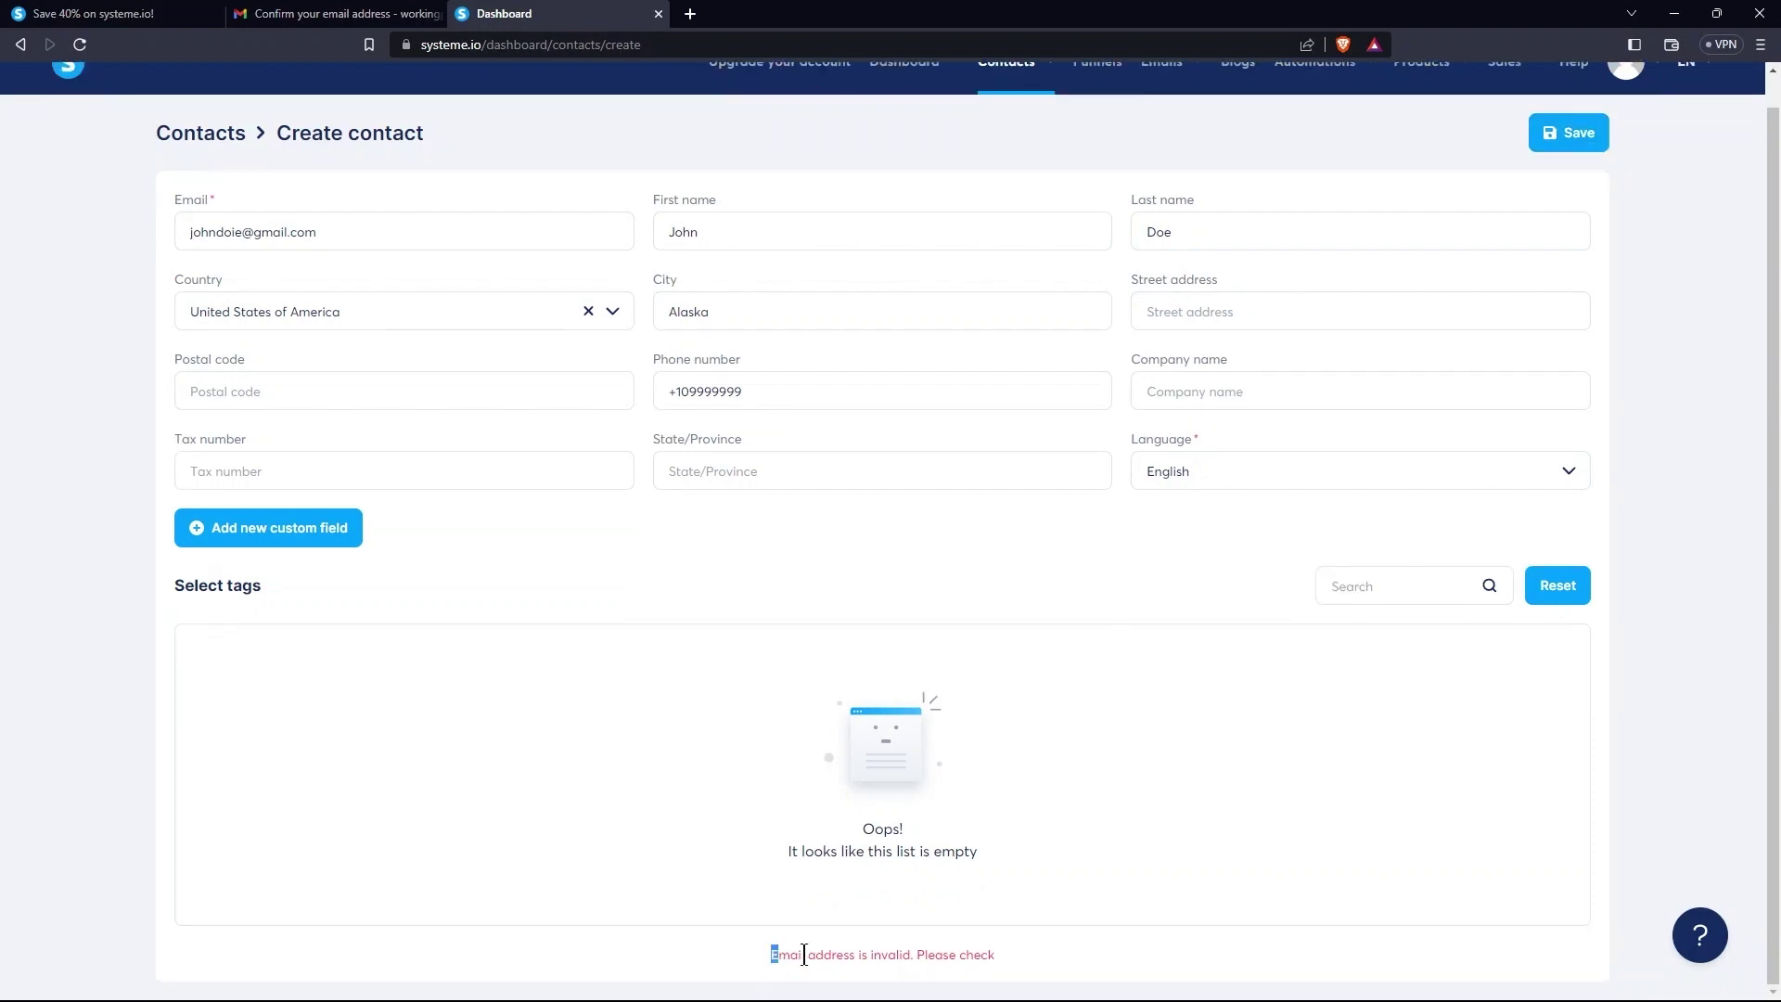
{"action": "left_click_drag", "start_coordinate": [772, 954], "coordinate": [1085, 983]}
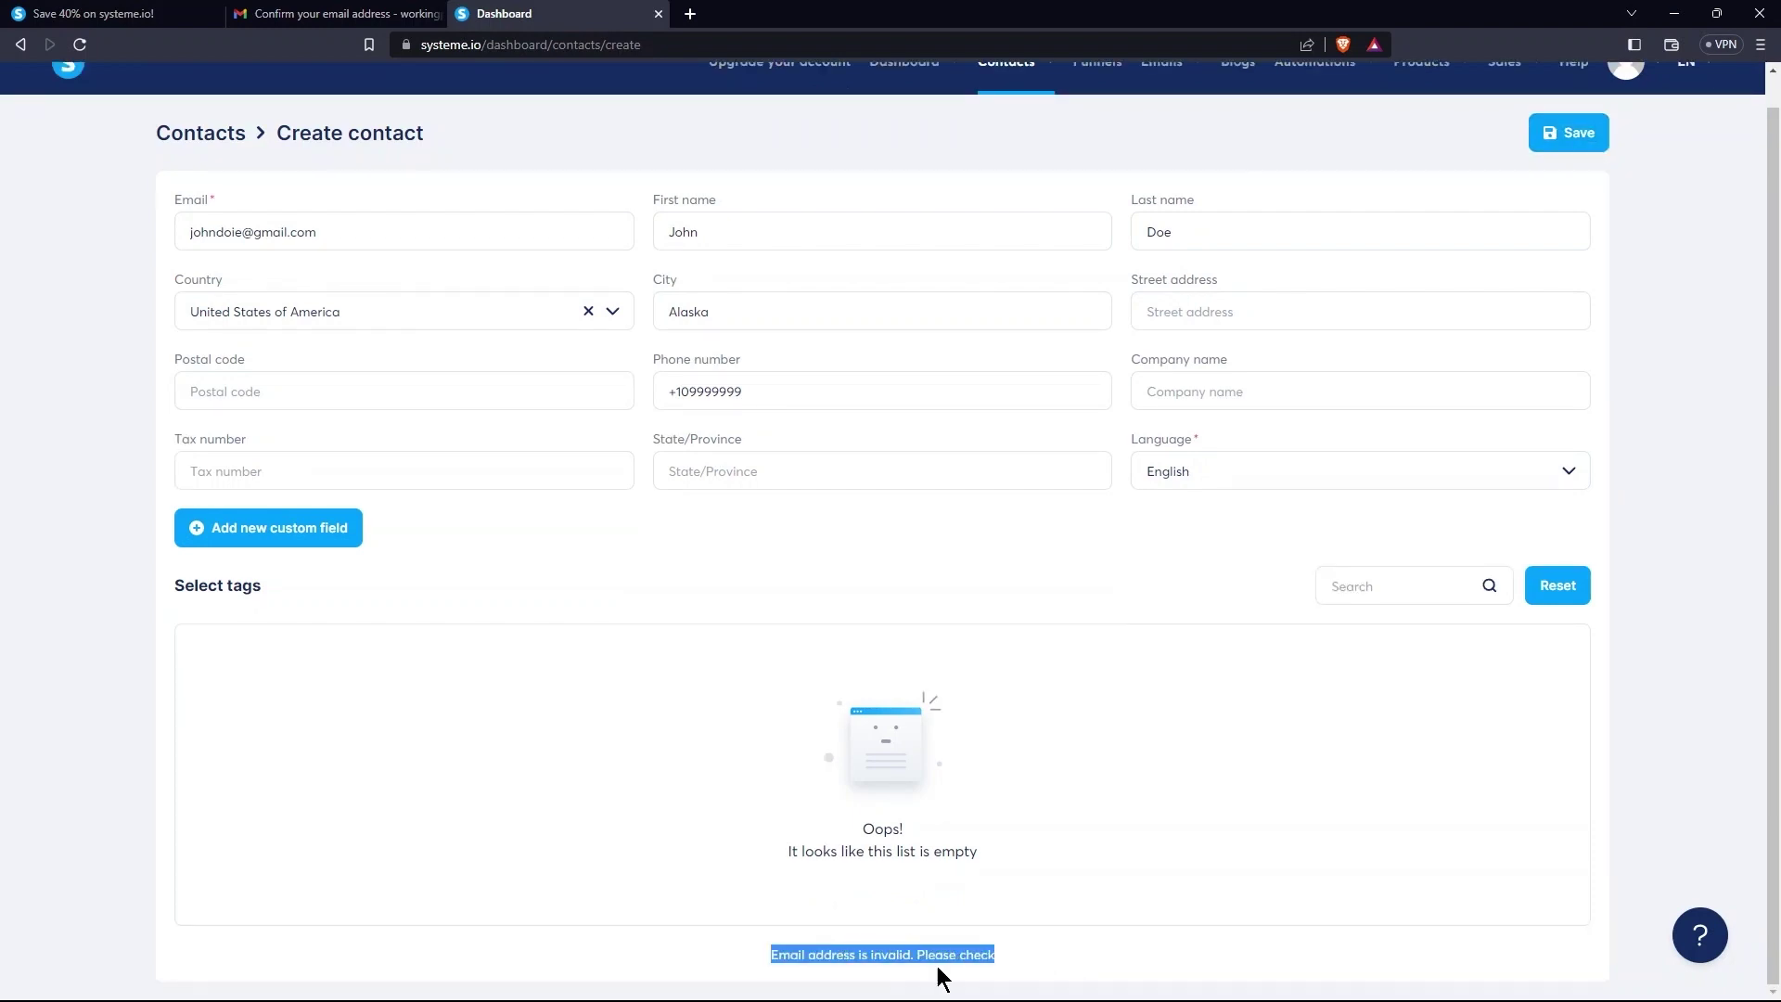
{"action": "scroll", "coordinate": [372, 347], "scroll_direction": "up", "scroll_amount": 1}
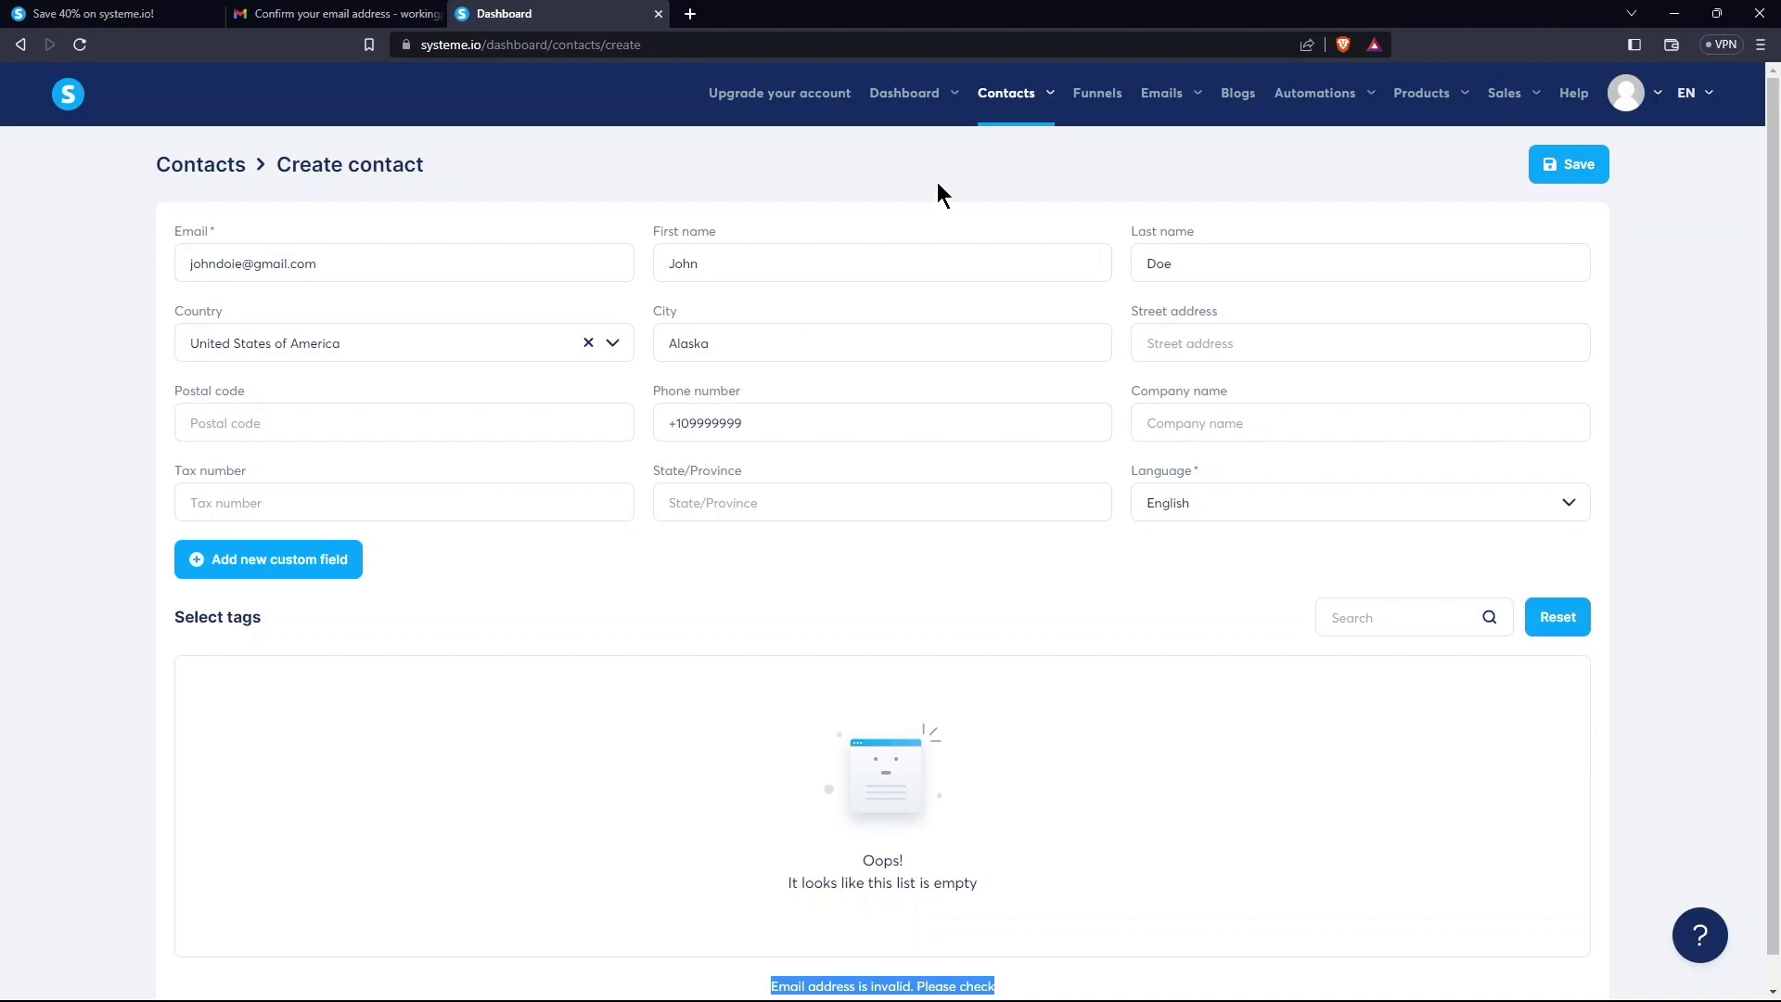
{"action": "mouse_move", "coordinate": [985, 107]}
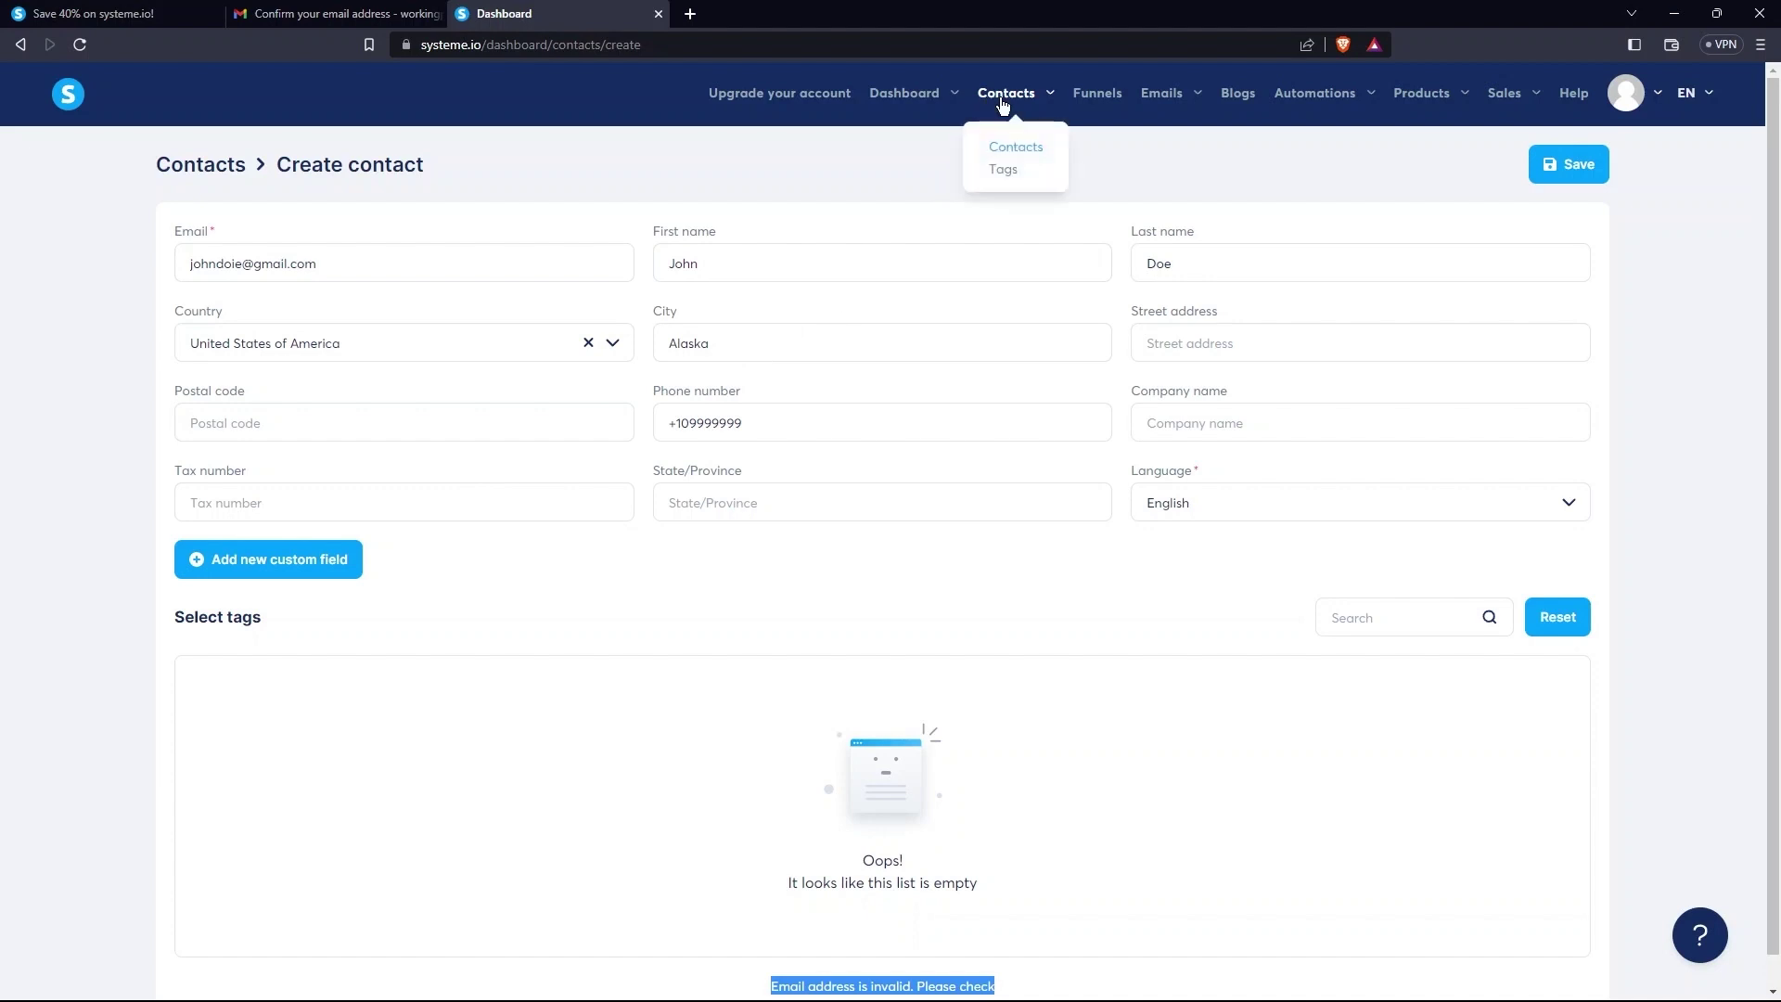
Step: Open the tags list and start entering a new tag
{"action": "left_click", "coordinate": [994, 176]}
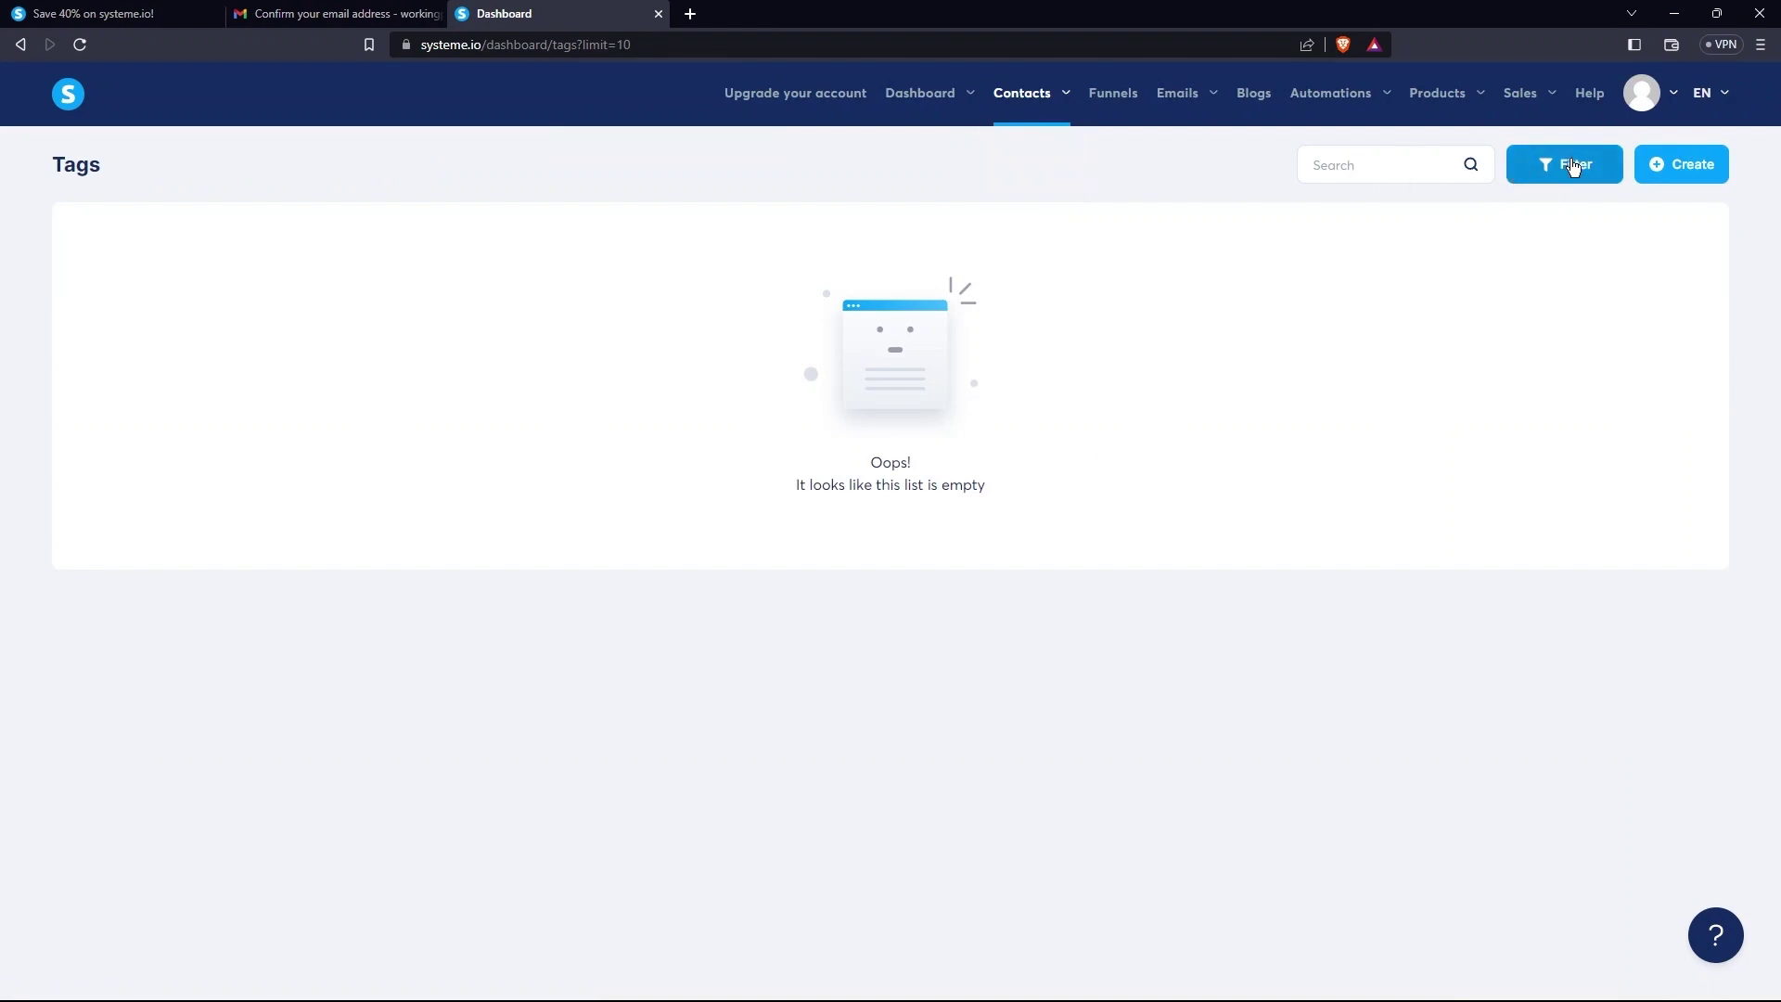
{"action": "right_click", "coordinate": [1653, 204]}
{"action": "left_click", "coordinate": [1657, 170]}
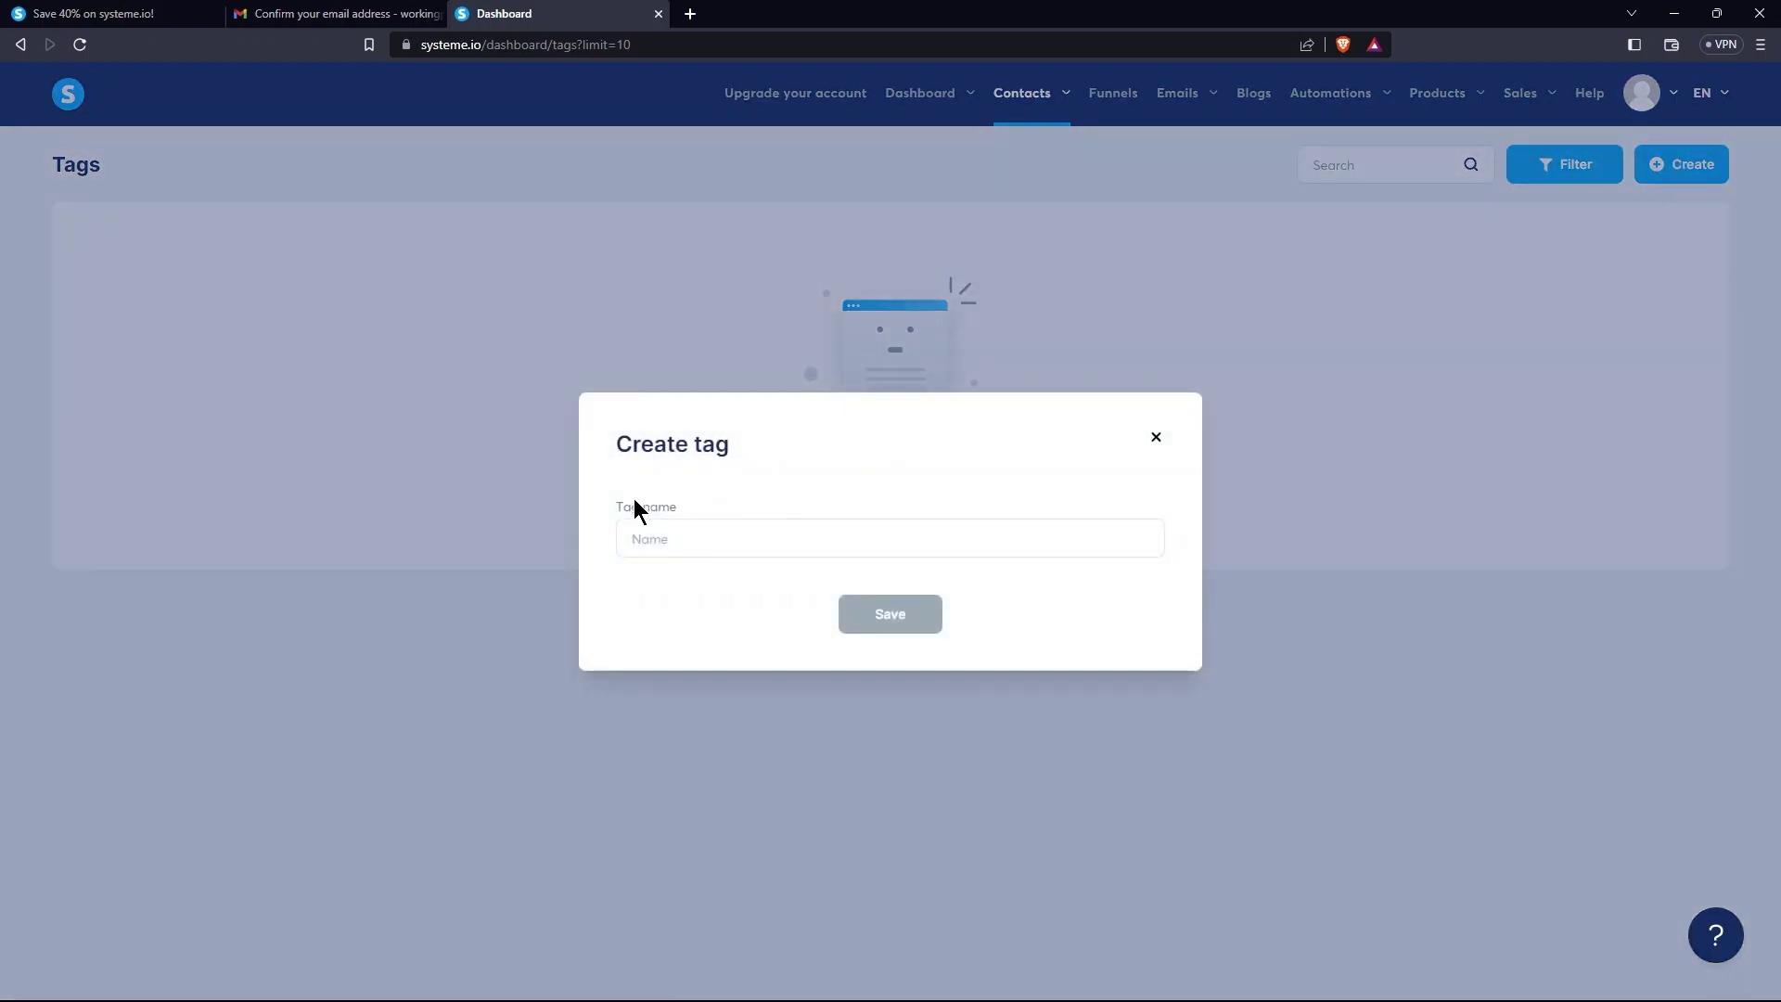
{"action": "left_click", "coordinate": [656, 545]}
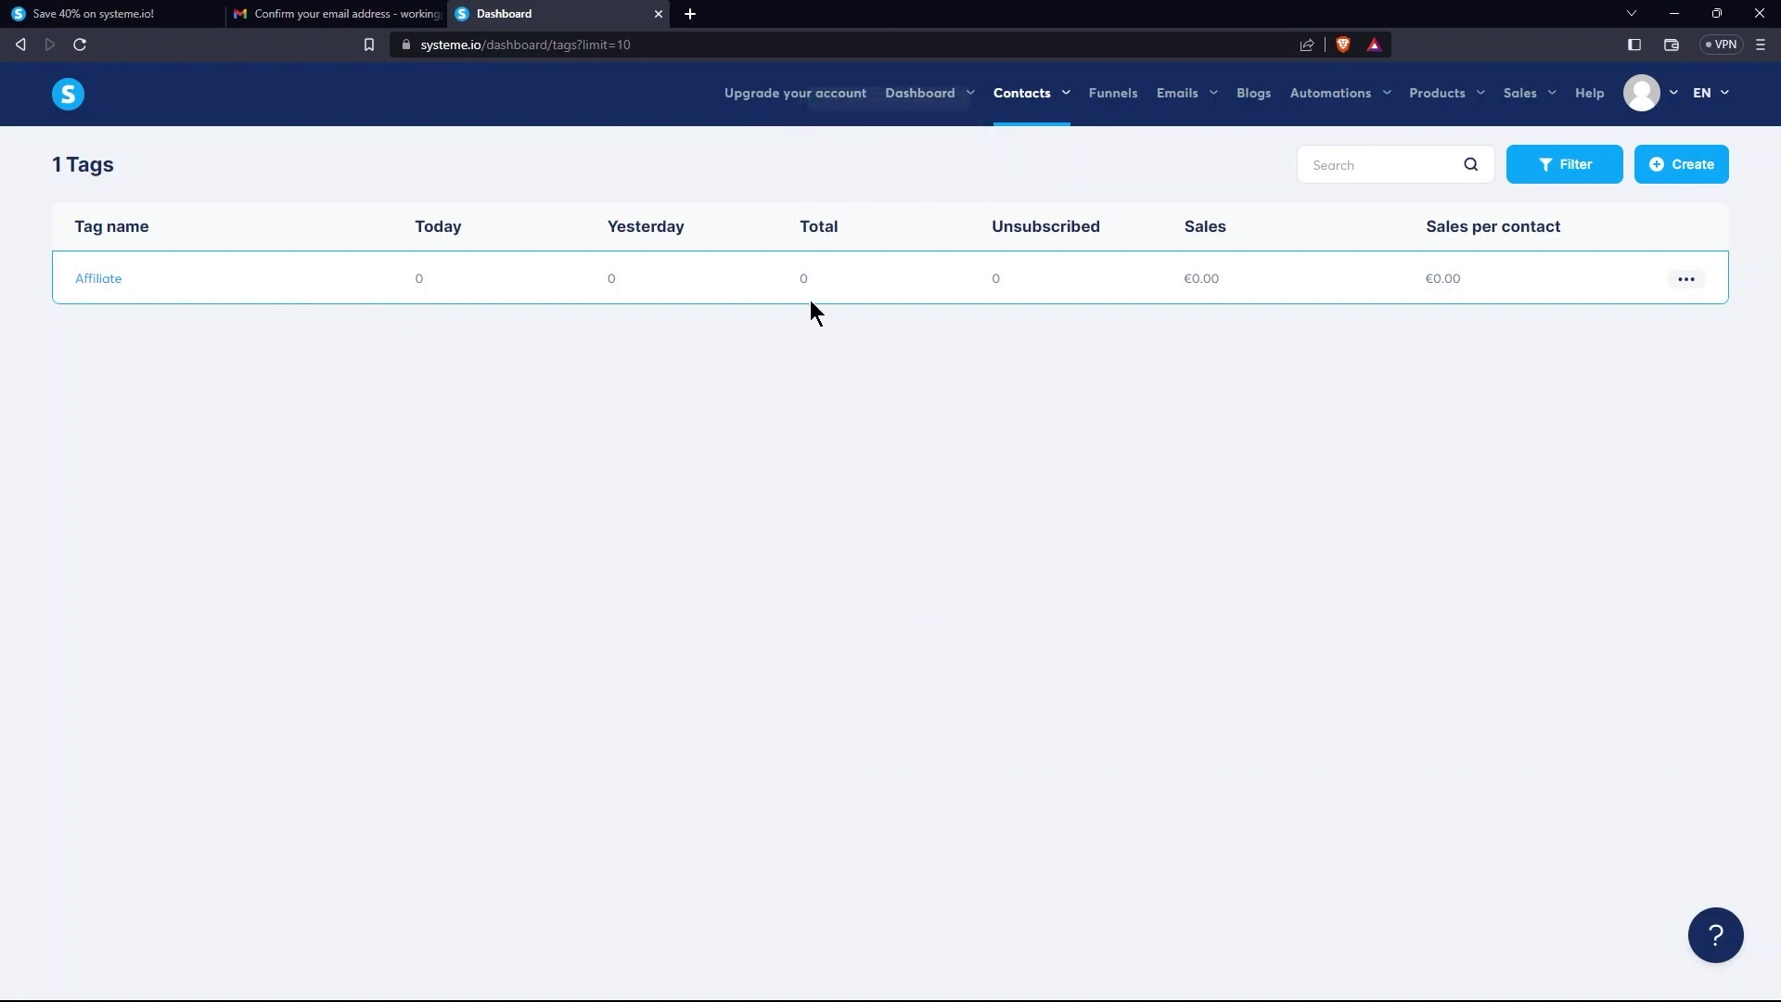
Step: Open the Affiliate tag's edit dialog and close it without changes
{"action": "left_click", "coordinate": [1687, 279]}
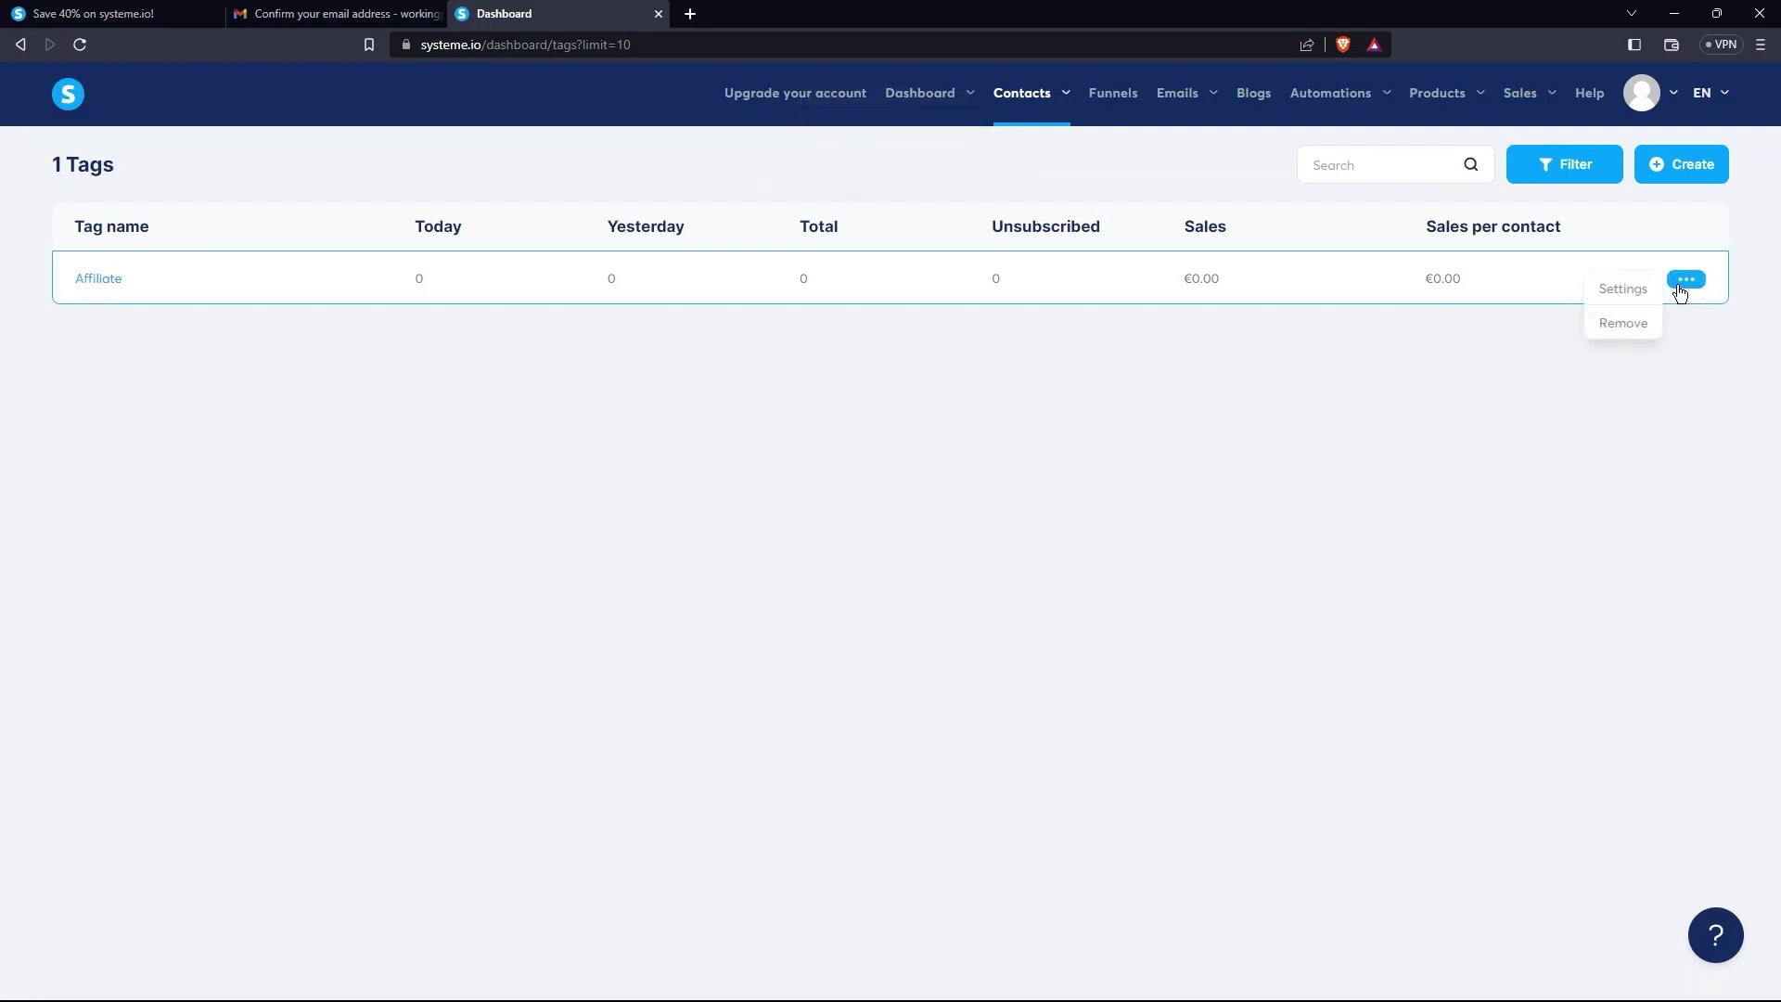
{"action": "left_click", "coordinate": [1631, 295]}
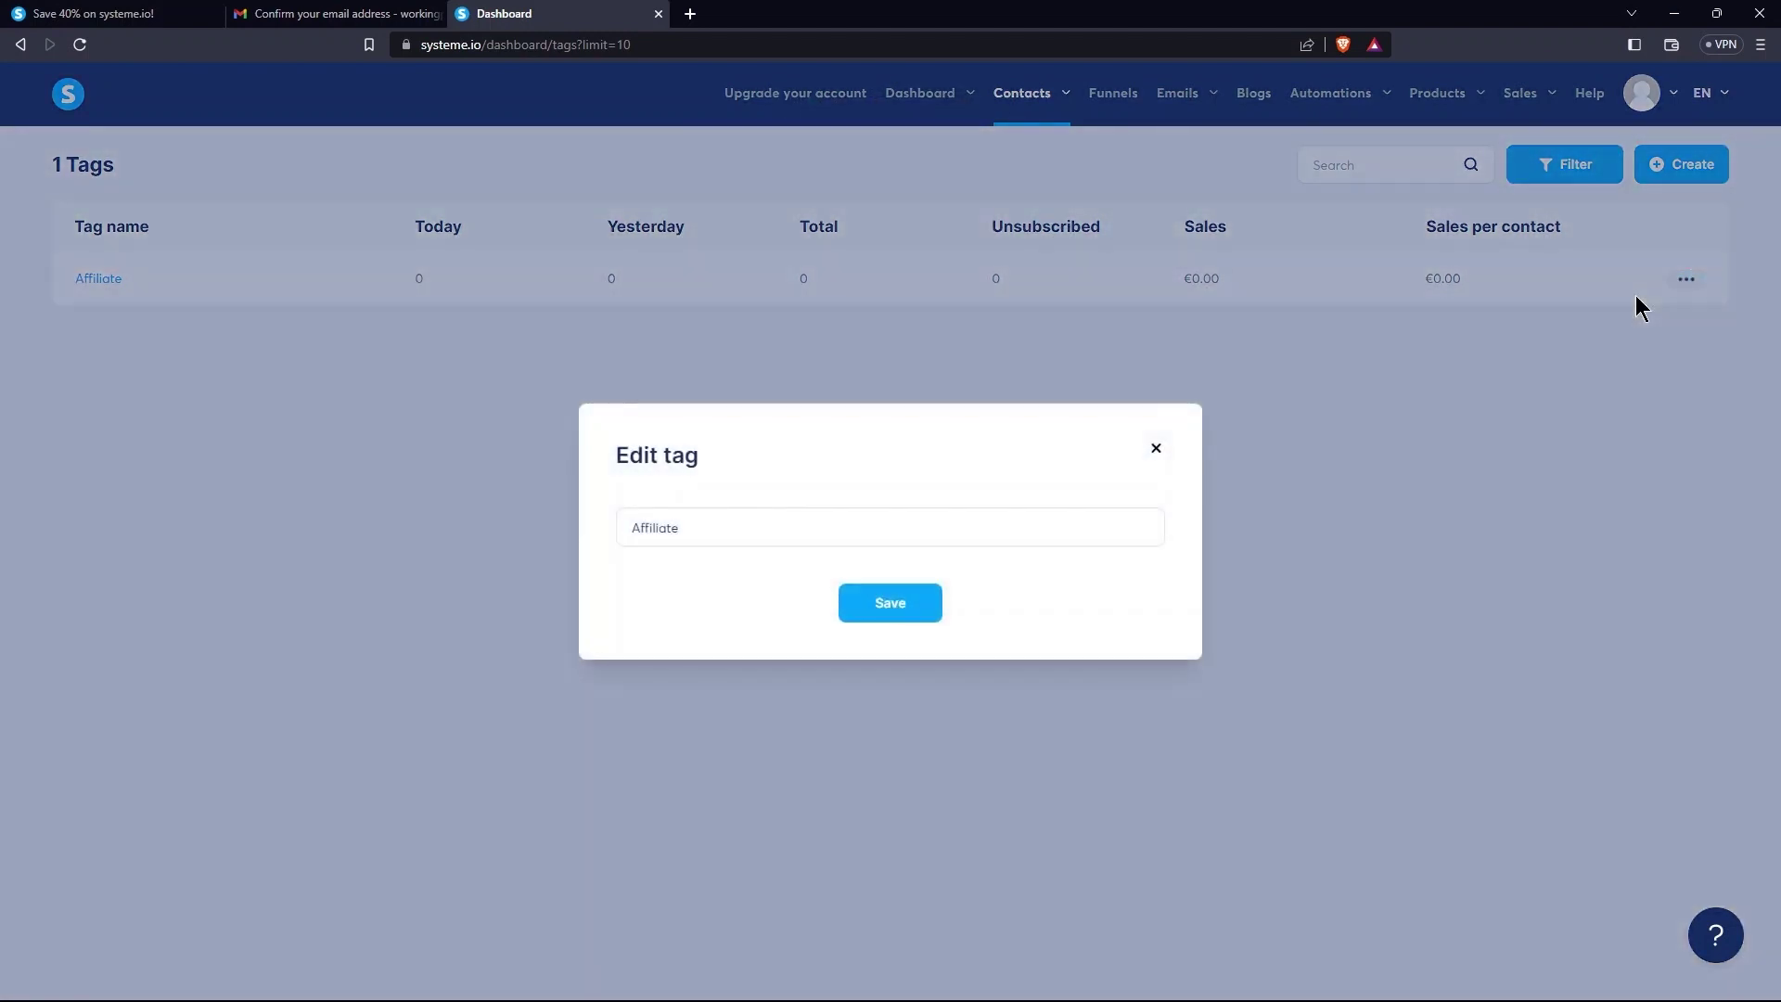
{"action": "left_click", "coordinate": [1161, 440]}
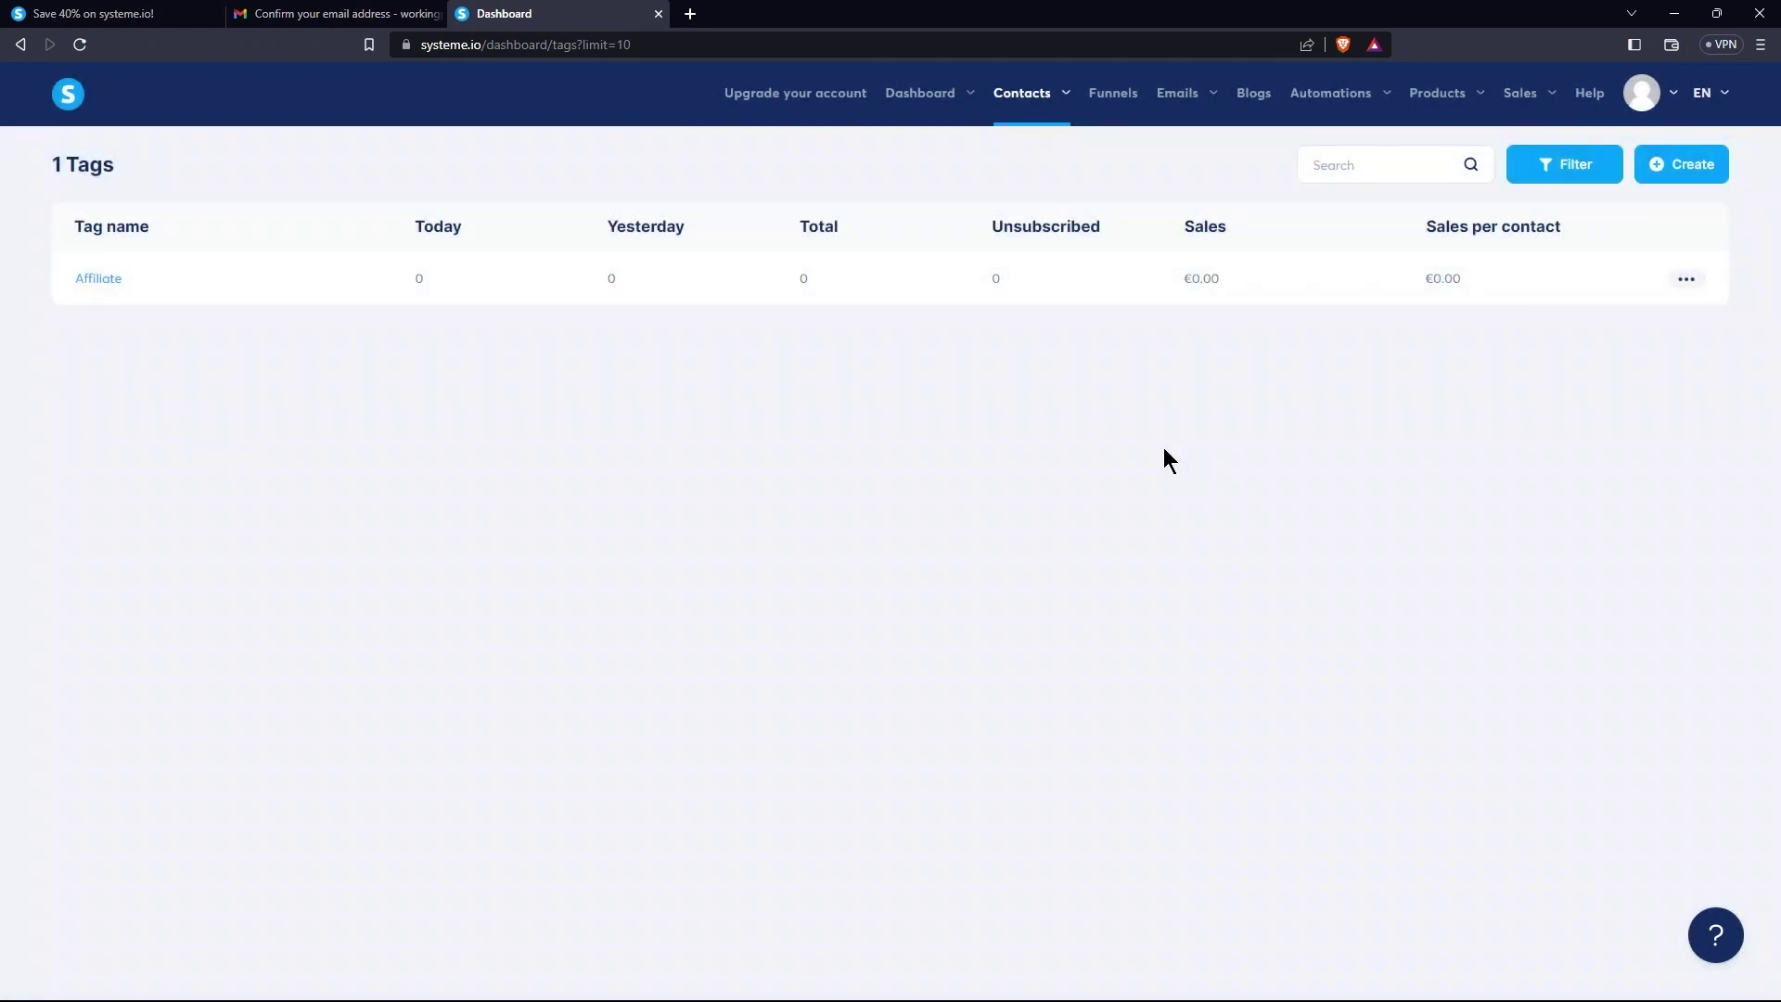
Step: Show the Funnels list and check its Active status filter without changing it
{"action": "left_click", "coordinate": [1109, 108]}
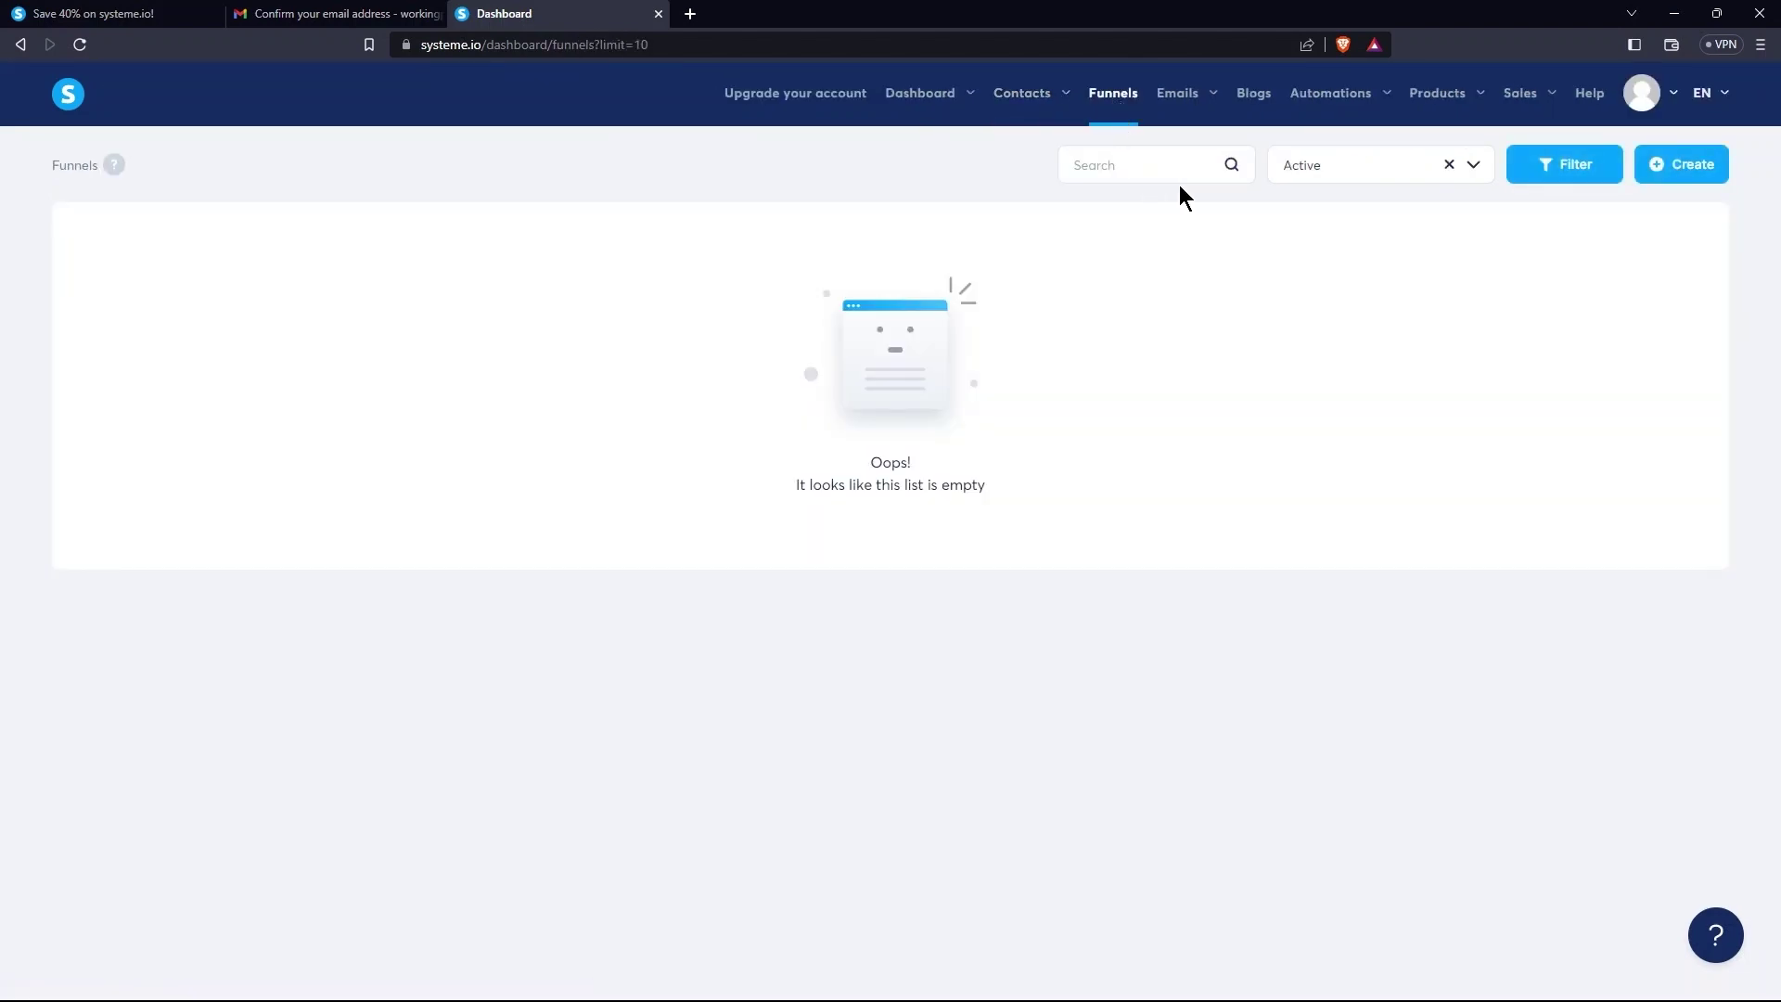
{"action": "left_click", "coordinate": [1474, 166]}
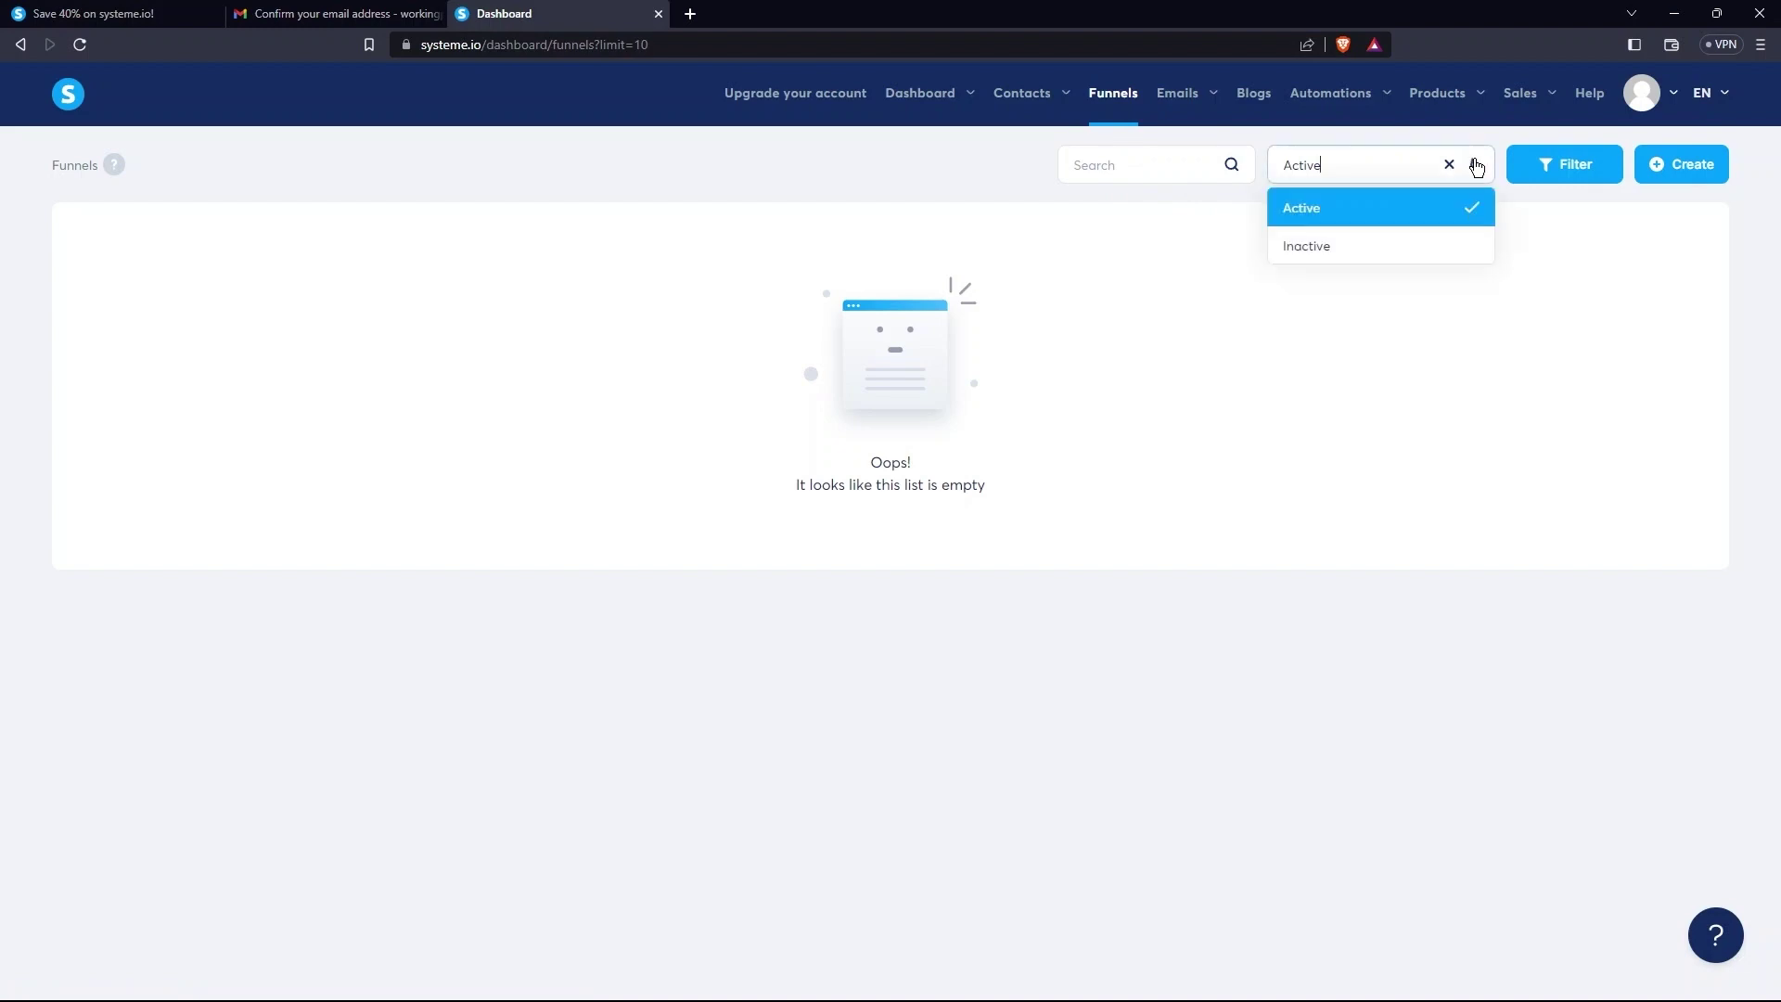
{"action": "left_click", "coordinate": [1388, 331]}
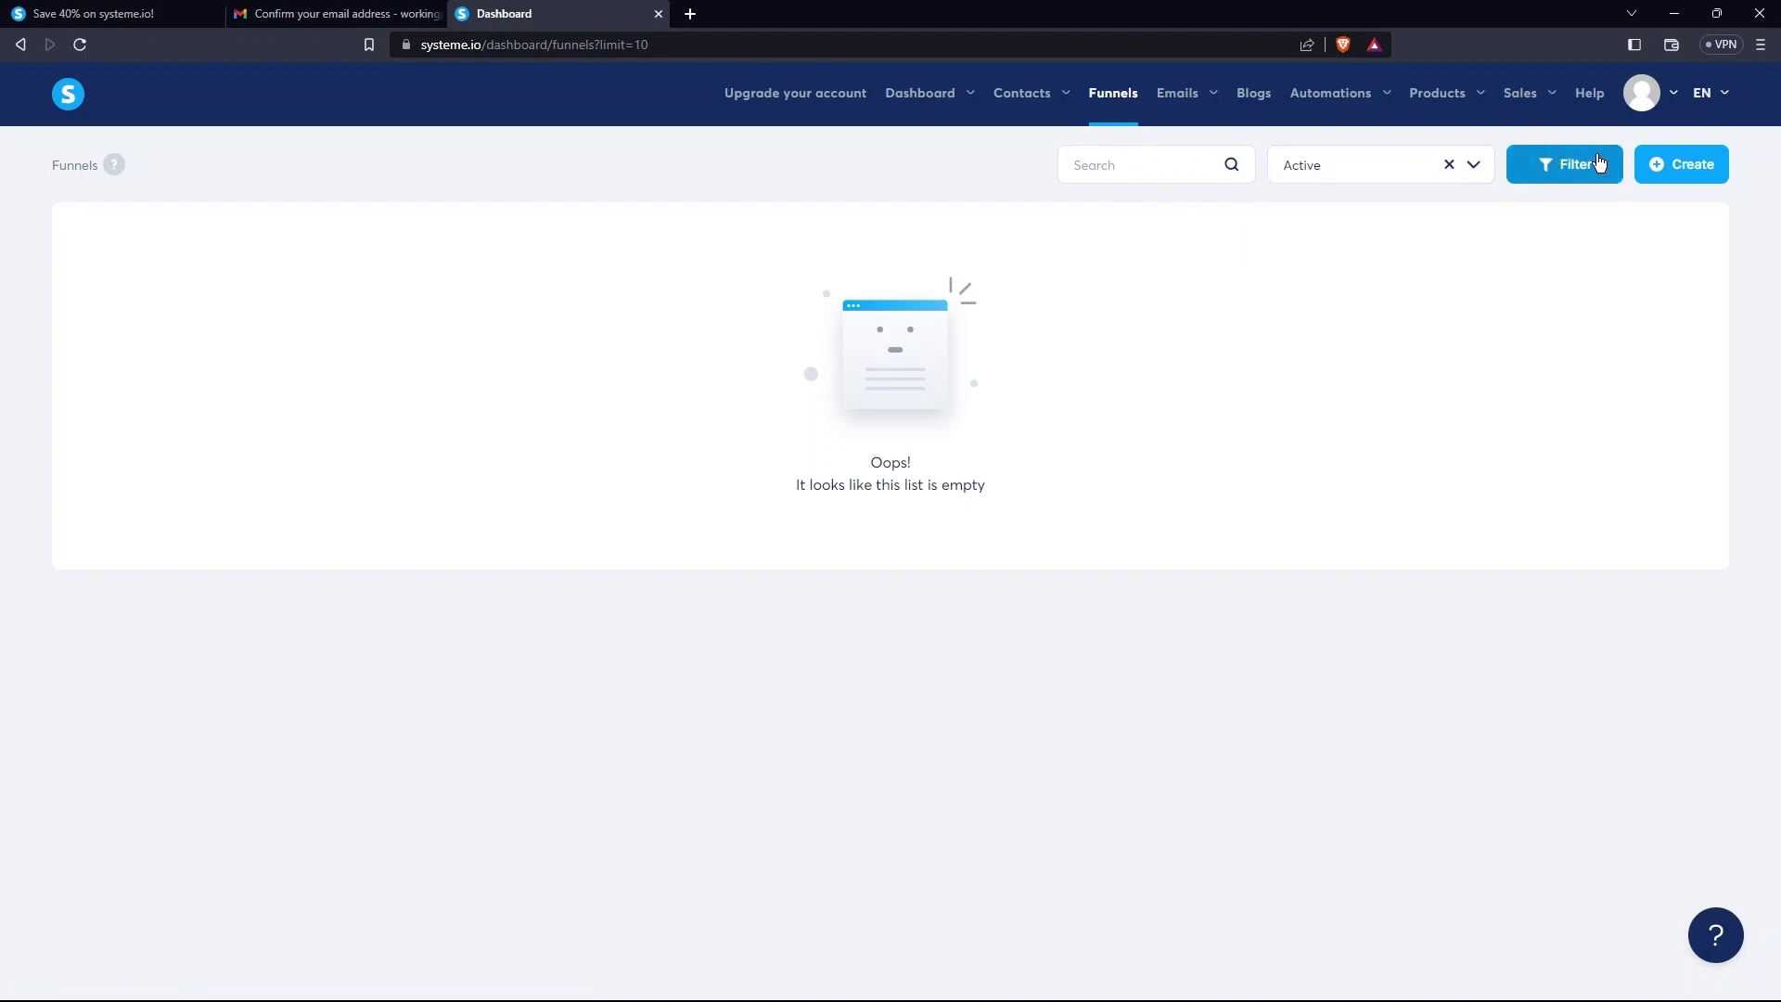
{"action": "left_click", "coordinate": [1714, 171]}
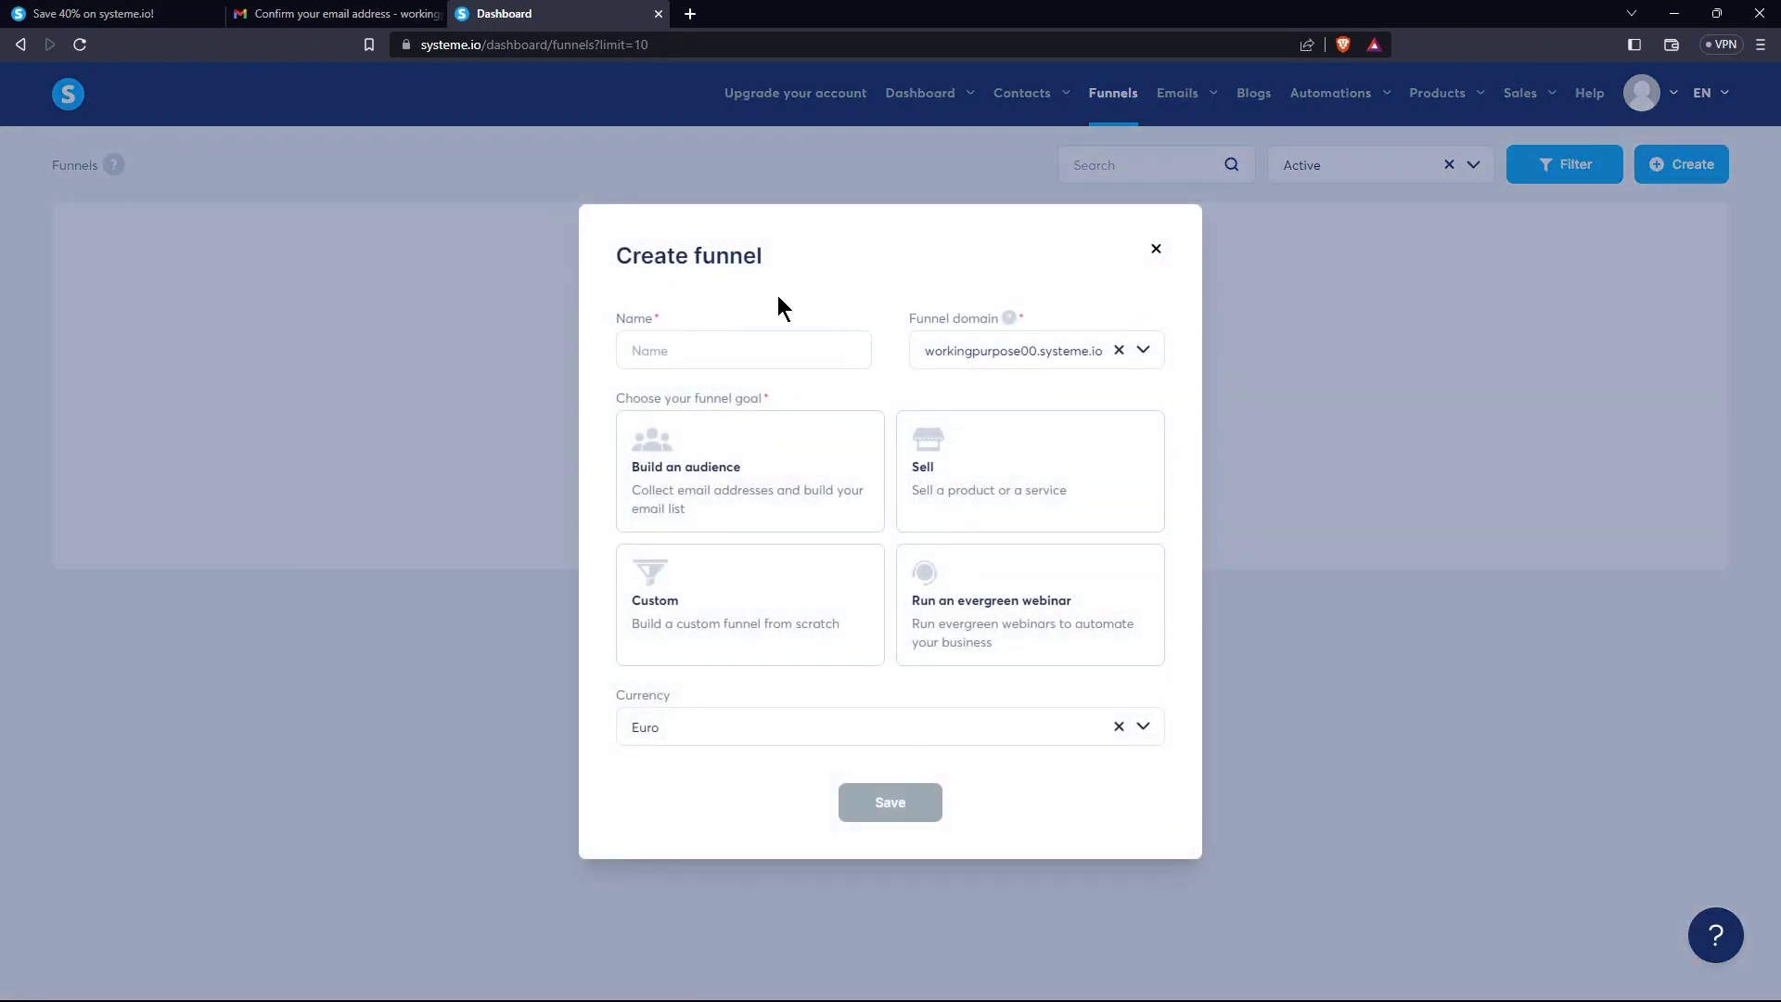
Step: Choose the Sell goal, name the funnel 'Affiliate' and save it
{"action": "left_click_drag", "start_coordinate": [614, 401], "coordinate": [779, 399]}
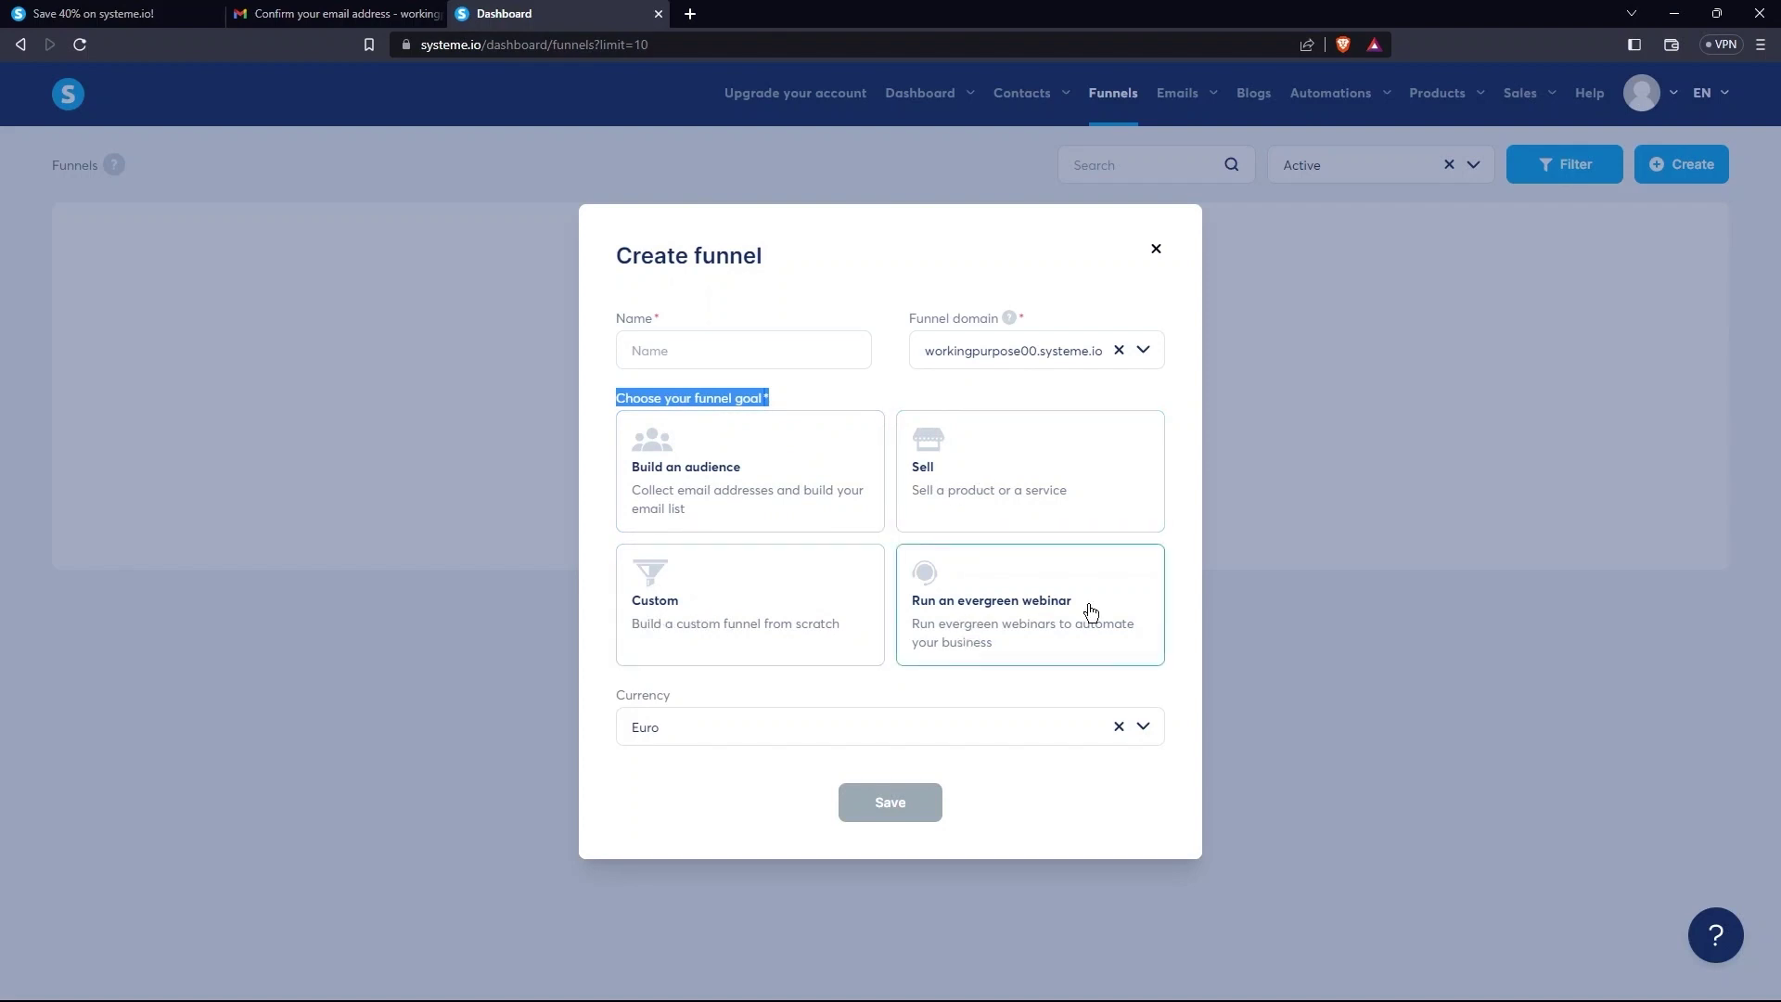
{"action": "left_click", "coordinate": [991, 464]}
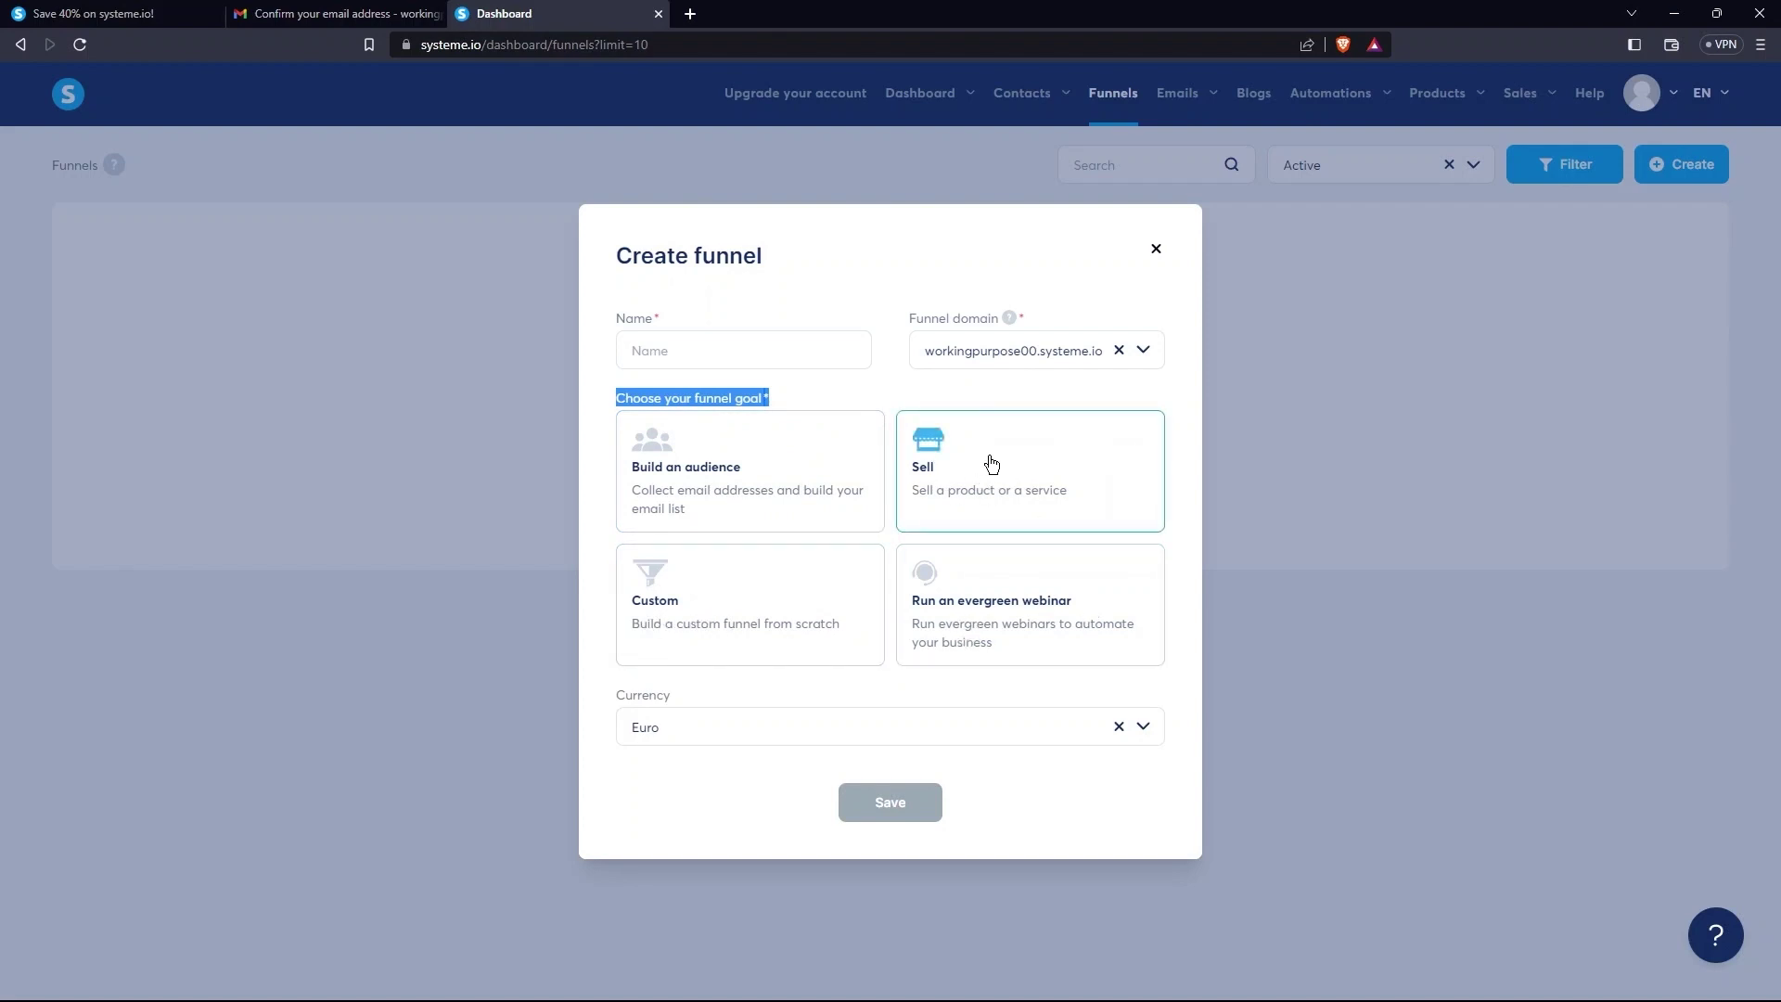
{"action": "left_click", "coordinate": [610, 702]}
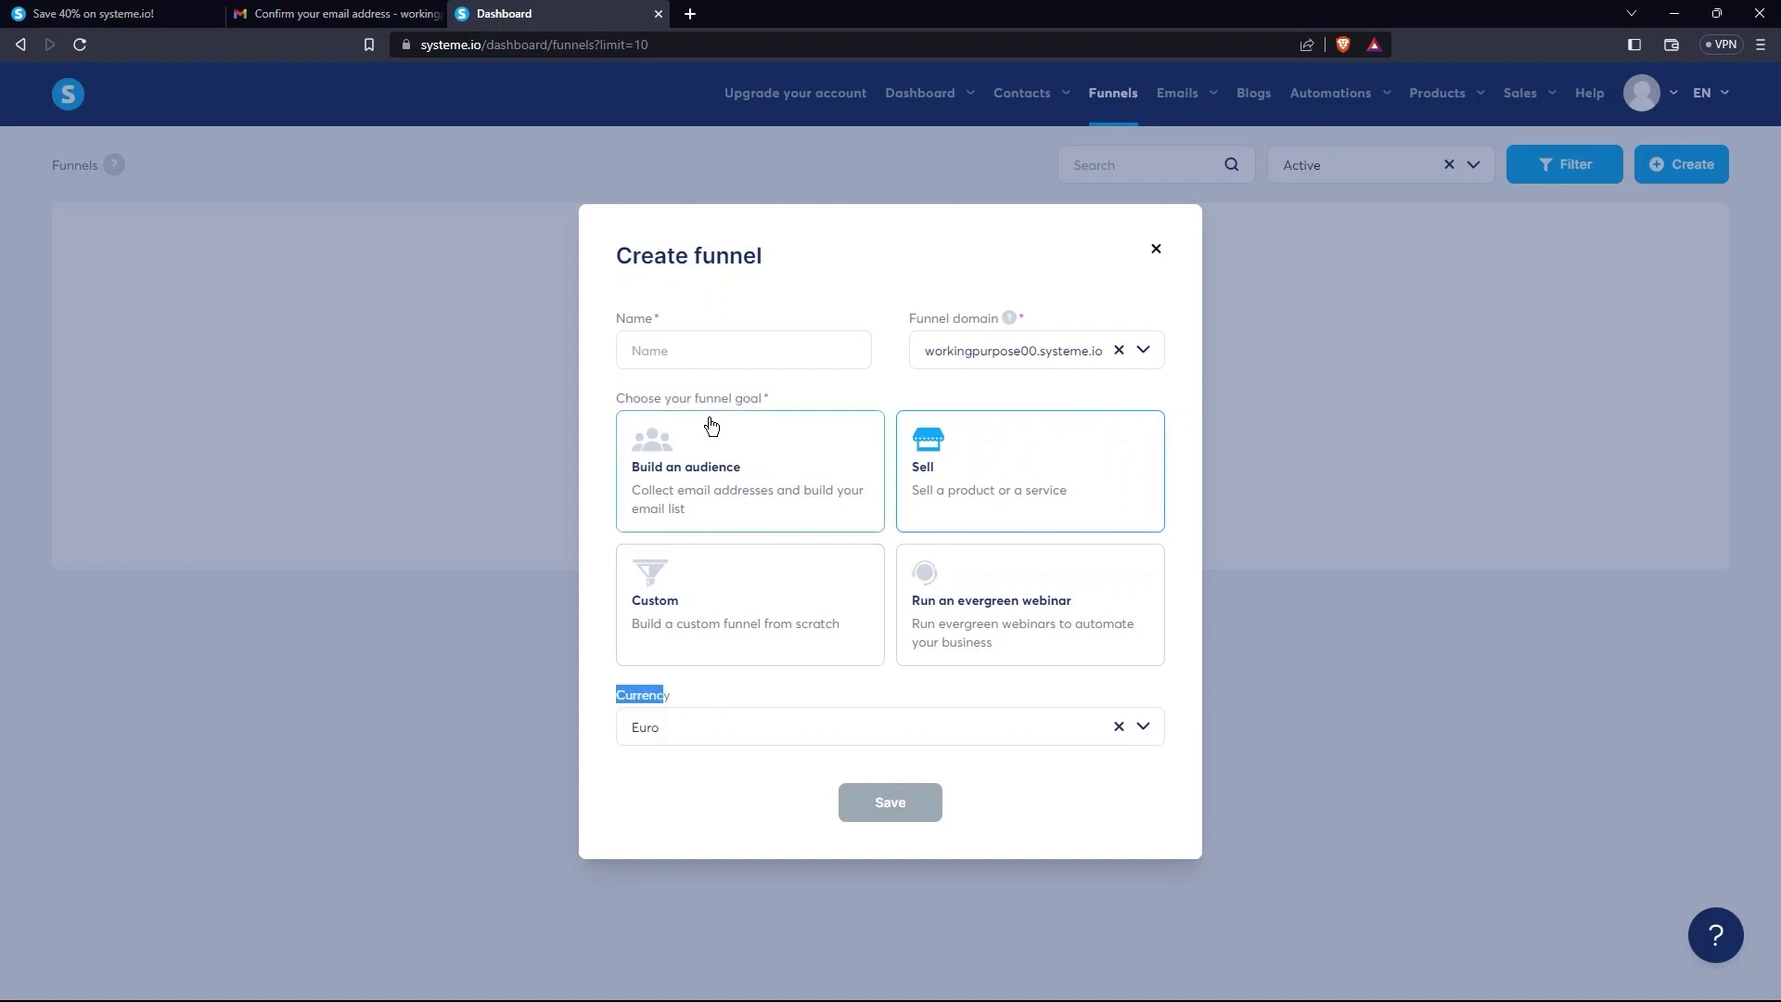
{"action": "type", "text": "Affiliate"}
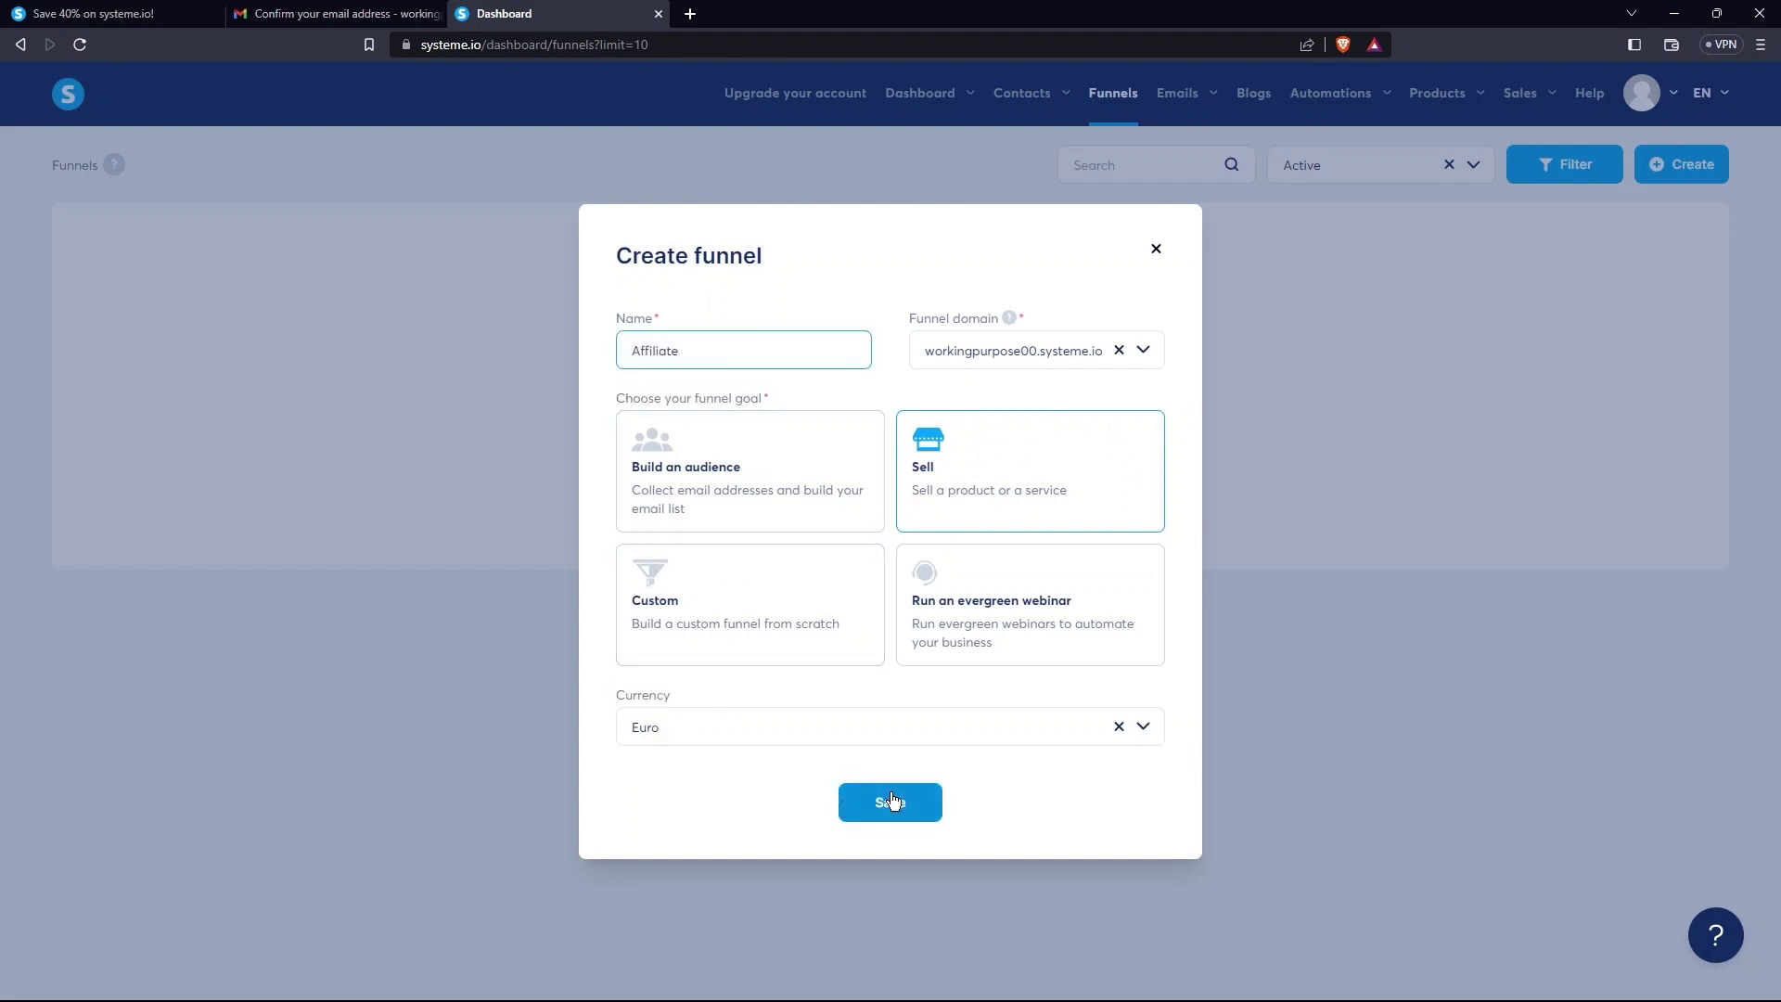
{"action": "left_click", "coordinate": [894, 796]}
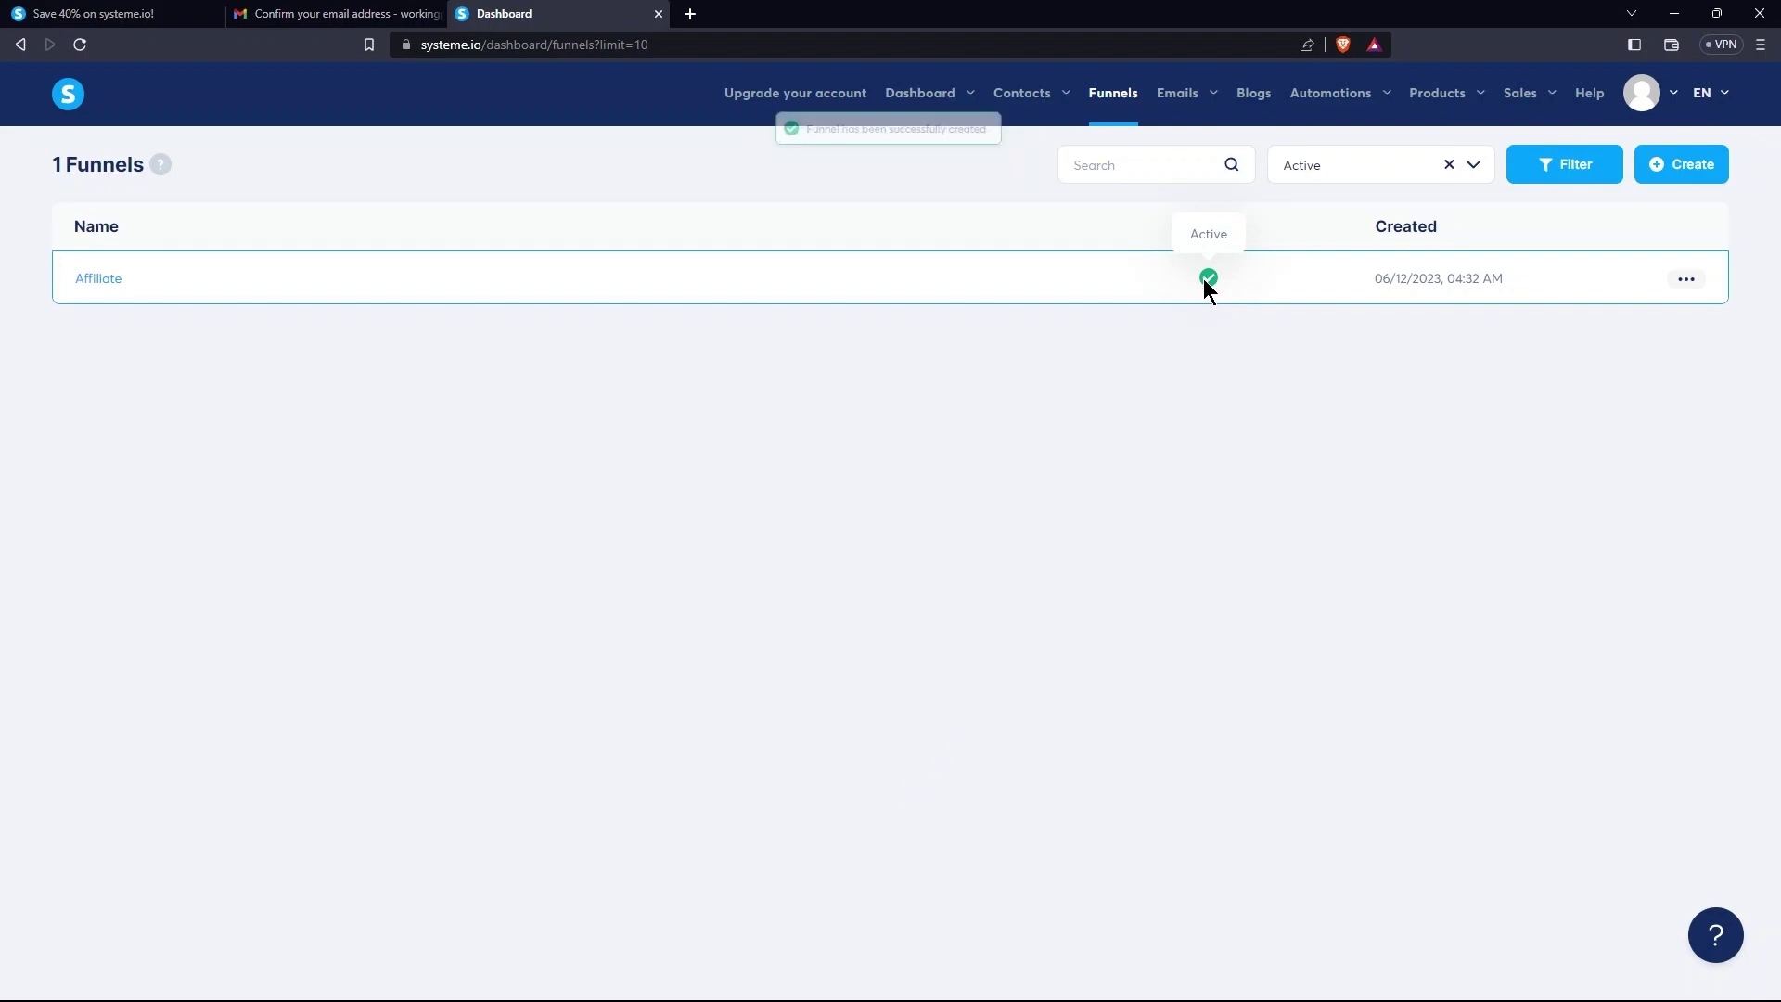
Step: Open the Affiliate funnel and view its Automation rules, A/B test, Stats and Leads tabs
{"action": "left_click", "coordinate": [88, 280]}
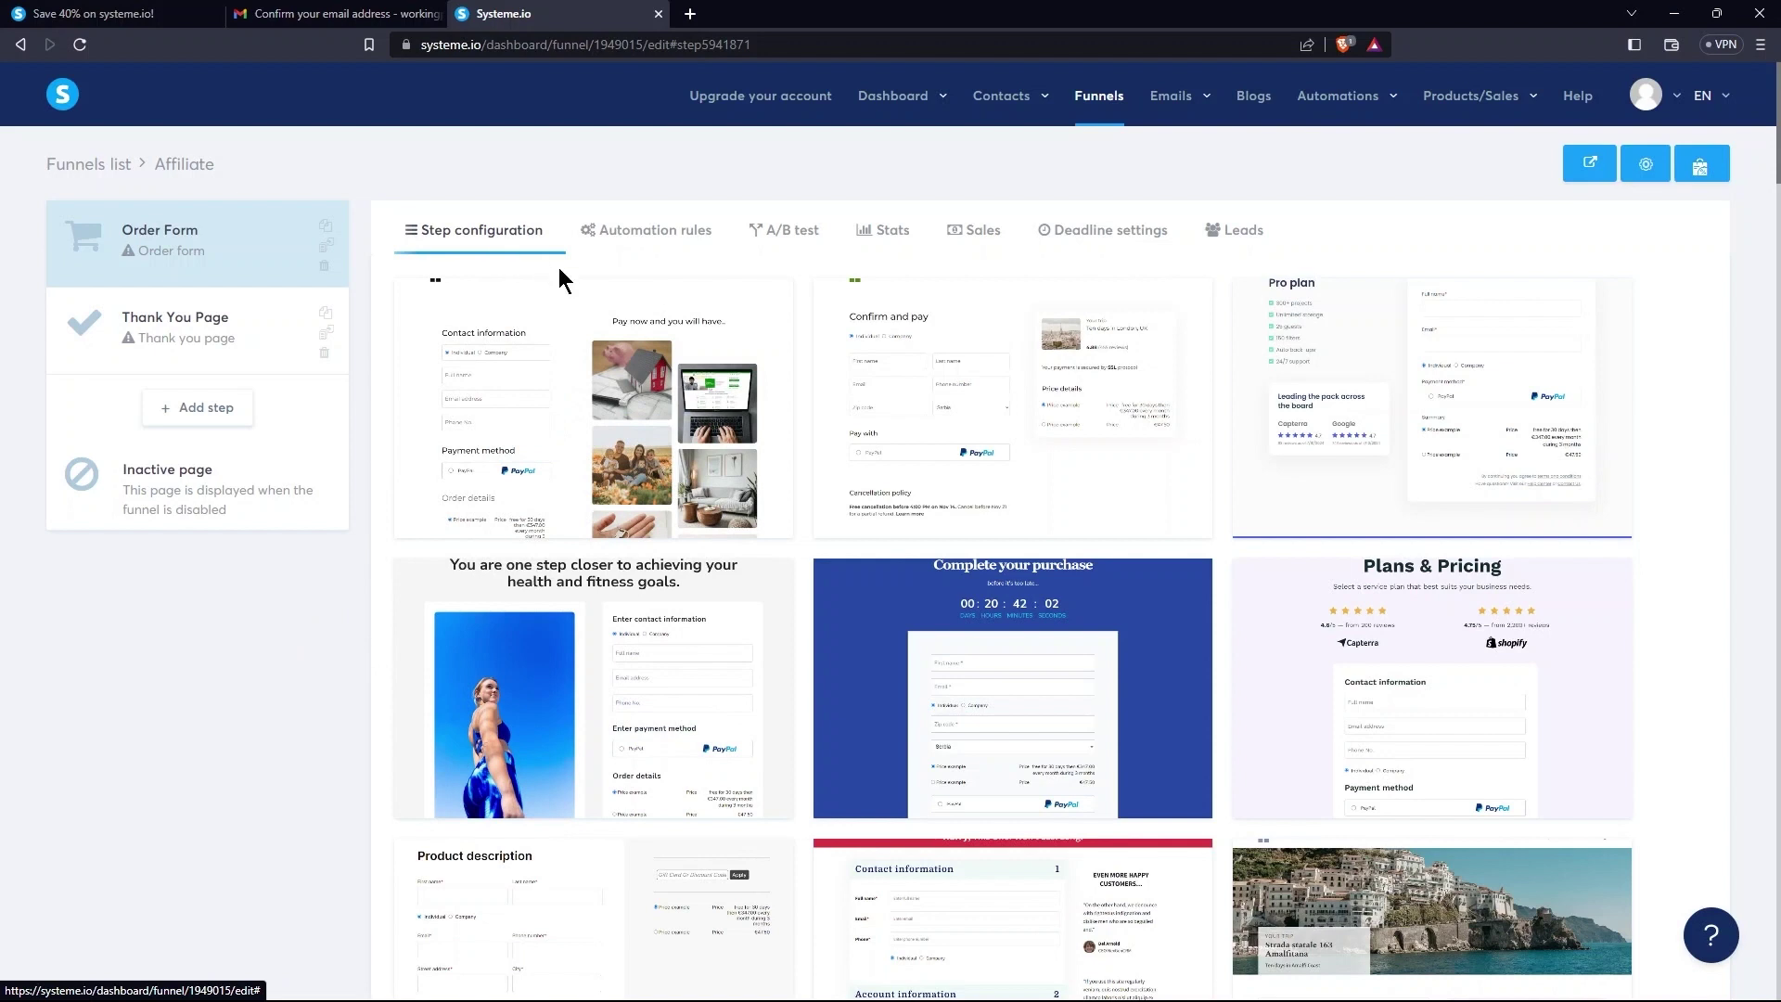
{"action": "left_click", "coordinate": [696, 243]}
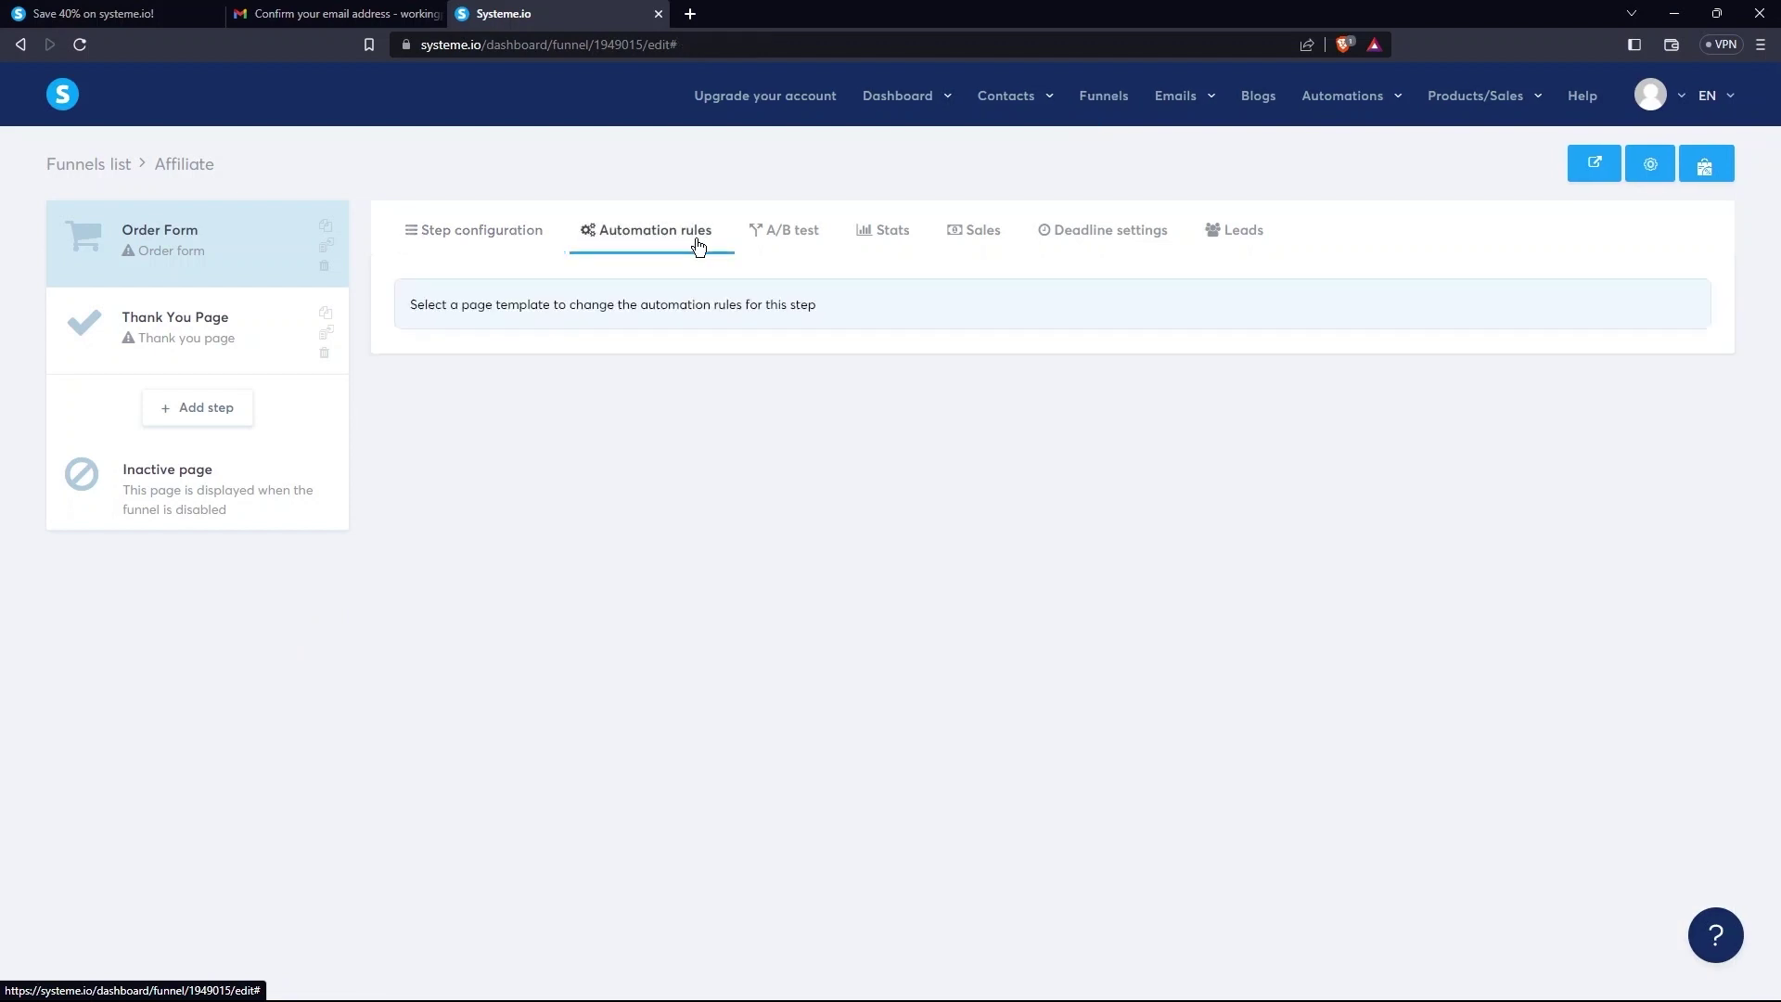
{"action": "left_click", "coordinate": [814, 238]}
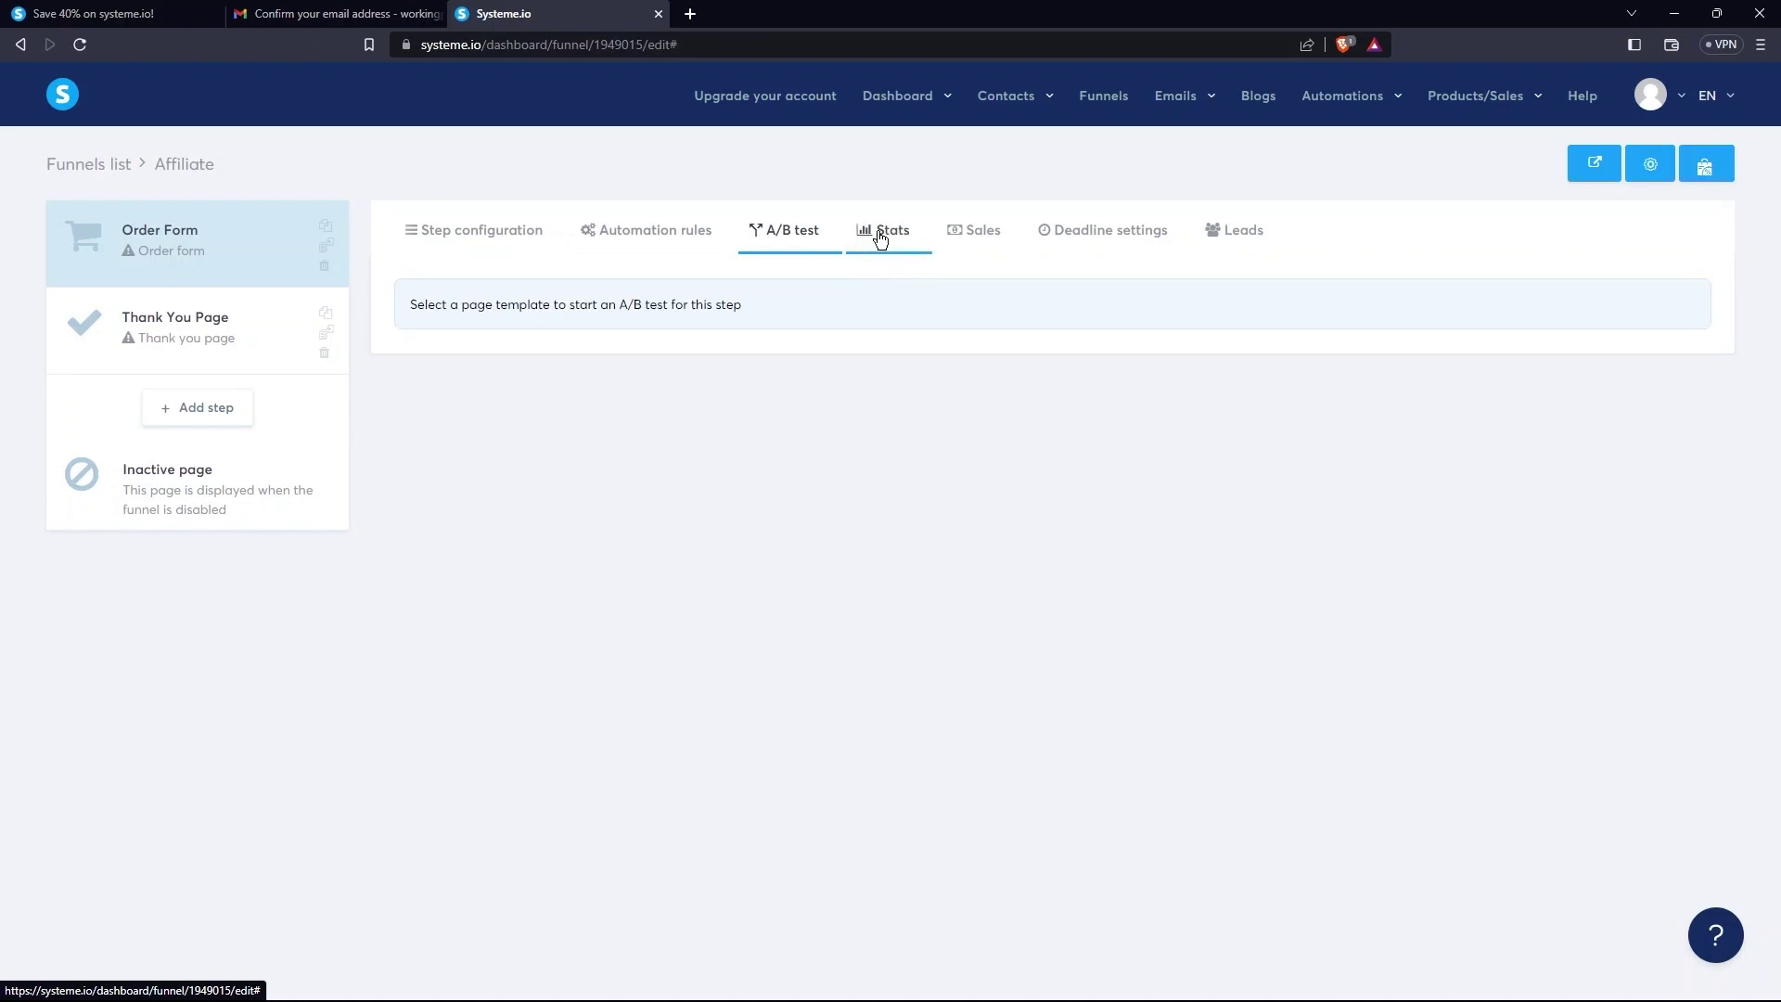
{"action": "left_click", "coordinate": [879, 239]}
{"action": "left_click", "coordinate": [1239, 232]}
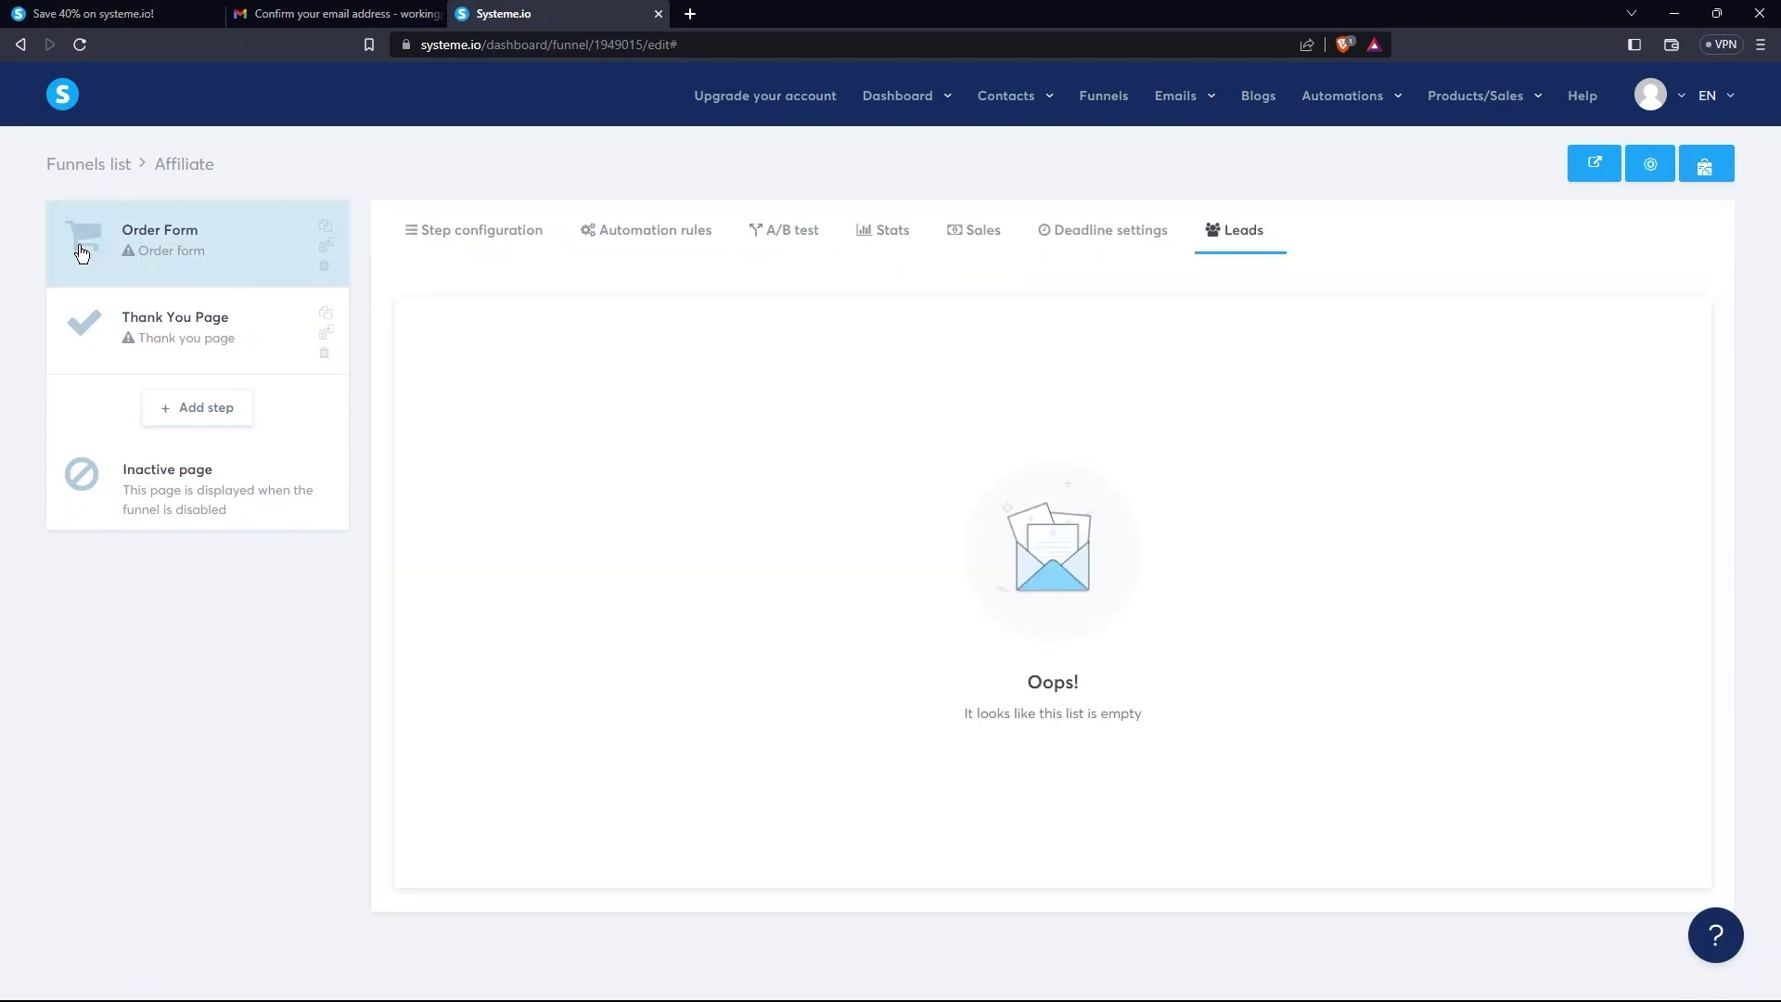
{"action": "left_click", "coordinate": [182, 253]}
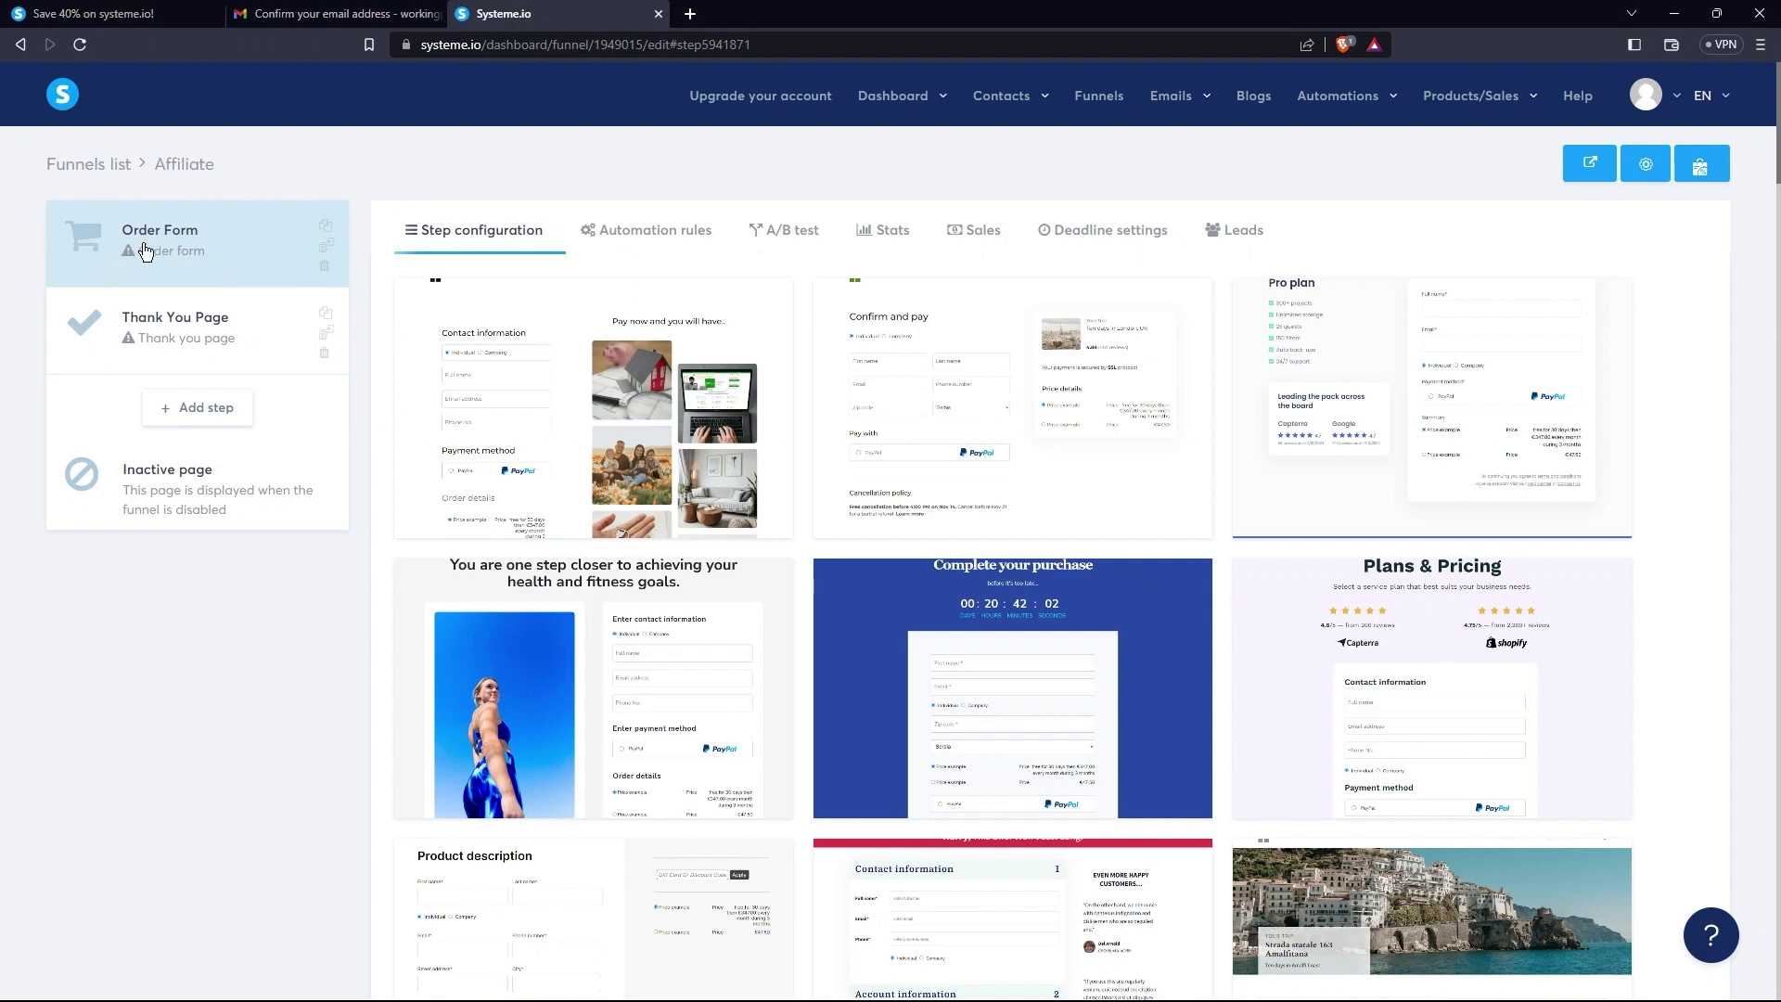
Step: Browse the Thank You Page templates, then open the Inactive page step
{"action": "left_click", "coordinate": [170, 322]}
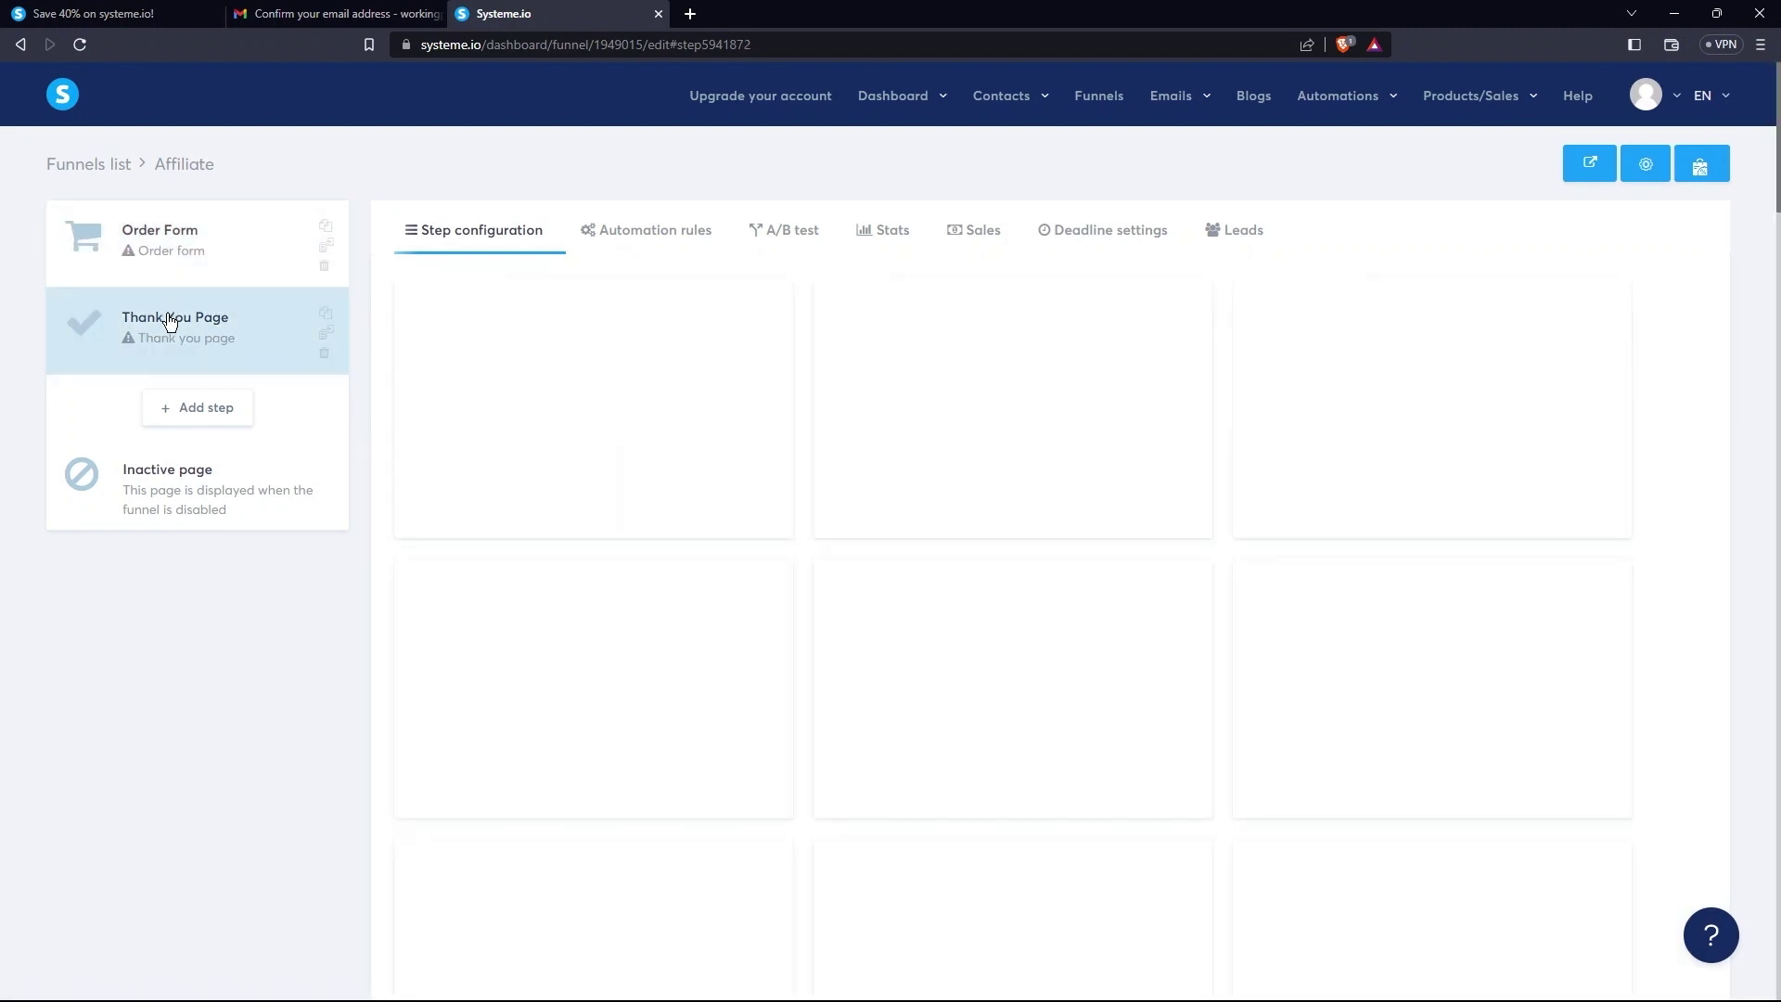
{"action": "scroll", "coordinate": [1131, 447], "scroll_direction": "down", "scroll_amount": 18}
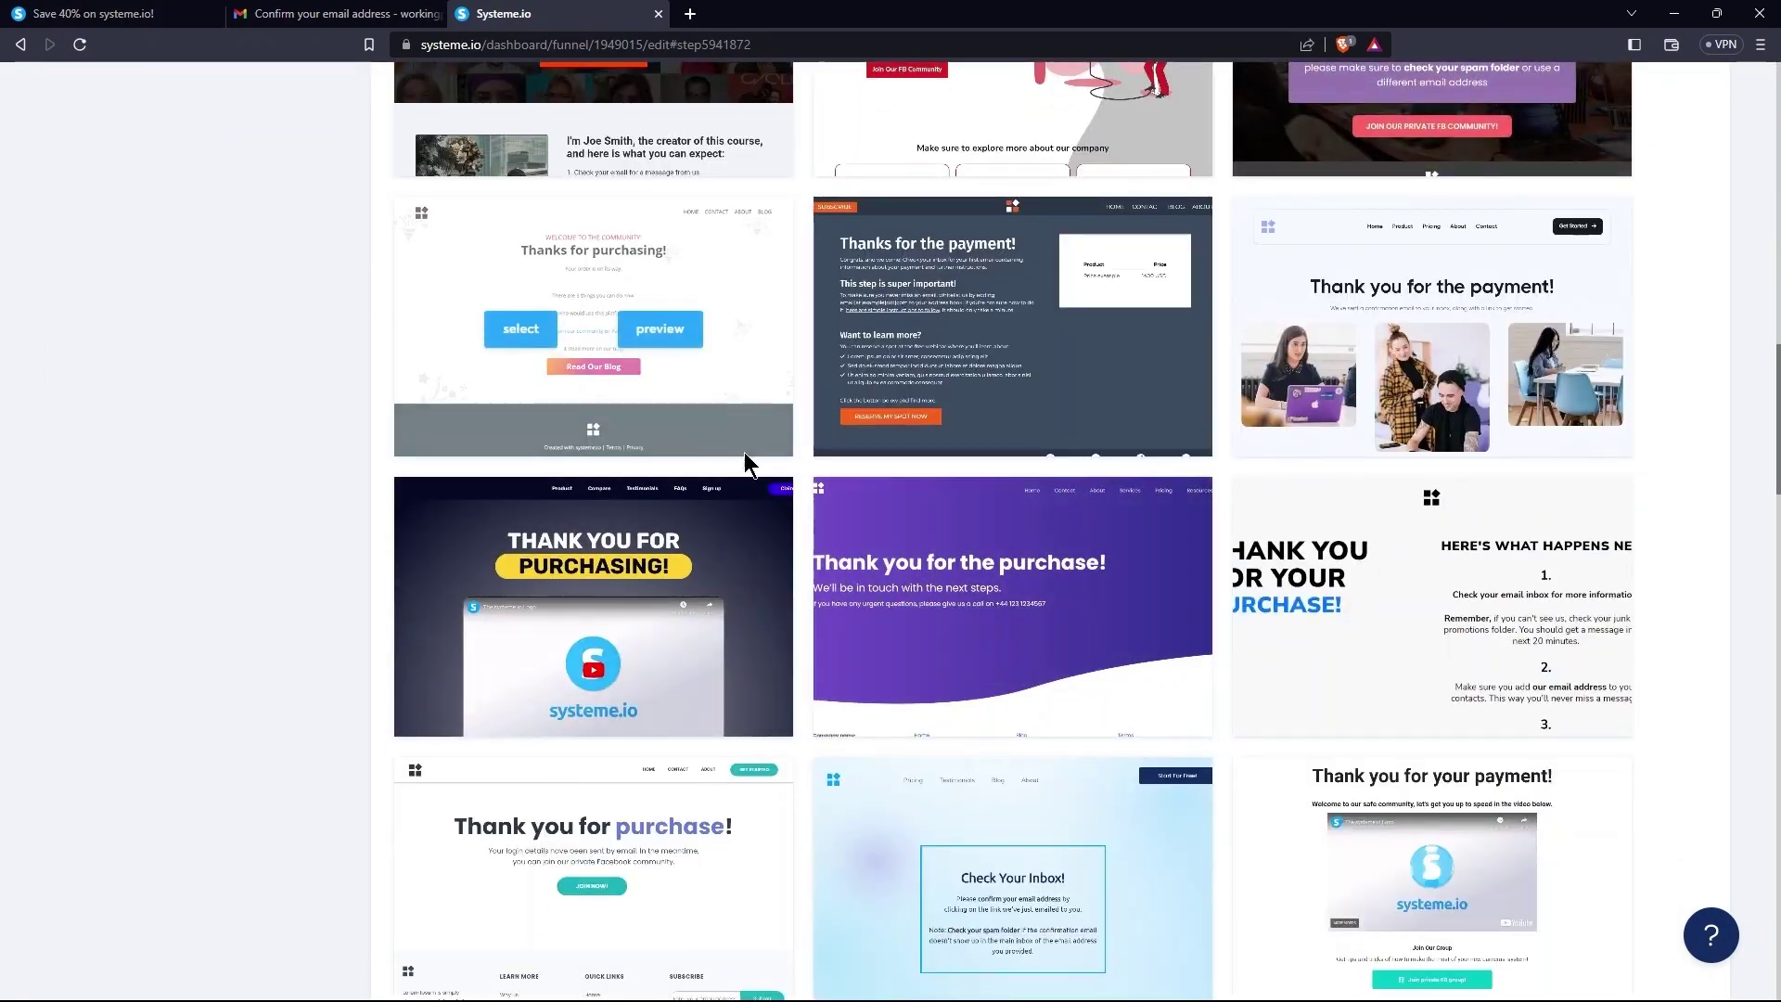
{"action": "scroll", "coordinate": [1005, 487], "scroll_direction": "down", "scroll_amount": 5}
{"action": "scroll", "coordinate": [1008, 493], "scroll_direction": "up", "scroll_amount": 8}
{"action": "scroll", "coordinate": [1008, 492], "scroll_direction": "up", "scroll_amount": 12}
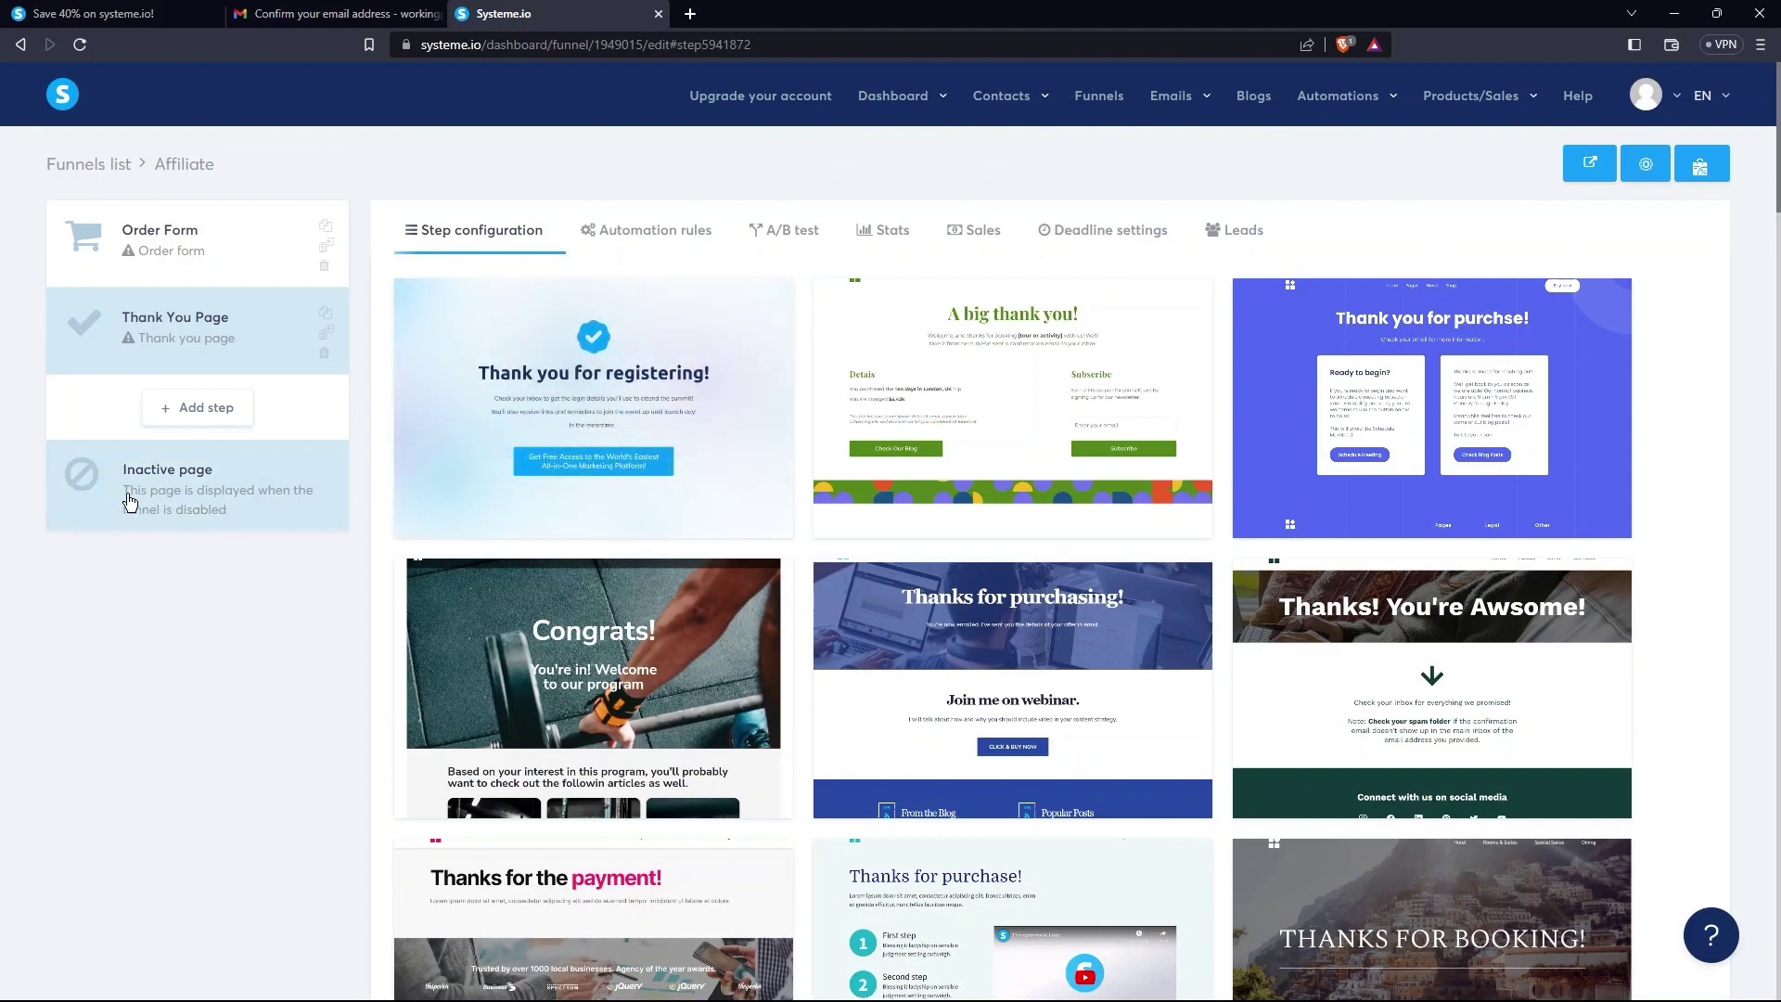
{"action": "left_click", "coordinate": [255, 495]}
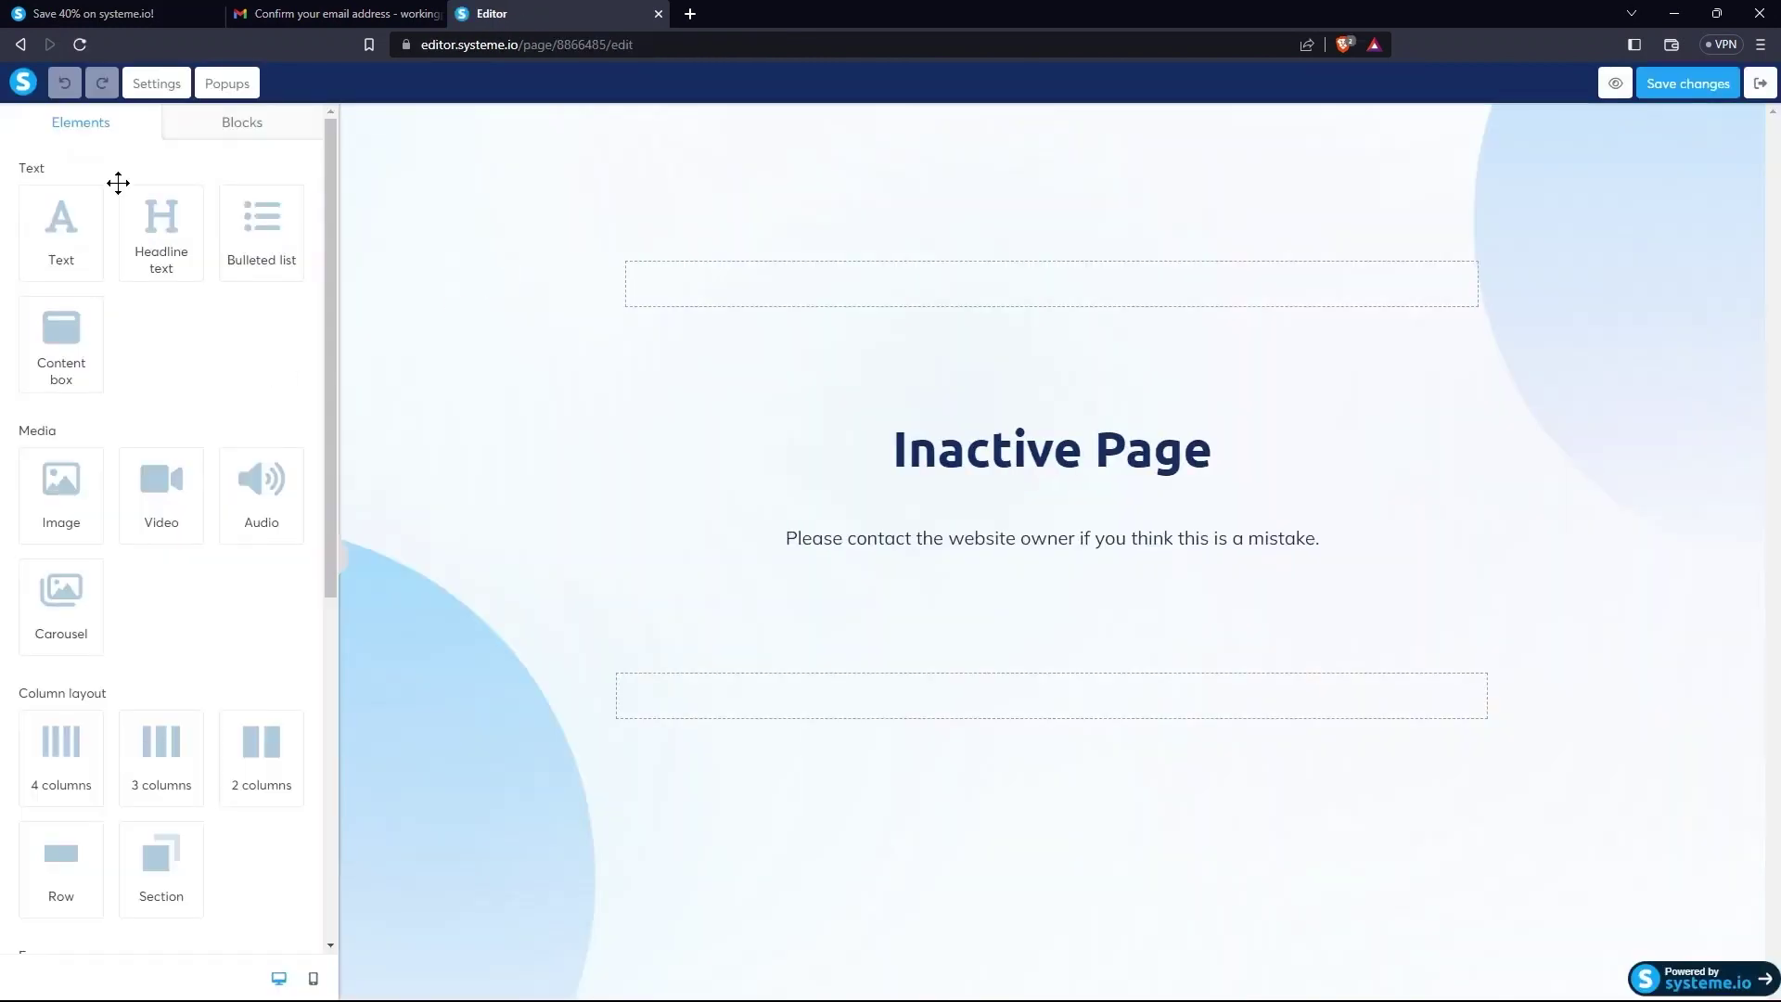
{"action": "scroll", "coordinate": [158, 425], "scroll_direction": "down", "scroll_amount": 6}
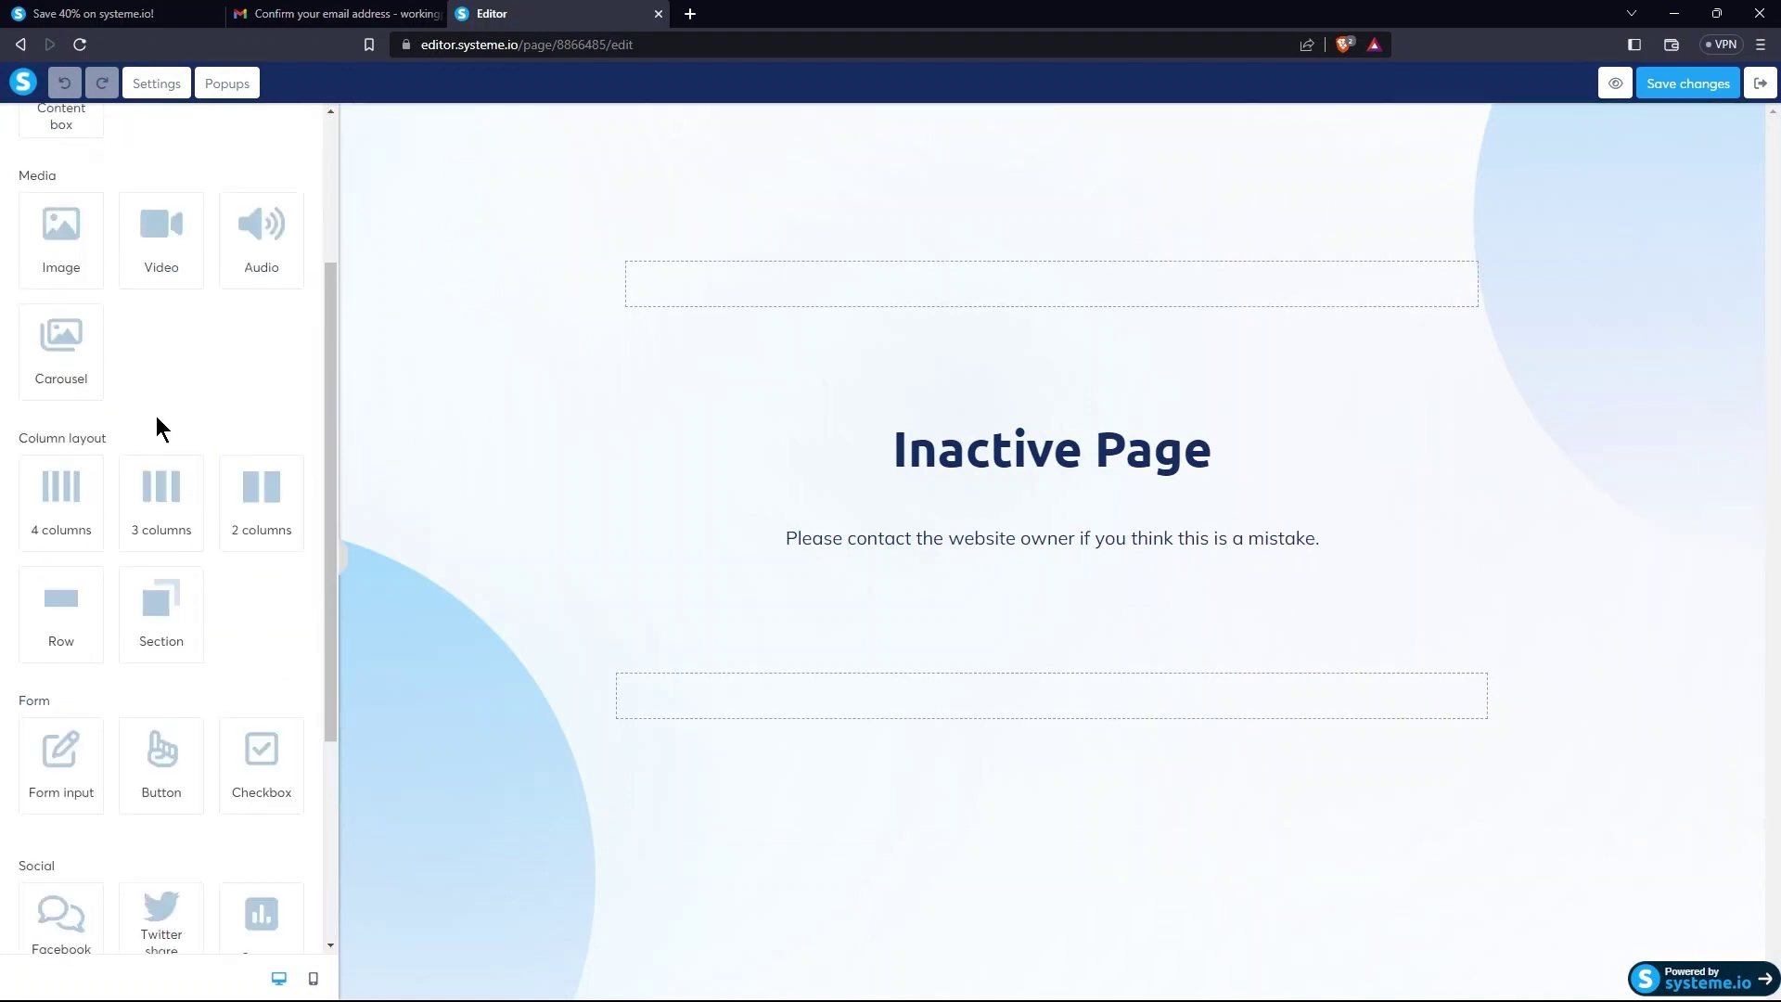
{"action": "scroll", "coordinate": [139, 724], "scroll_direction": "up", "scroll_amount": 6}
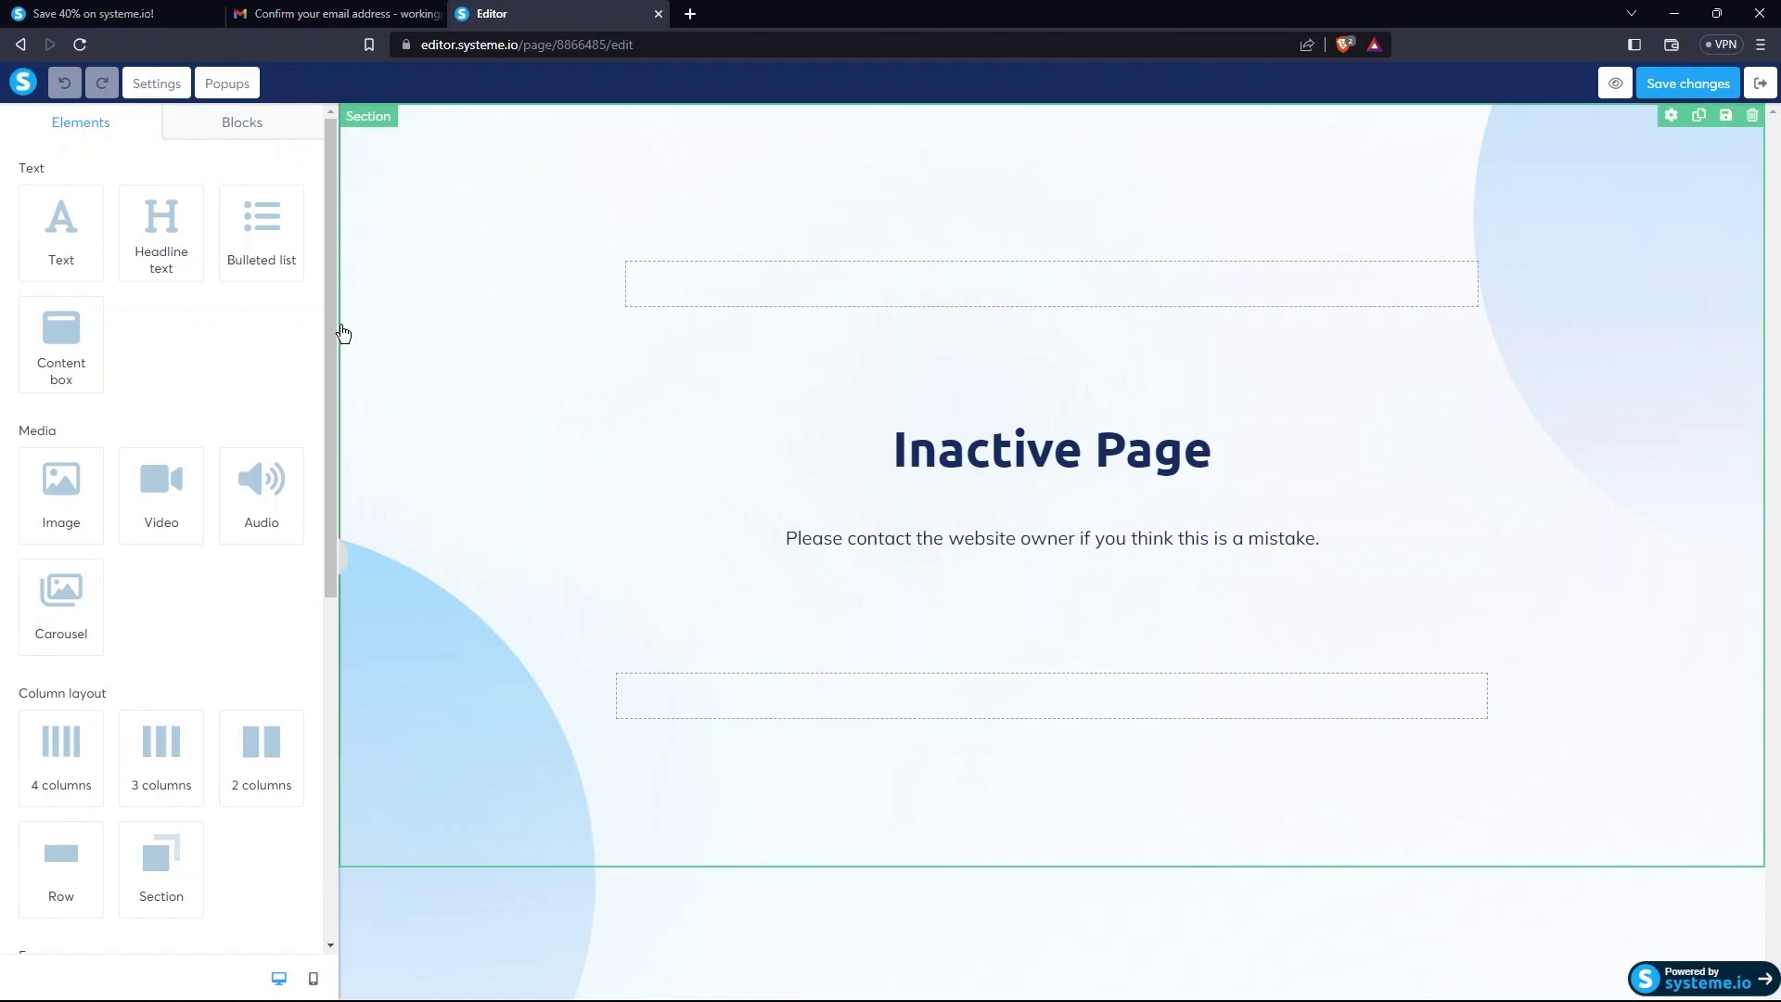
{"action": "left_click", "coordinate": [20, 44]}
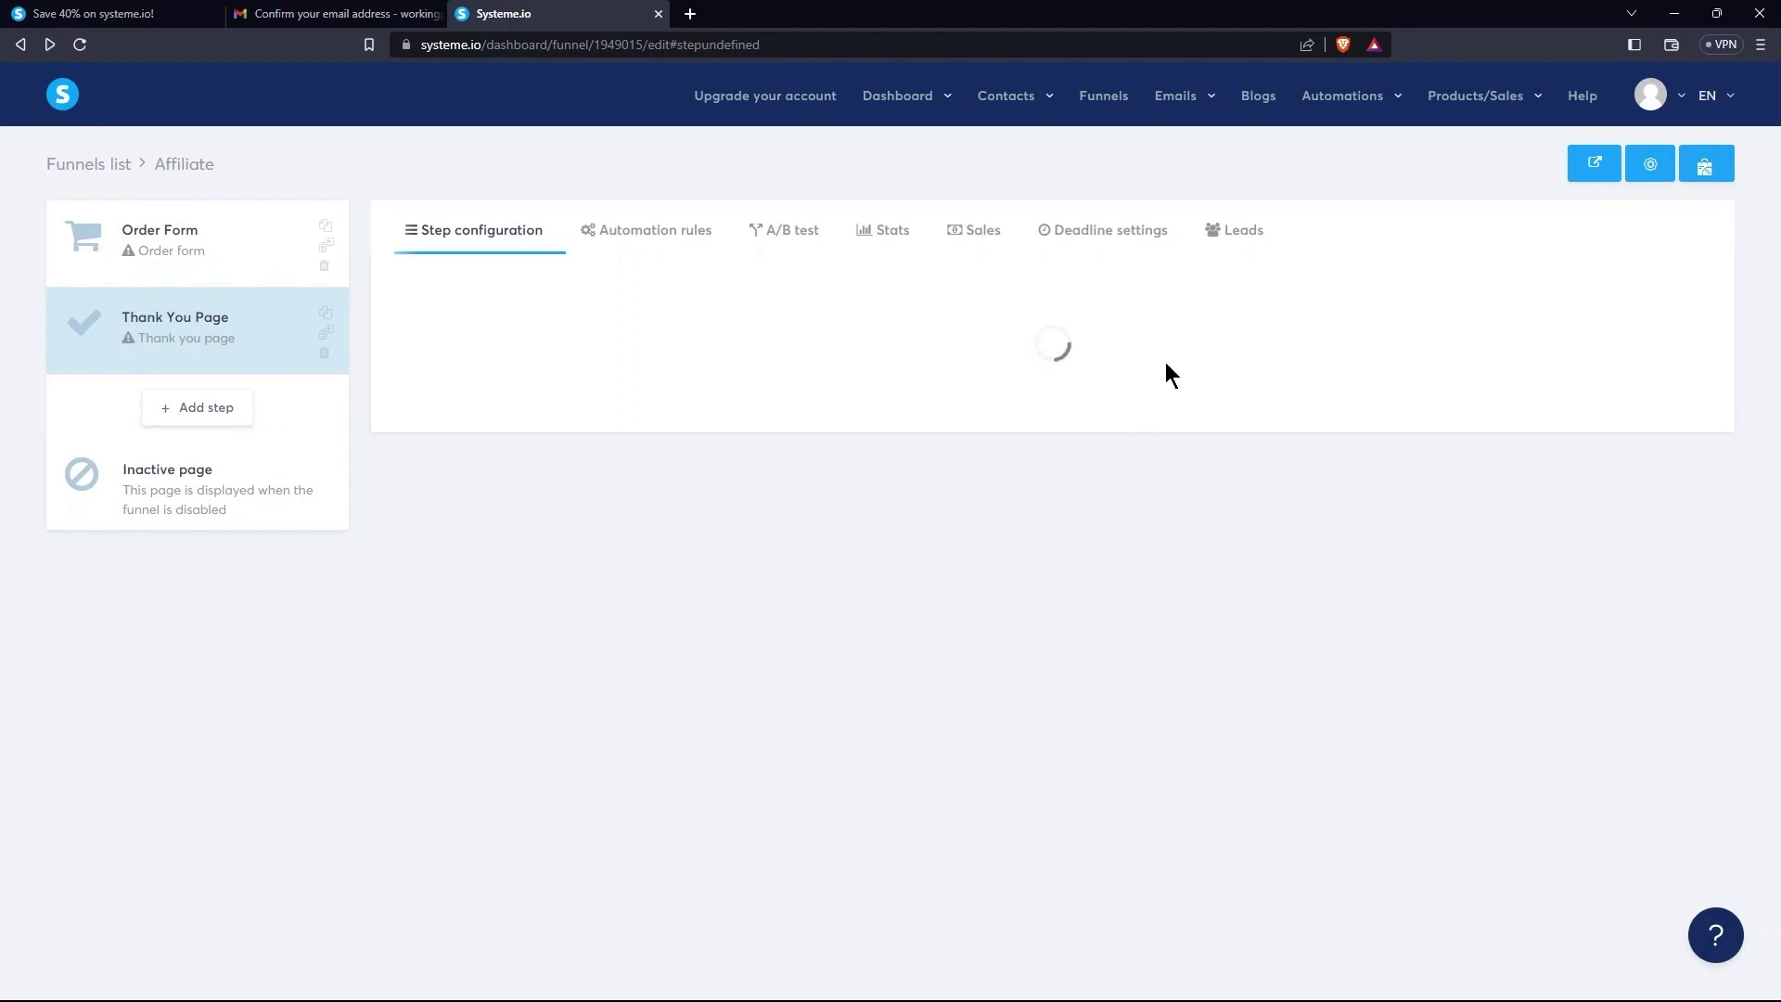
Step: Start a new newsletter with subject 'ABout Affiliate' and enter the sender name
{"action": "mouse_move", "coordinate": [1176, 111]}
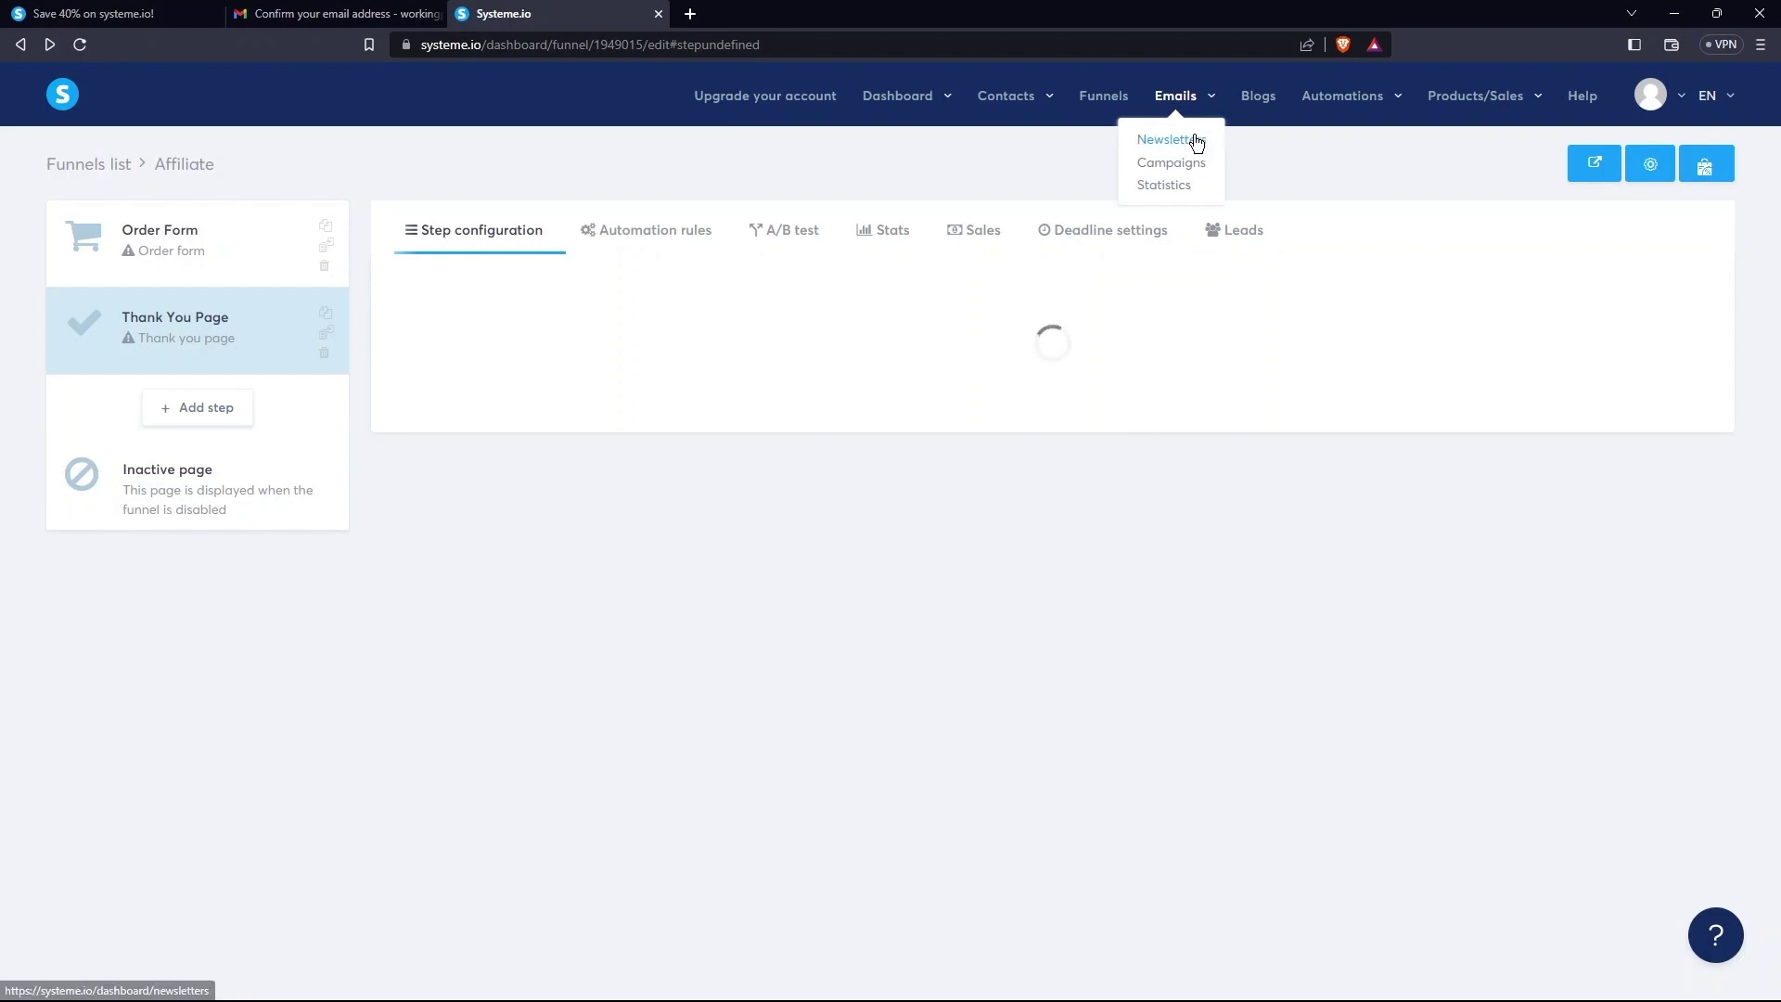
{"action": "left_click", "coordinate": [1196, 141]}
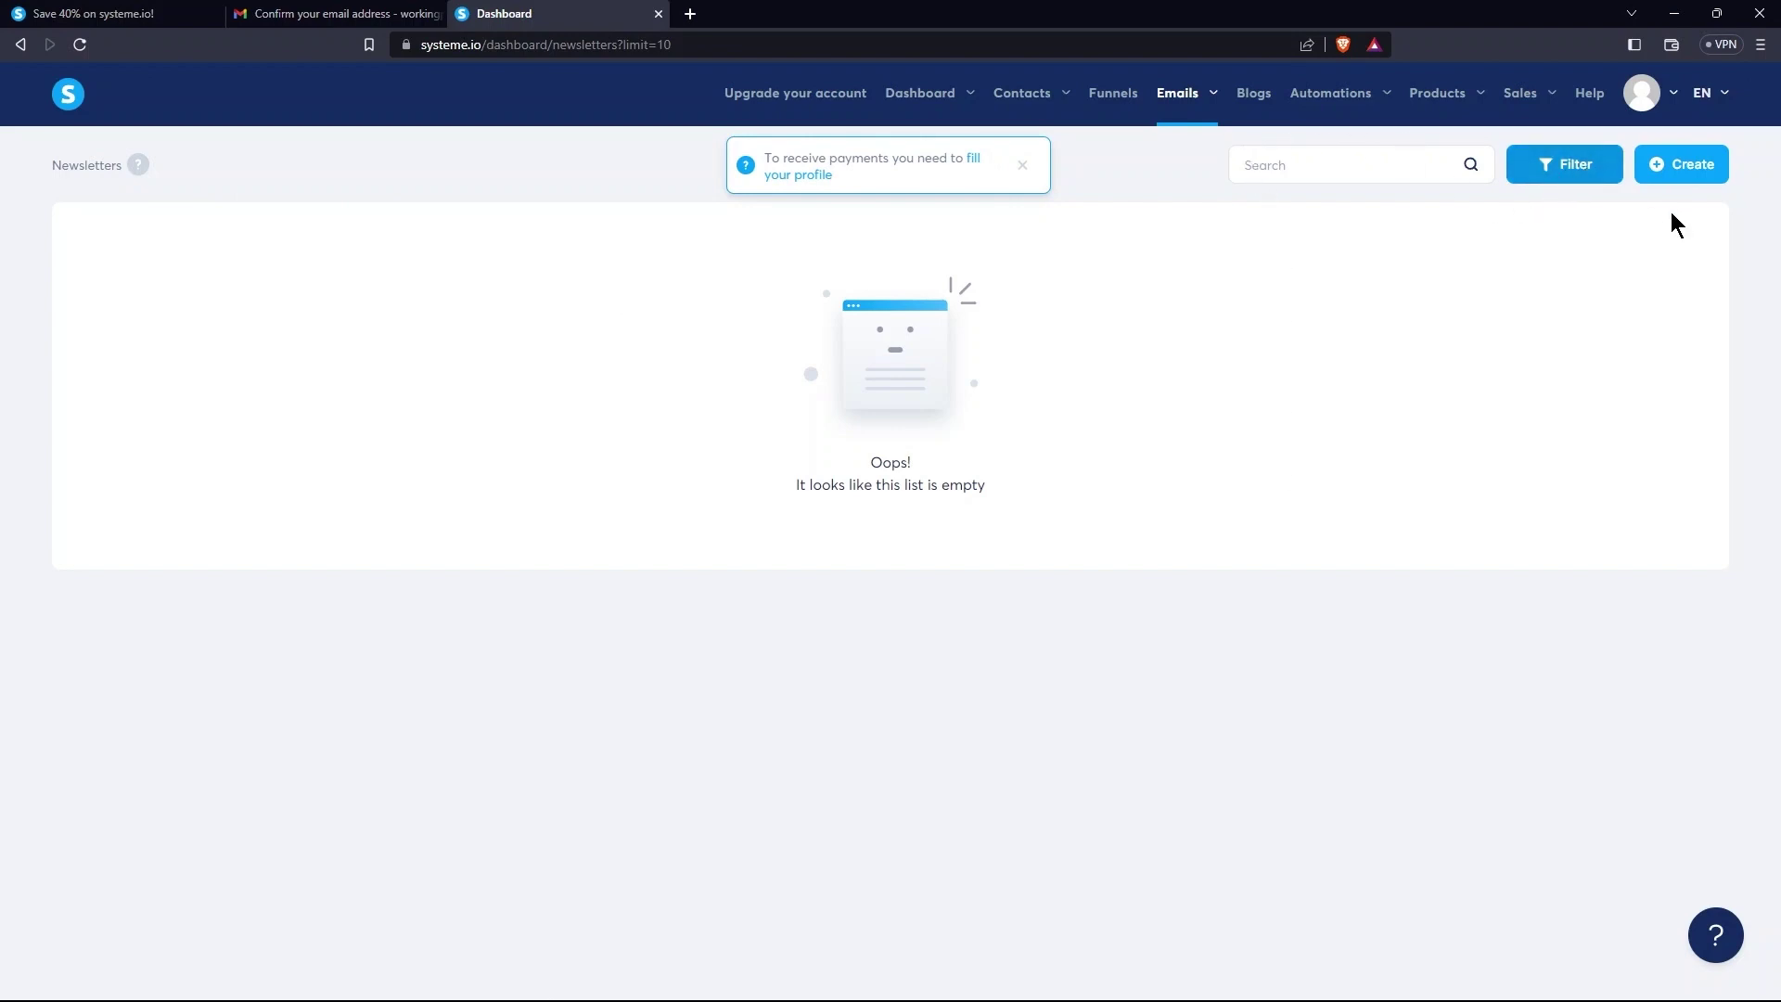
{"action": "left_click", "coordinate": [1689, 172]}
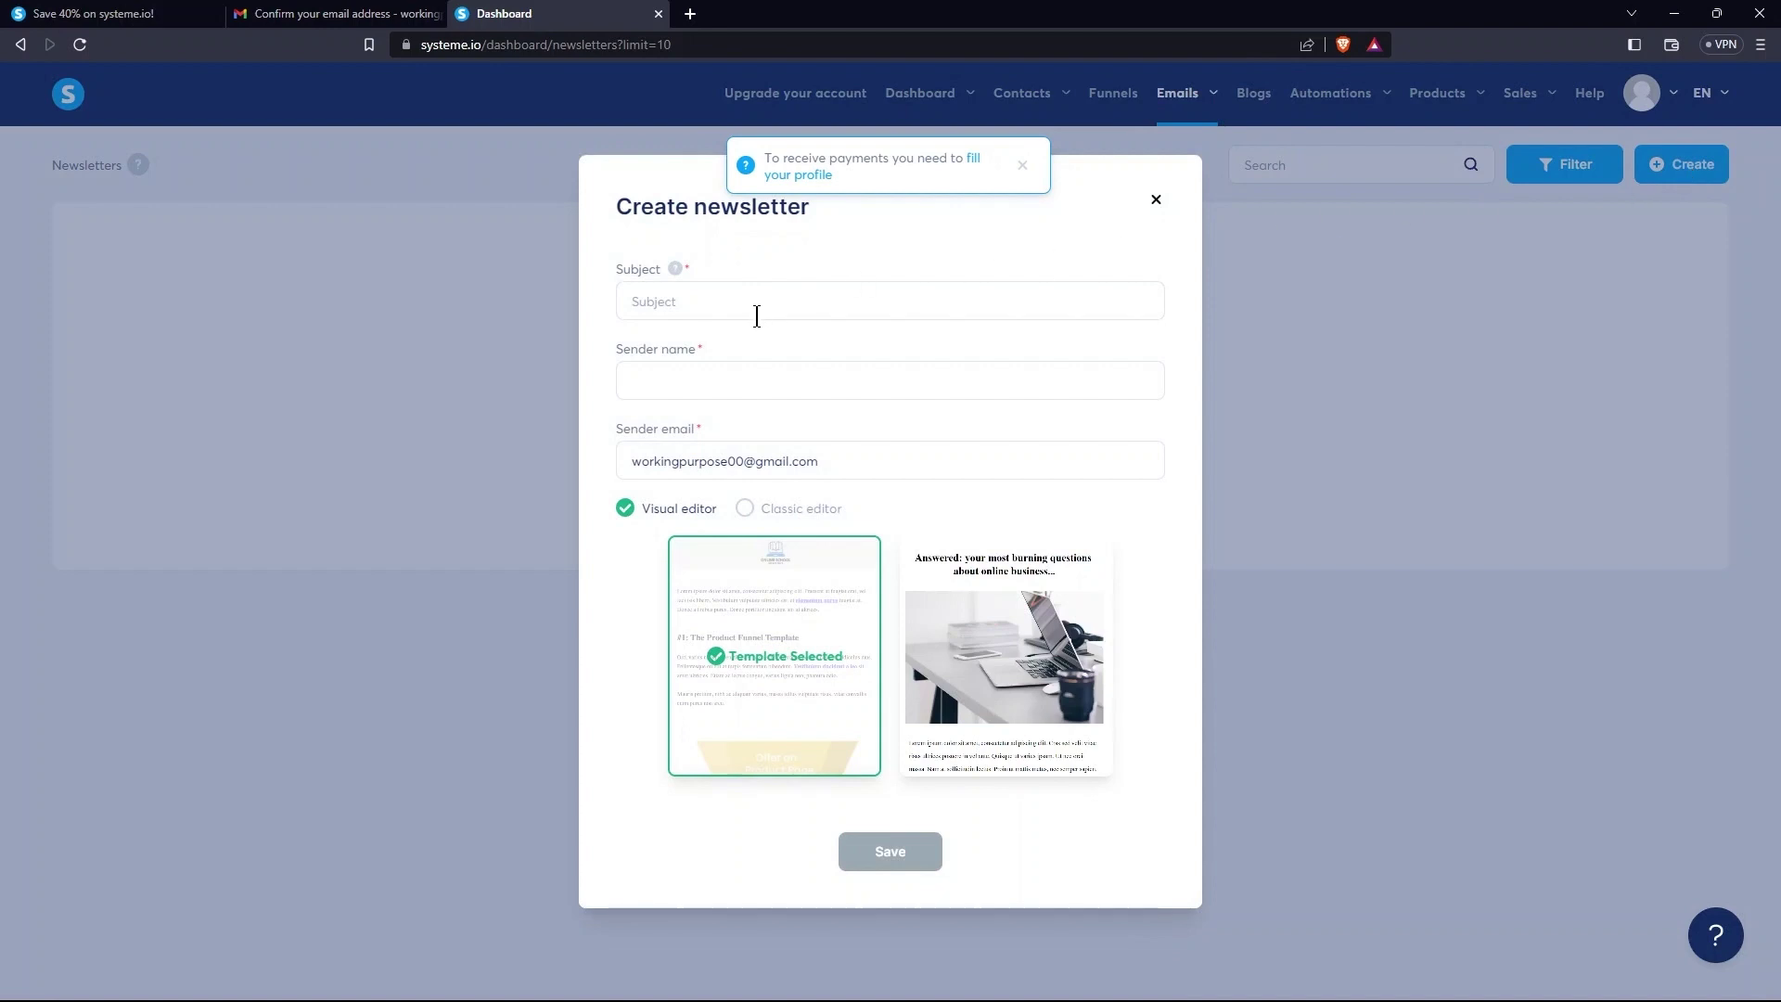
{"action": "left_click", "coordinate": [757, 316]}
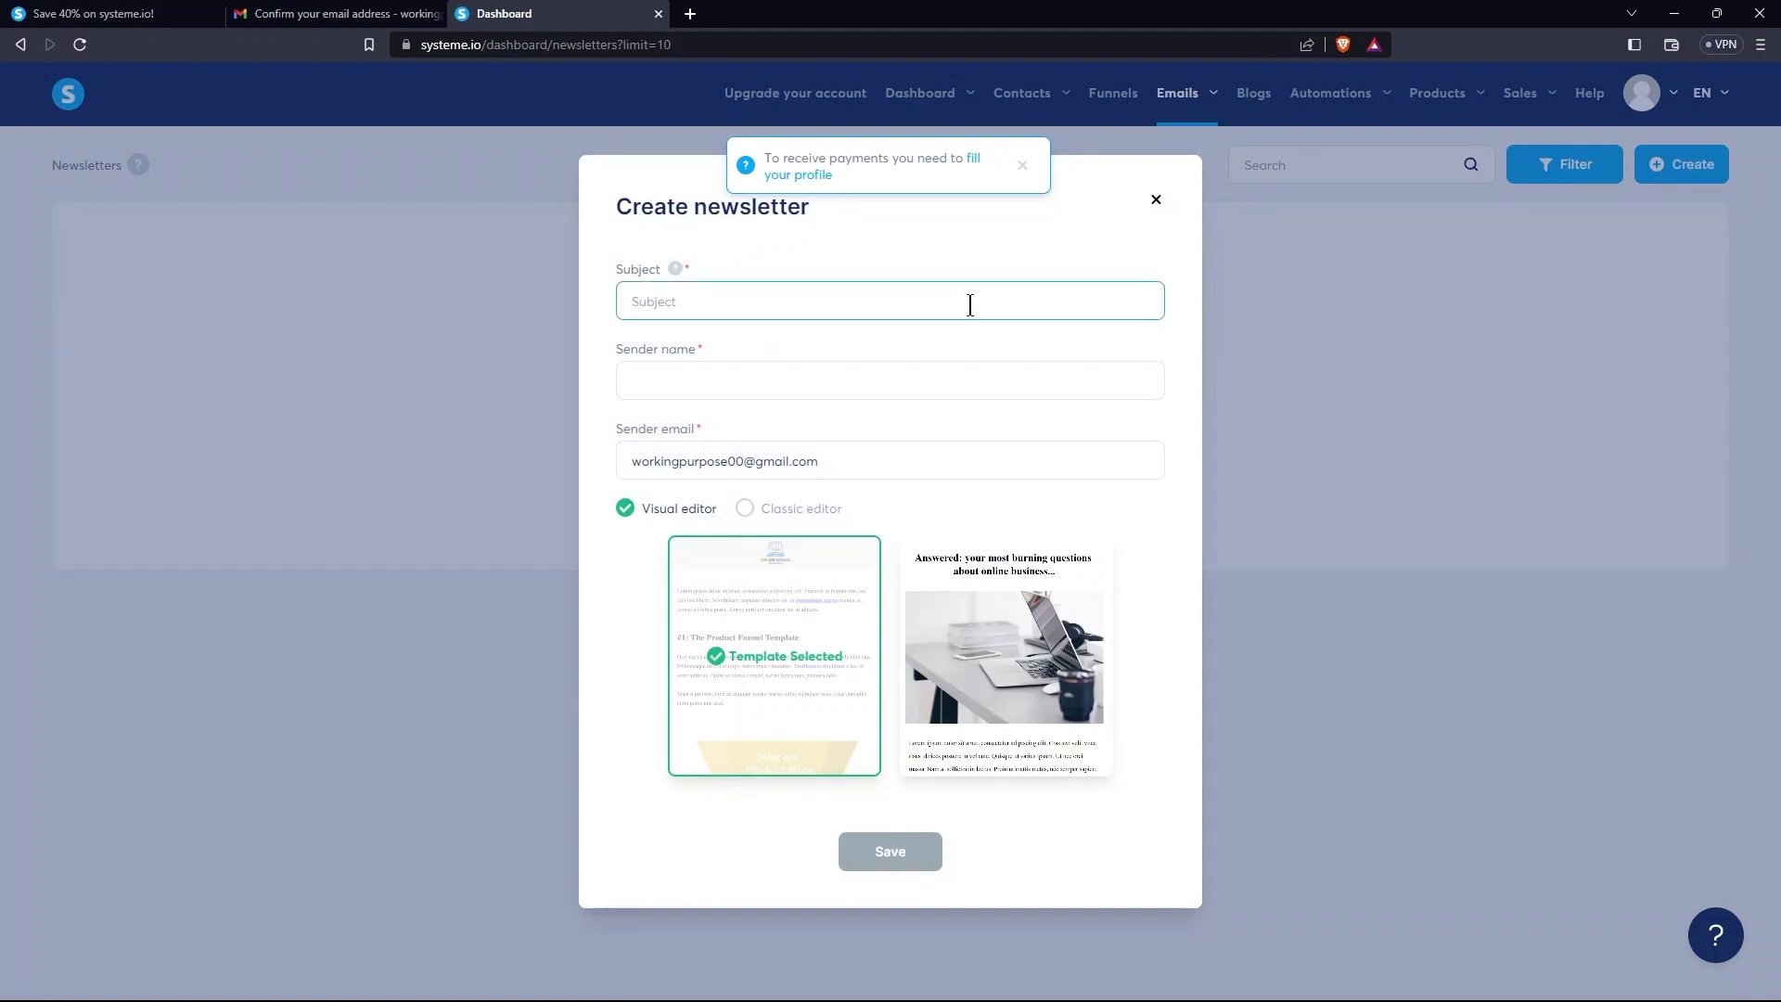
{"action": "type", "text": "ABout Affiliate"}
{"action": "left_click", "coordinate": [731, 381]}
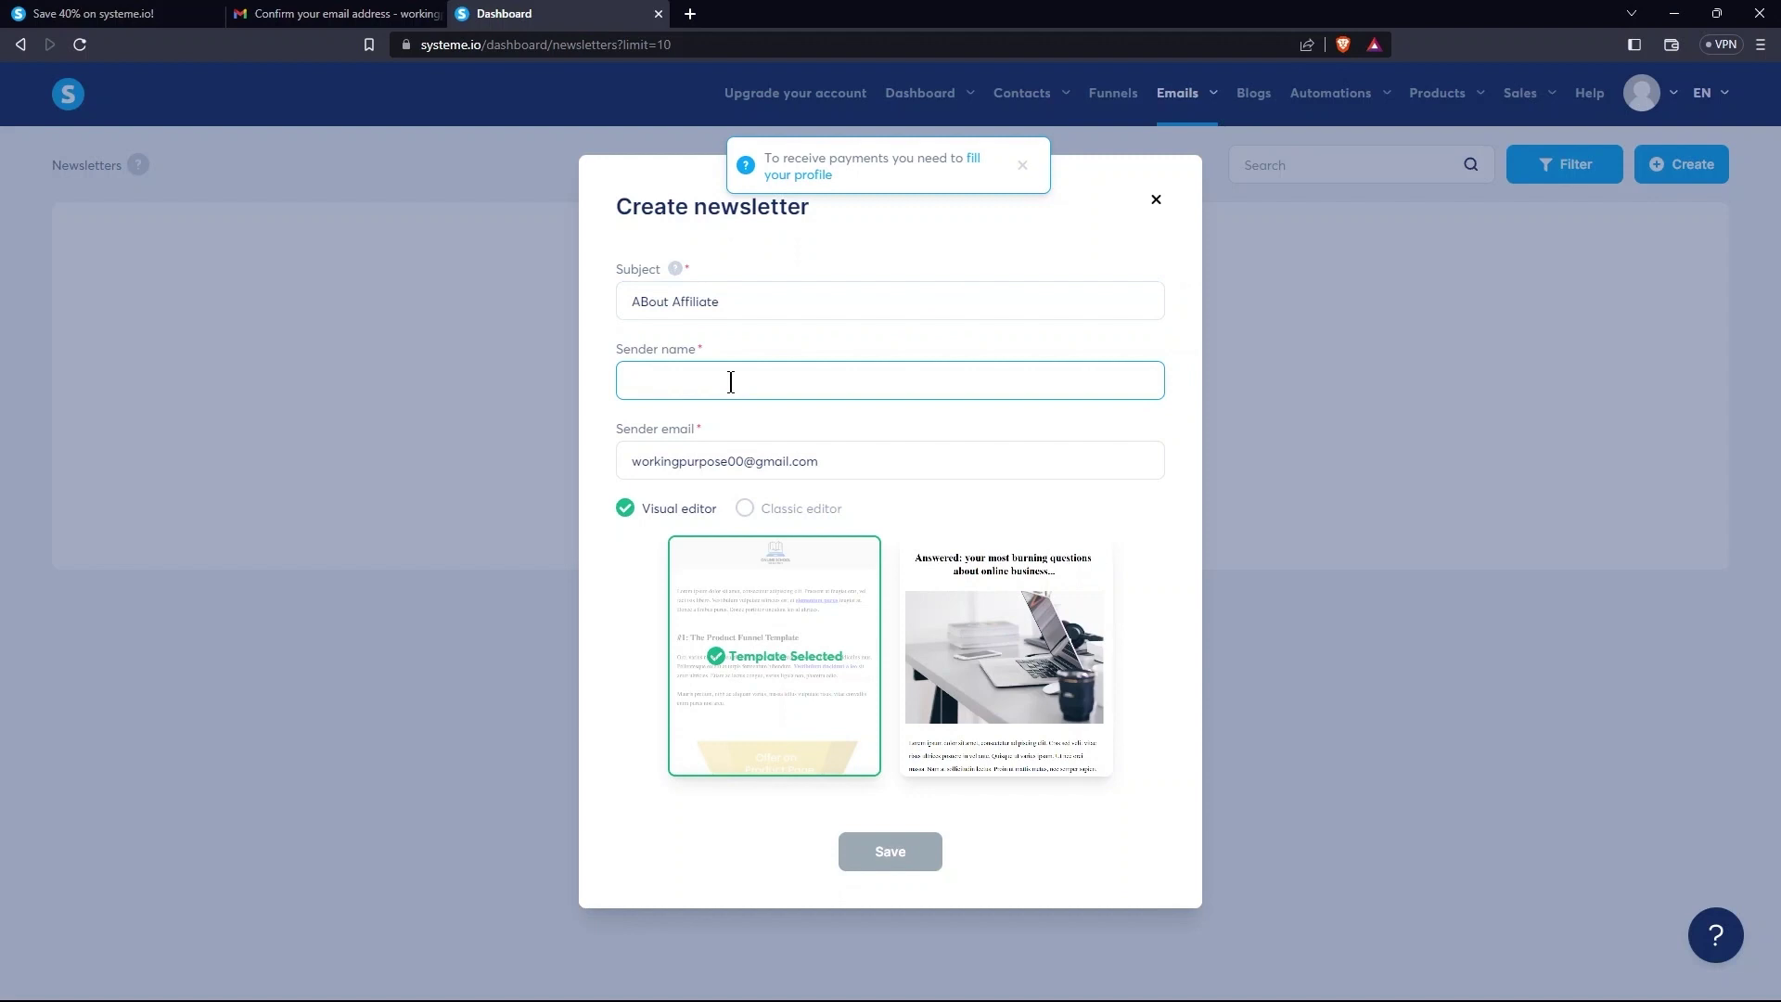
{"action": "type", "text": "John Doe"}
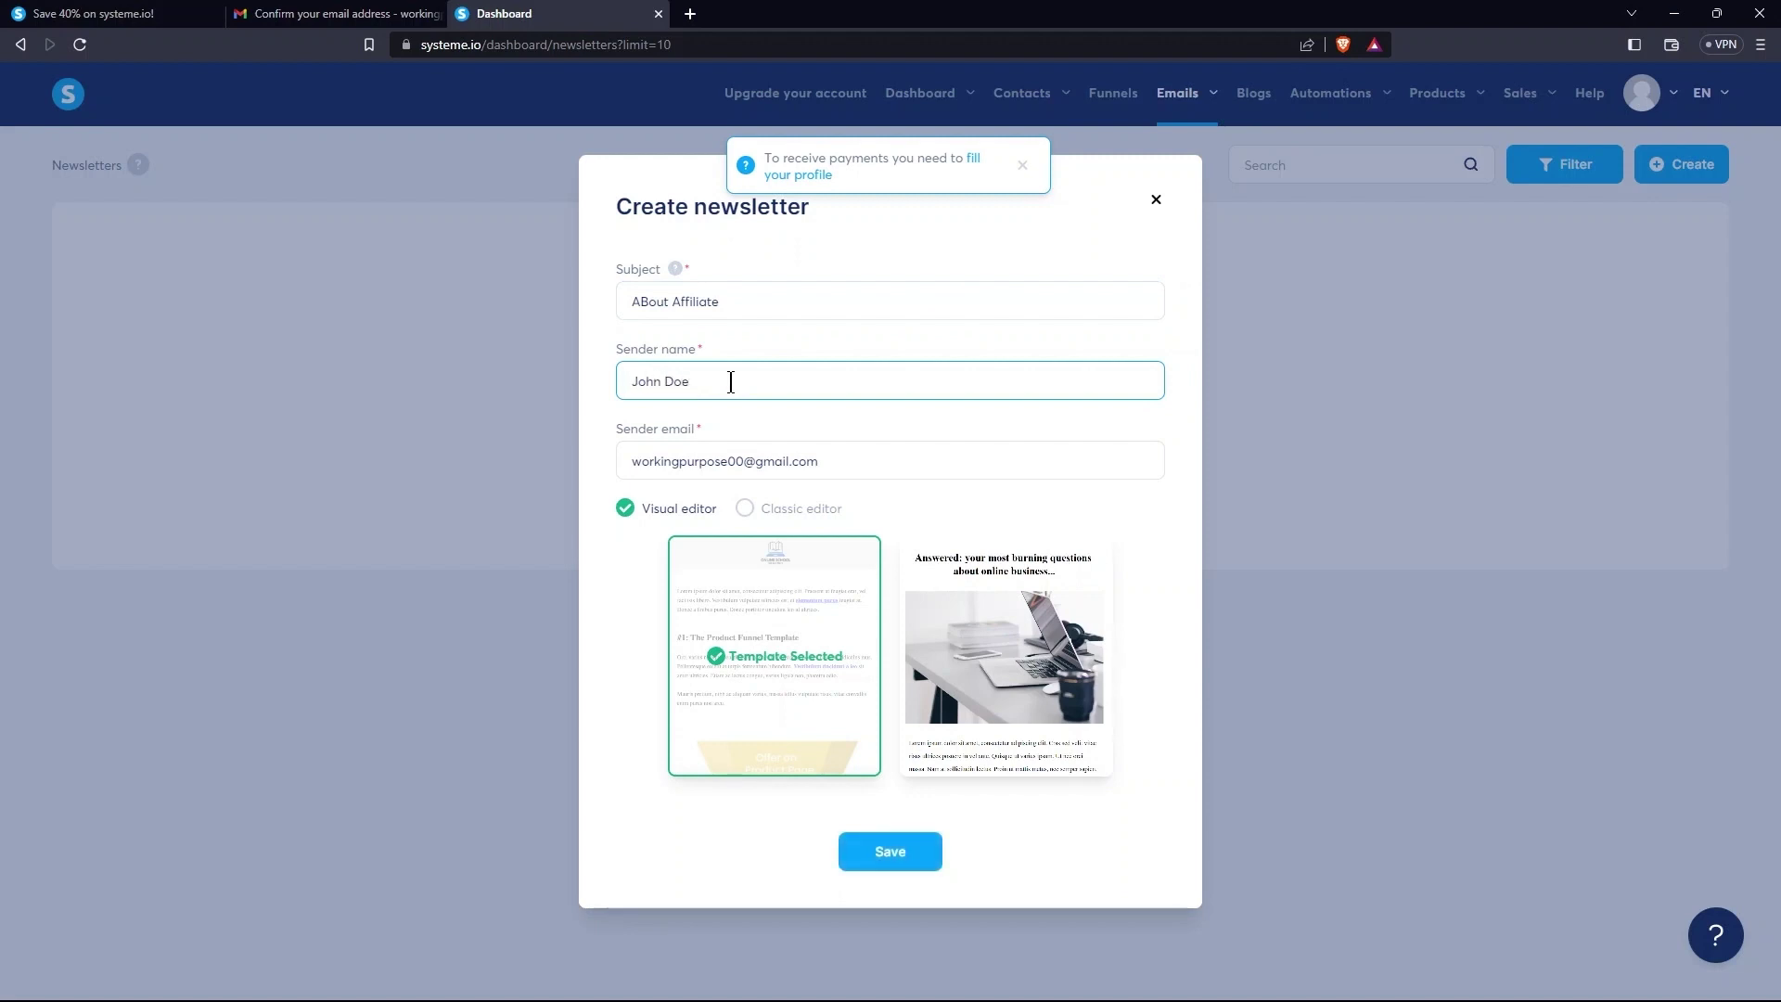
Step: Pick the first visual-editor template and save the newsletter
{"action": "left_click_drag", "start_coordinate": [631, 427], "coordinate": [696, 425]}
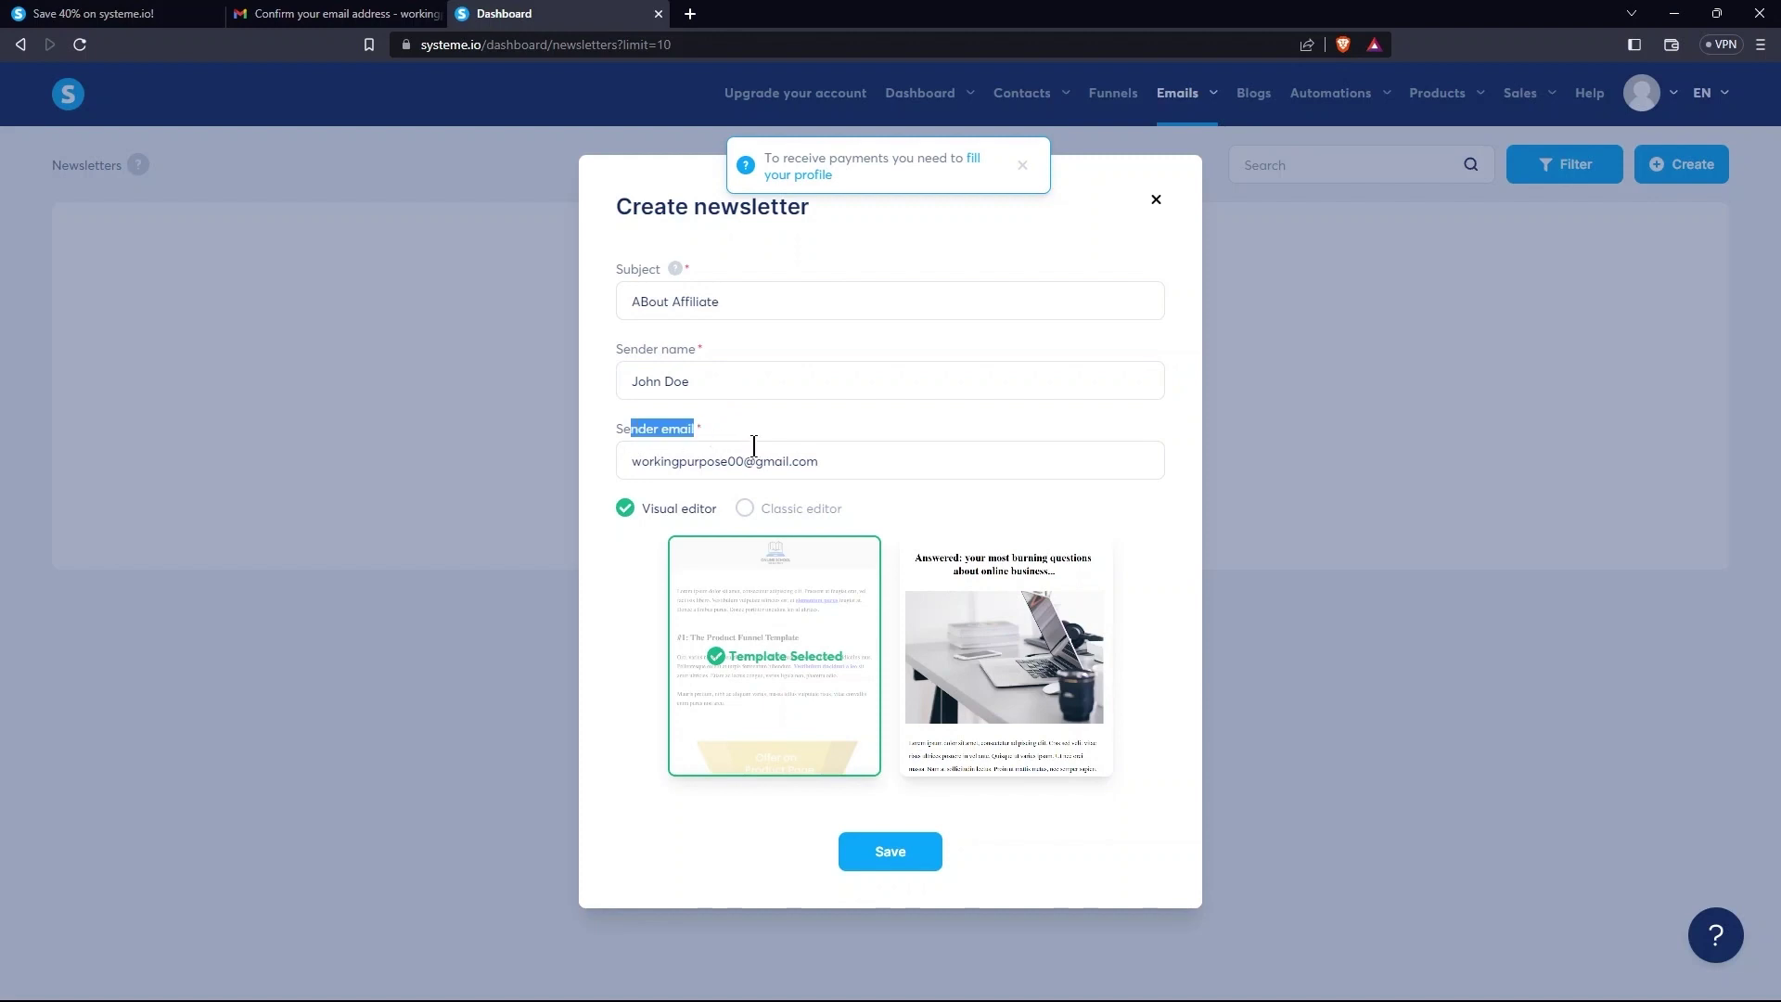
{"action": "mouse_move", "coordinate": [946, 666]}
{"action": "left_click", "coordinate": [746, 510]}
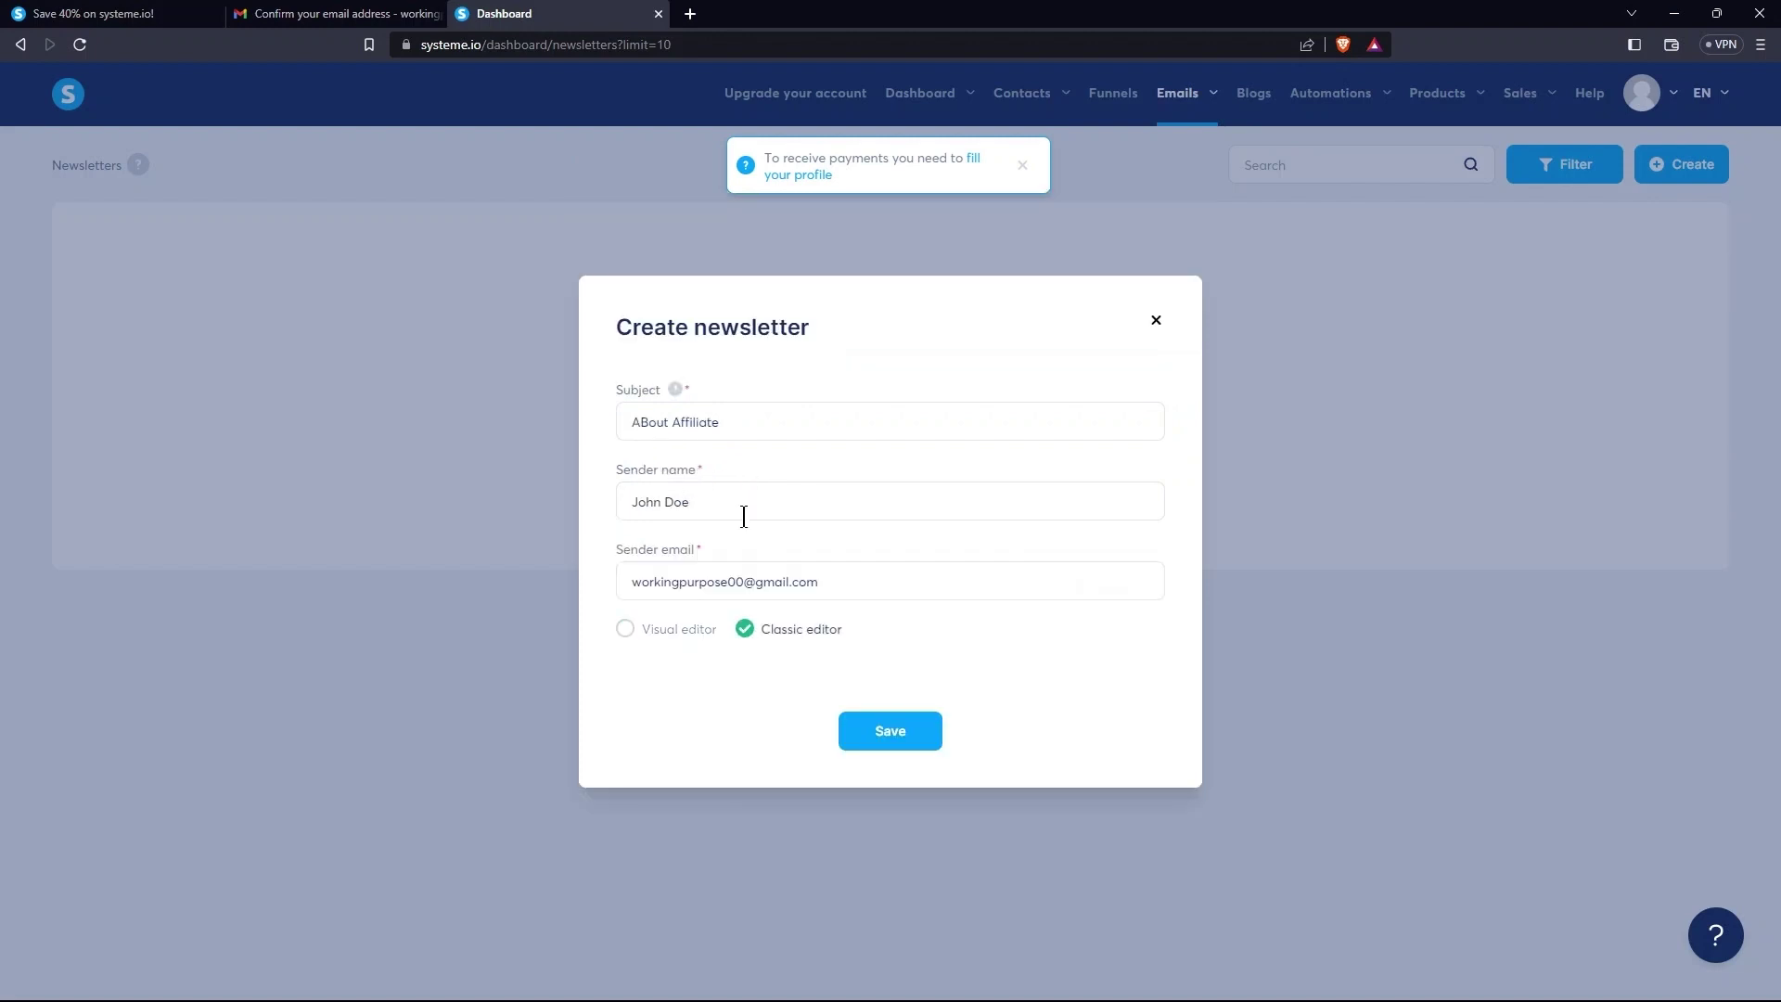
{"action": "left_click", "coordinate": [630, 632]}
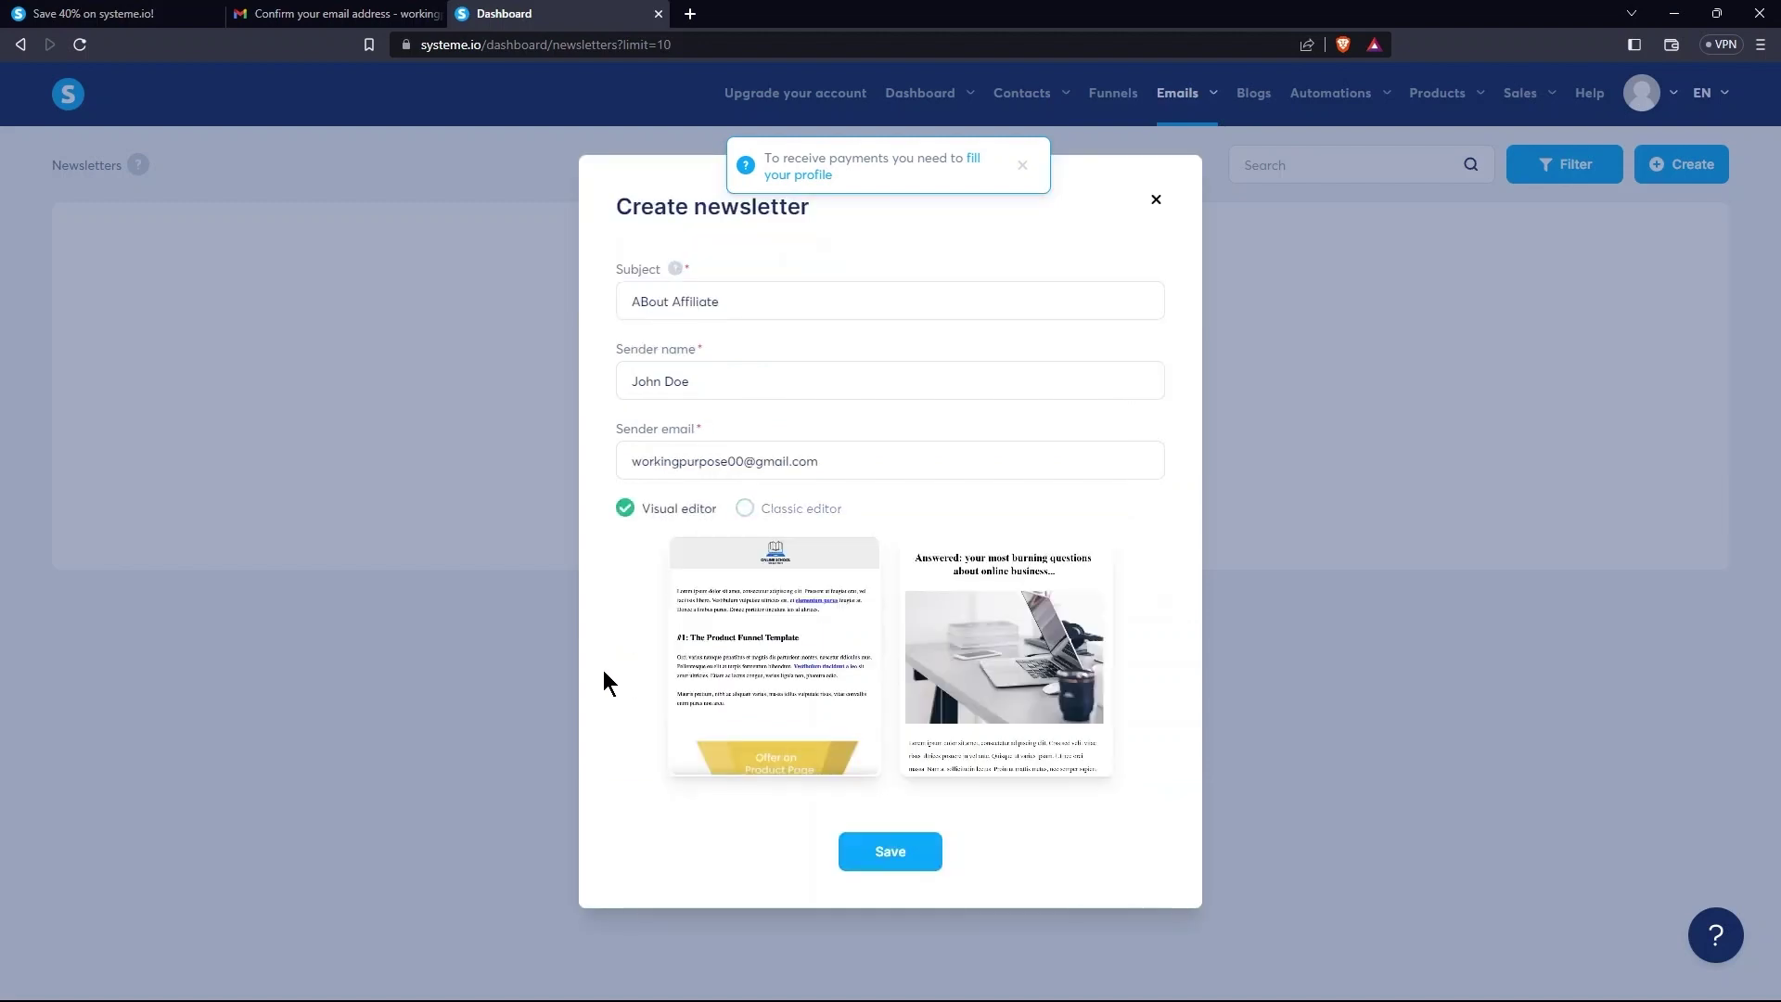
{"action": "mouse_move", "coordinate": [762, 688]}
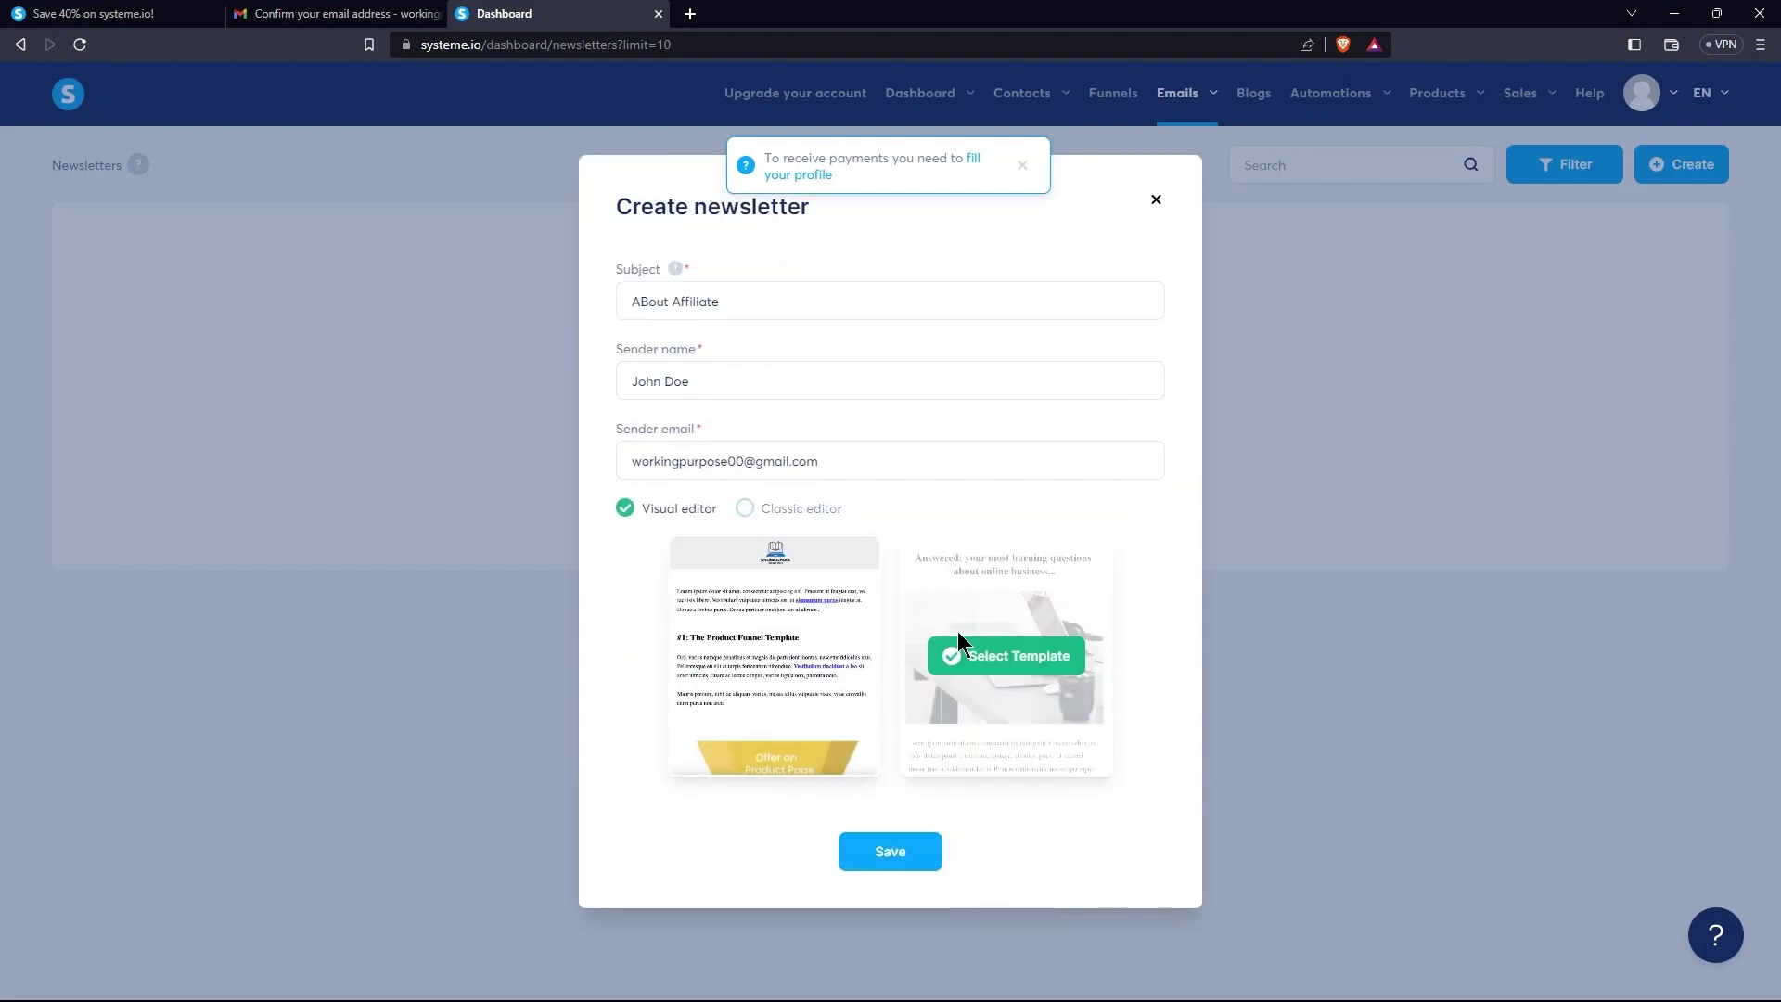
{"action": "left_click", "coordinate": [796, 656]}
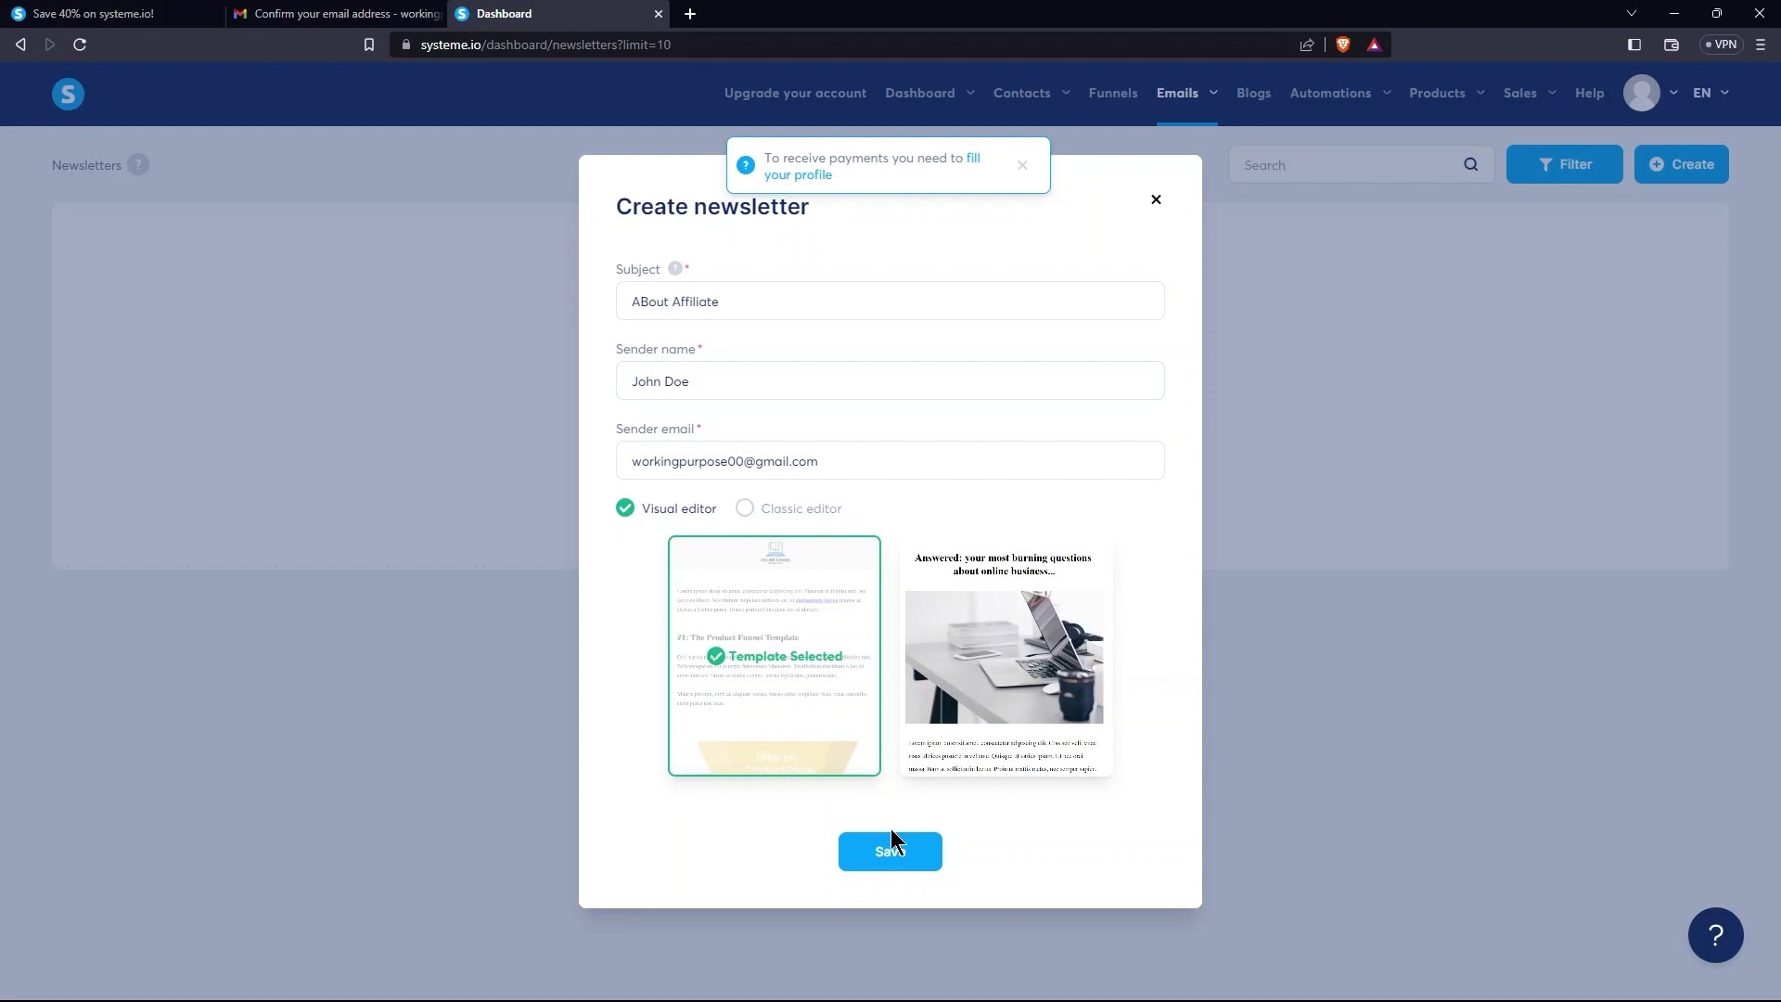
{"action": "left_click", "coordinate": [906, 863]}
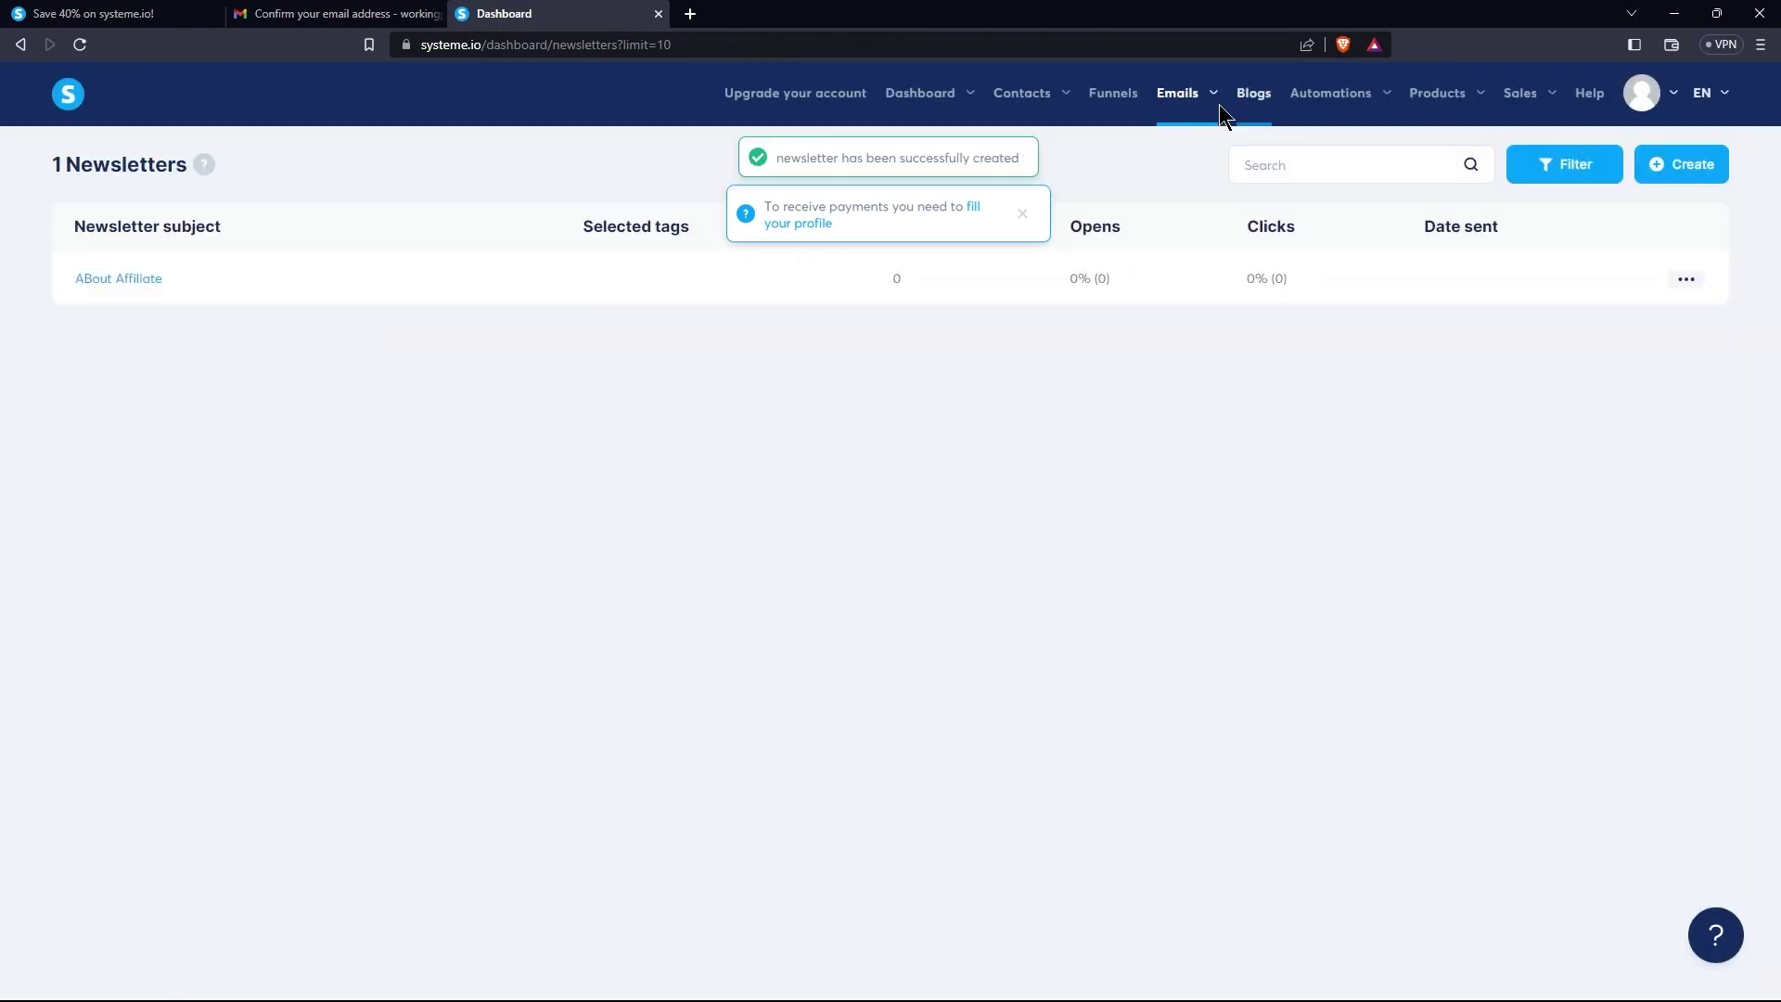
{"action": "mouse_move", "coordinate": [1209, 140]}
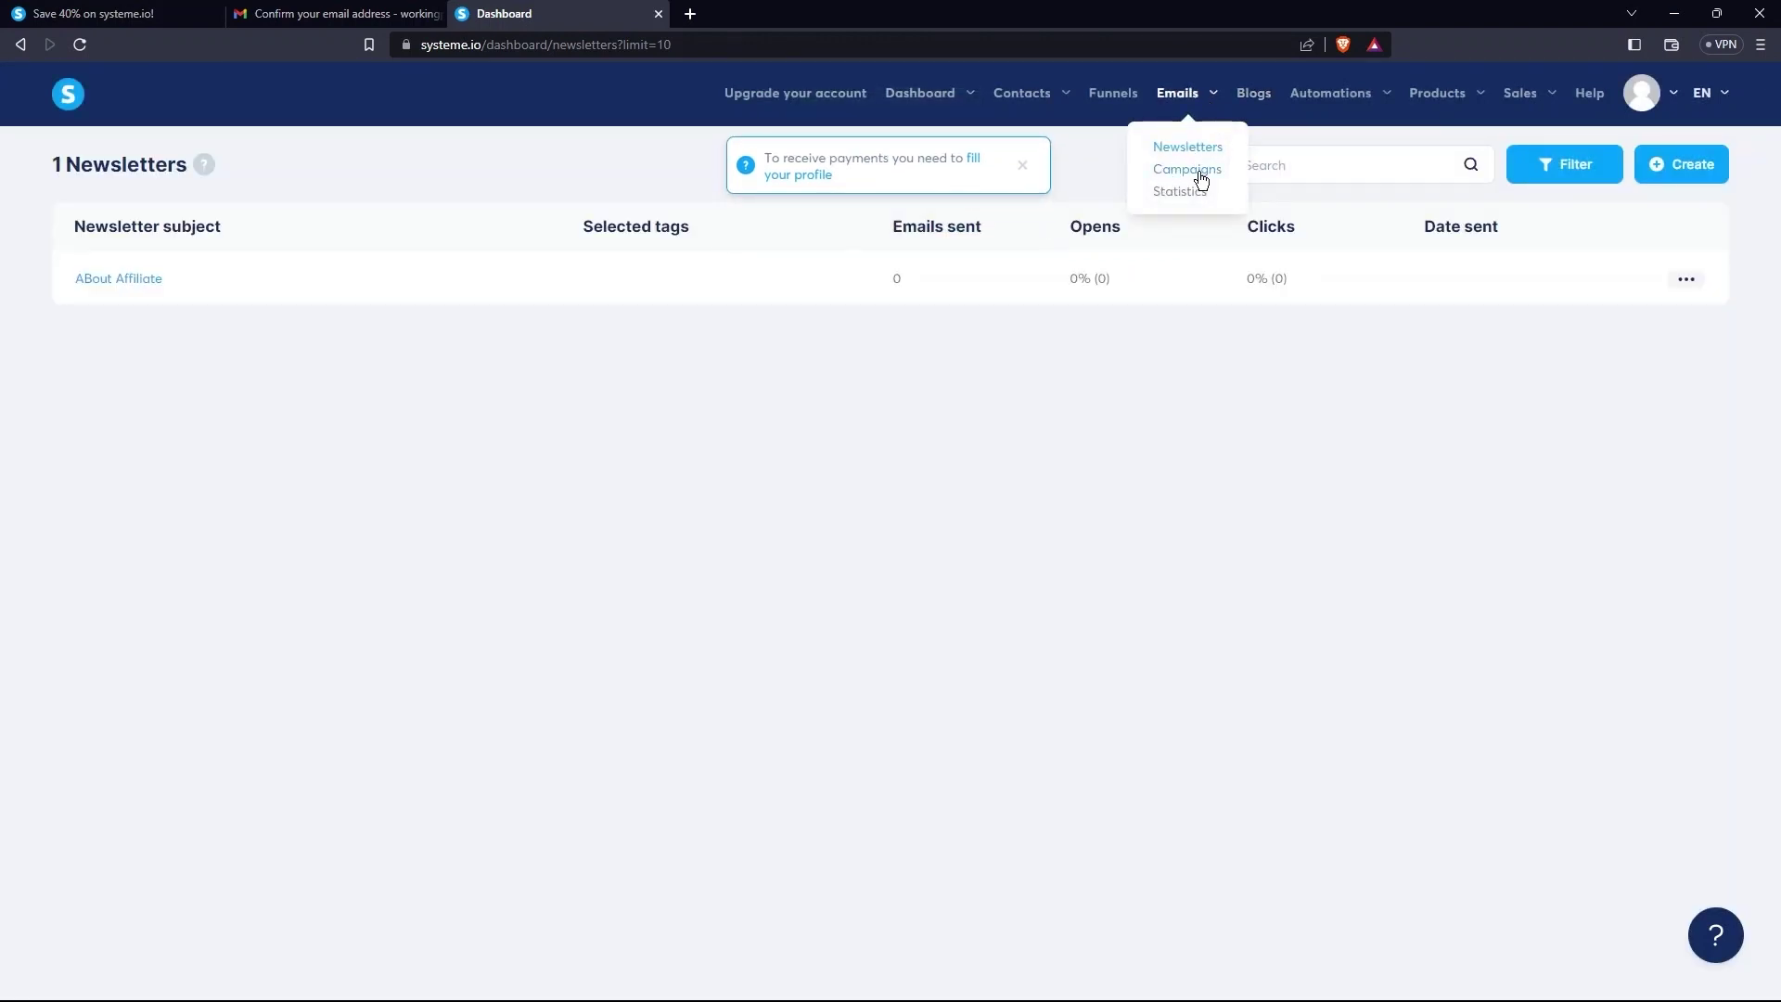
Step: On the Campaigns page, add 'Campaign about Affiliate' described as 'This is a test'
{"action": "left_click", "coordinate": [1188, 170]}
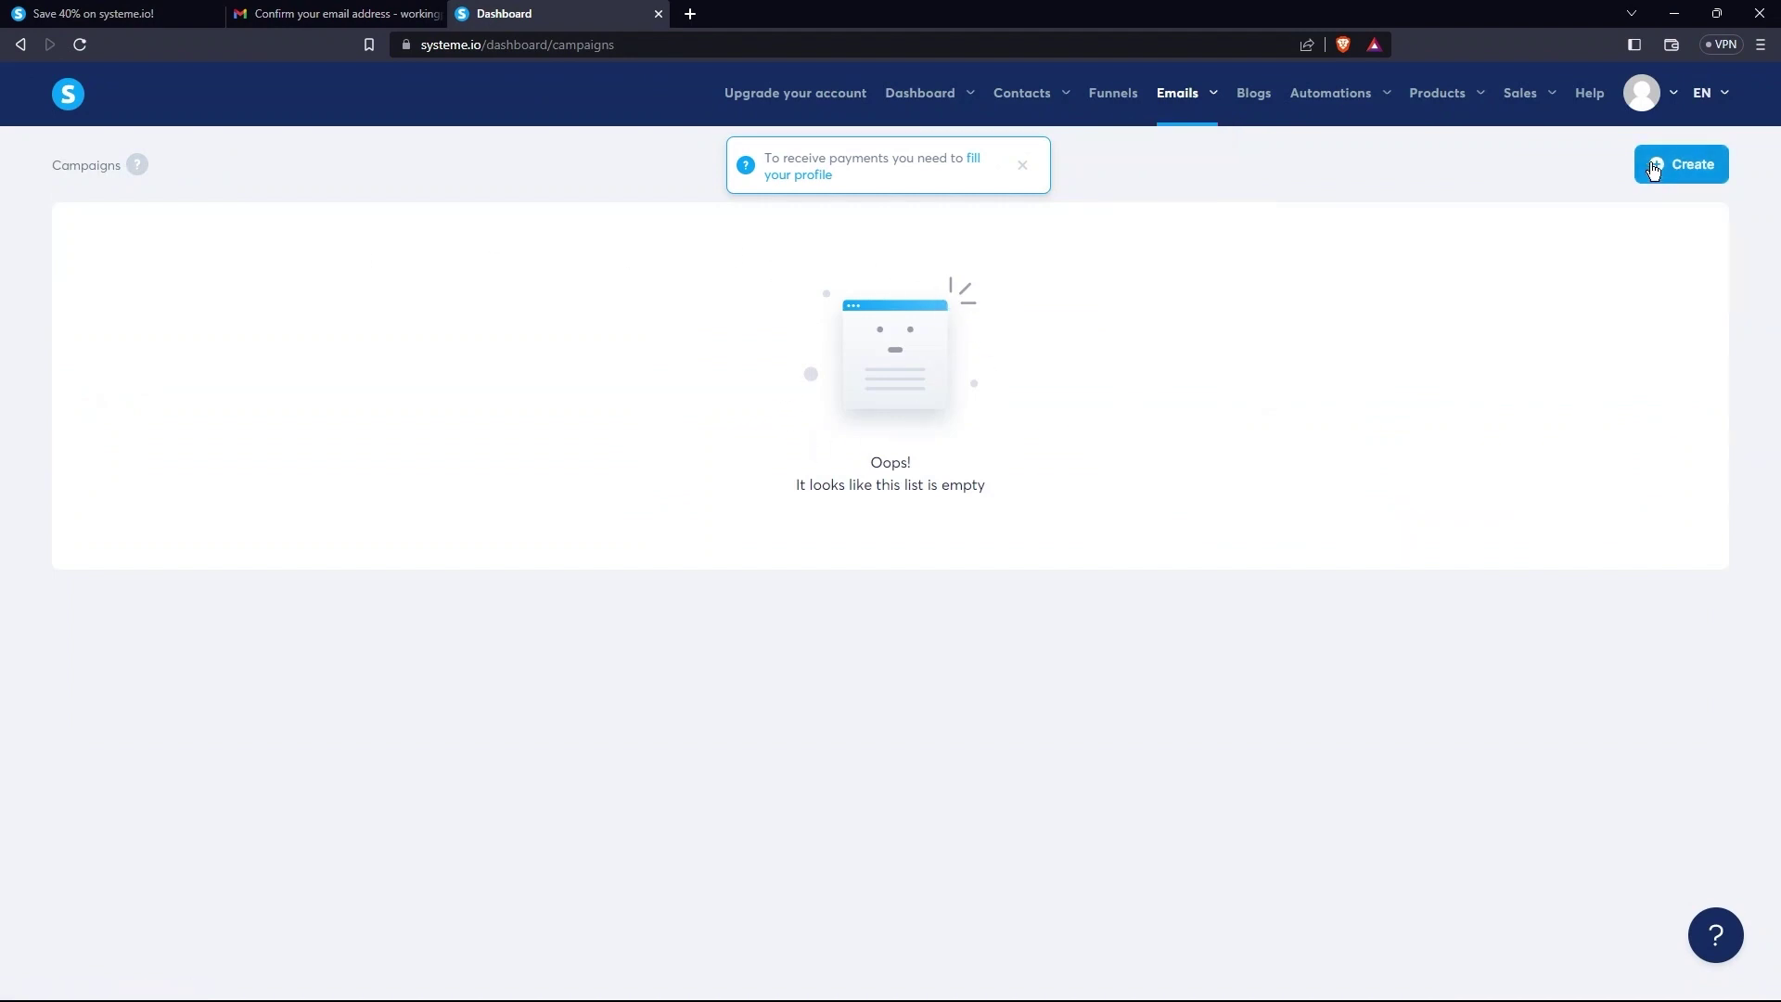
{"action": "left_click", "coordinate": [1704, 163]}
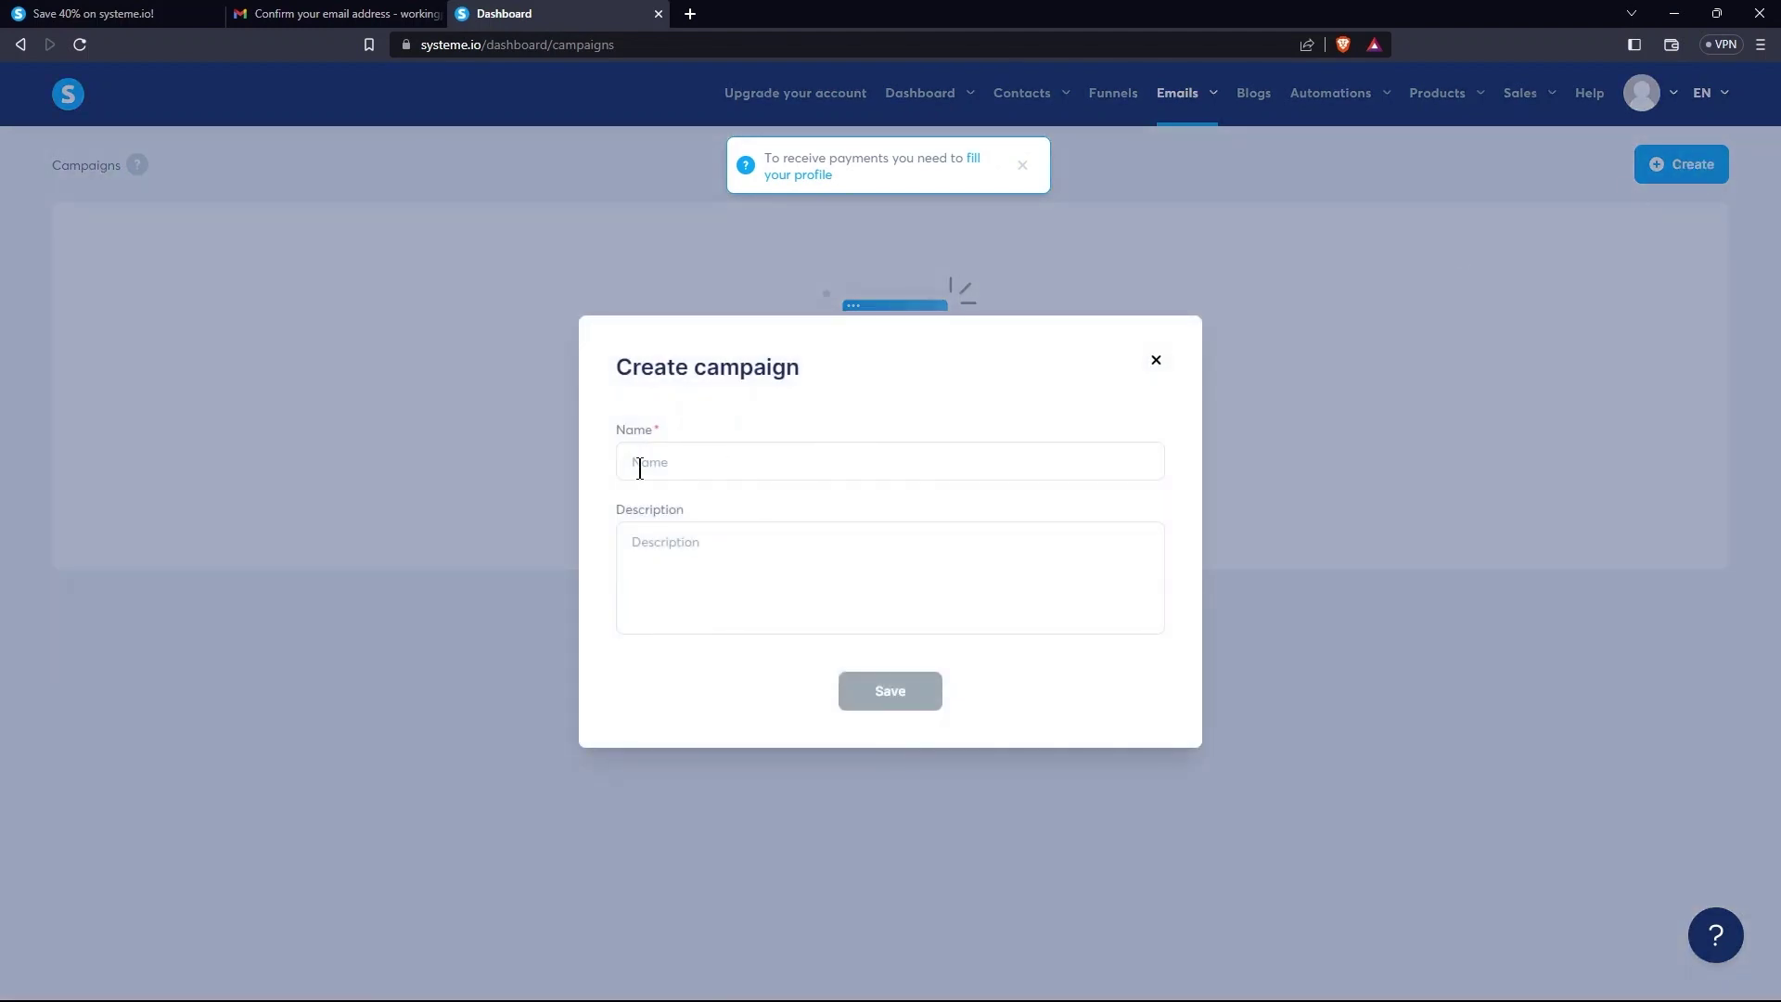
{"action": "left_click", "coordinate": [639, 468]}
{"action": "type", "text": "Campaign about Affiliate"}
{"action": "left_click", "coordinate": [641, 547]}
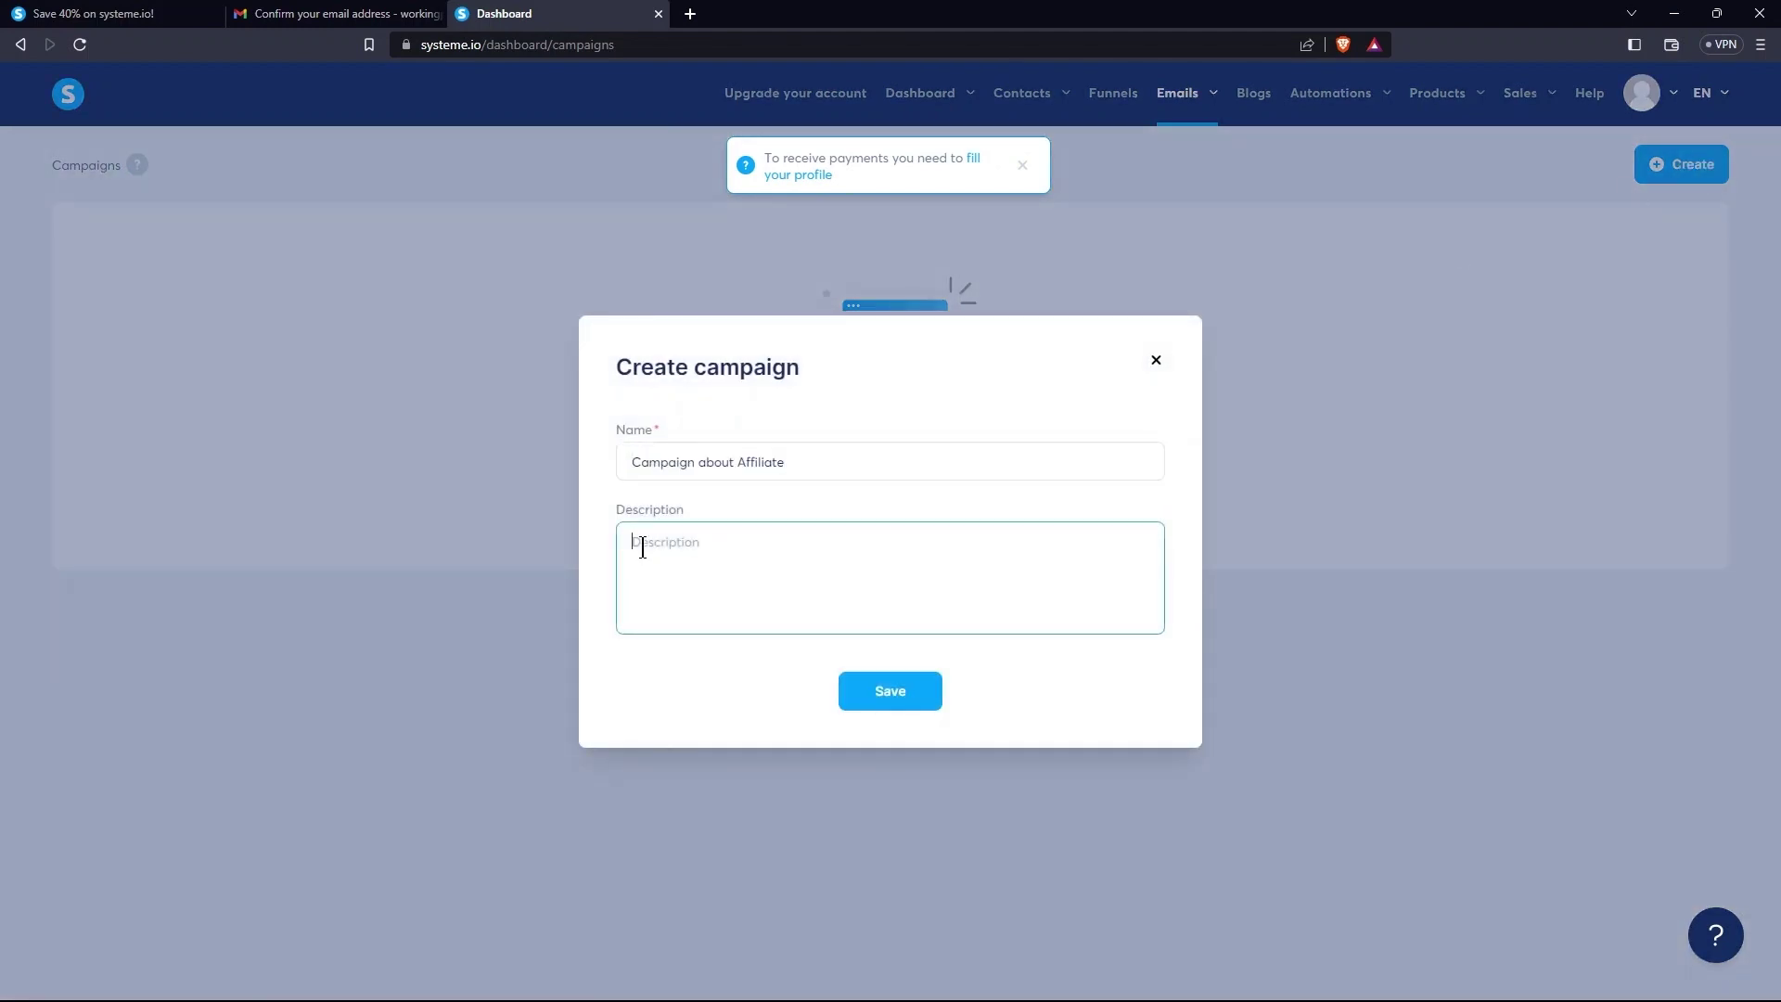
{"action": "type", "text": "This is a test"}
{"action": "left_click", "coordinate": [899, 701]}
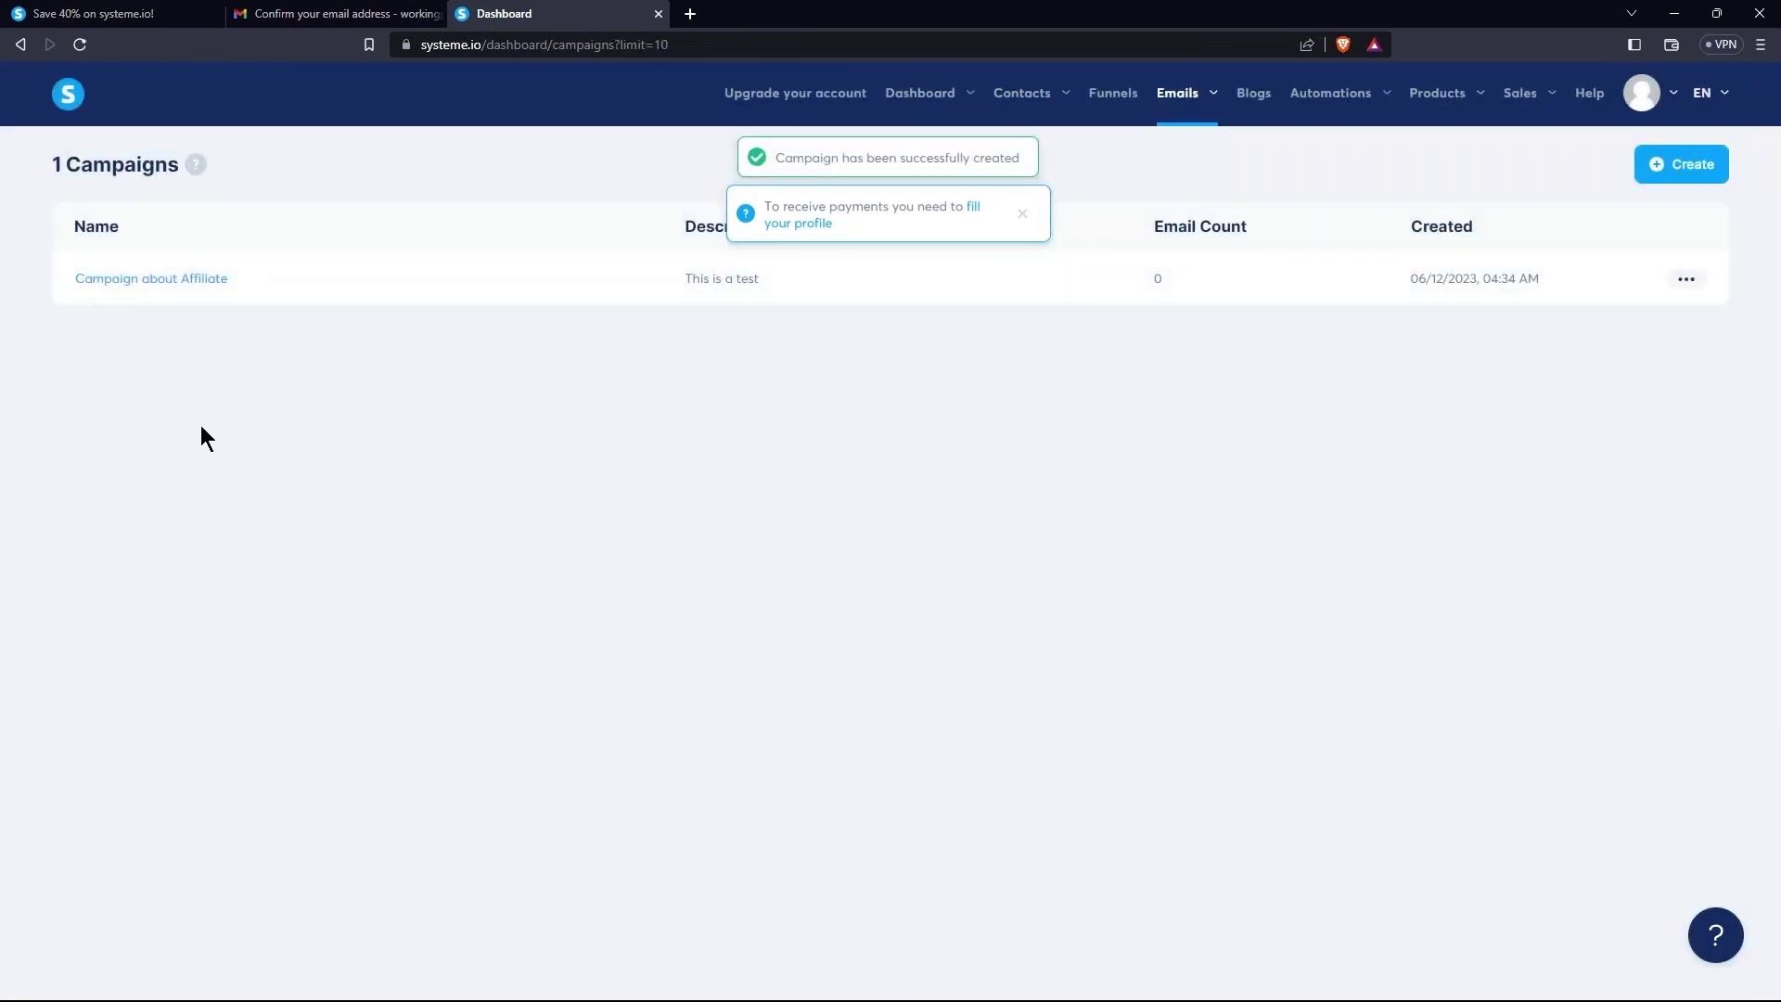
Step: Open Campaign about Affiliate, begin a visual-editor email step, then discard it
{"action": "left_click", "coordinate": [164, 278]}
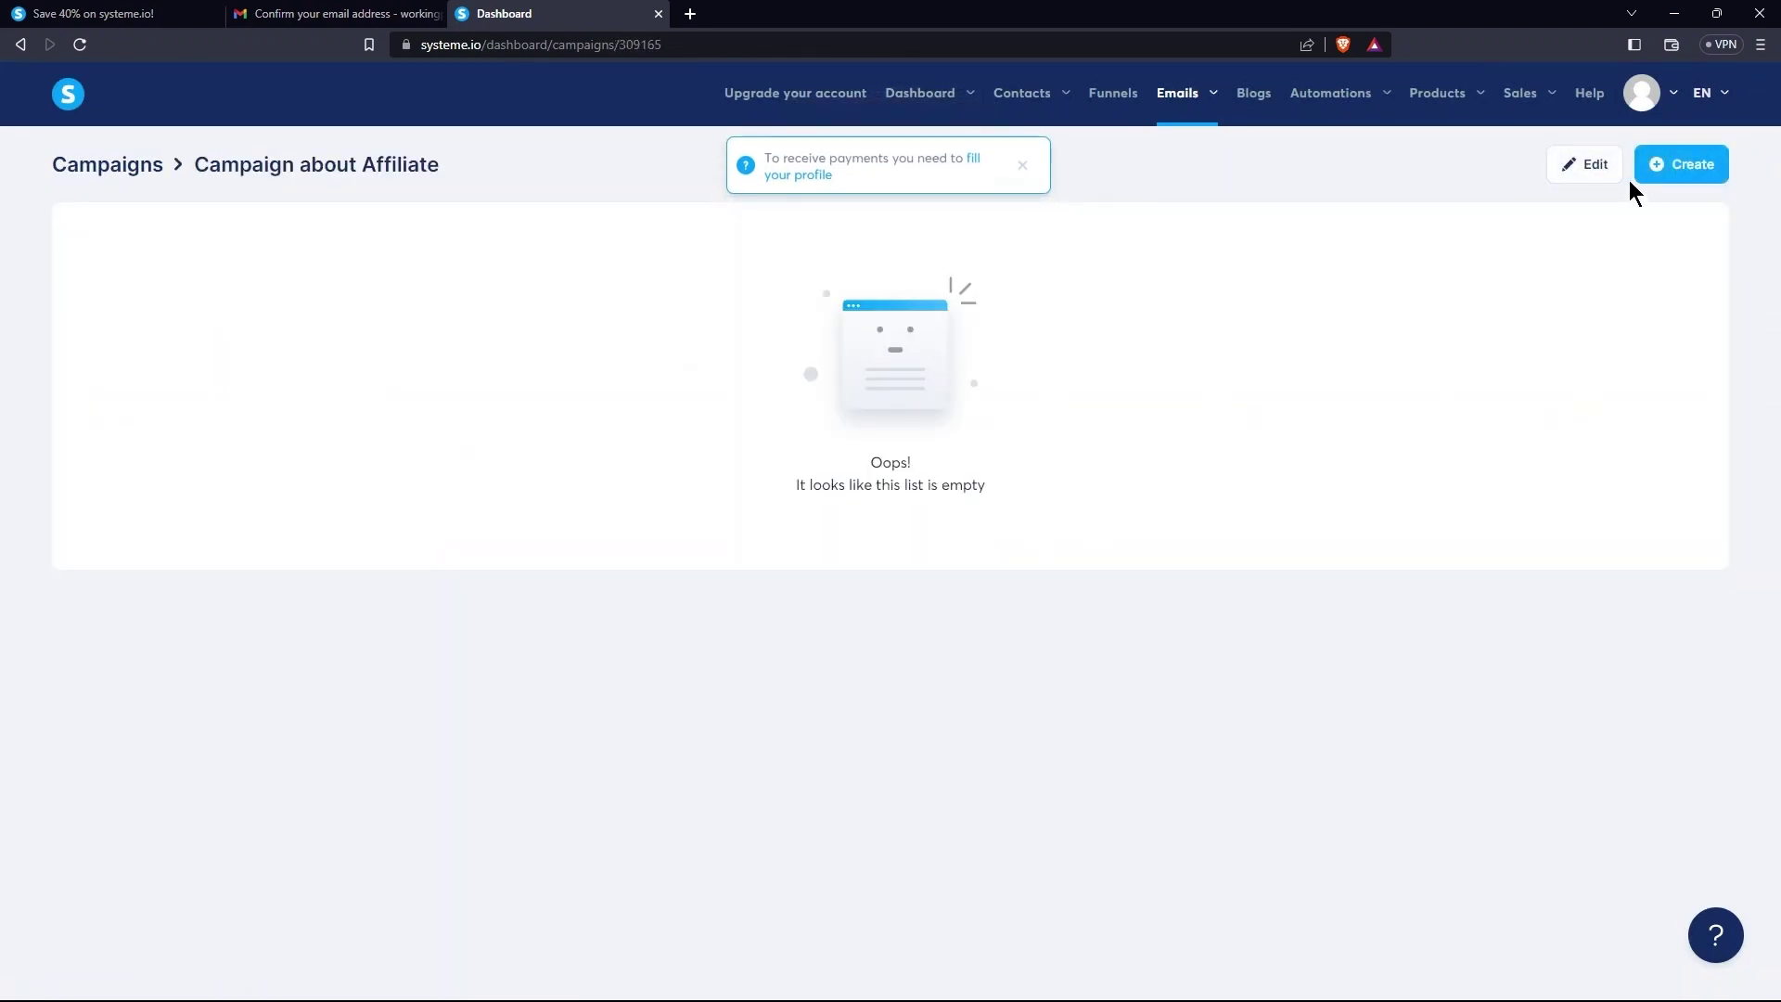
{"action": "left_click", "coordinate": [1705, 163]}
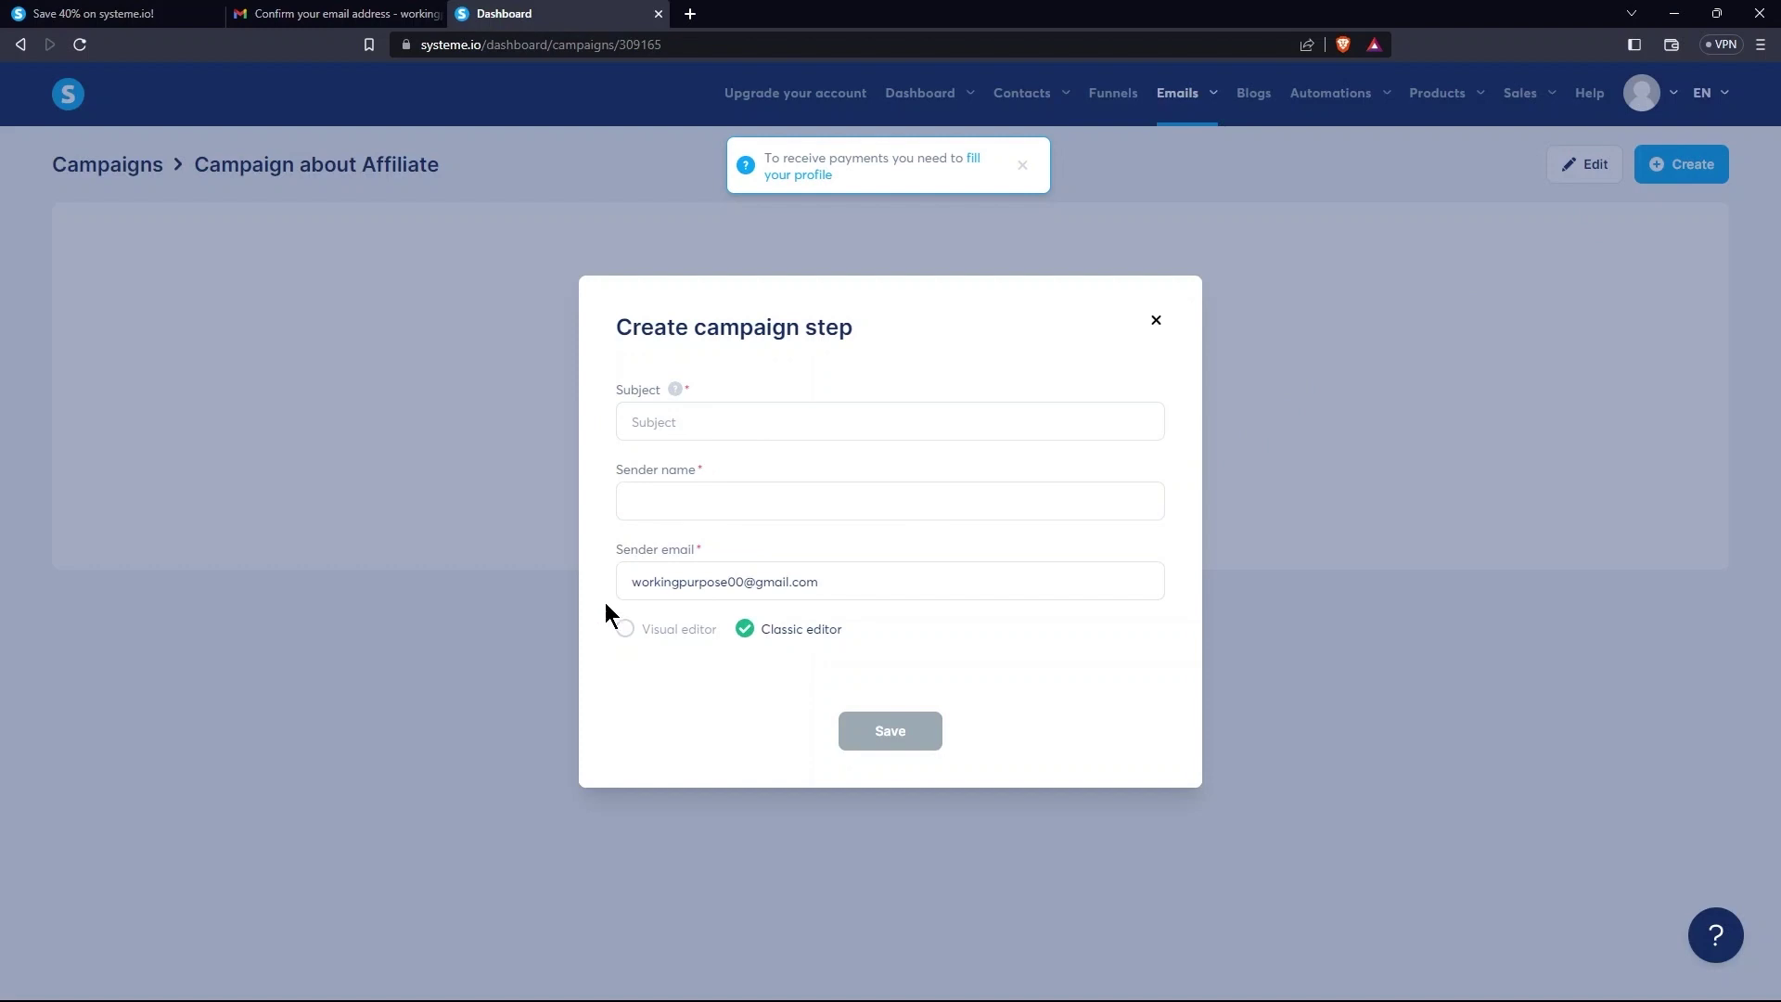
{"action": "left_click", "coordinate": [624, 630]}
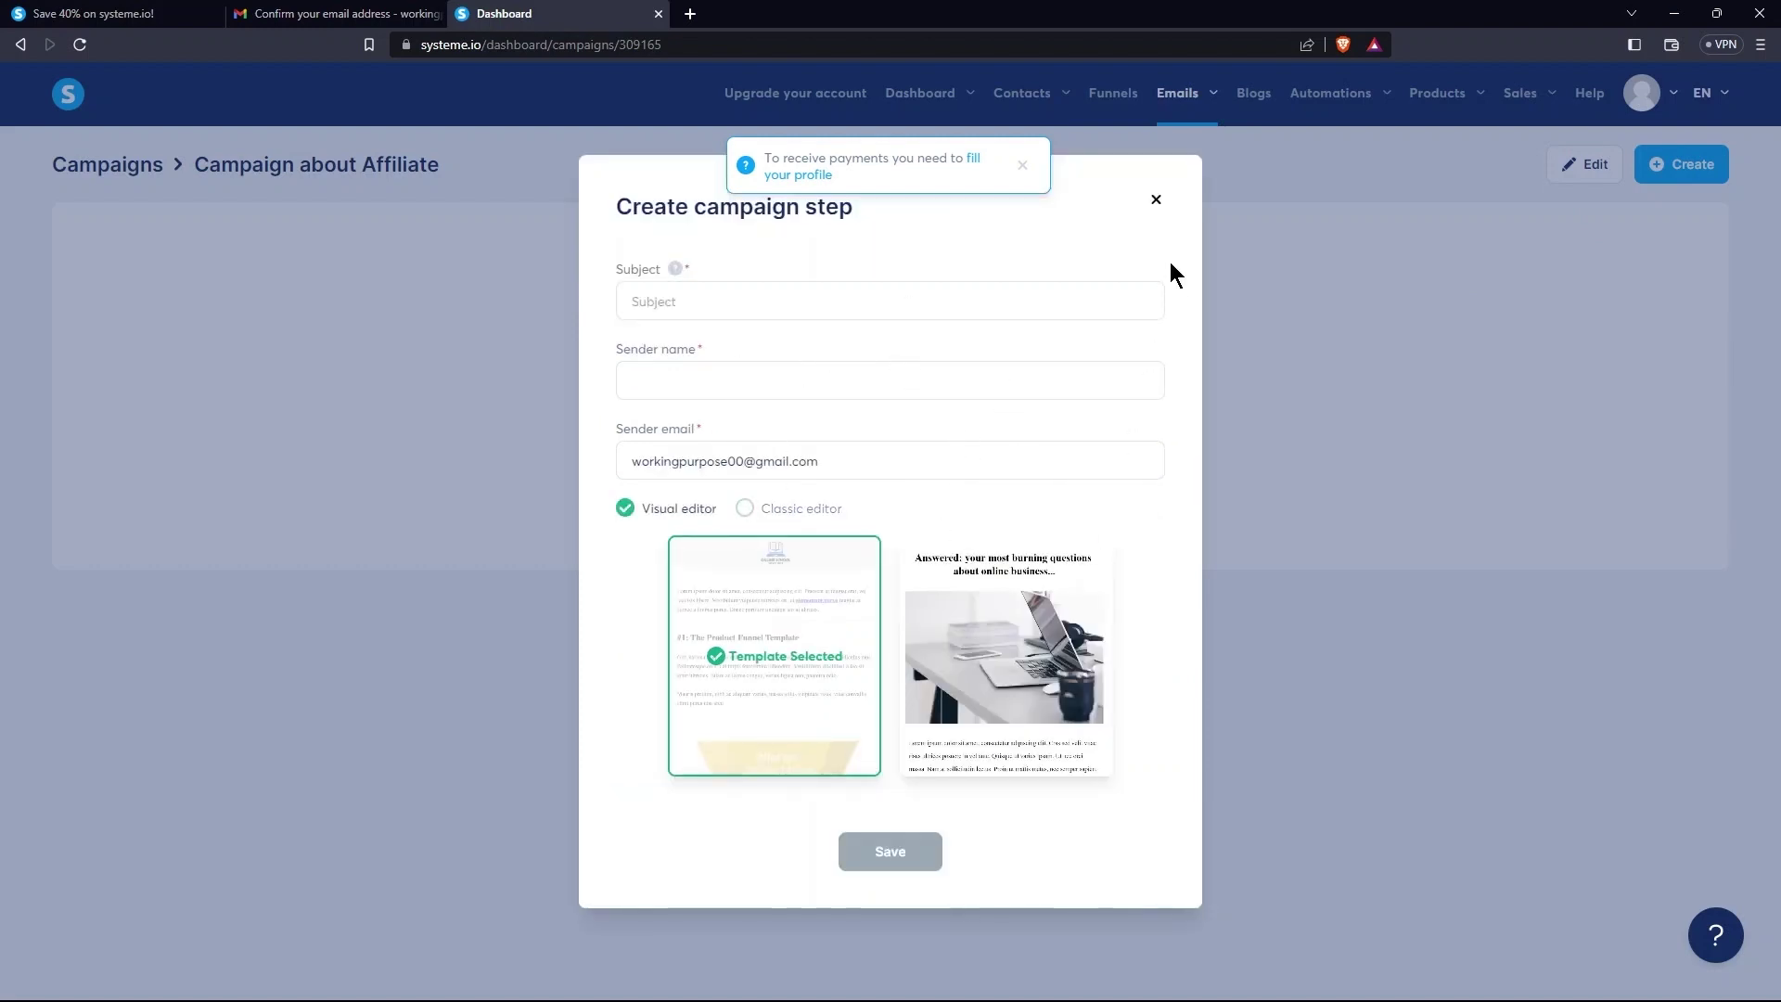
{"action": "left_click", "coordinate": [1155, 202]}
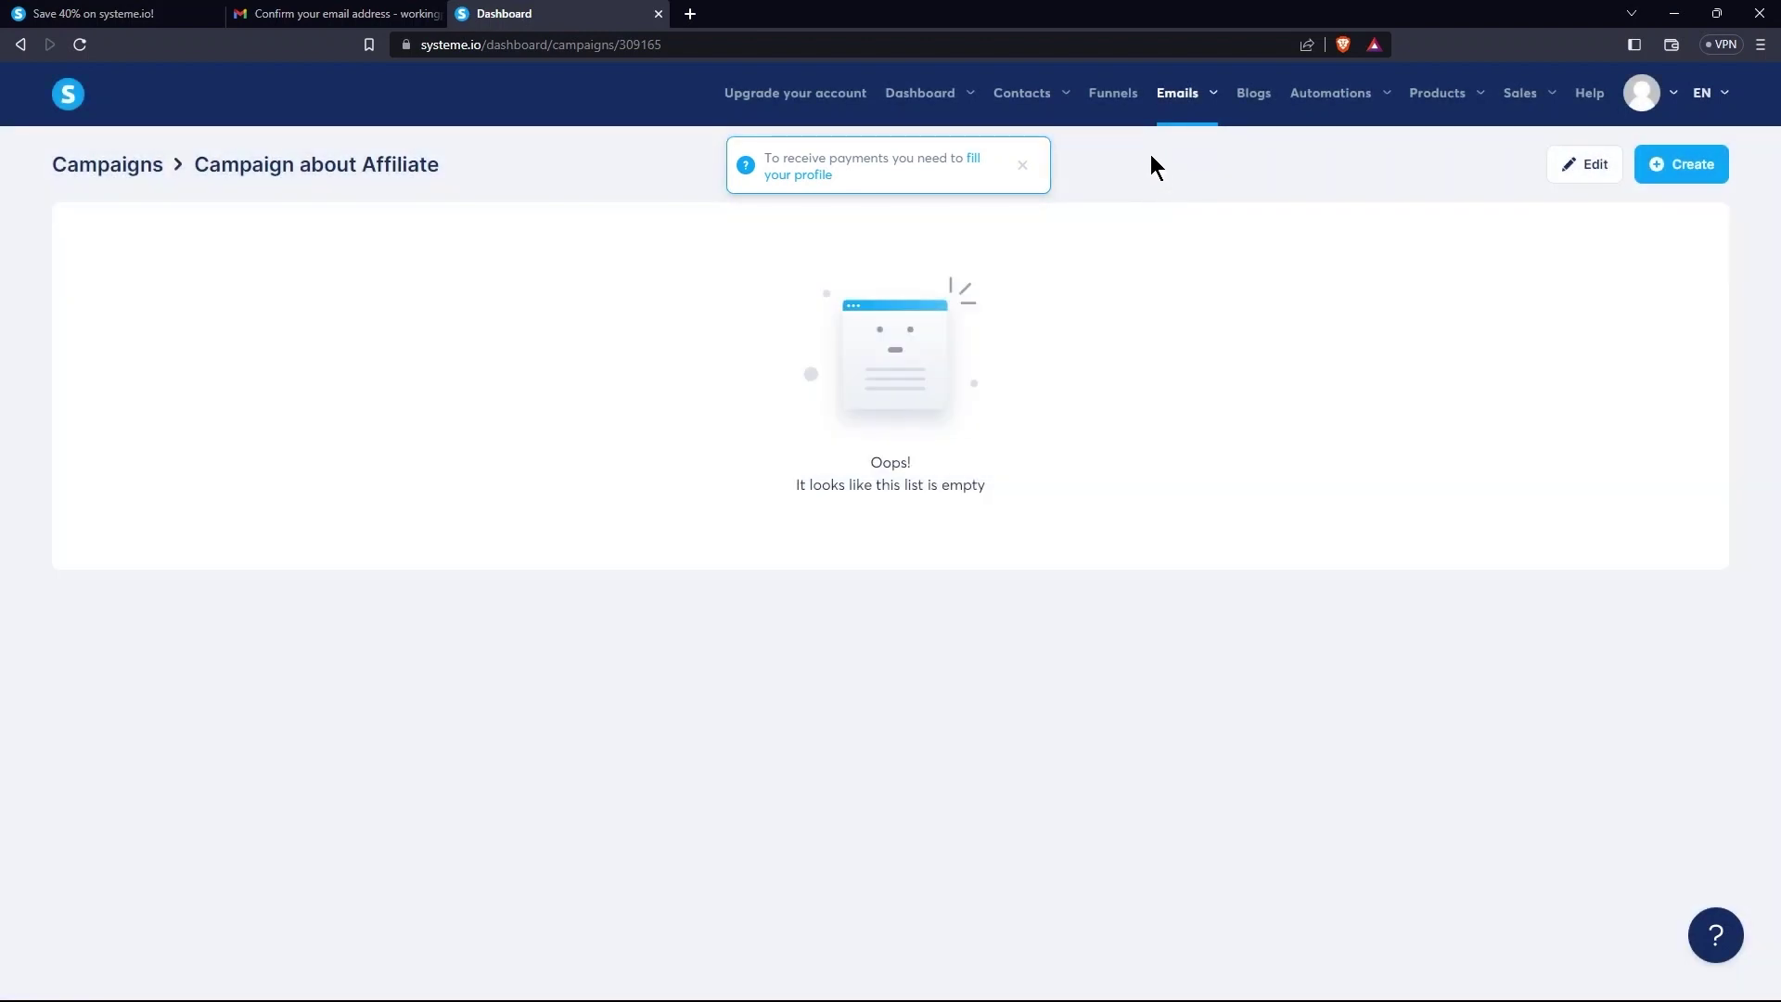
{"action": "mouse_move", "coordinate": [1166, 113]}
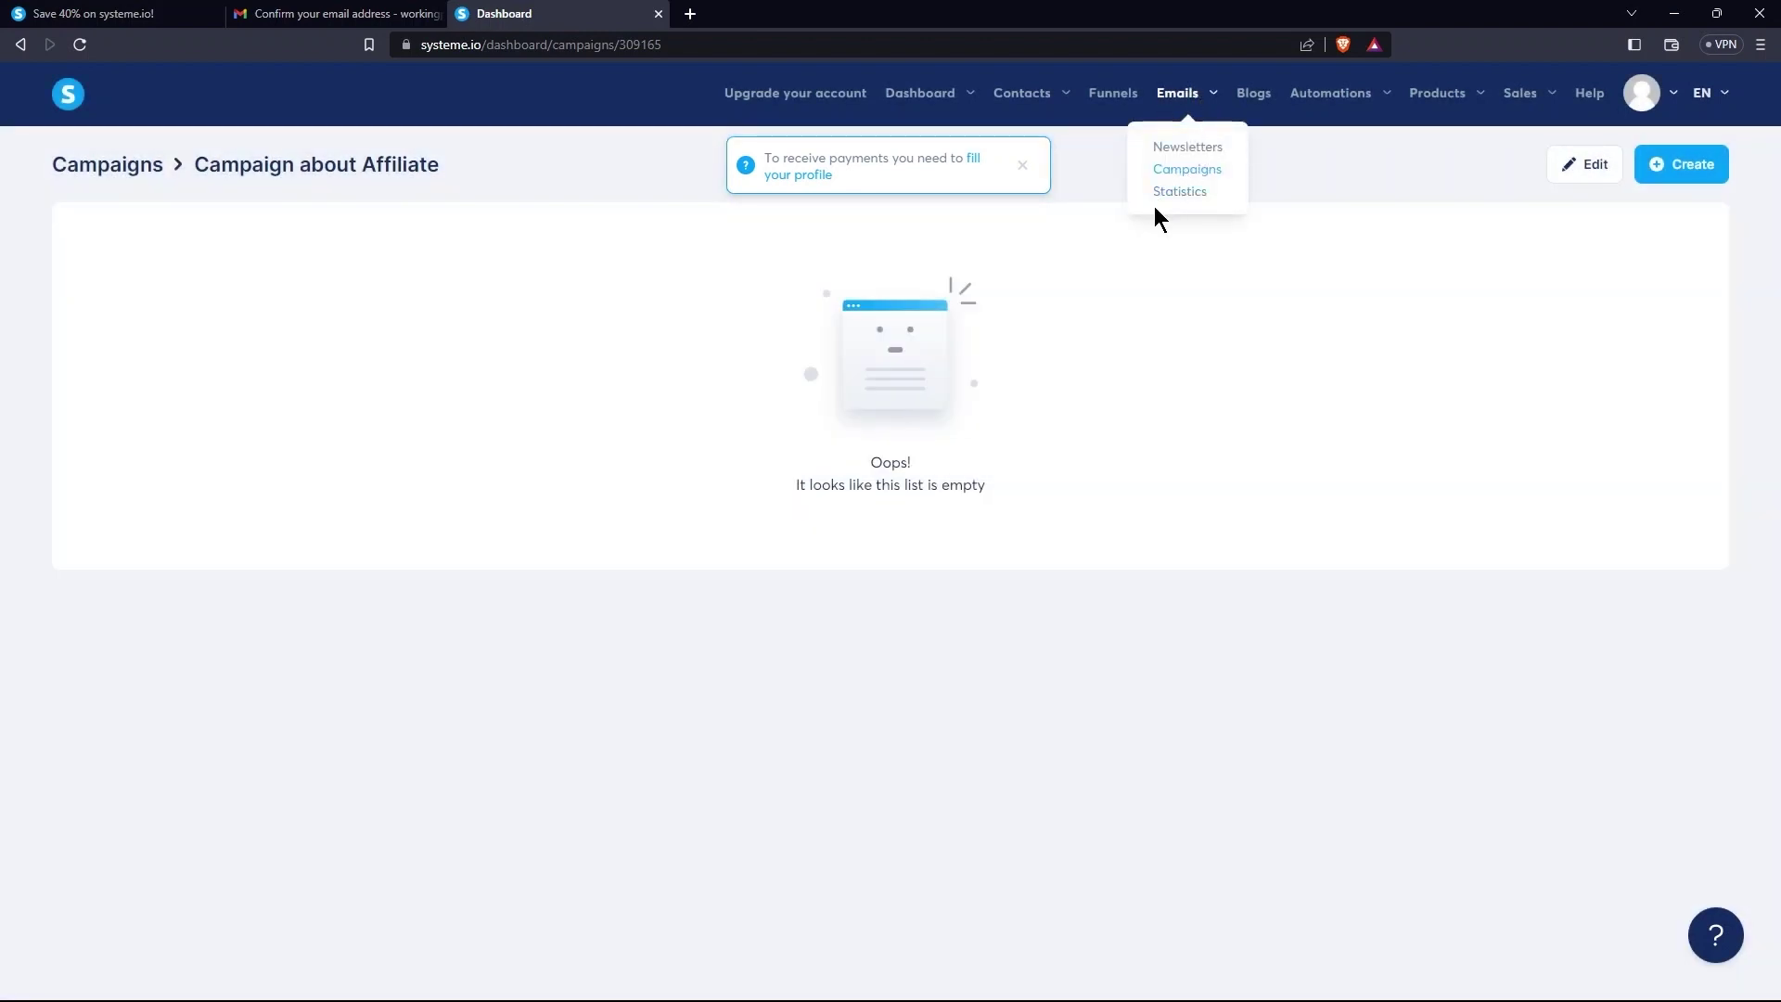
Step: Open the Email Dashboard and highlight its sent, opened and spam-report charts and email table headings
{"action": "left_click", "coordinate": [1187, 192]}
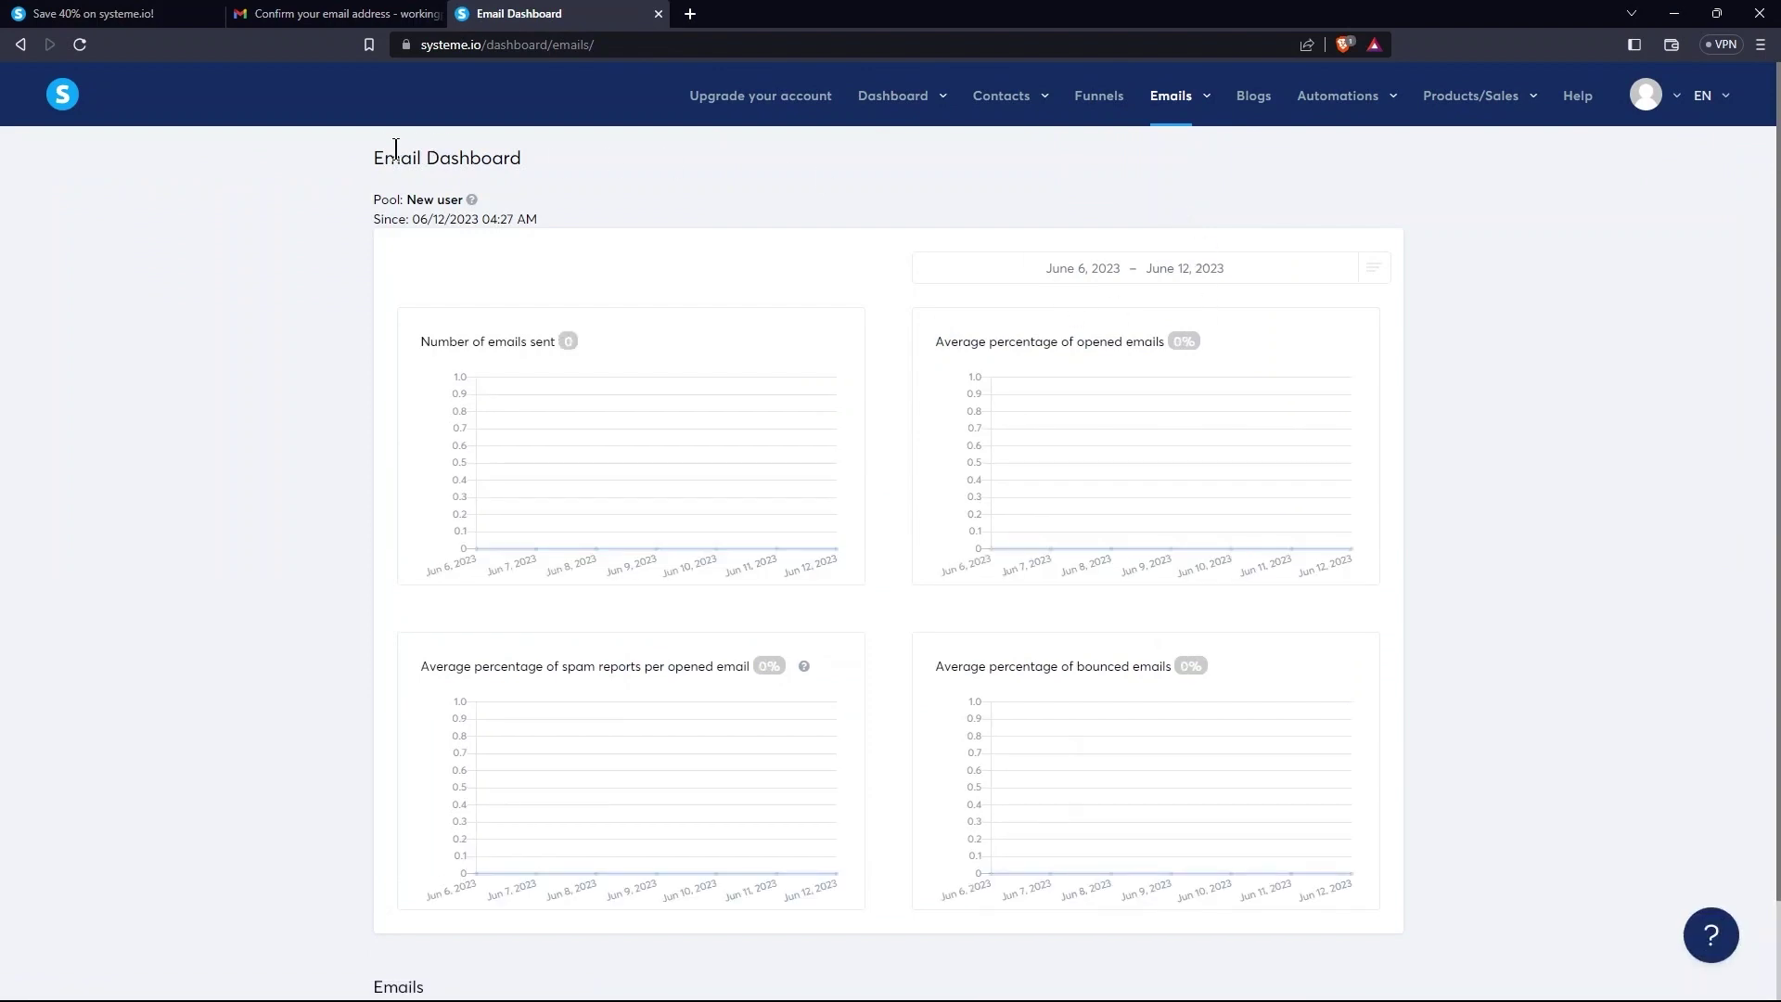
{"action": "left_click_drag", "start_coordinate": [385, 150], "coordinate": [492, 151]}
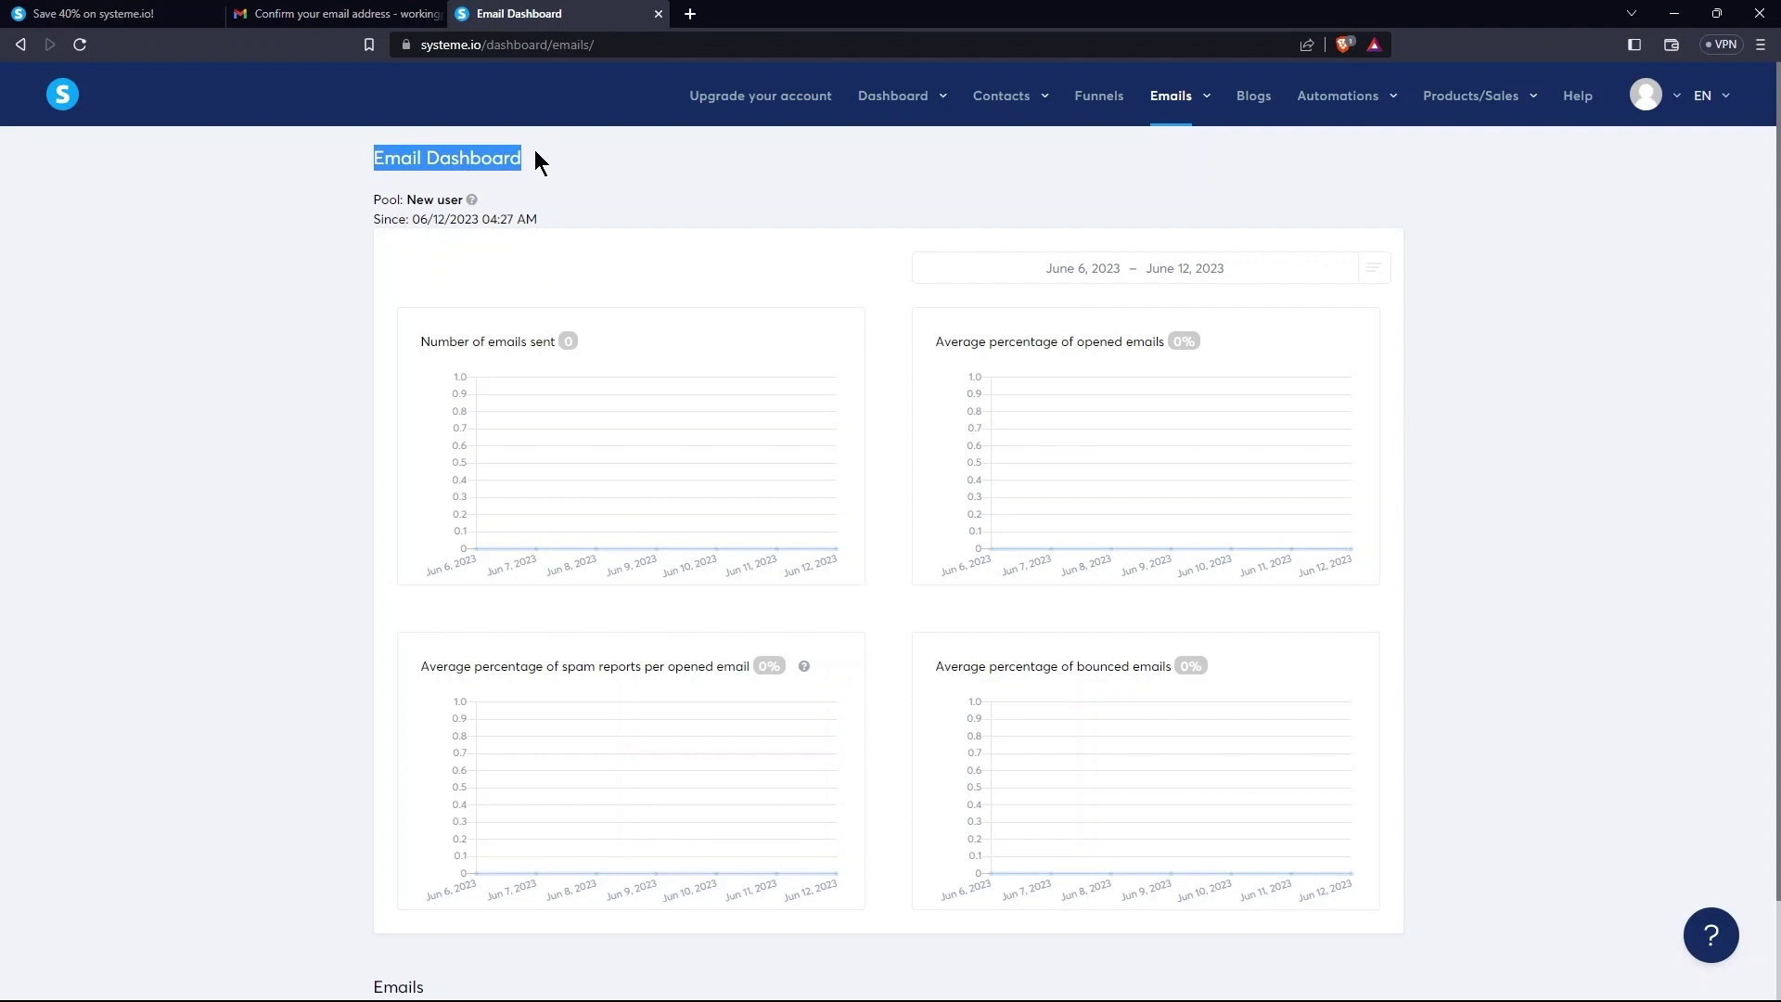
{"action": "left_click_drag", "start_coordinate": [423, 340], "coordinate": [576, 344]}
{"action": "left_click_drag", "start_coordinate": [939, 341], "coordinate": [1159, 346]}
{"action": "scroll", "coordinate": [1119, 370], "scroll_direction": "down", "scroll_amount": 2}
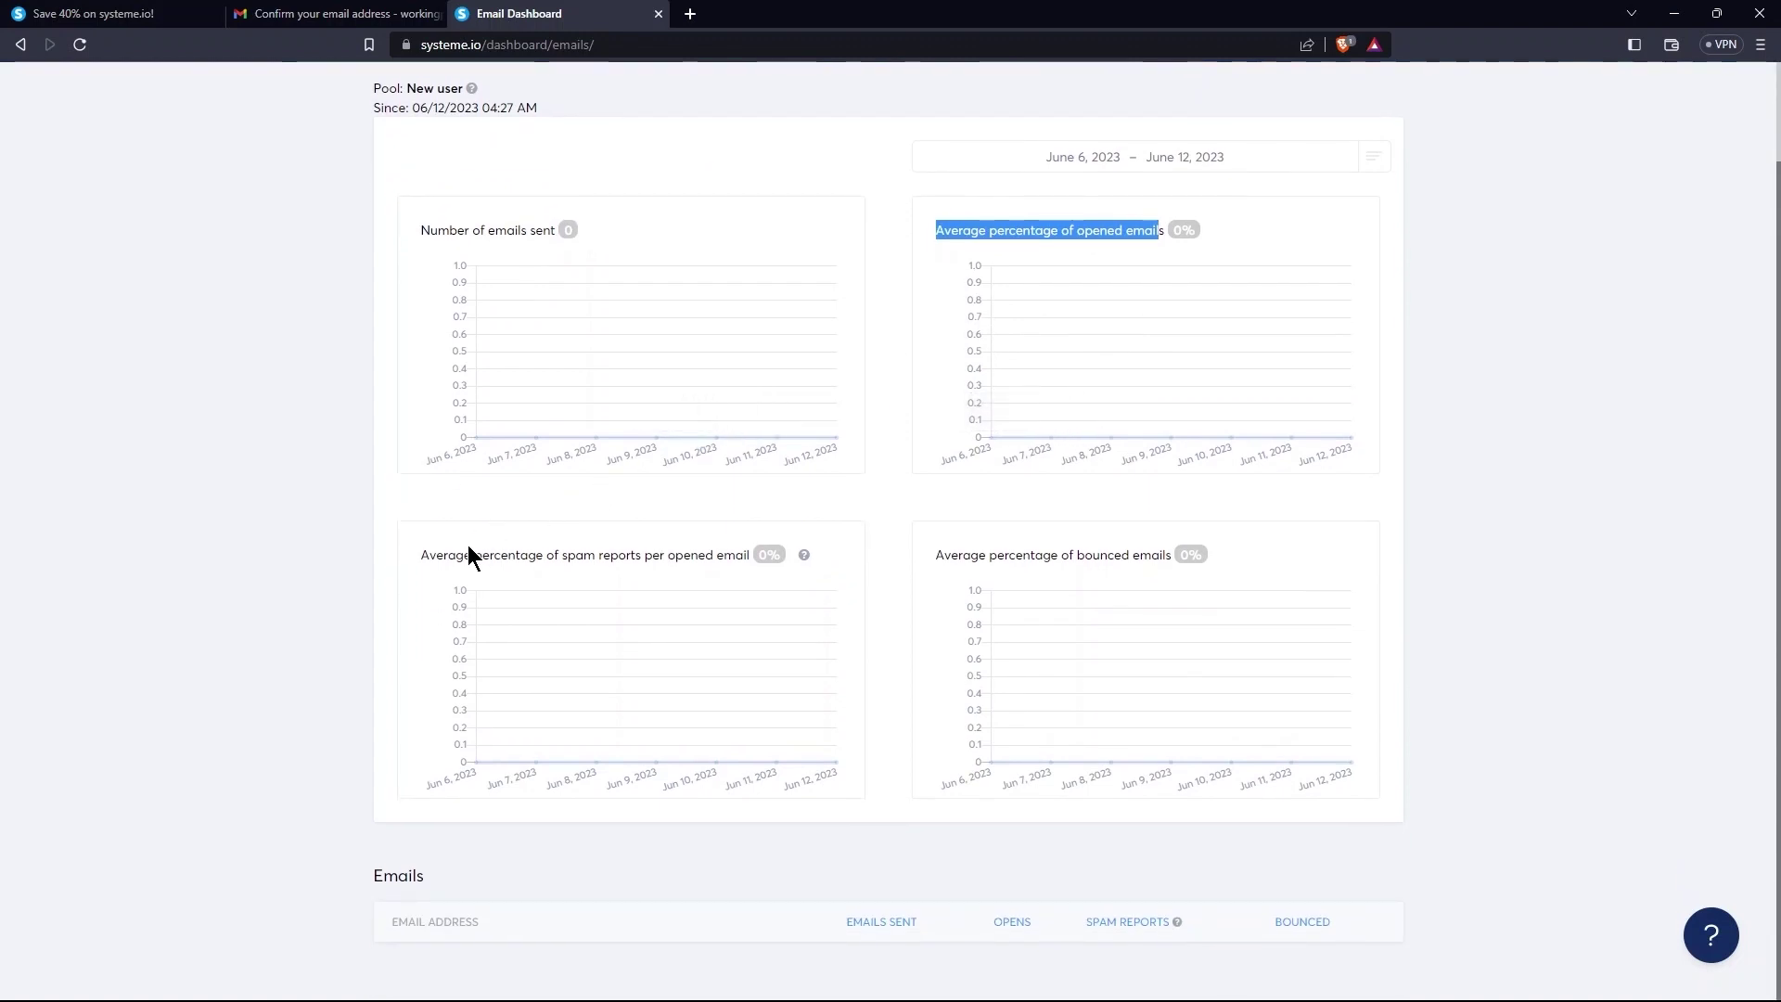
{"action": "left_click_drag", "start_coordinate": [424, 554], "coordinate": [769, 555]}
{"action": "left_click_drag", "start_coordinate": [369, 876], "coordinate": [447, 881]}
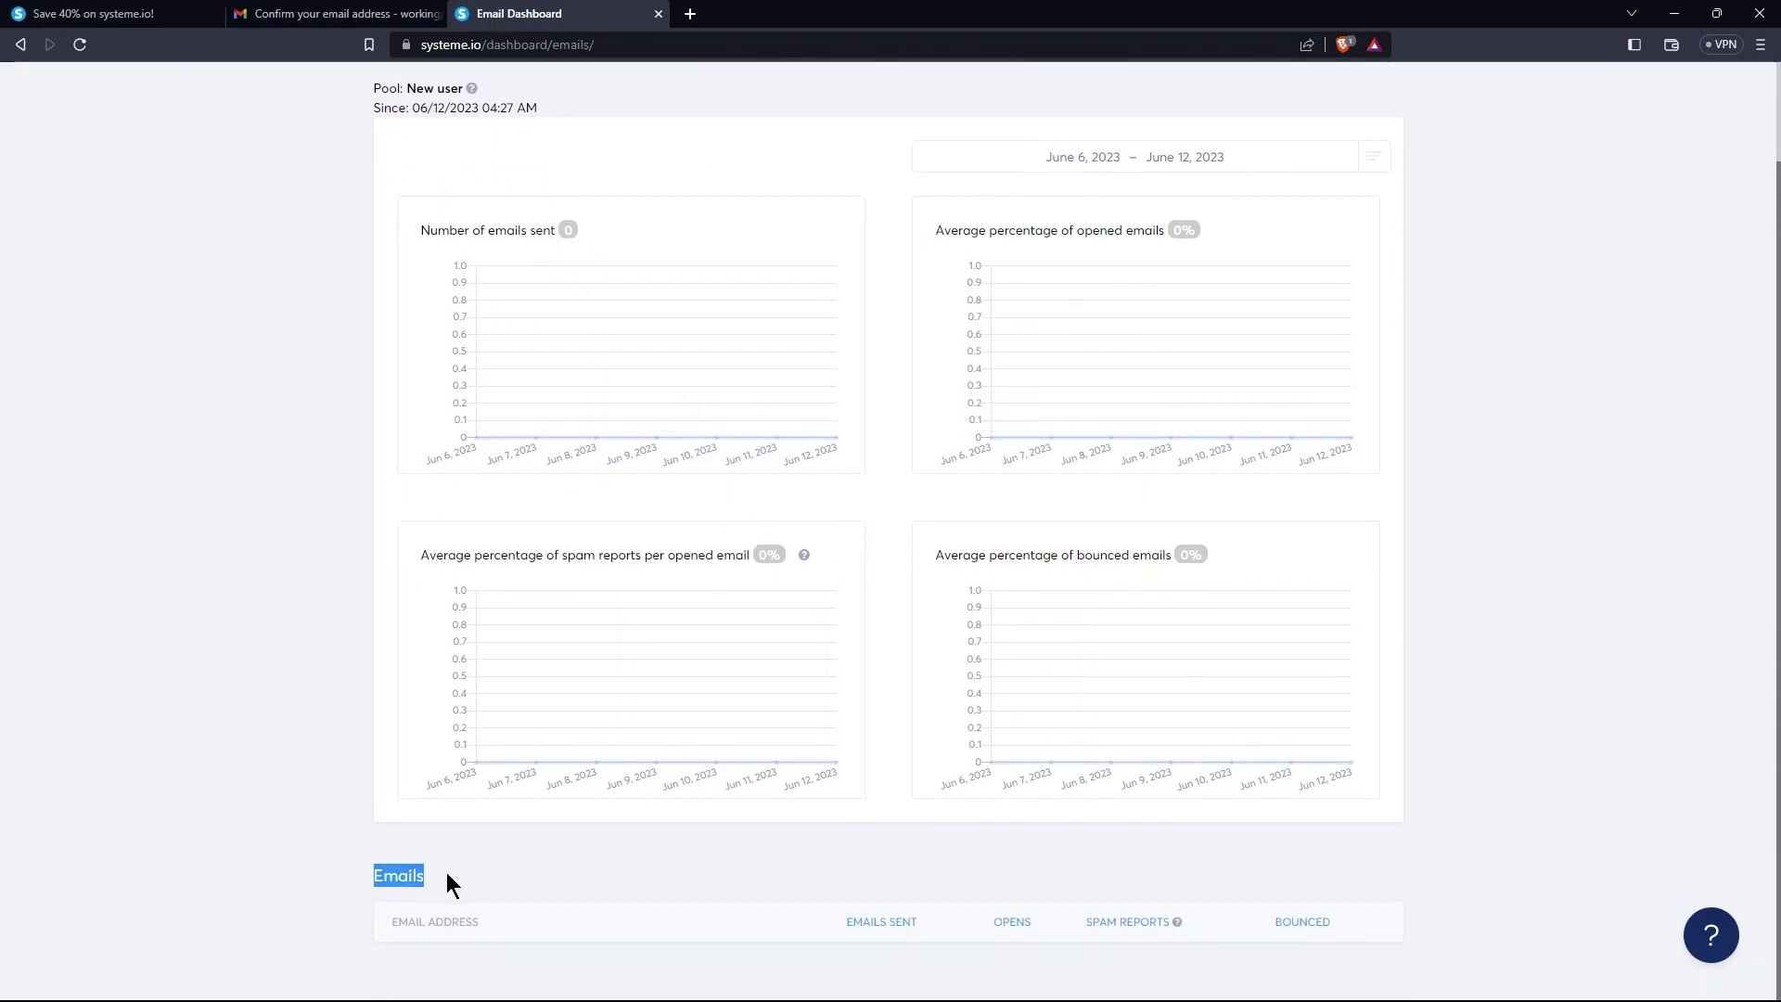
{"action": "left_click_drag", "start_coordinate": [913, 926], "coordinate": [982, 943]}
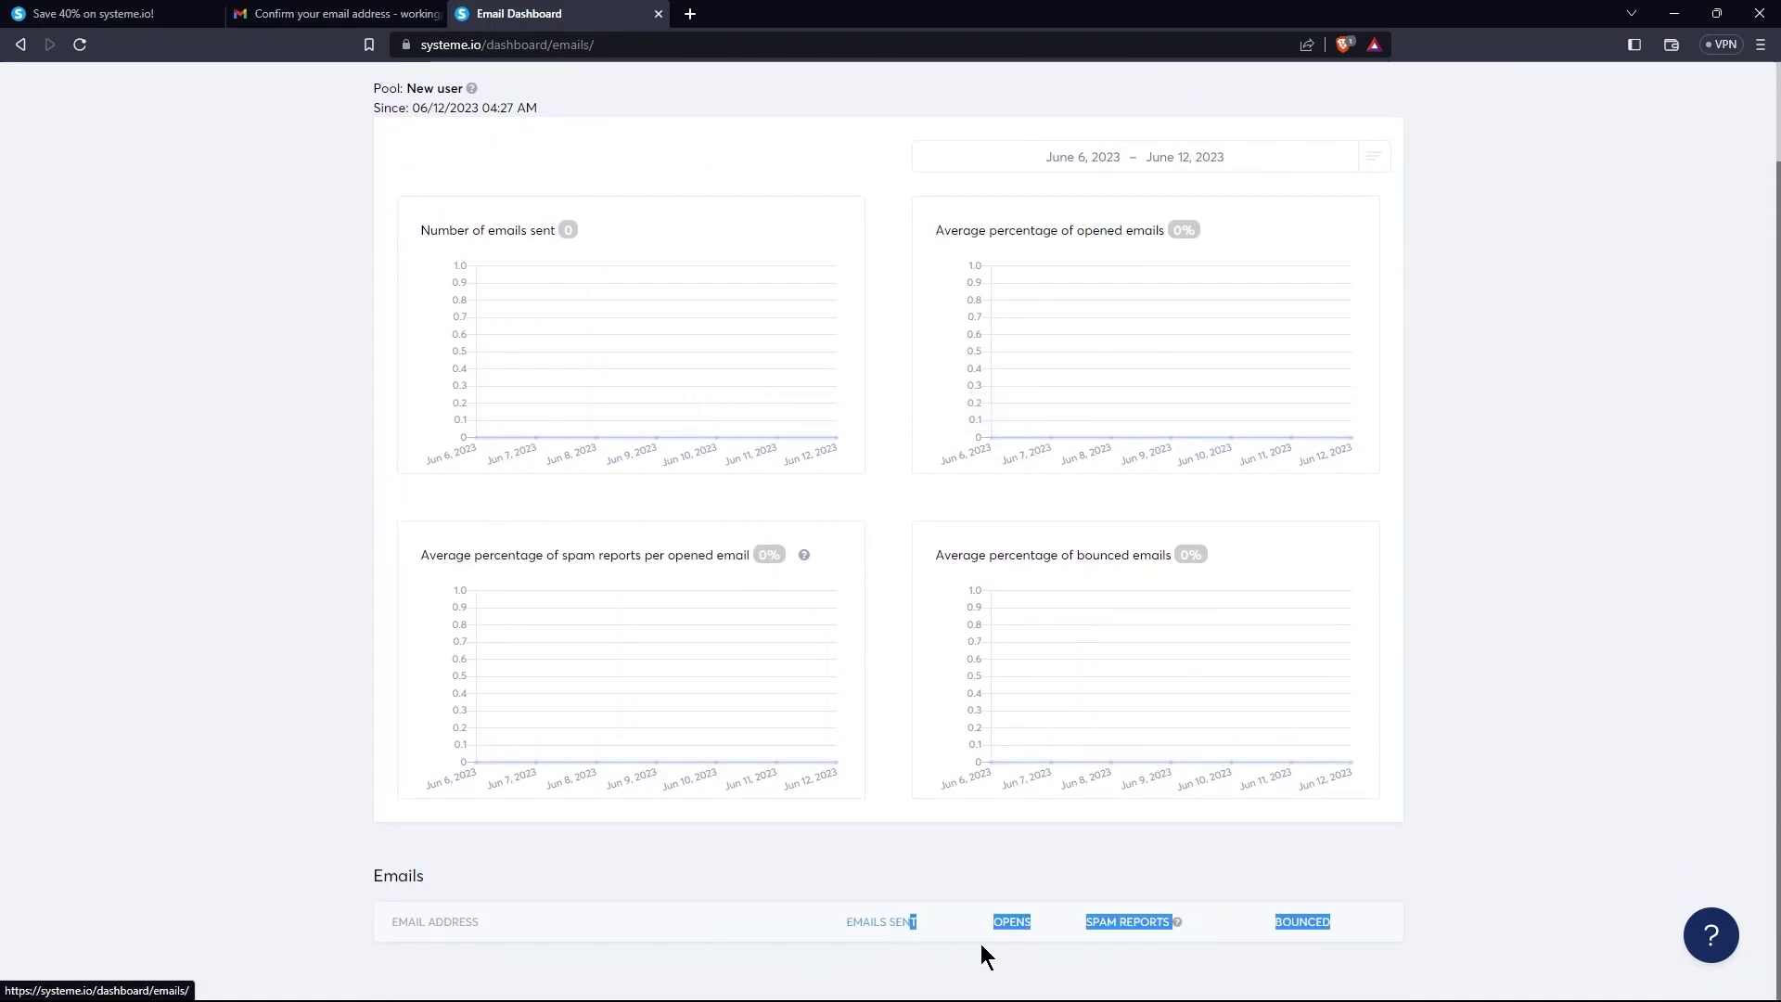
{"action": "left_click", "coordinate": [1095, 915]}
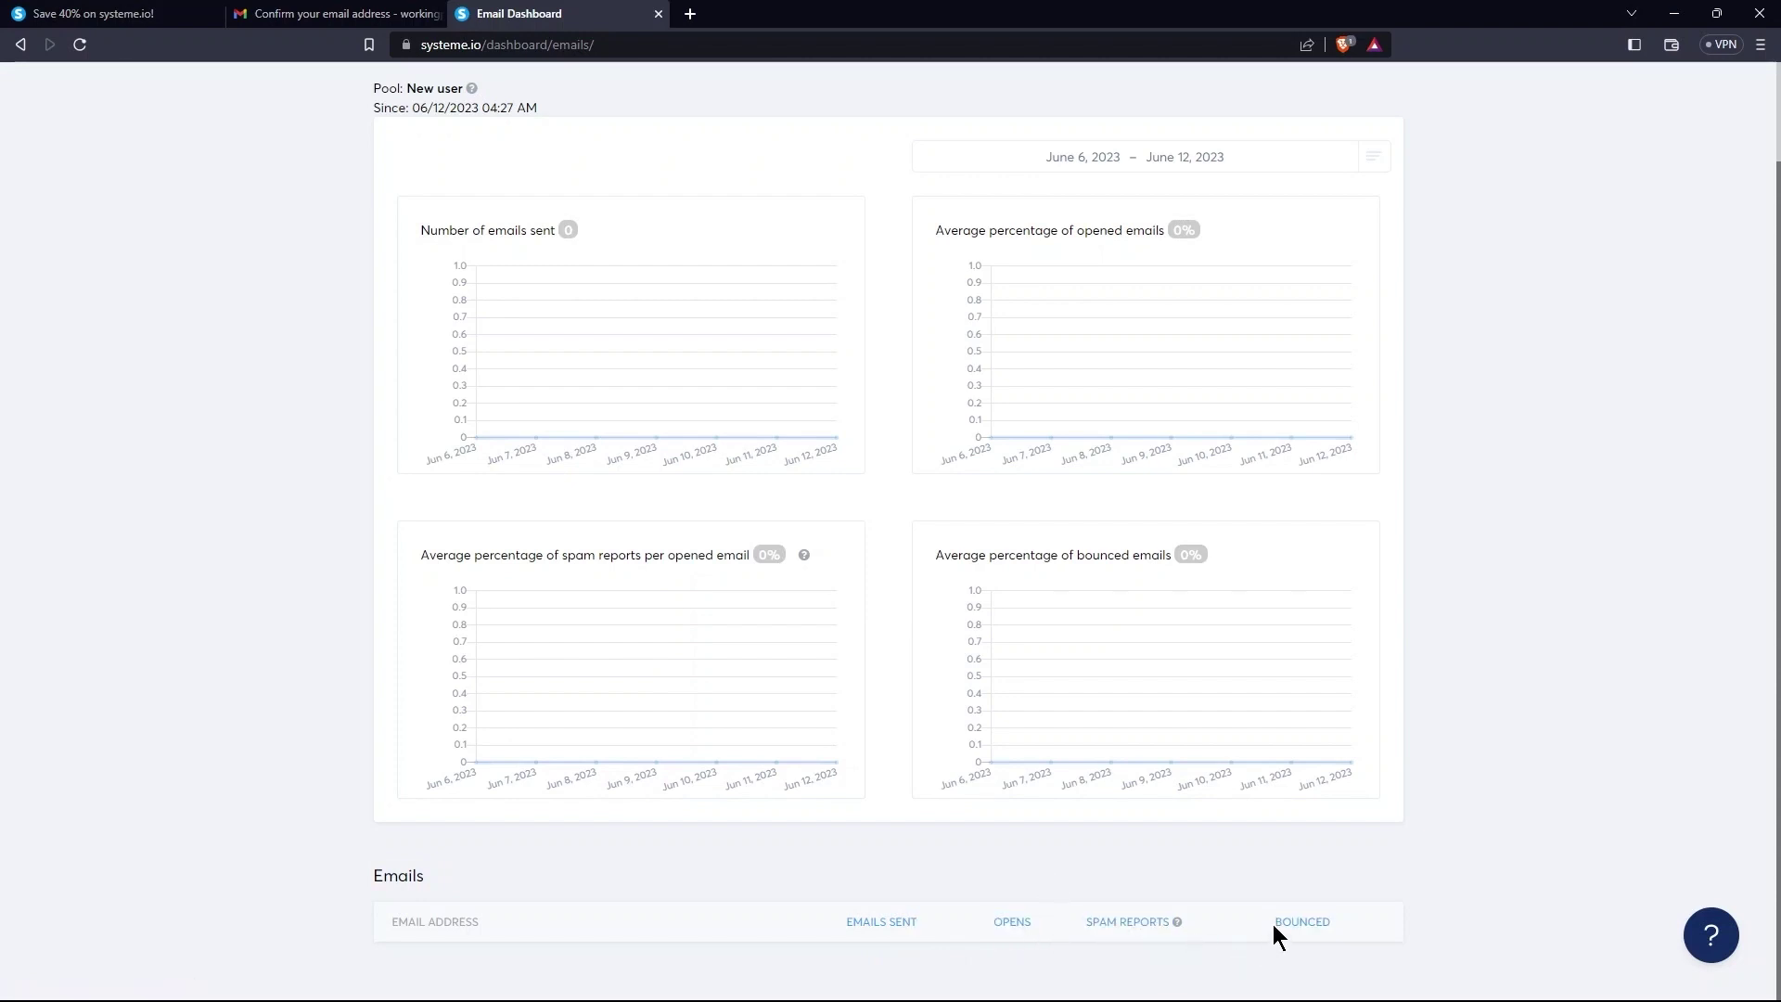
{"action": "scroll", "coordinate": [1350, 612], "scroll_direction": "up", "scroll_amount": 3}
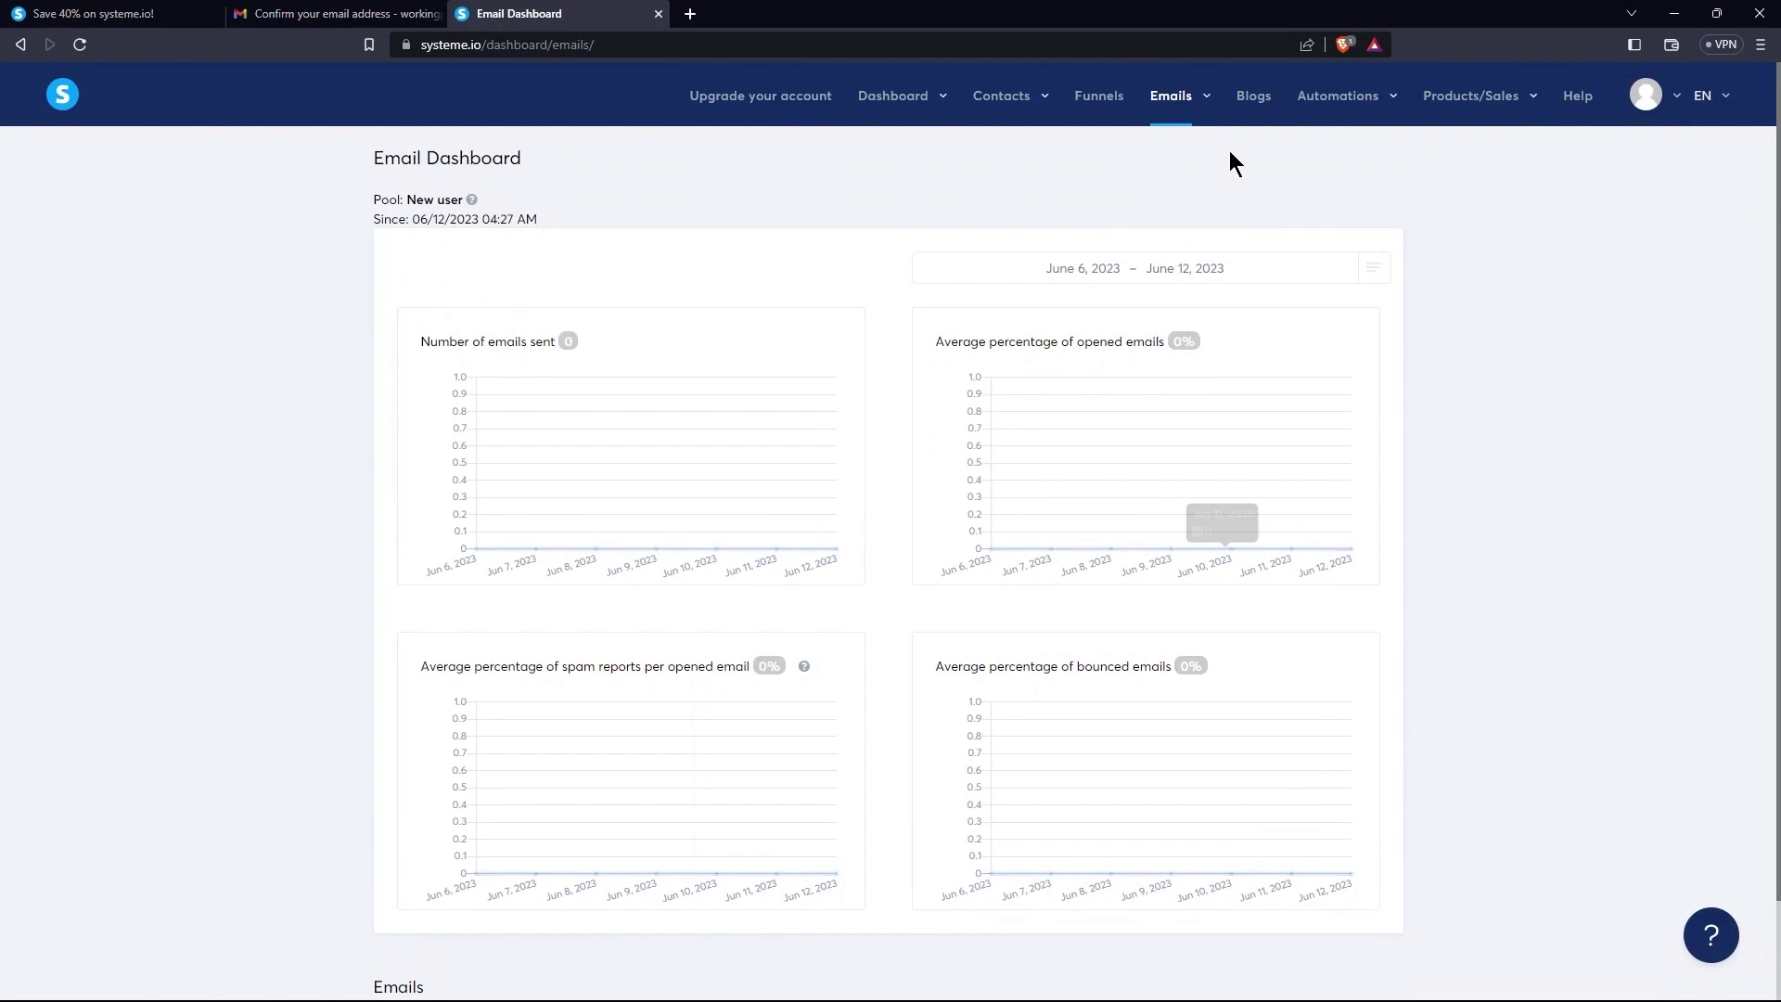
{"action": "left_click", "coordinate": [1253, 93]}
Step: Start a new blog, look over its templates and URL Path field, then cancel it
{"action": "left_click", "coordinate": [1685, 164]}
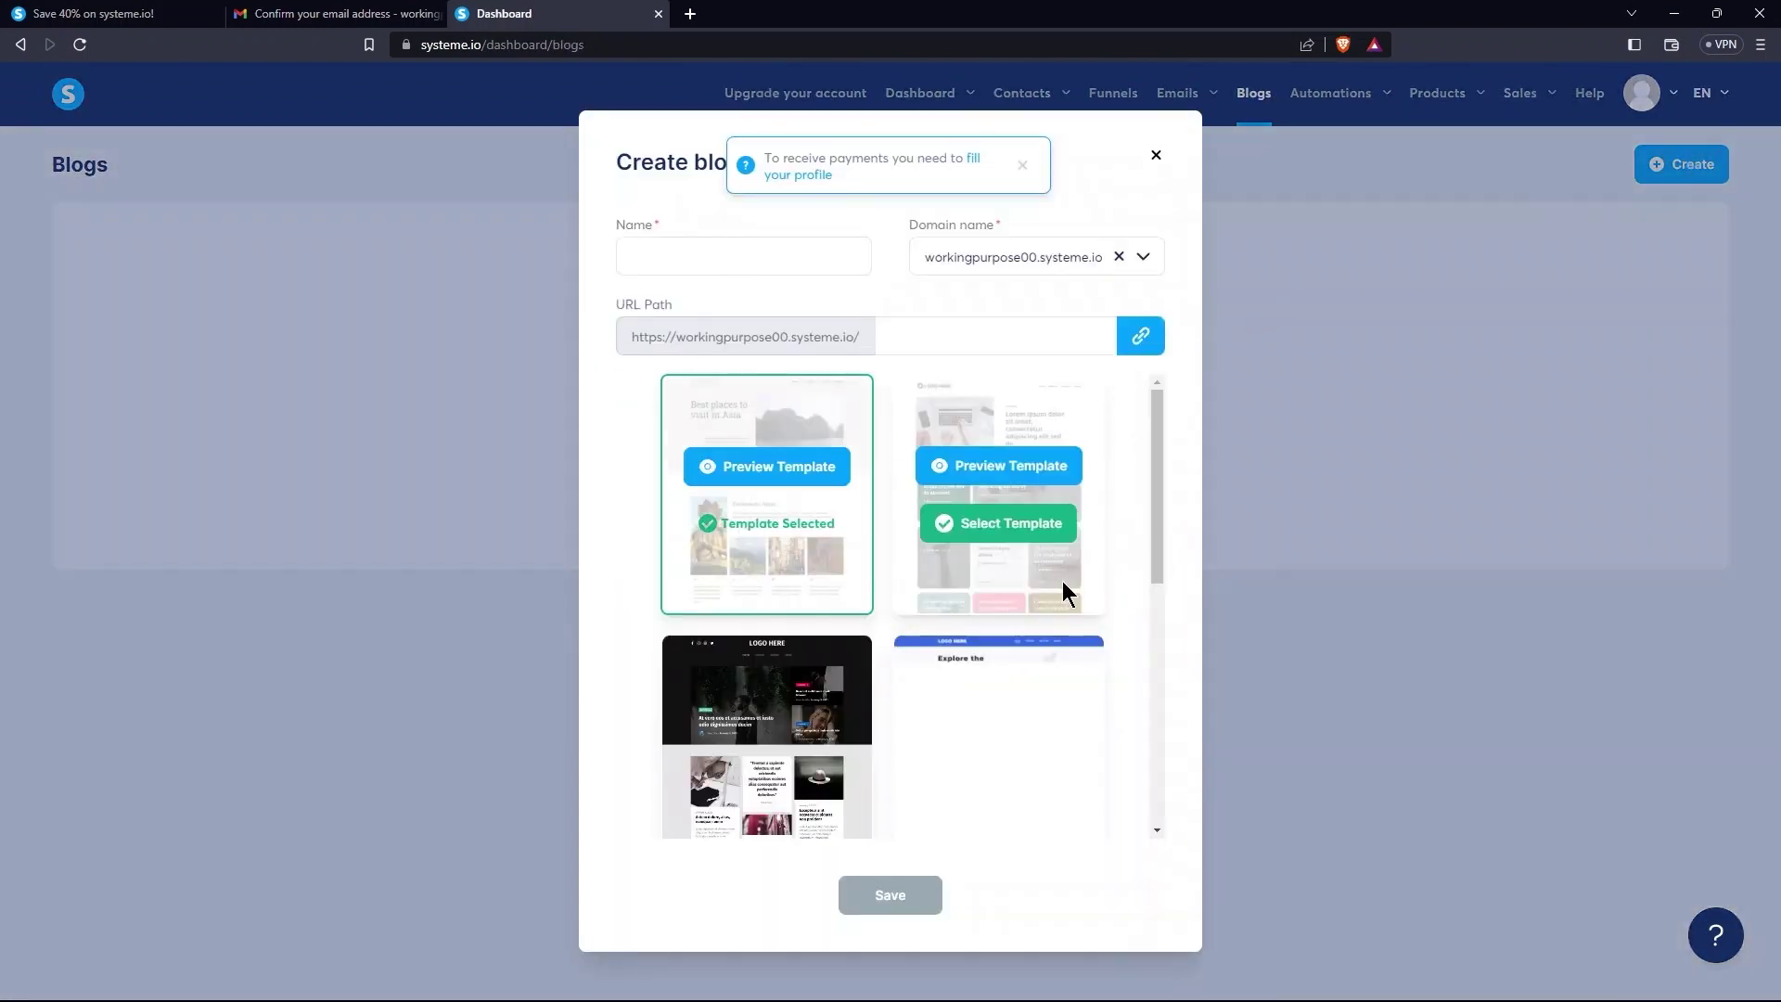
{"action": "scroll", "coordinate": [1078, 542], "scroll_direction": "down", "scroll_amount": 2}
{"action": "scroll", "coordinate": [1082, 422], "scroll_direction": "down", "scroll_amount": 5}
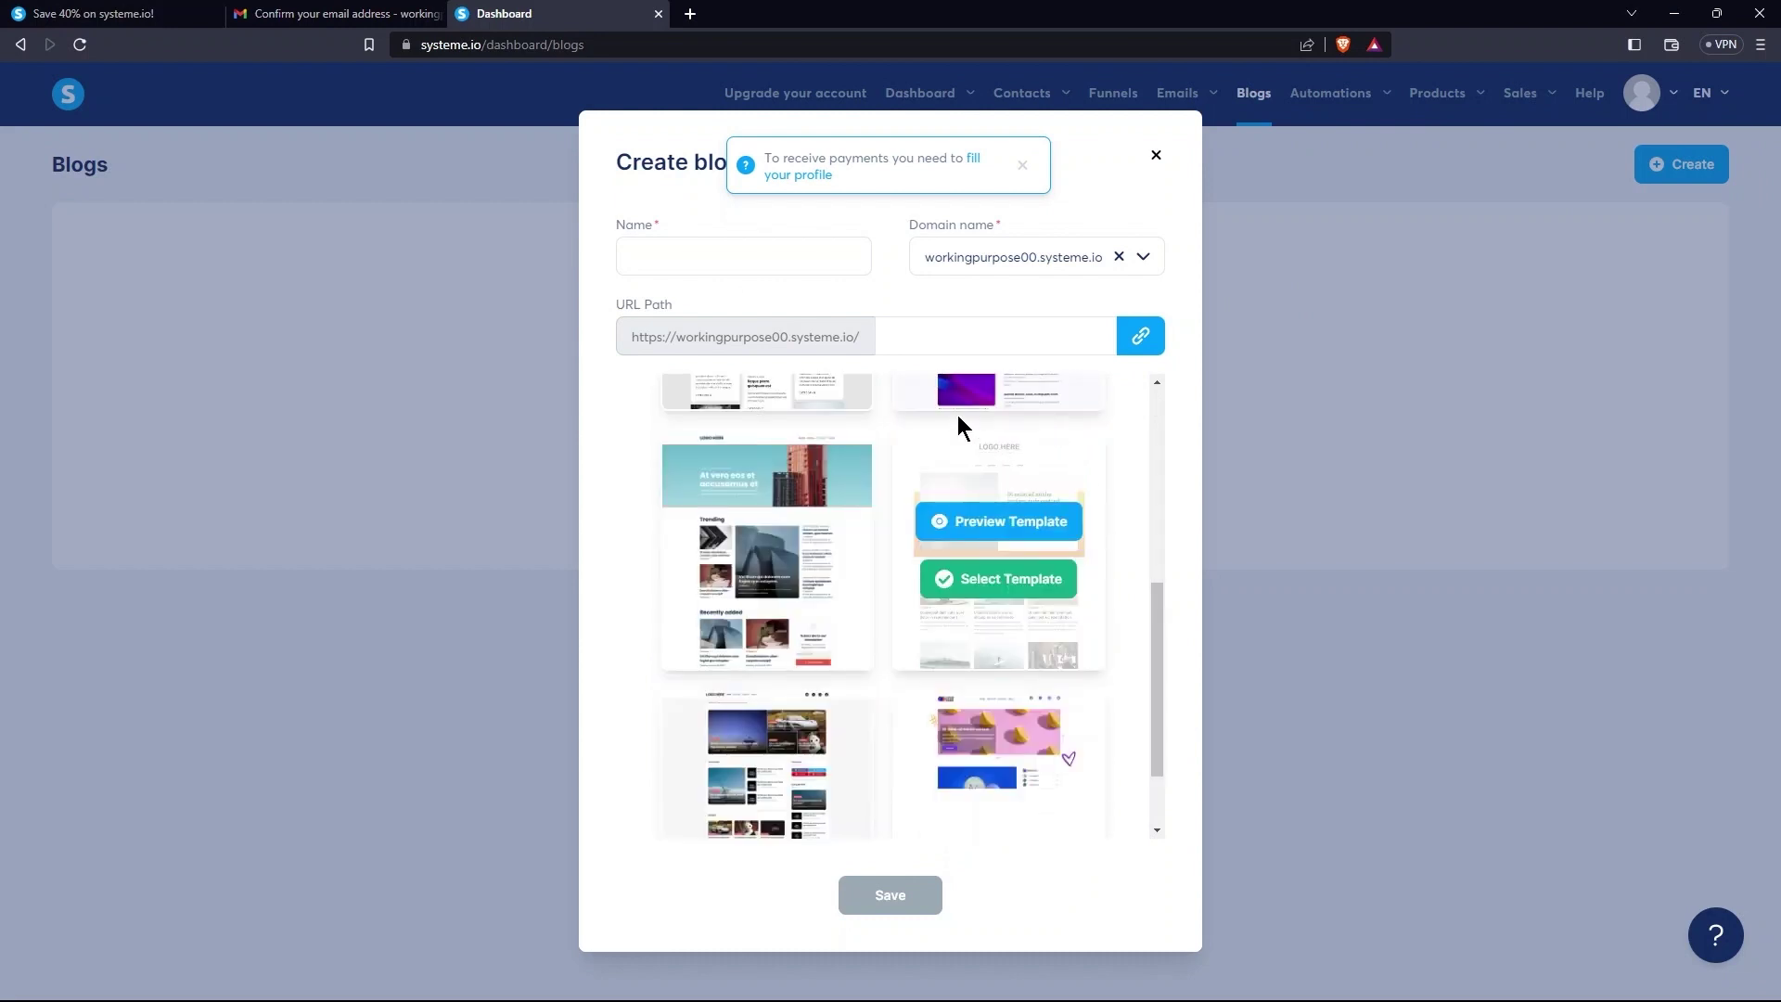
{"action": "left_click_drag", "start_coordinate": [629, 304], "coordinate": [669, 304]}
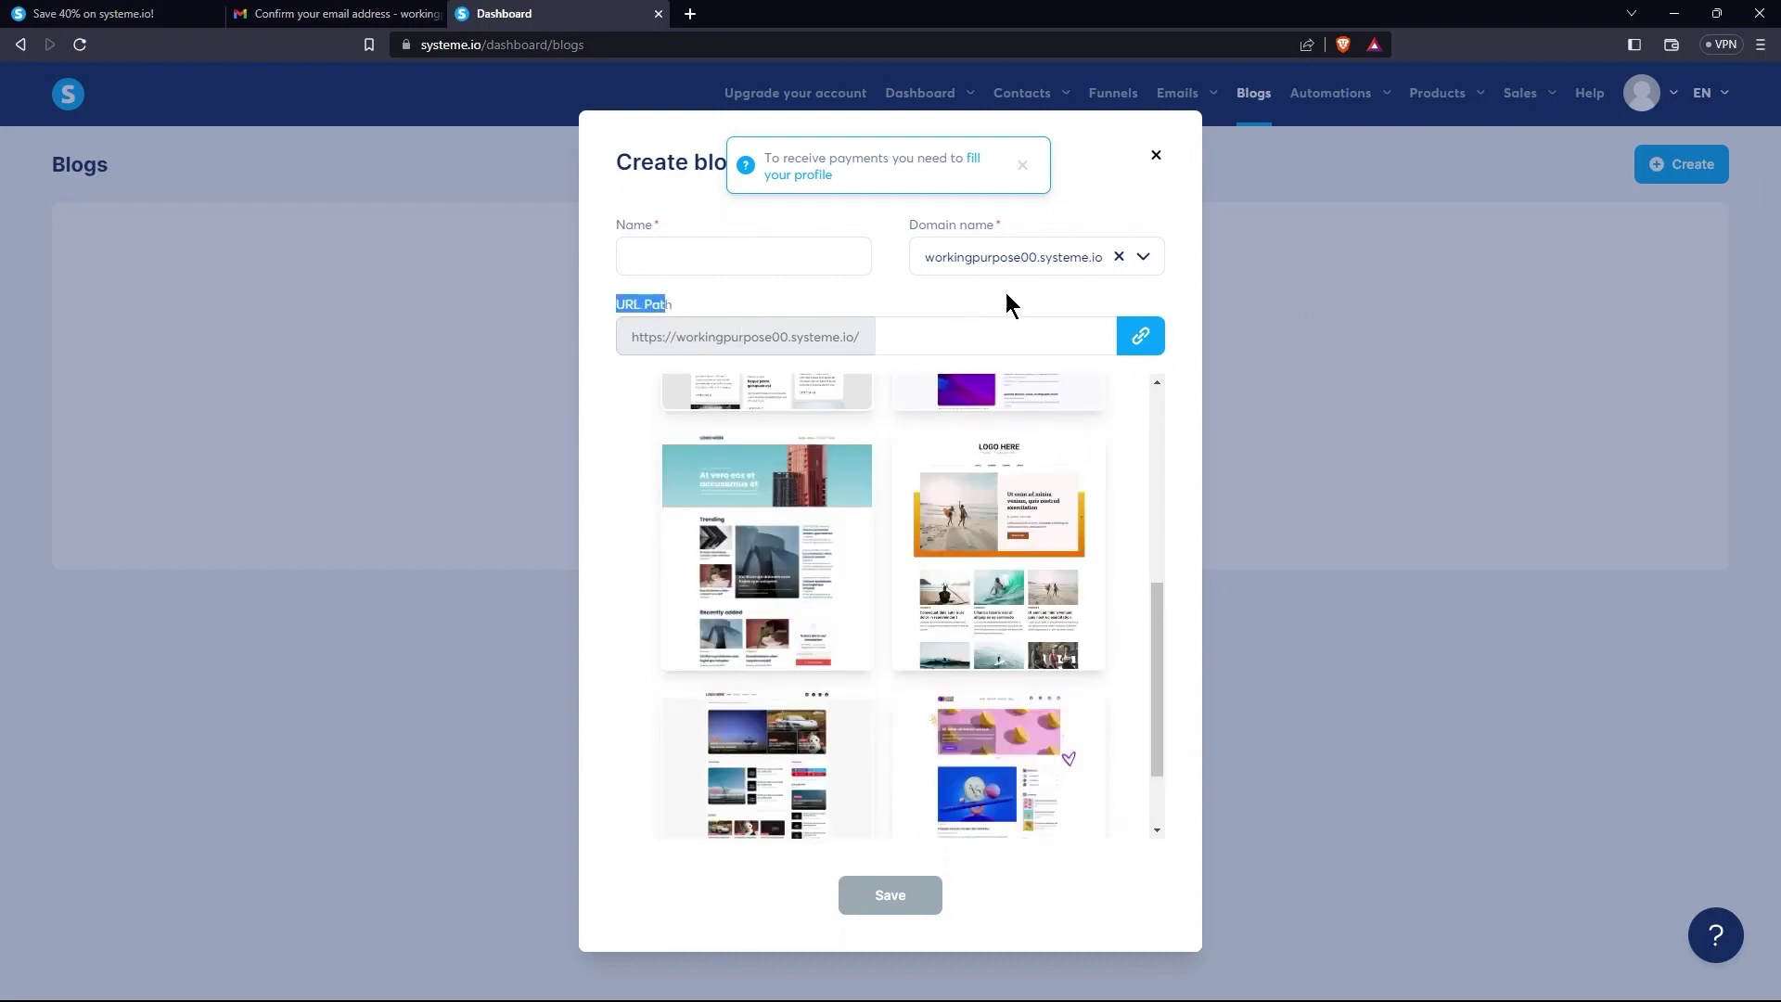
{"action": "left_click", "coordinate": [1156, 158]}
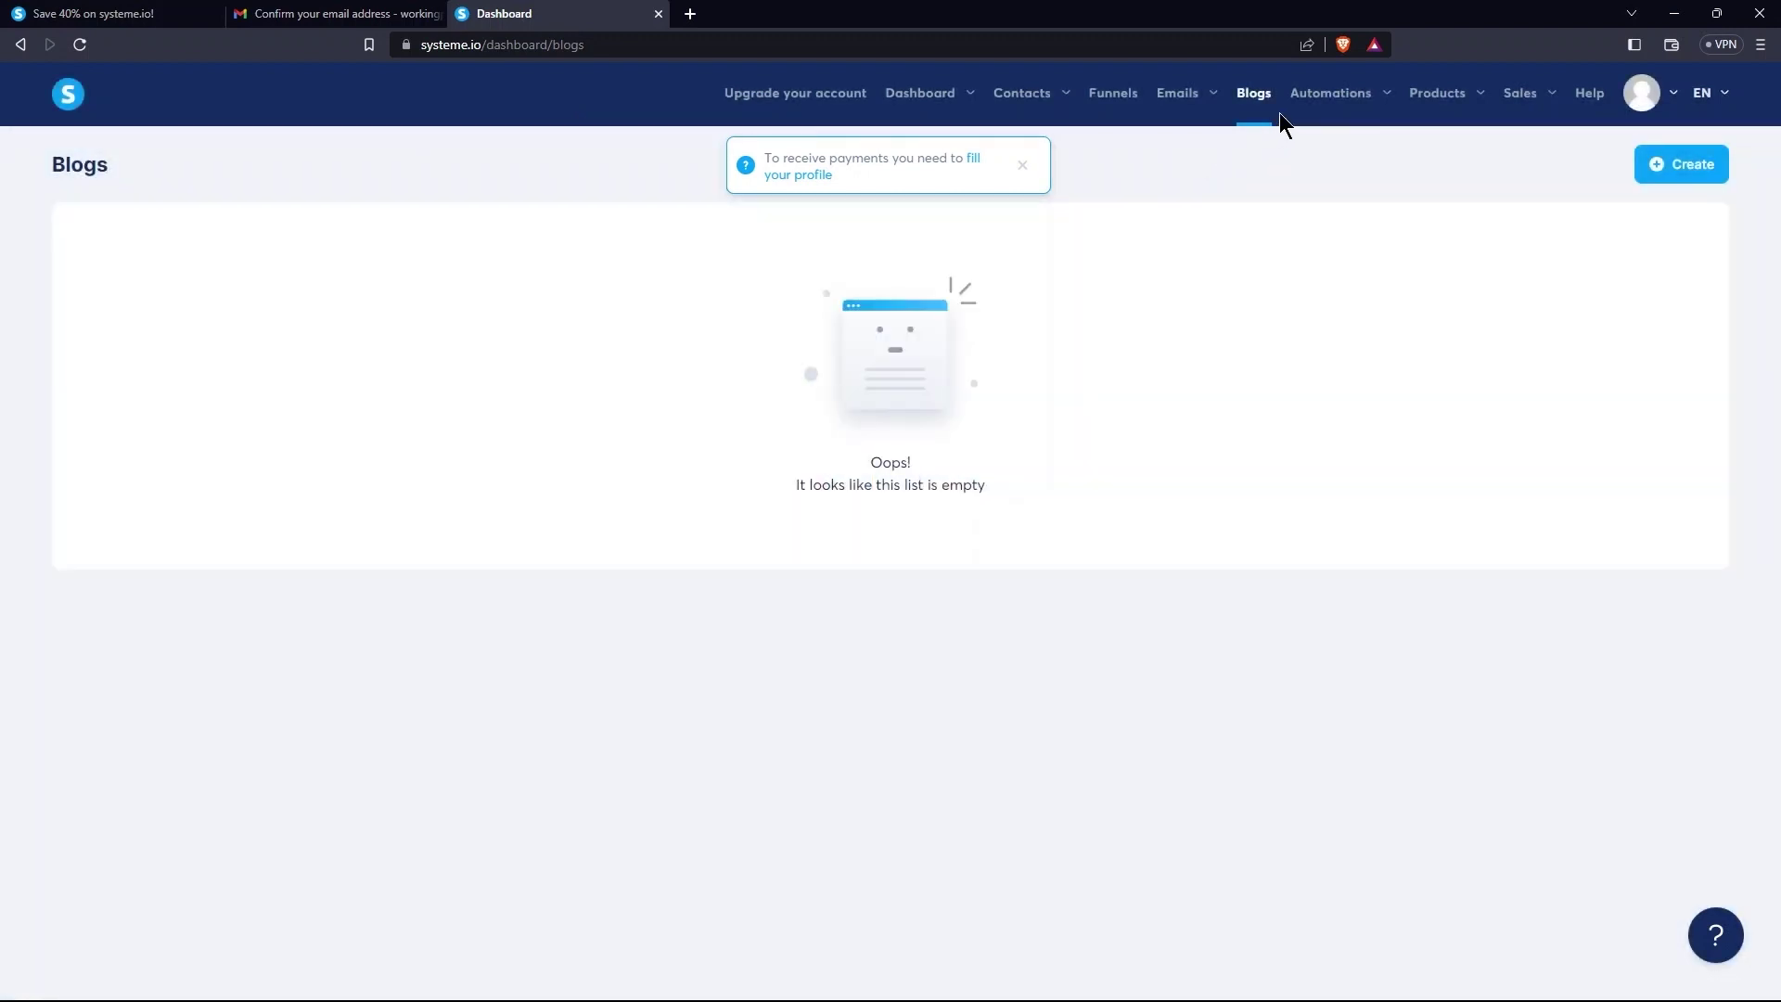
Step: Open the Automation Rules list and start a new rule
{"action": "mouse_move", "coordinate": [1308, 104]}
{"action": "left_click", "coordinate": [1334, 147]}
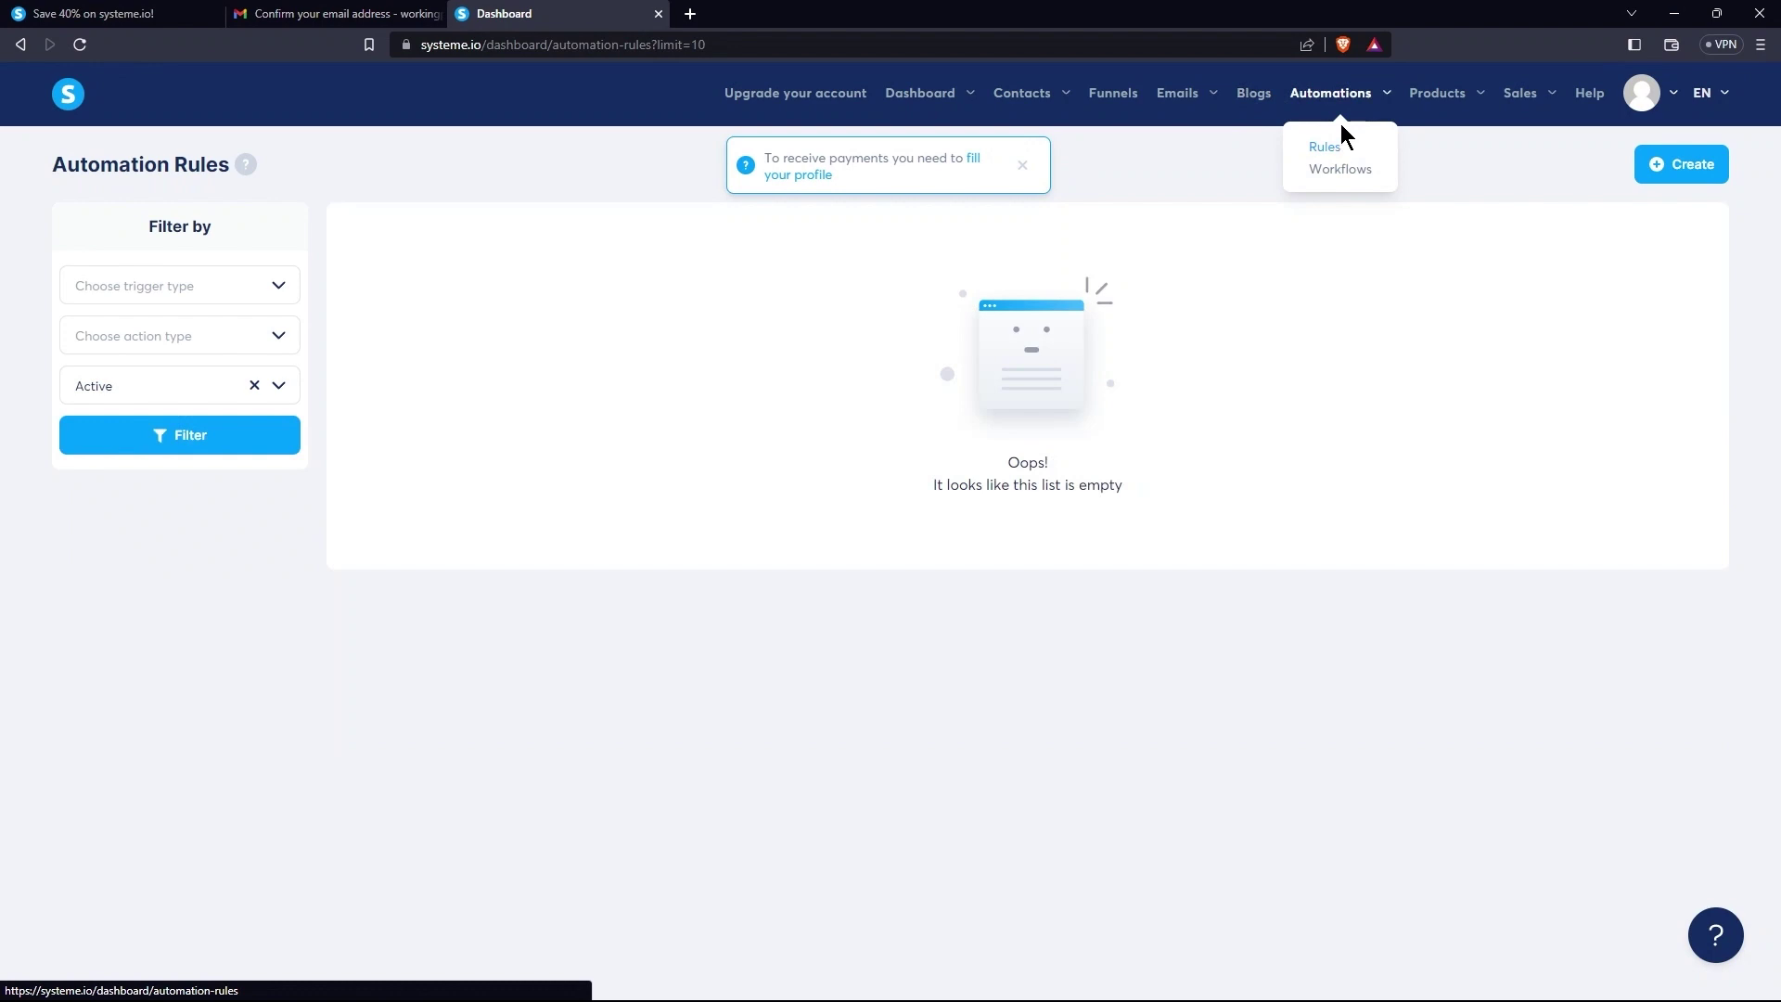
{"action": "left_click", "coordinate": [1667, 180]}
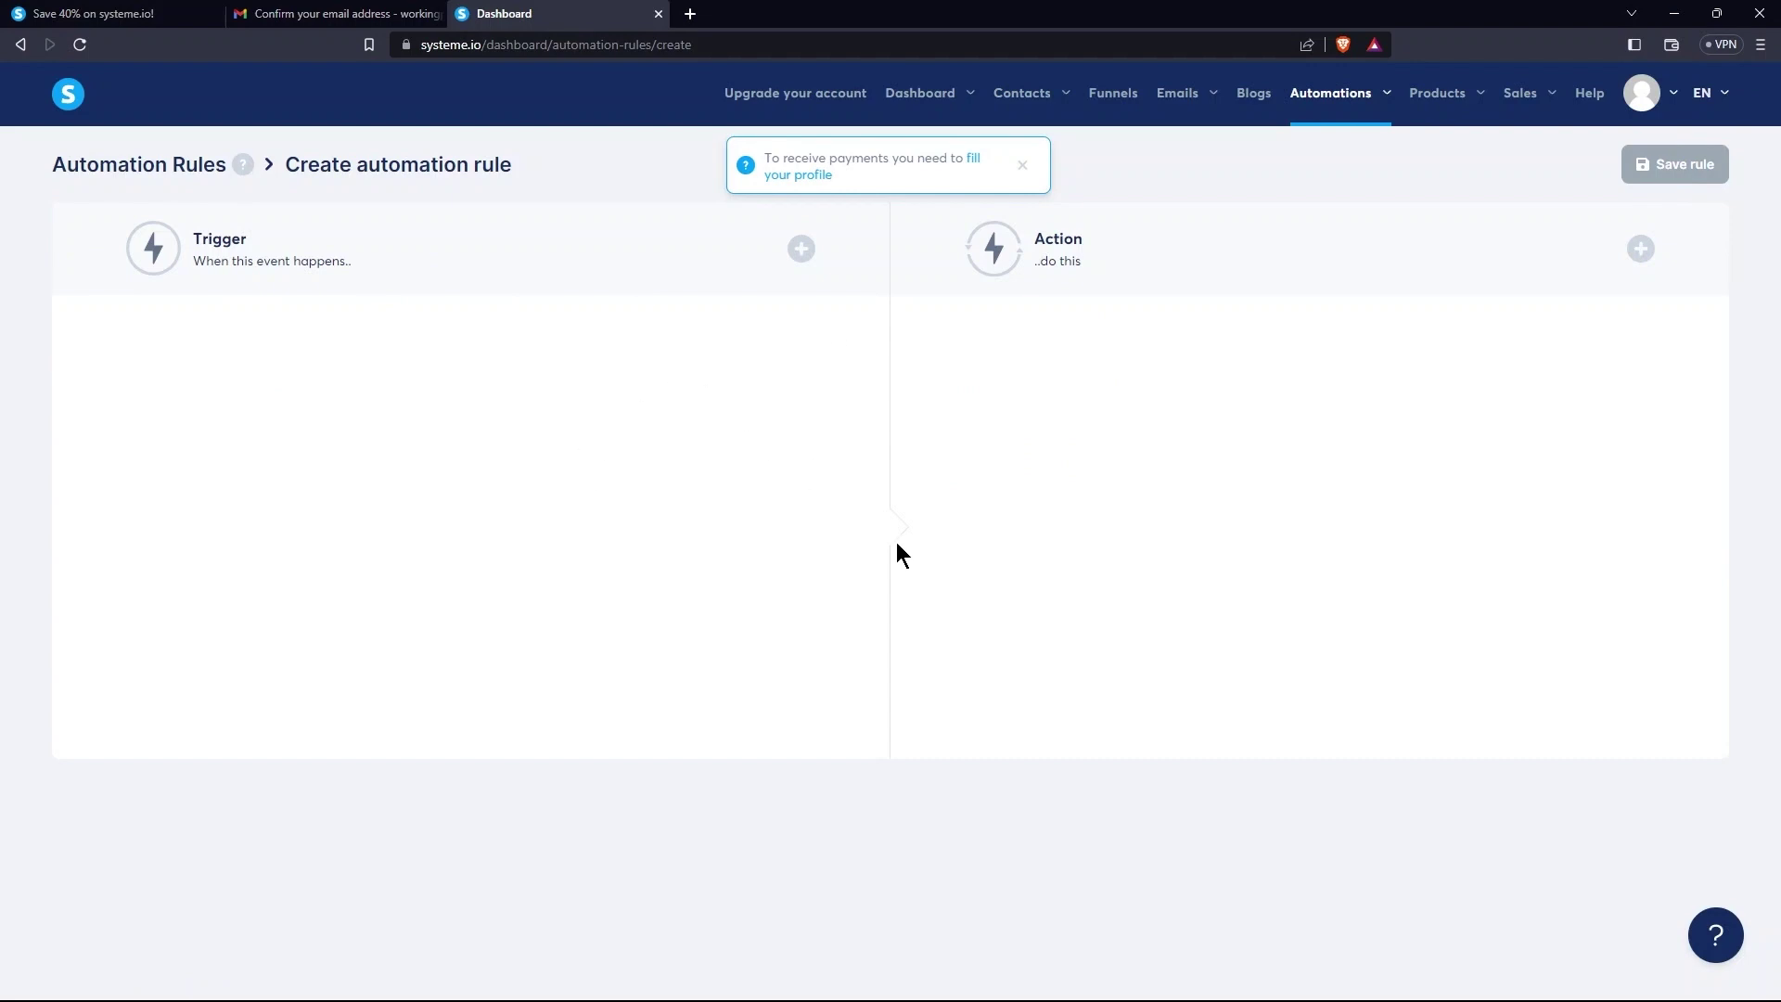
Step: Go to Workflows, open the Create workflow dialog, then close it unsaved
{"action": "mouse_move", "coordinate": [1297, 125]}
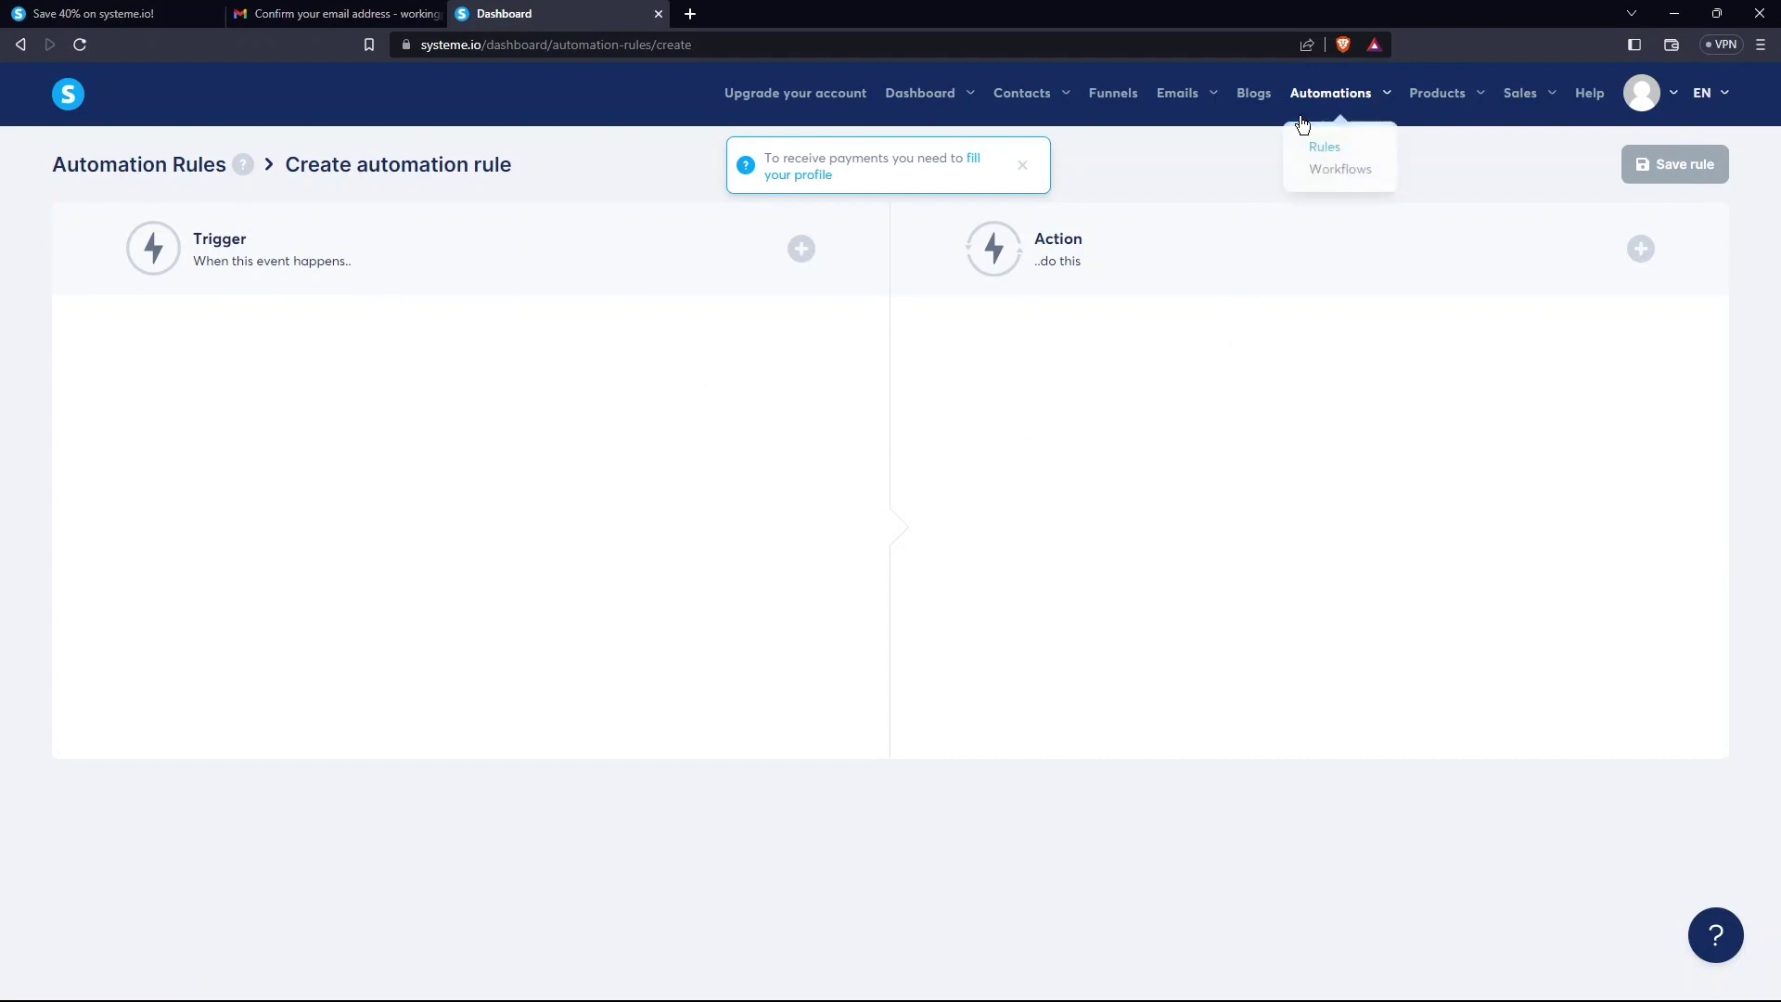
{"action": "left_click", "coordinate": [1317, 172]}
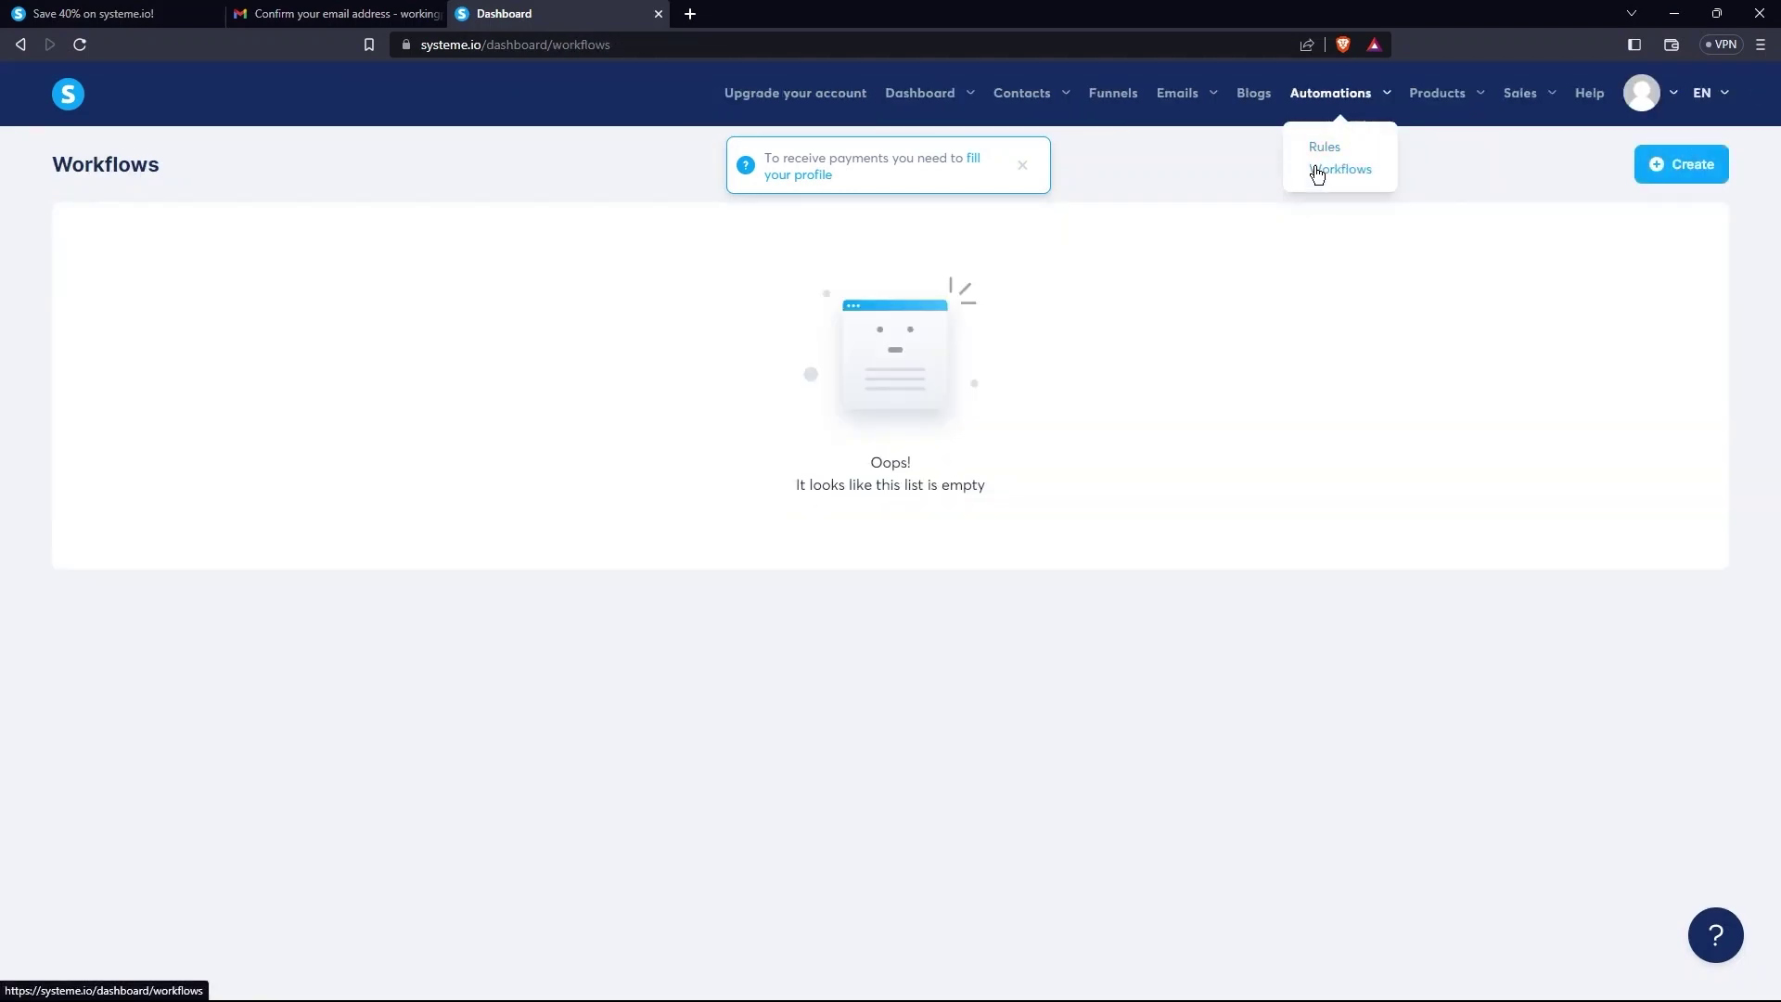
{"action": "left_click", "coordinate": [1679, 171]}
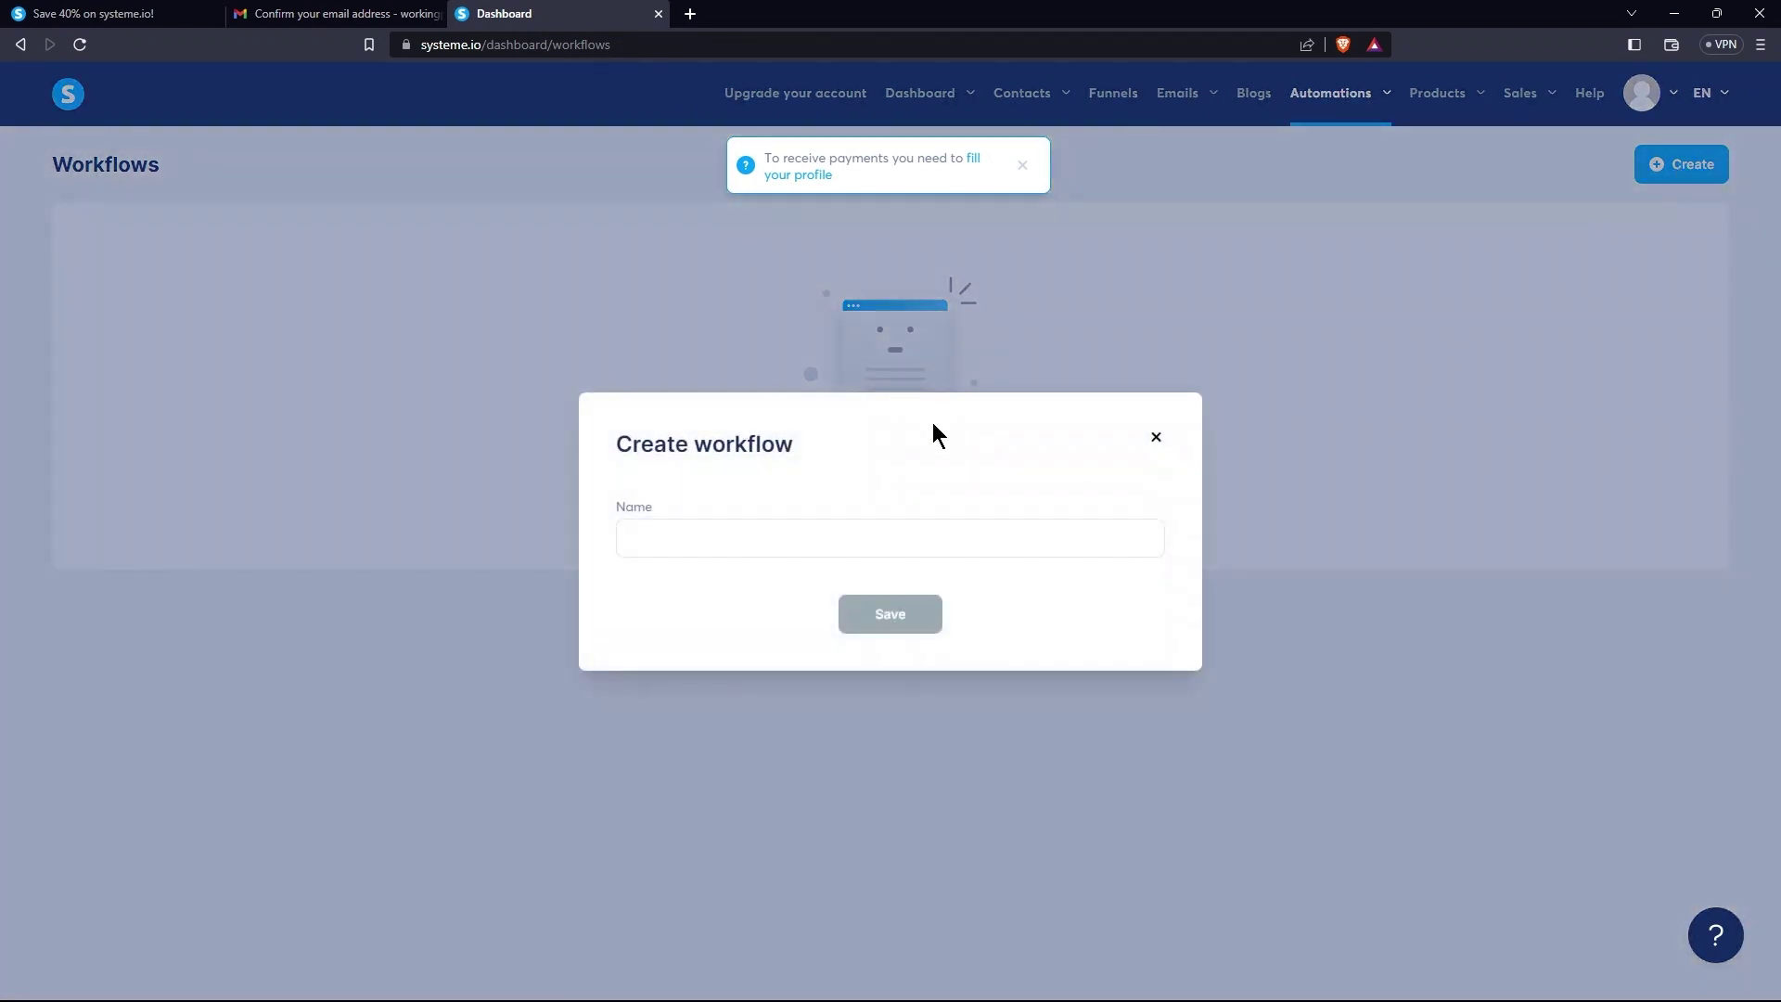
{"action": "left_click_drag", "start_coordinate": [620, 443], "coordinate": [843, 465]}
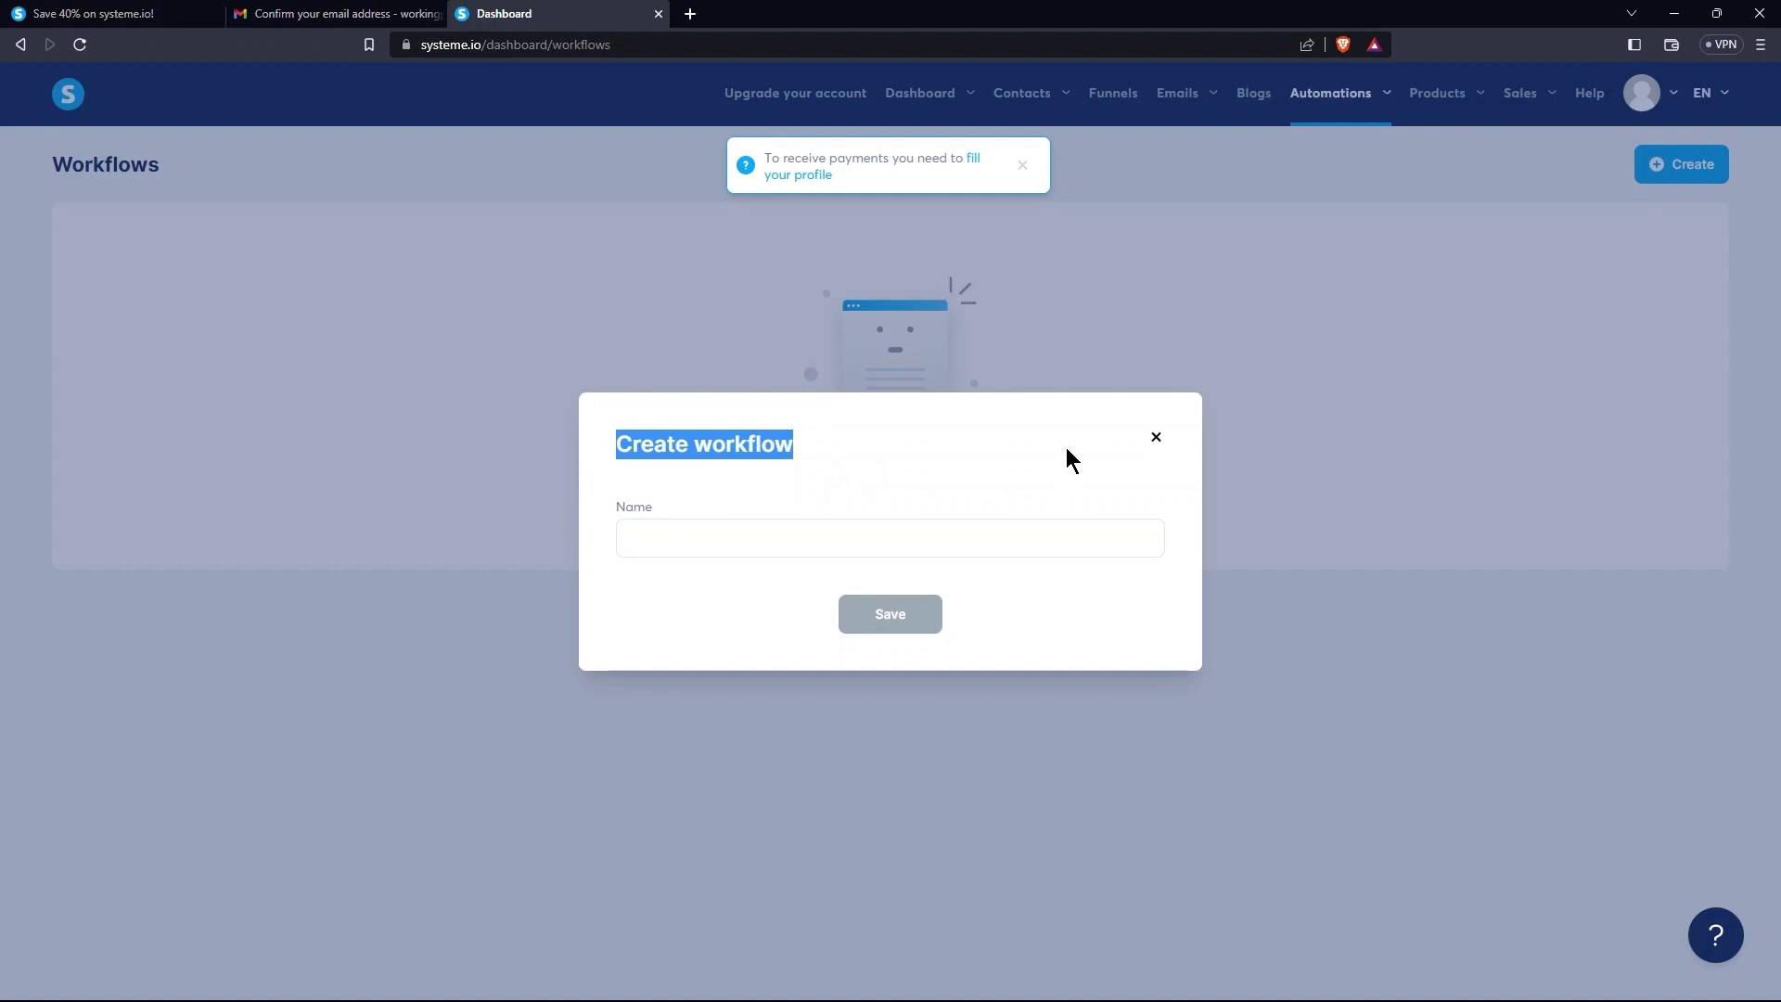
{"action": "left_click", "coordinate": [1158, 437]}
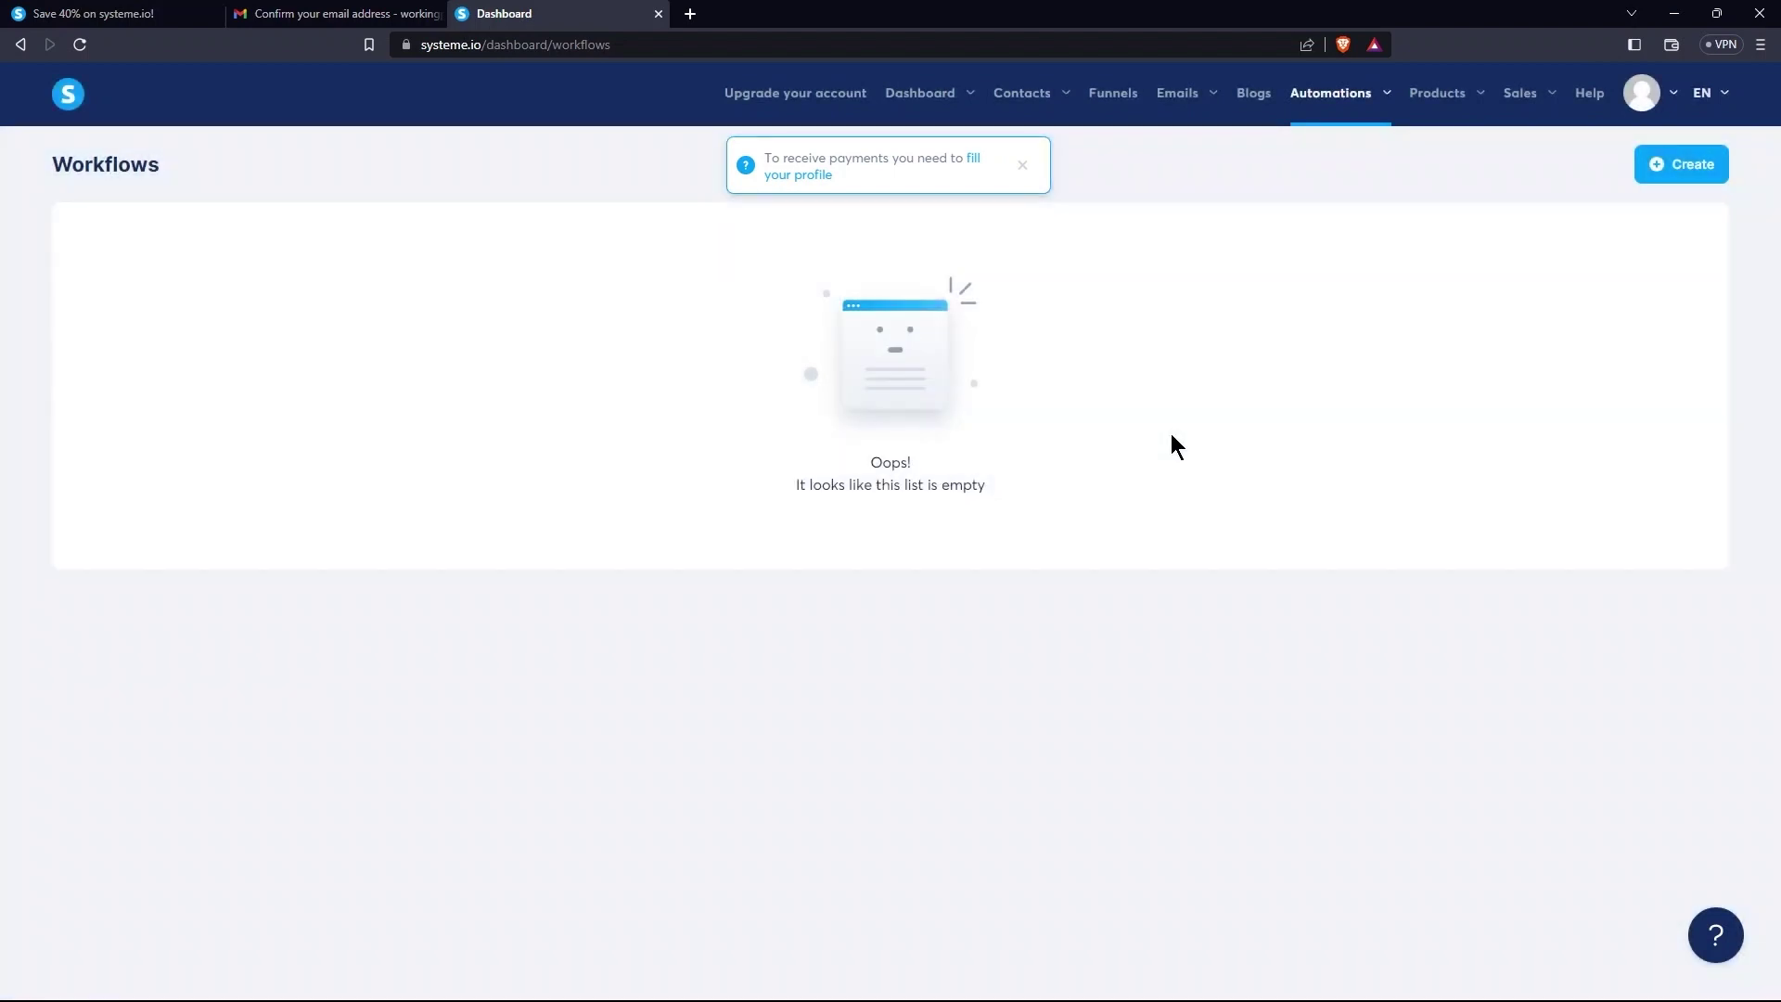
{"action": "mouse_move", "coordinate": [1450, 105]}
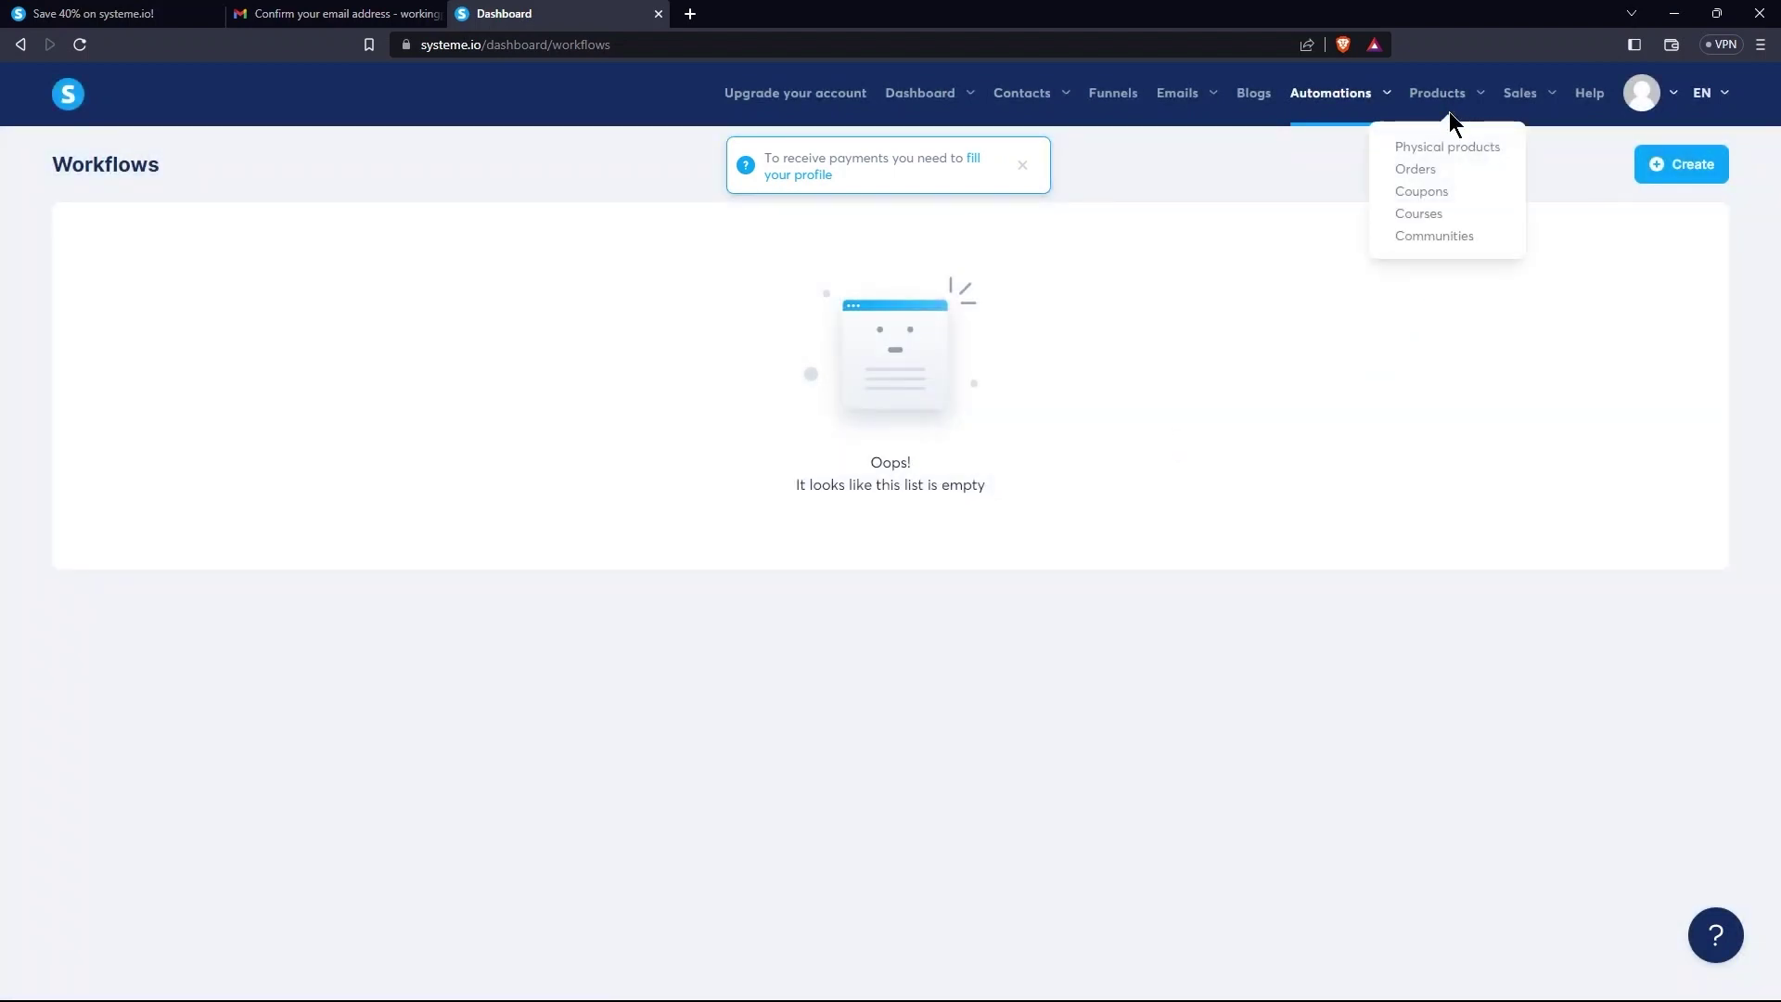
Step: Browse the physical products, orders and coupons lists
{"action": "left_click", "coordinate": [1460, 151]}
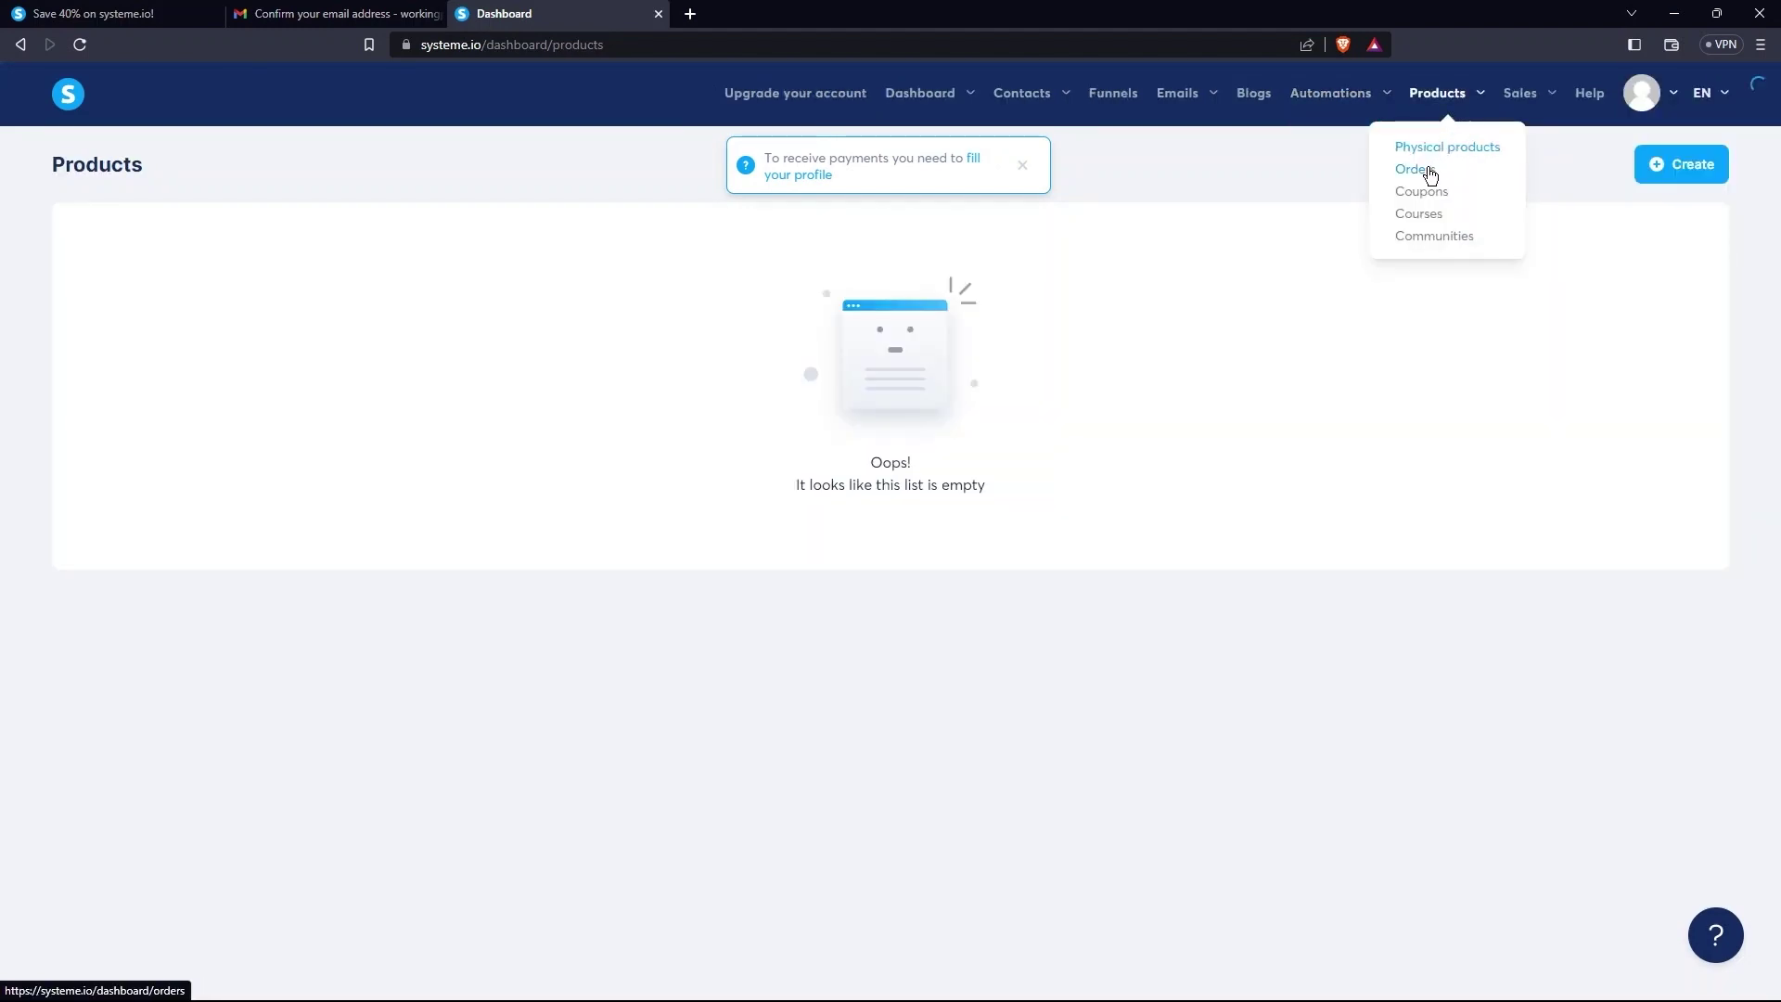
{"action": "left_click", "coordinate": [1429, 171]}
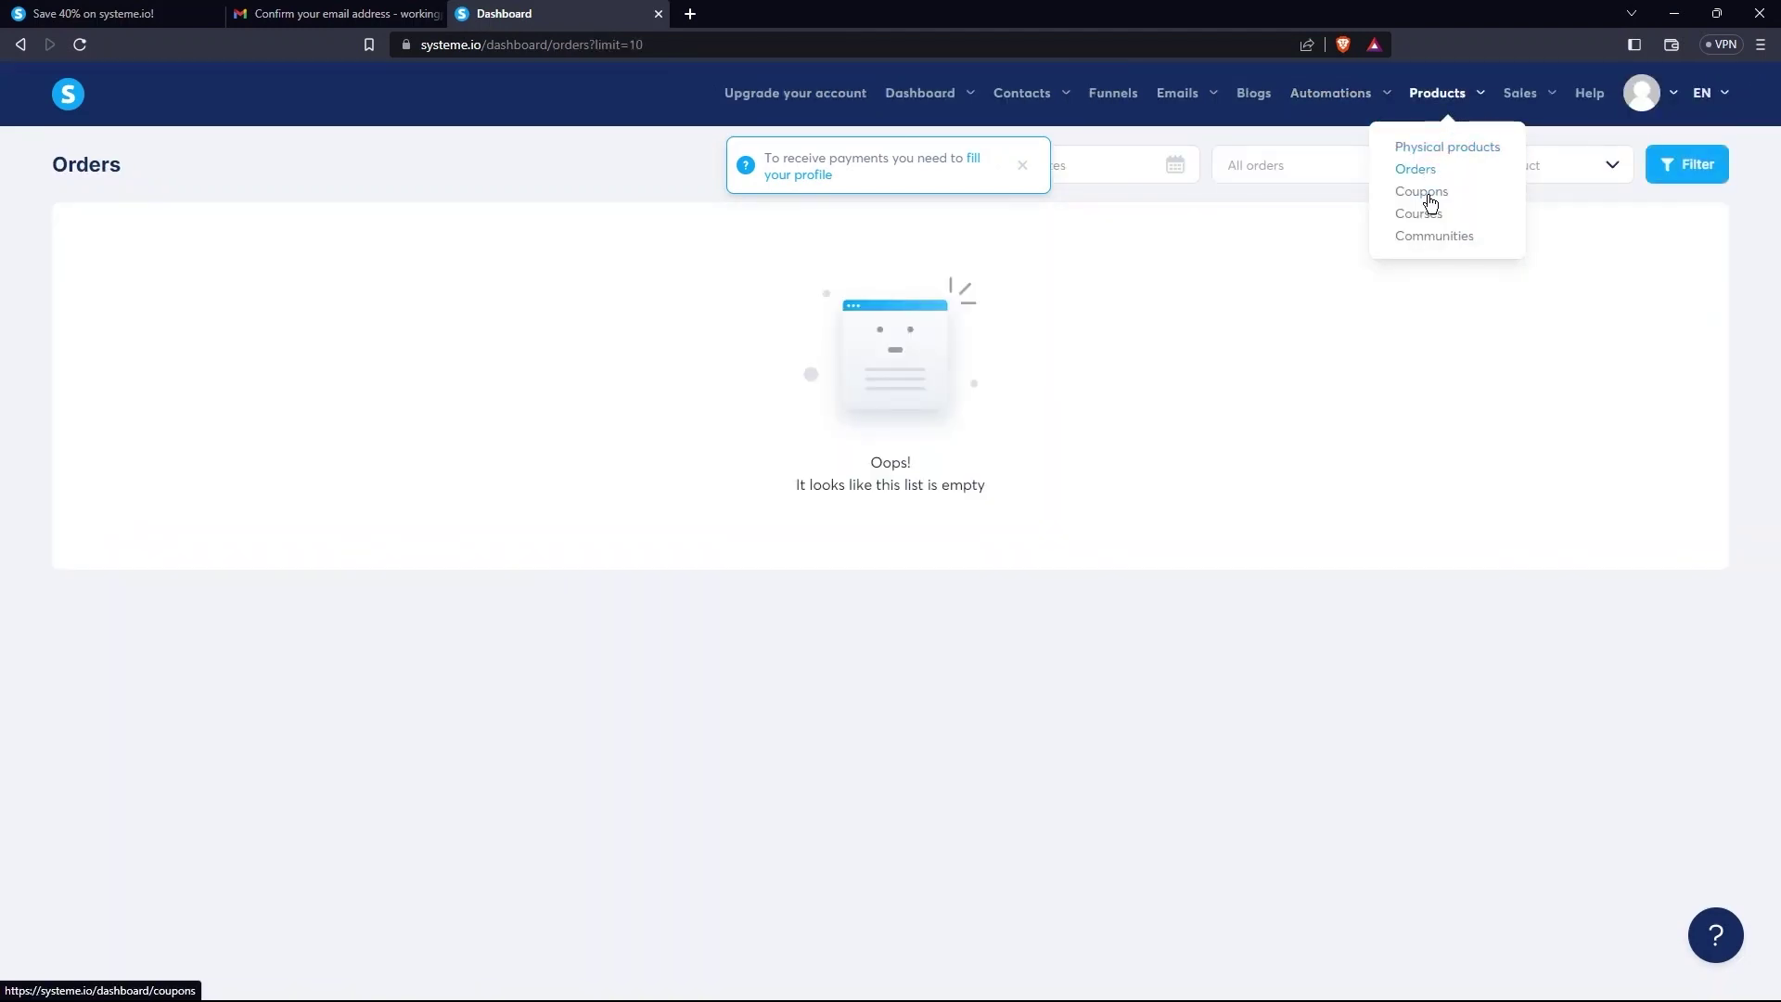
{"action": "left_click", "coordinate": [1429, 195]}
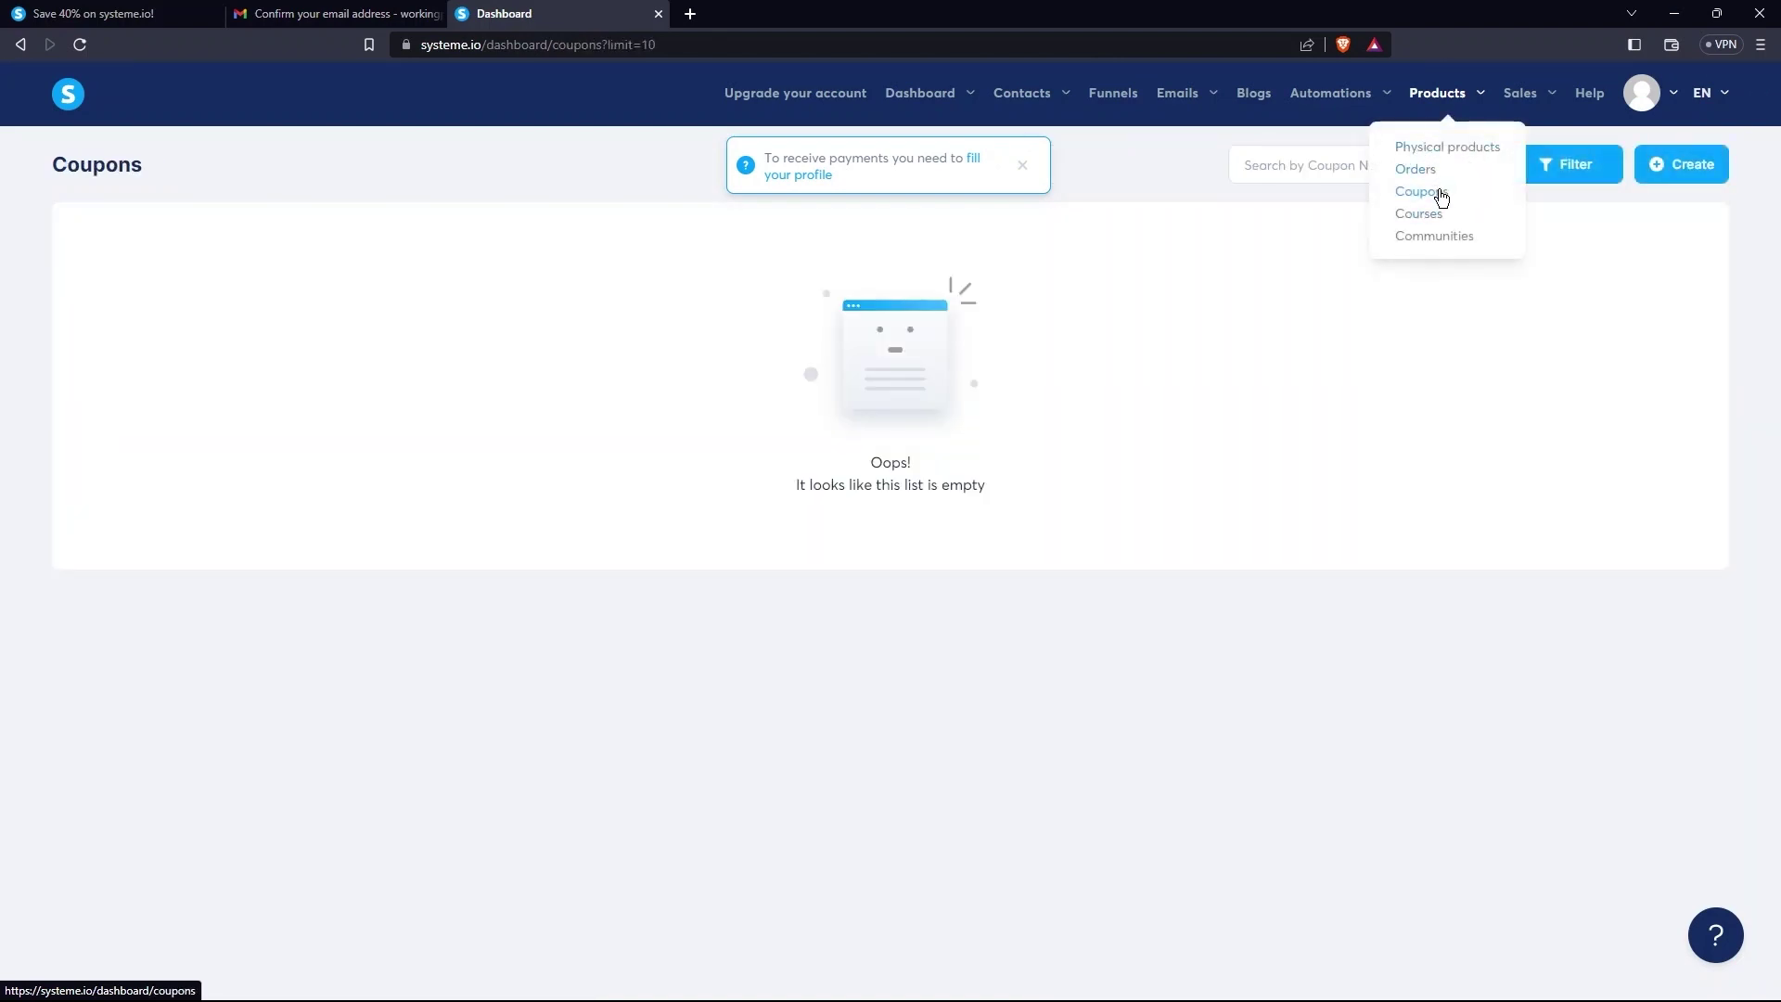
Step: Start a new 20% OFF coupon as a Percentage discount of 20
{"action": "left_click", "coordinate": [1670, 178]}
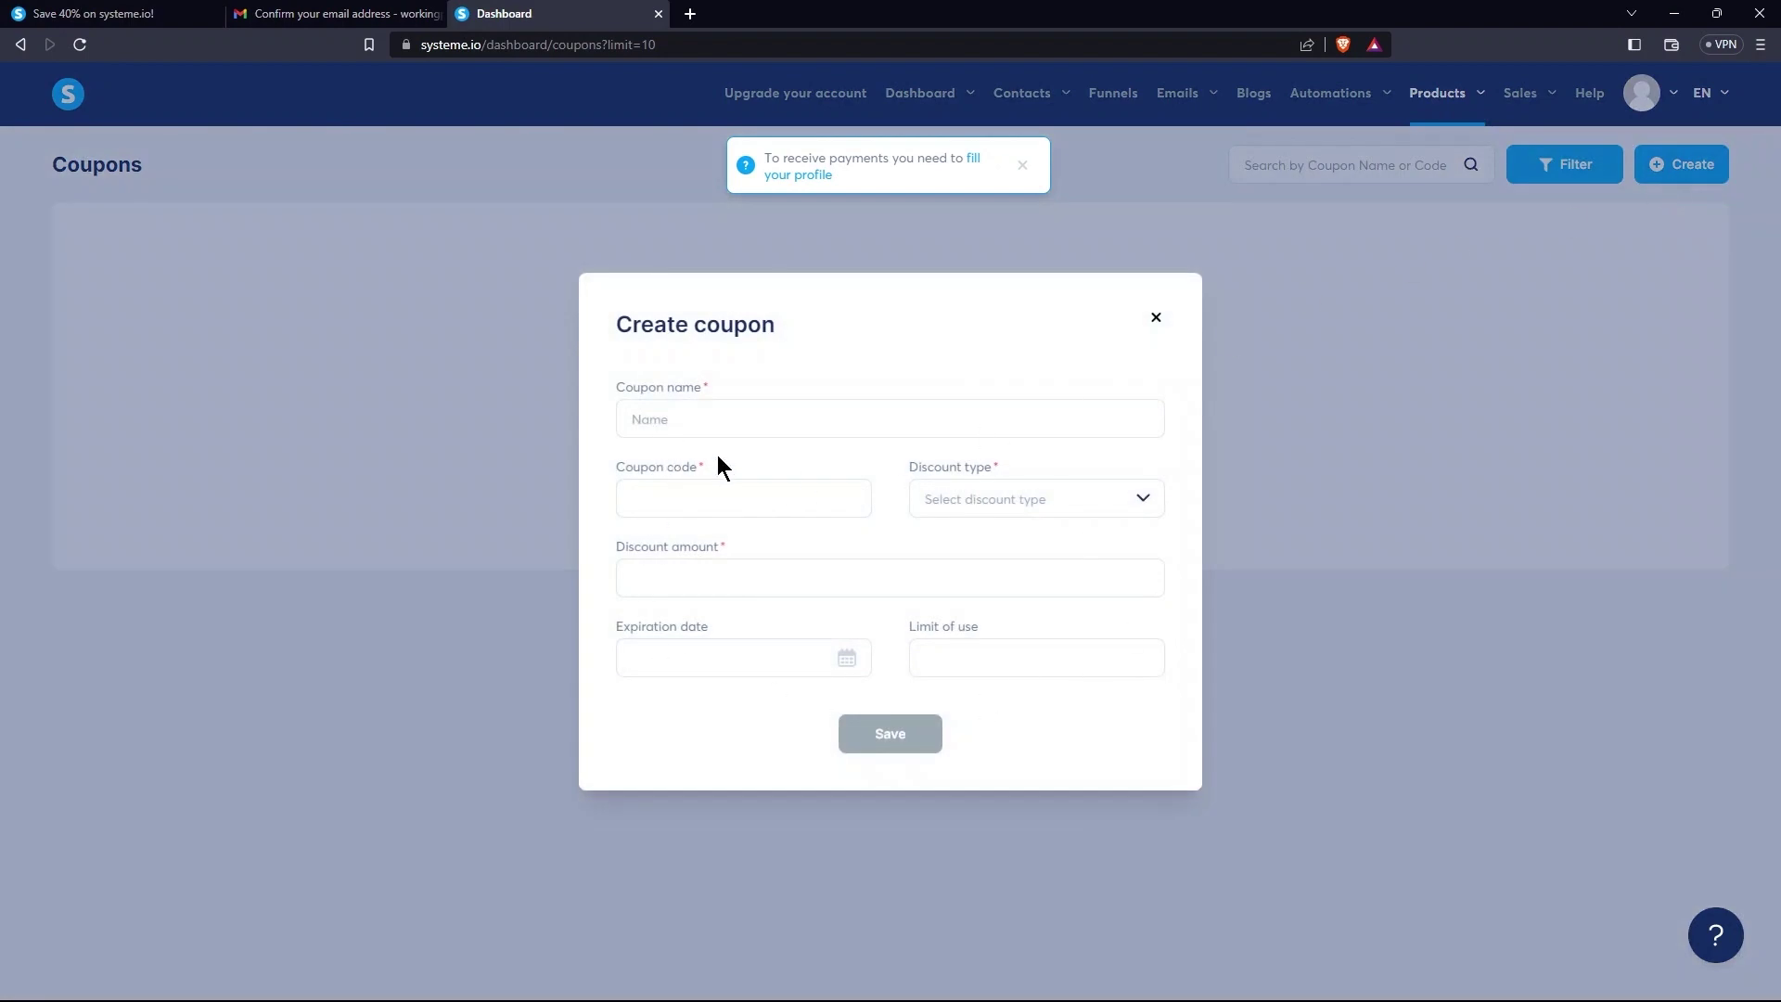
{"action": "left_click", "coordinate": [703, 424]}
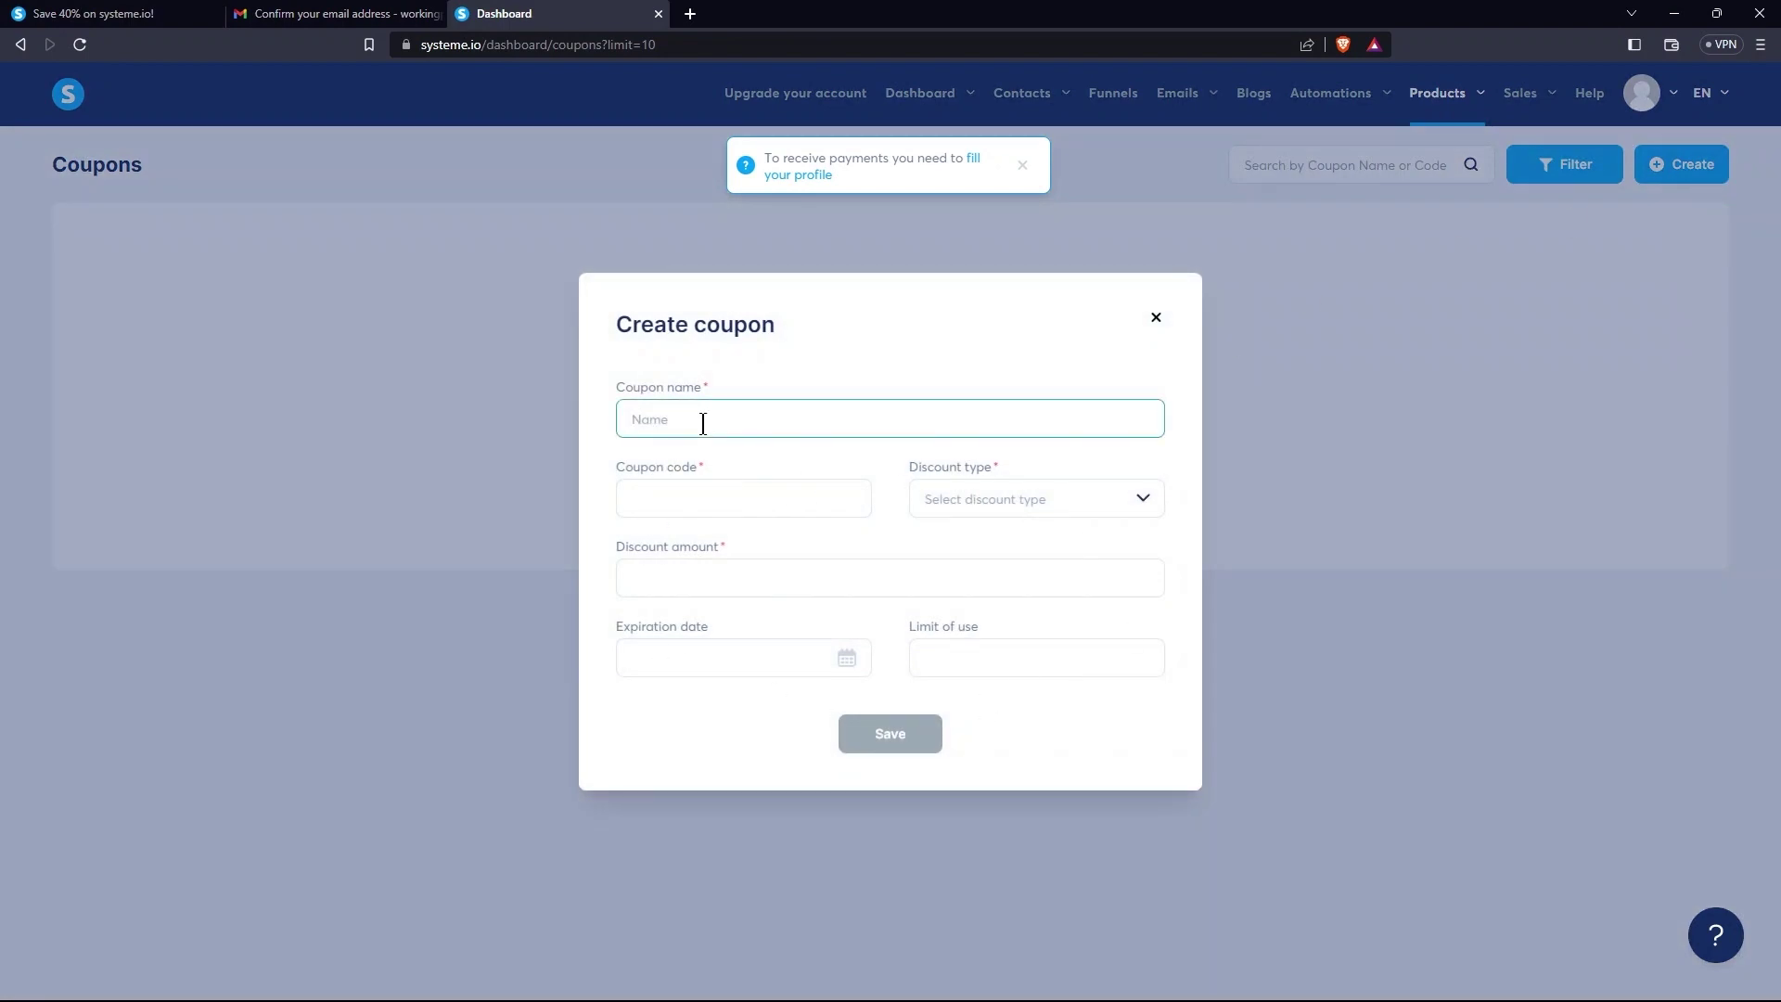
{"action": "left_click", "coordinate": [961, 520]}
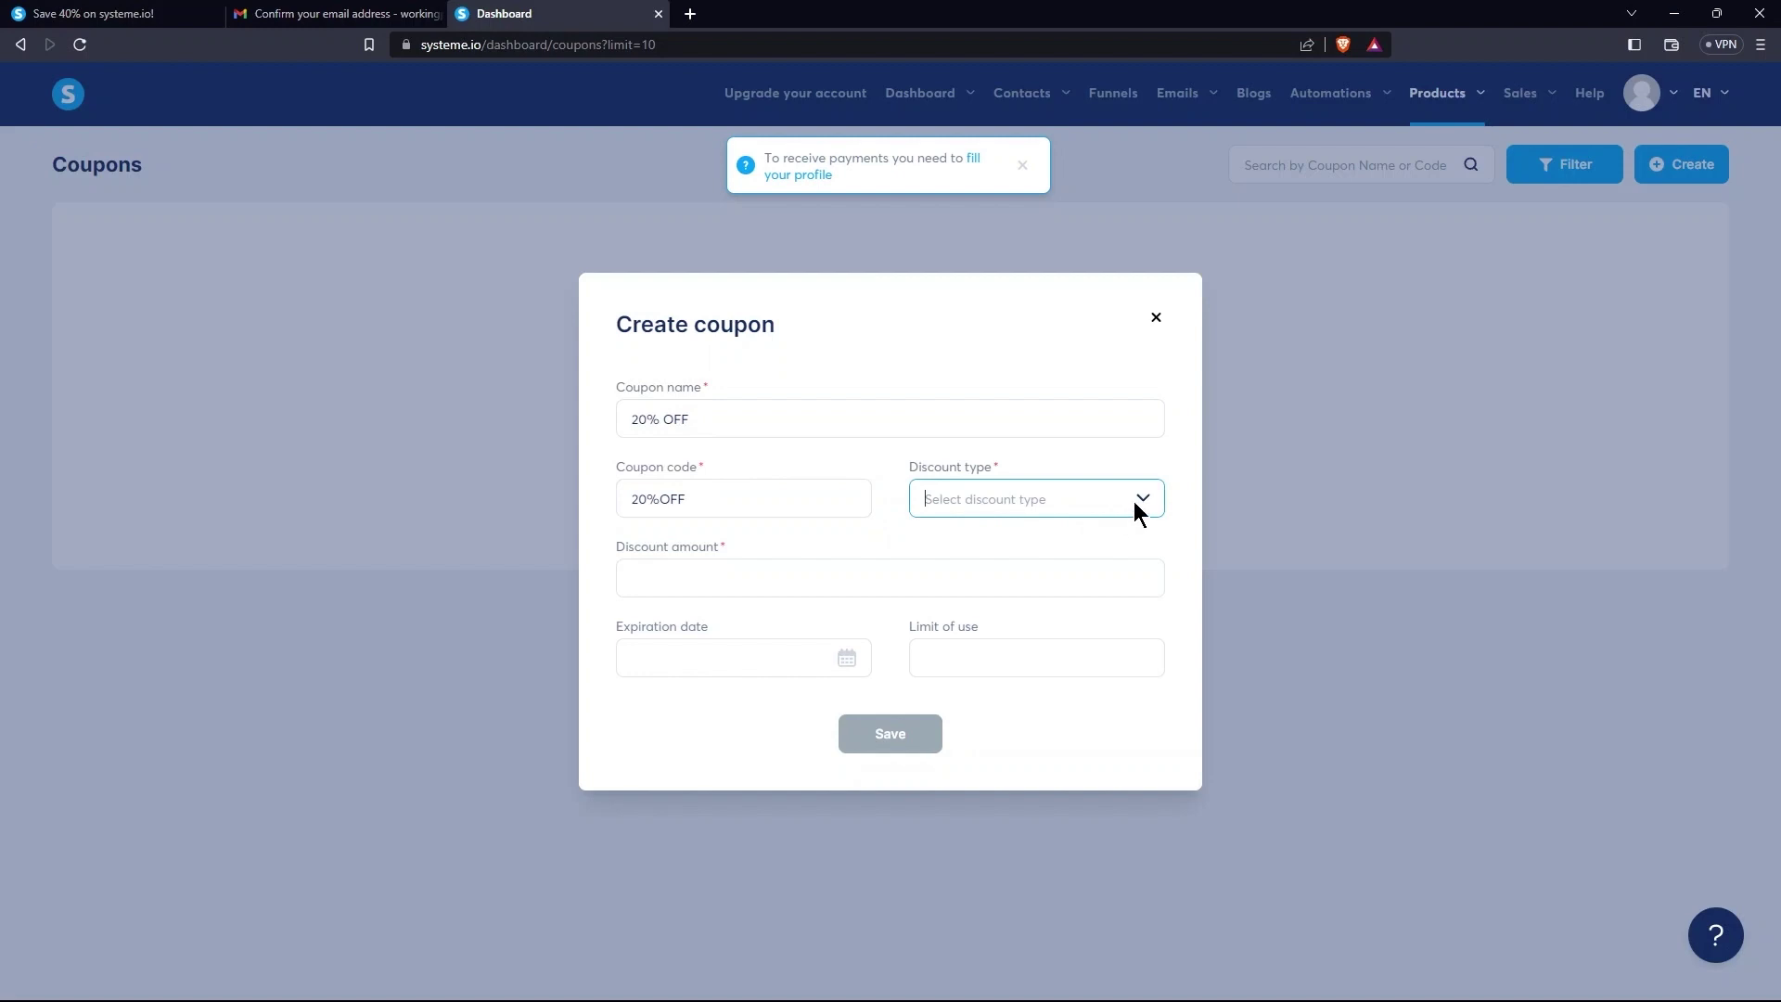
{"action": "left_click", "coordinate": [1134, 501]}
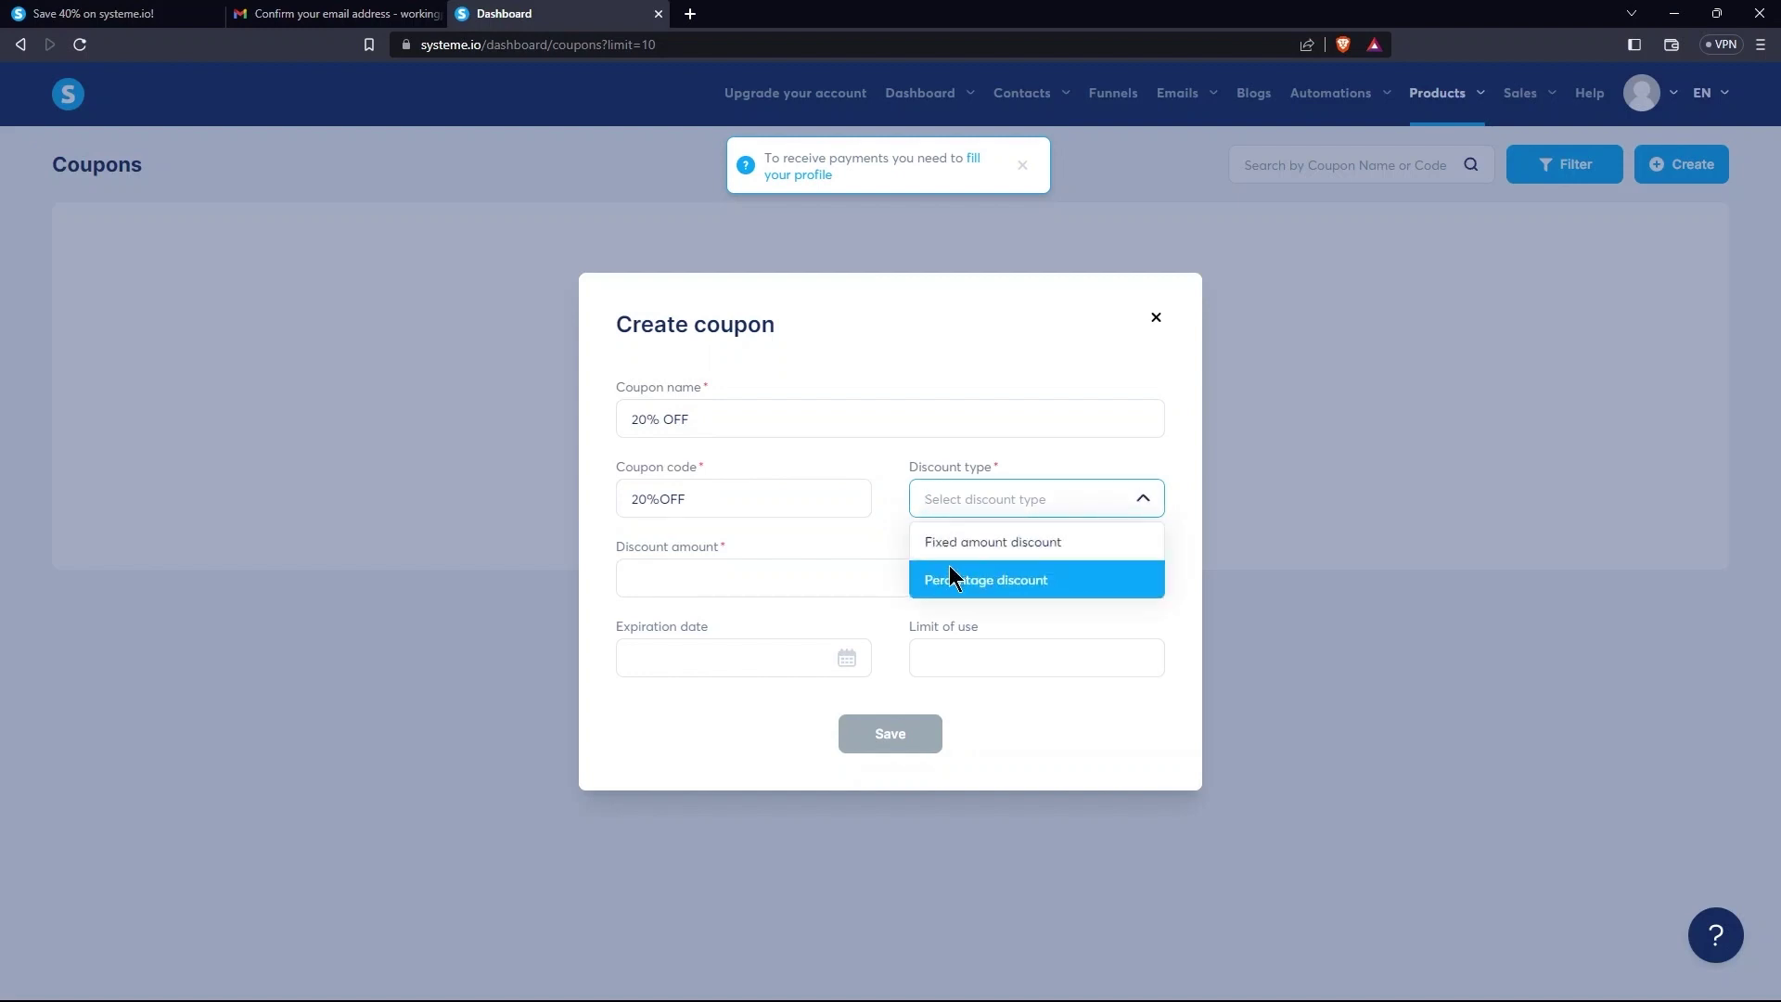
{"action": "left_click", "coordinate": [1002, 578]}
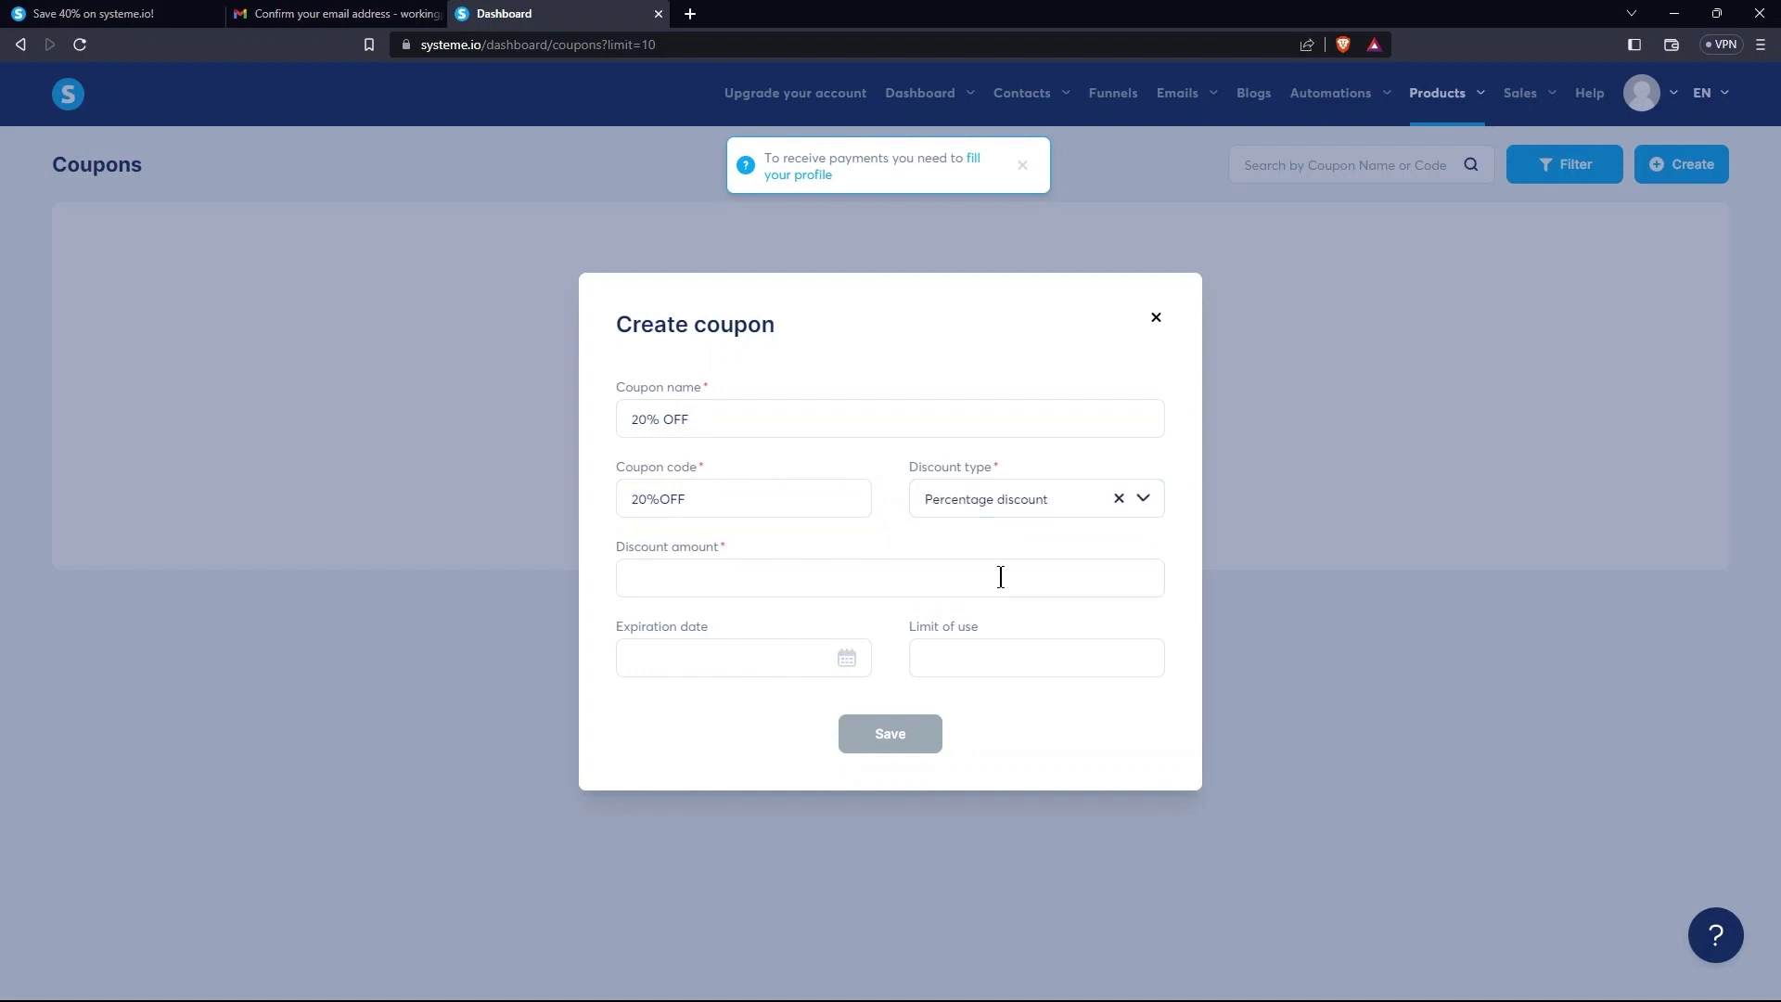
{"action": "left_click", "coordinate": [738, 571]}
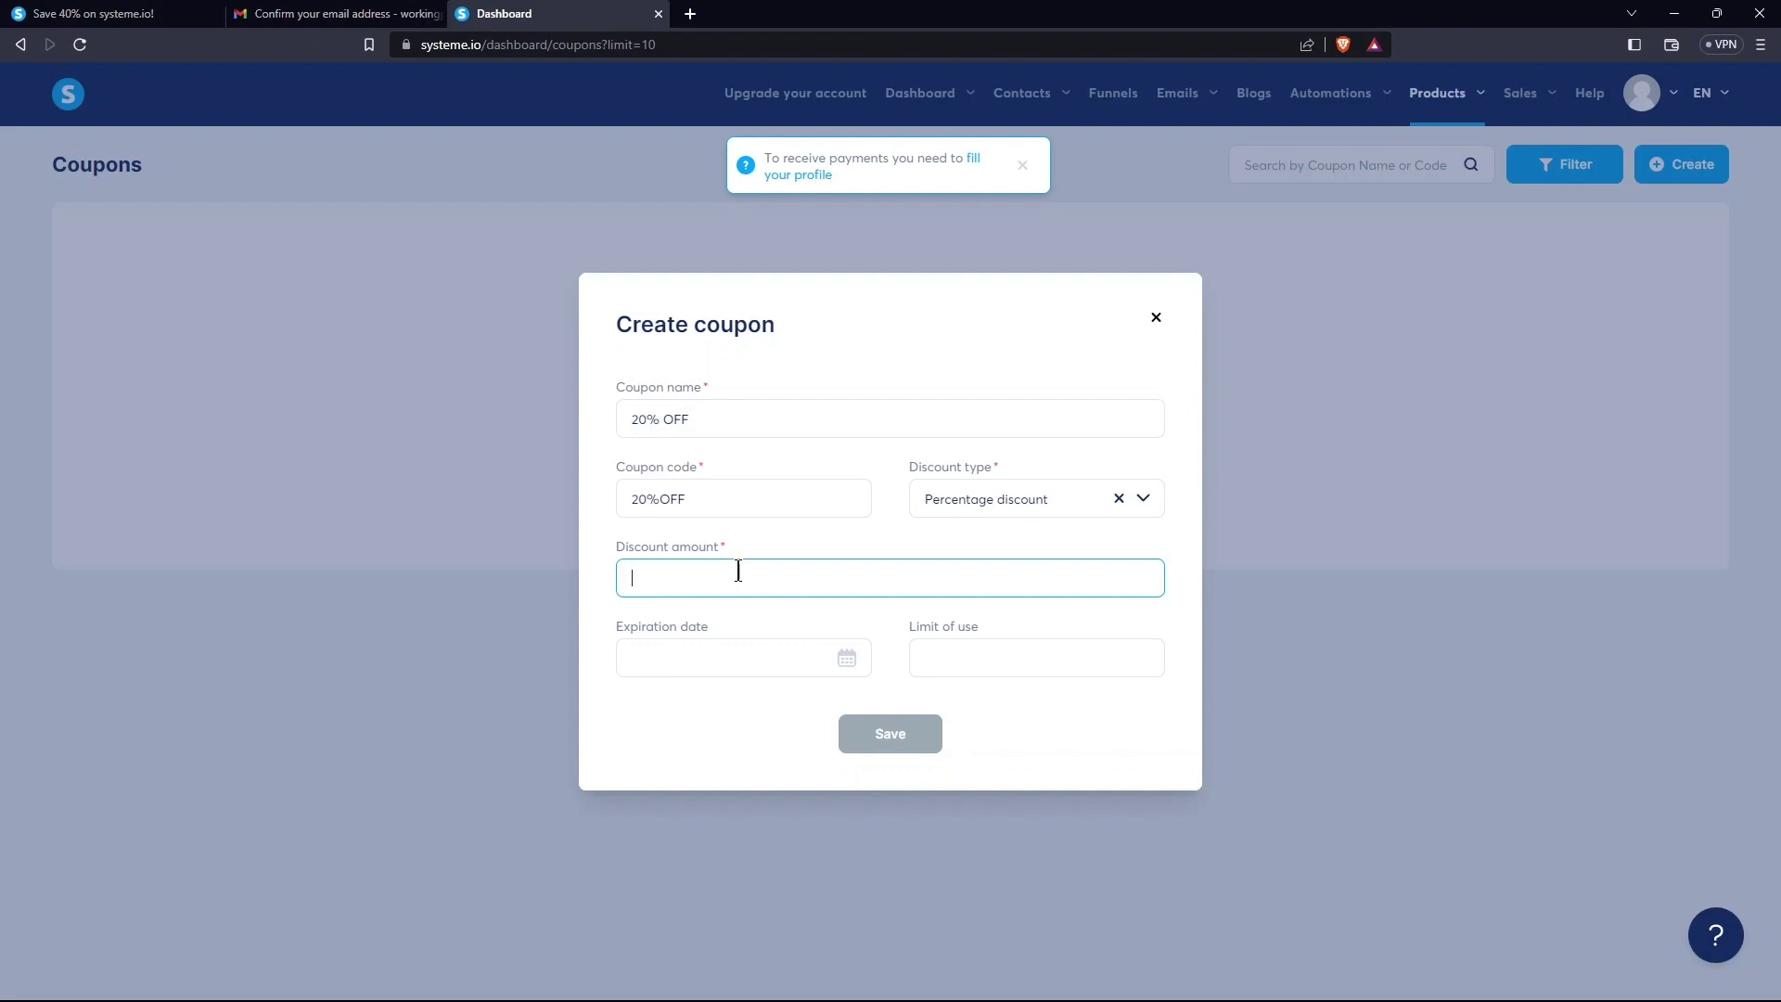
{"action": "type", "text": "20"}
Step: Set the coupon's expiration to June 14, 2023 and save it
{"action": "left_click", "coordinate": [676, 648]}
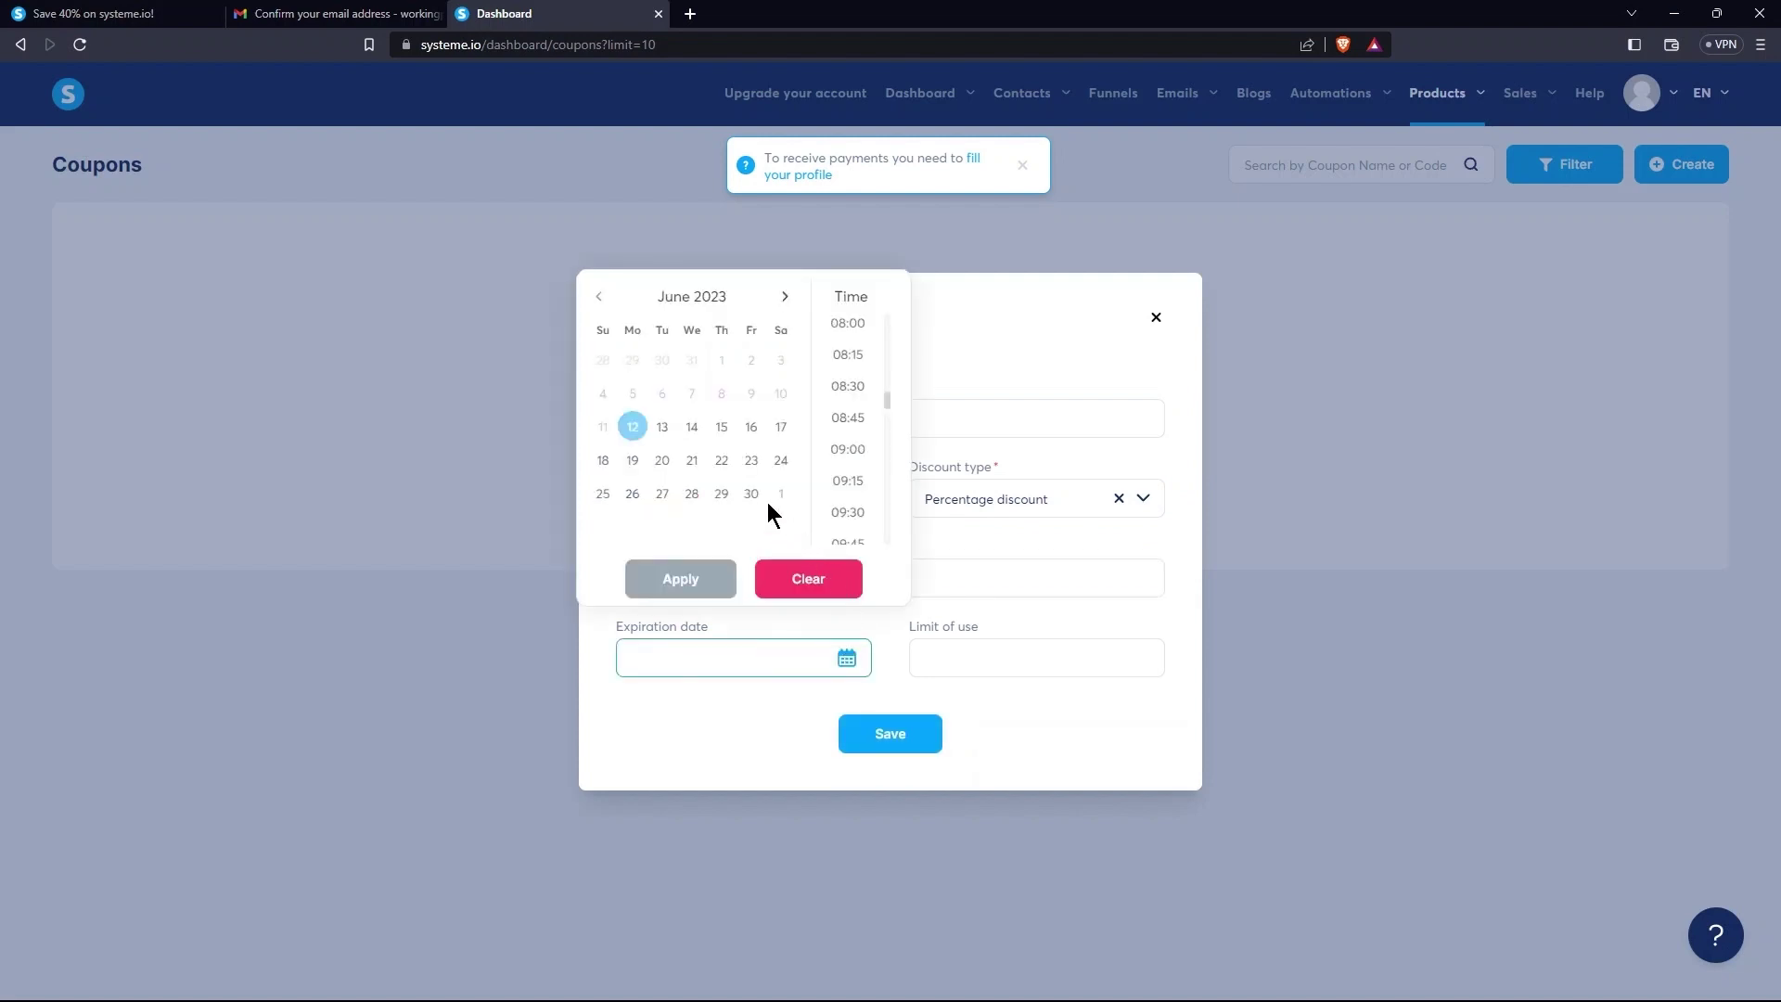
{"action": "left_click", "coordinate": [692, 427]}
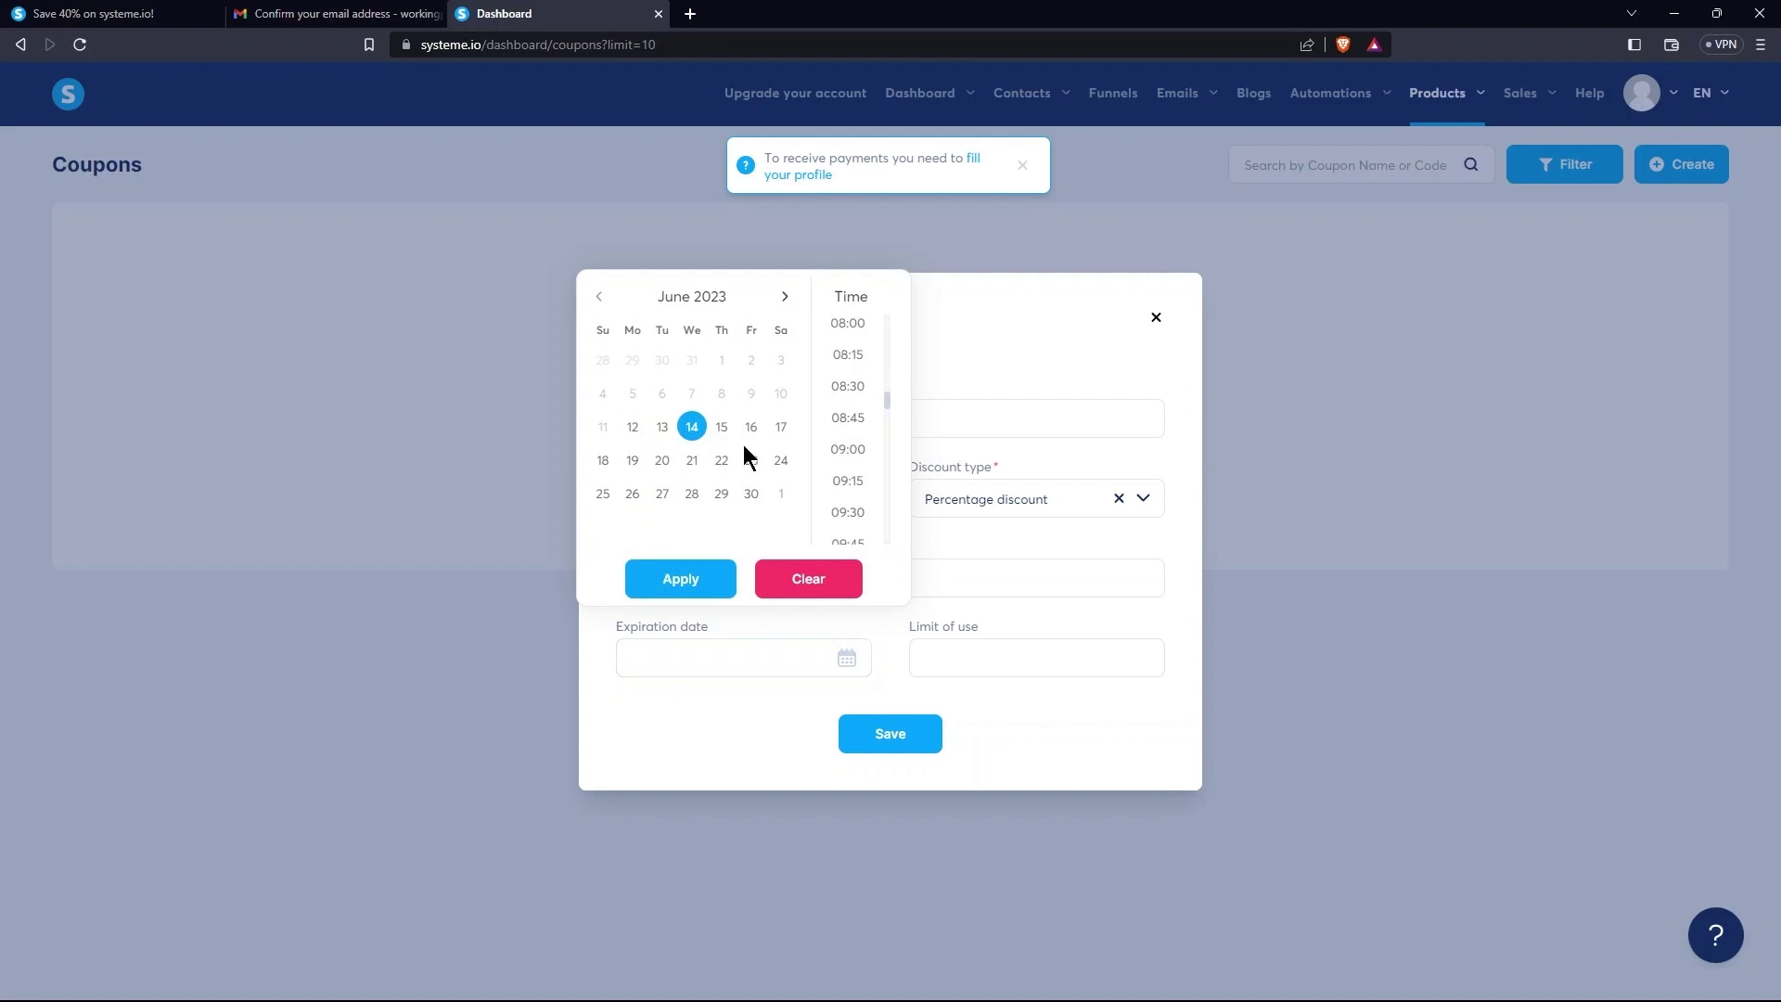
{"action": "left_click", "coordinate": [731, 575]}
{"action": "left_click", "coordinate": [891, 737]}
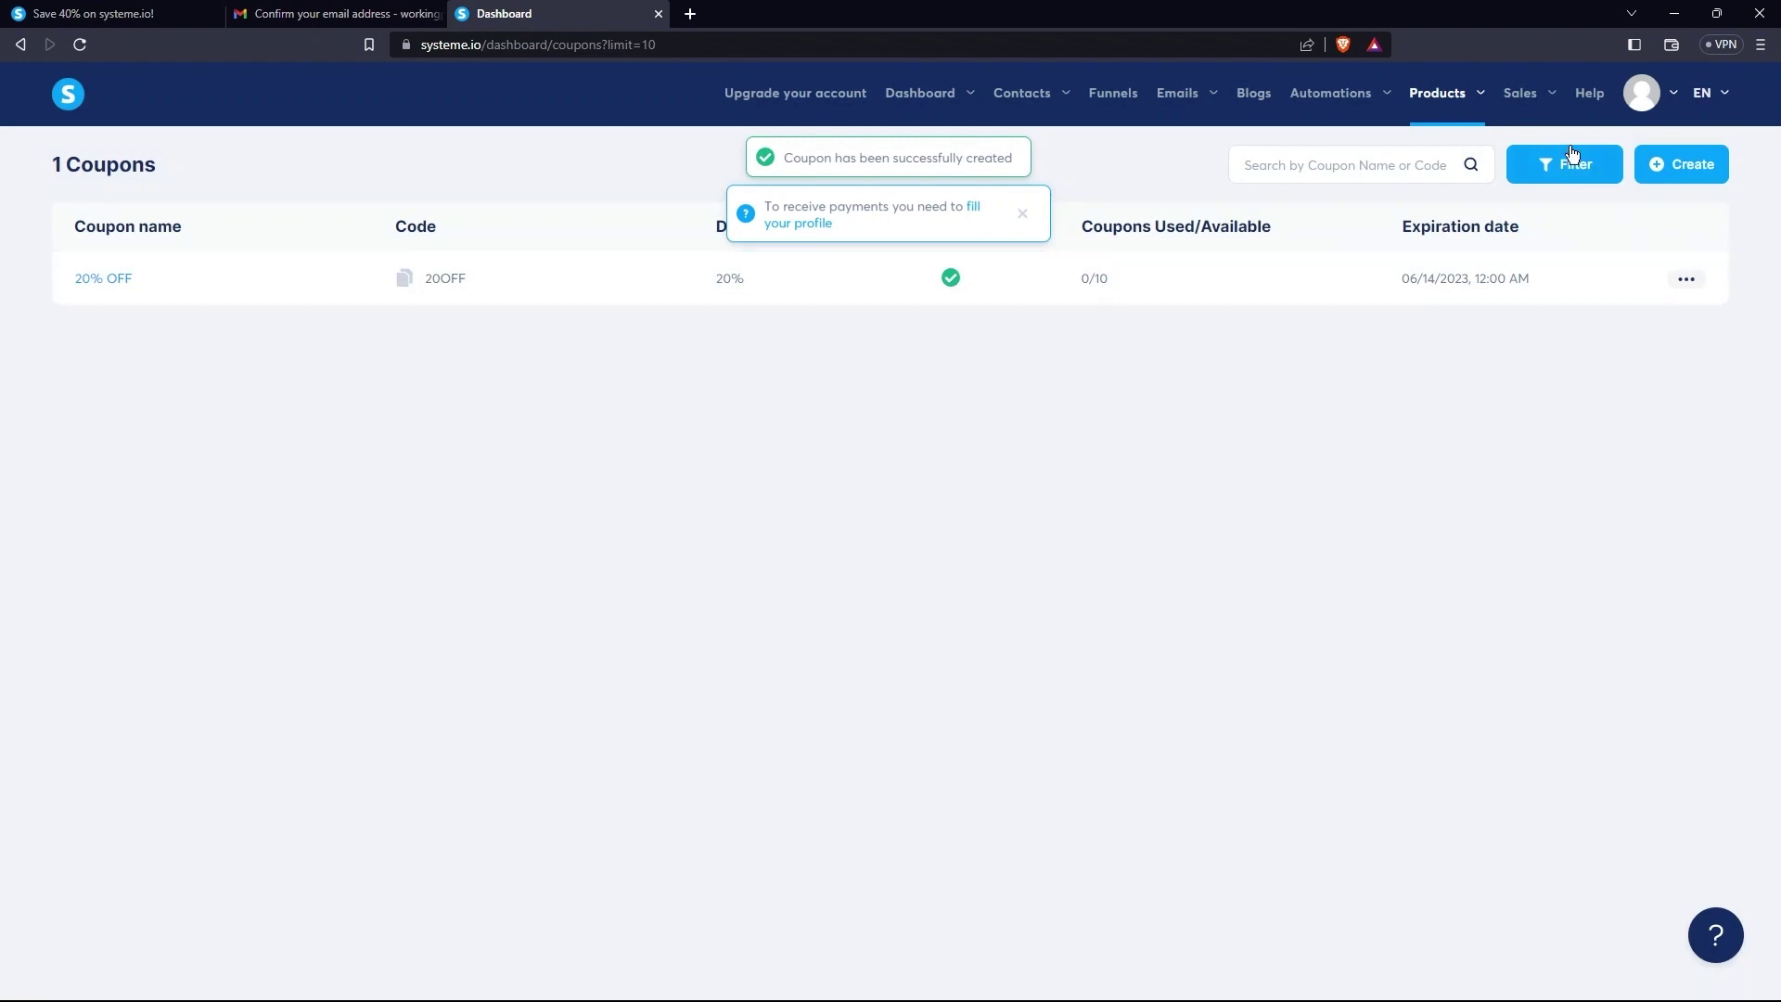
{"action": "mouse_move", "coordinate": [1453, 96]}
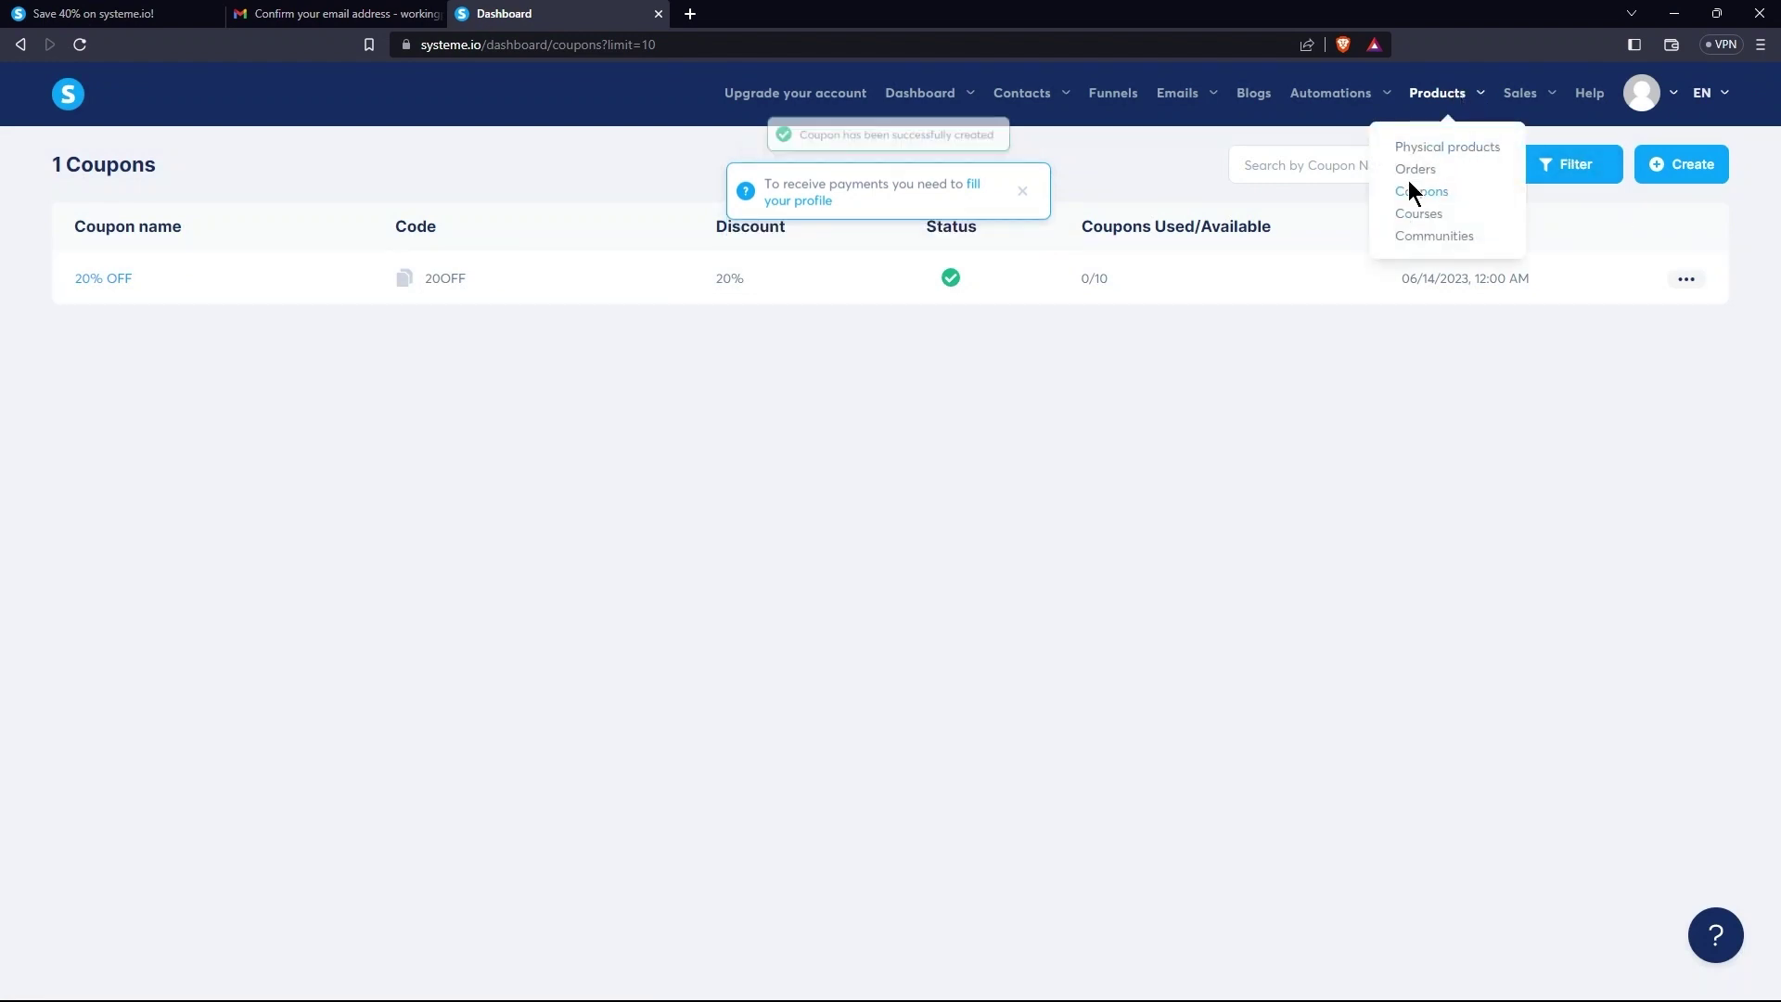
Step: Look over a blank new-course form without saving, then view the empty Communities list
{"action": "left_click", "coordinate": [1450, 214]}
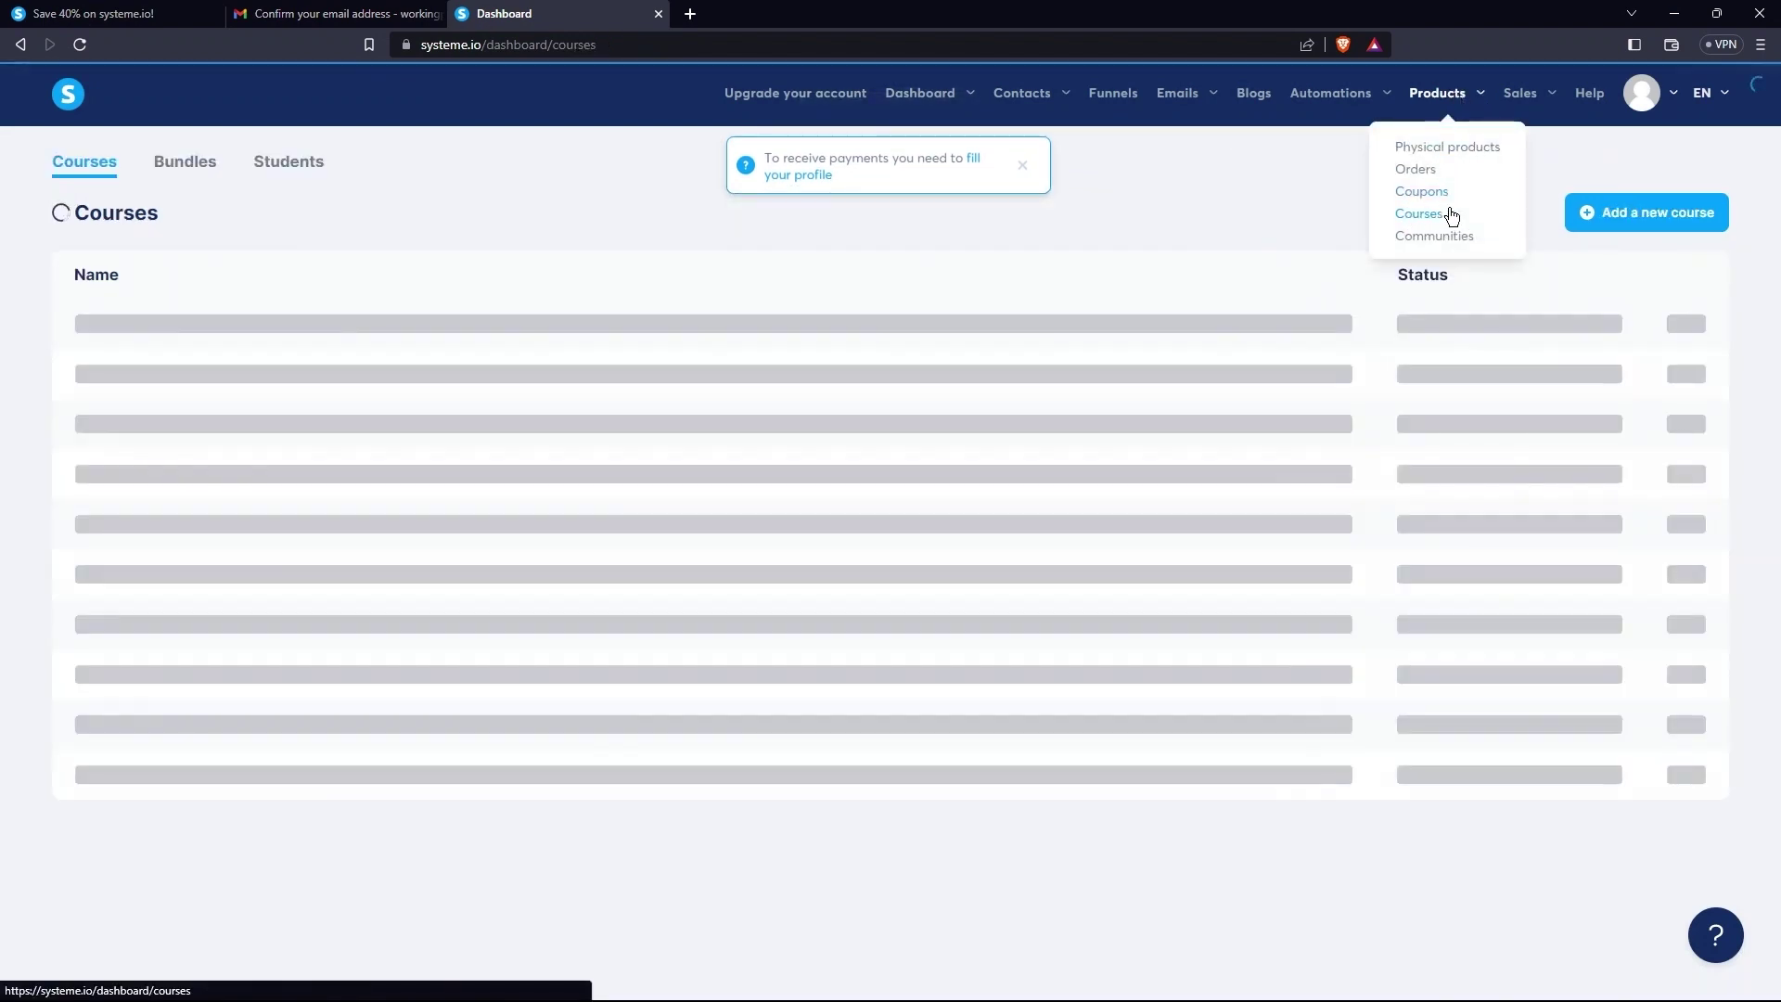
{"action": "left_click", "coordinate": [1617, 221]}
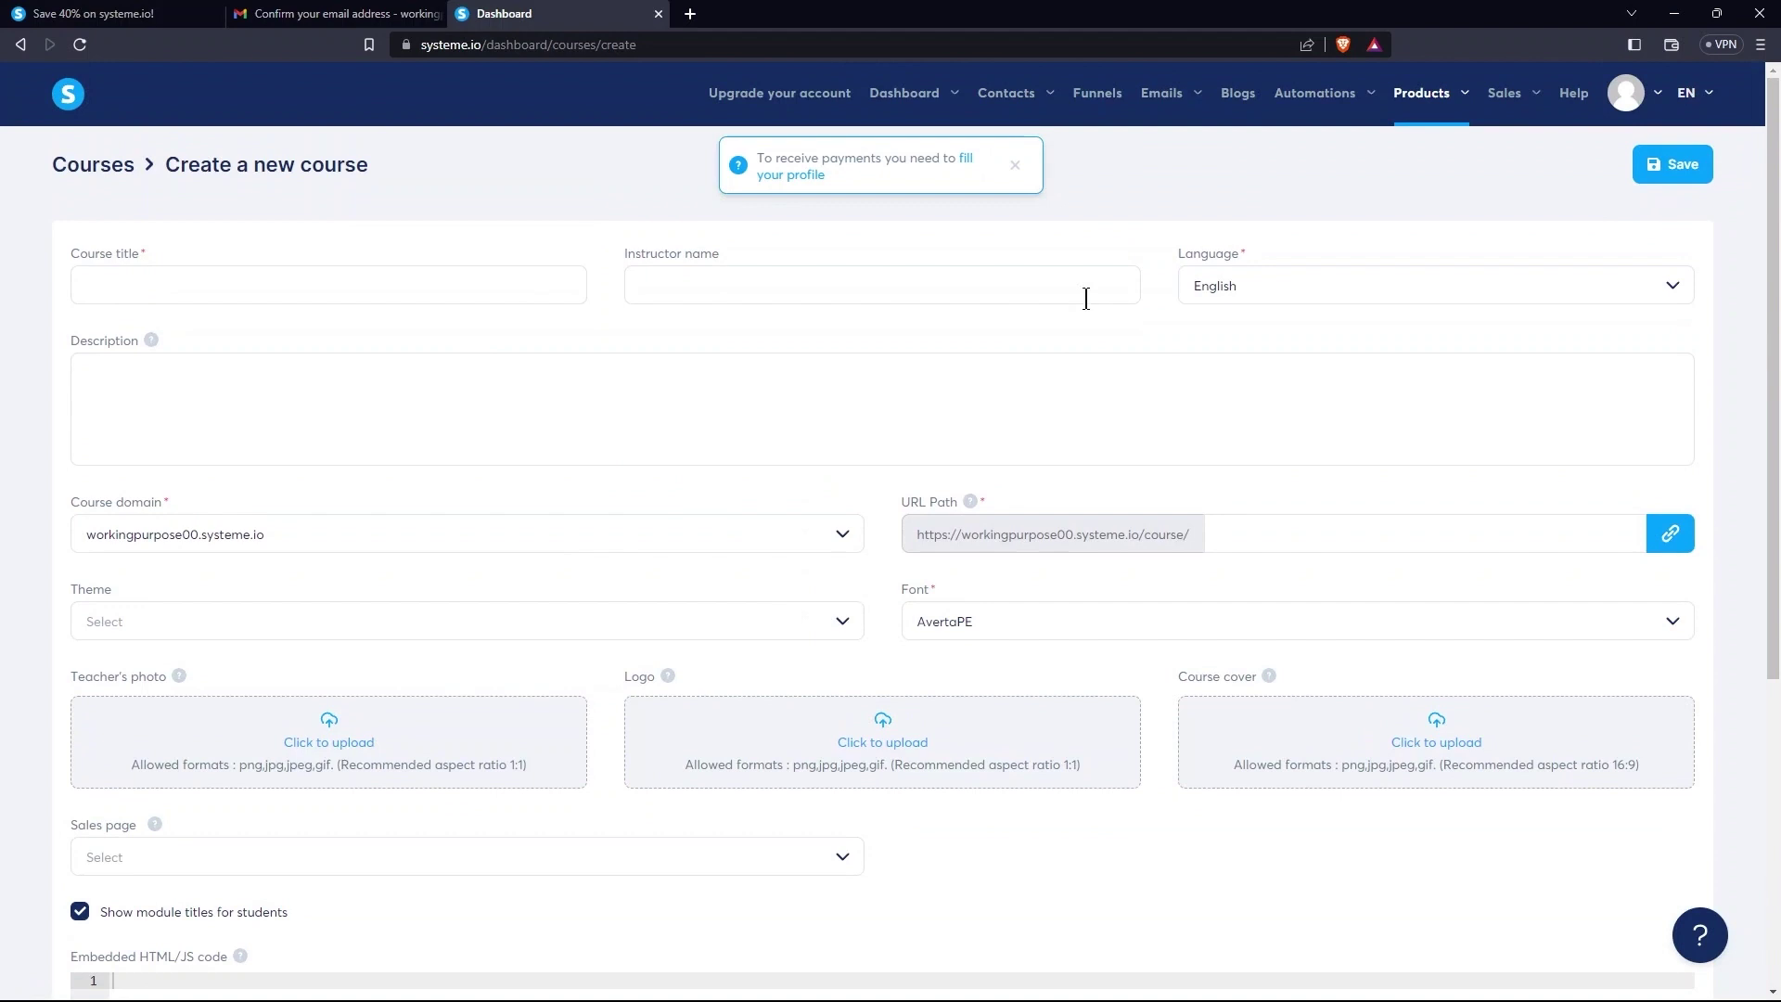
{"action": "scroll", "coordinate": [1276, 585], "scroll_direction": "down", "scroll_amount": 5}
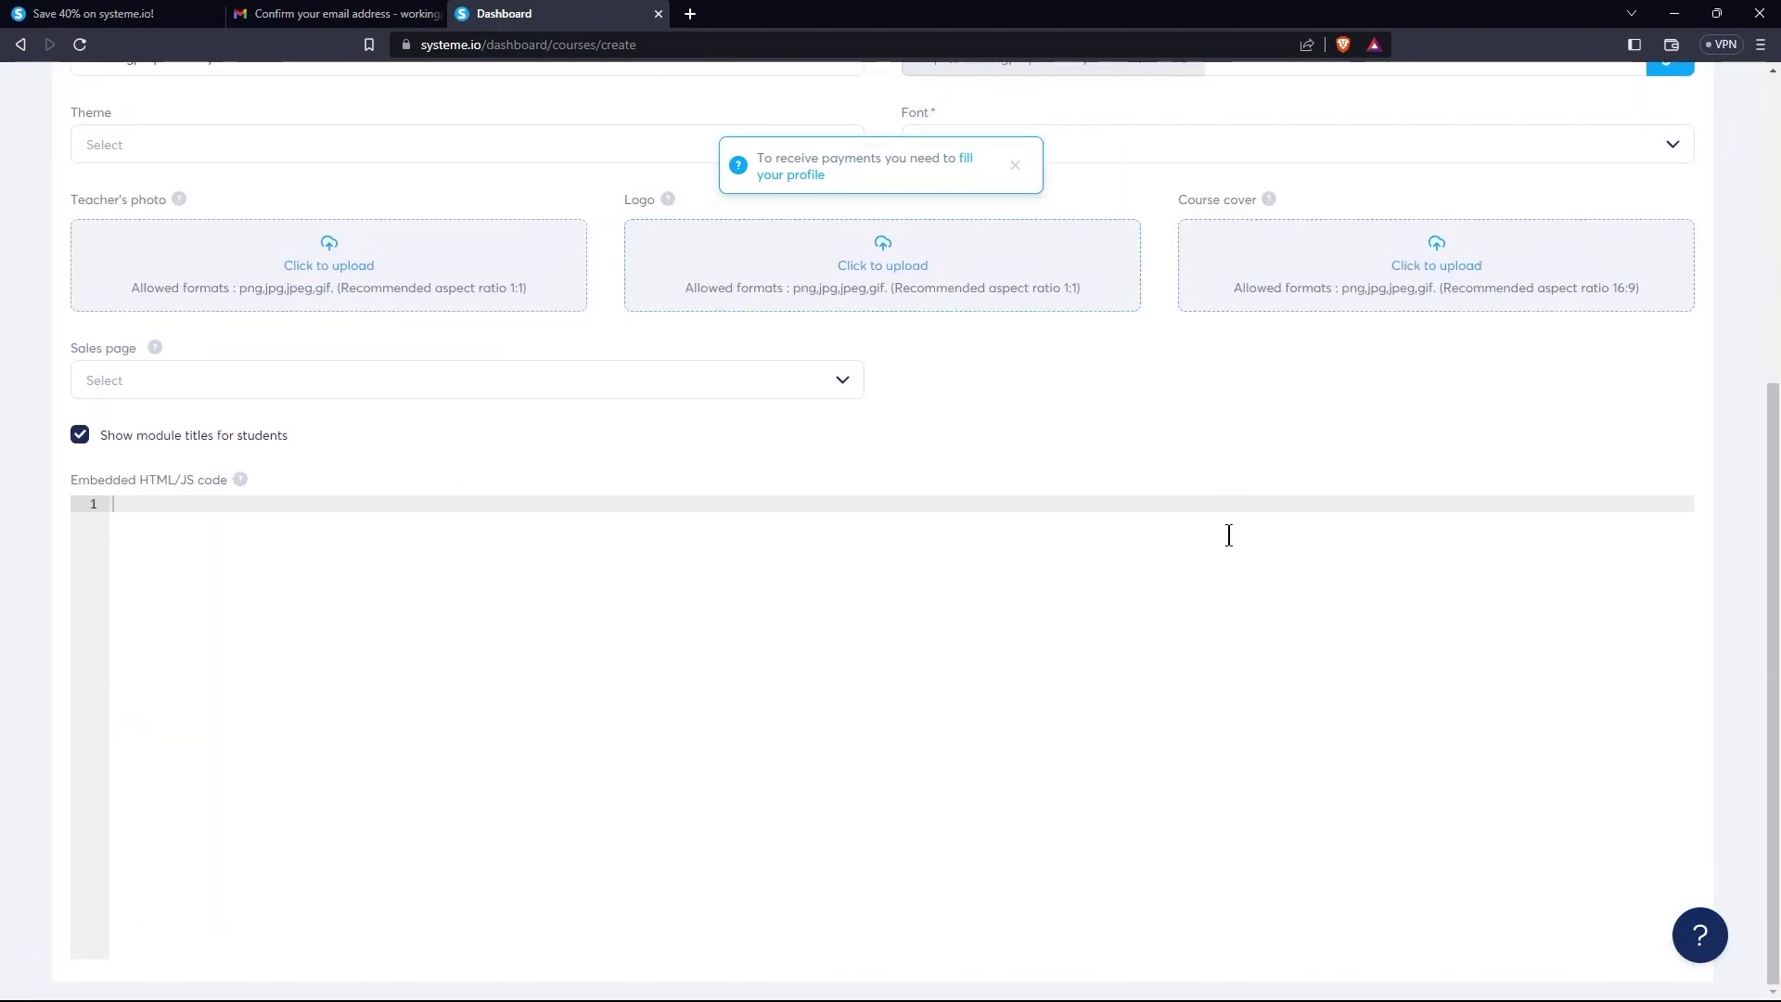
{"action": "scroll", "coordinate": [437, 545], "scroll_direction": "up", "scroll_amount": 5}
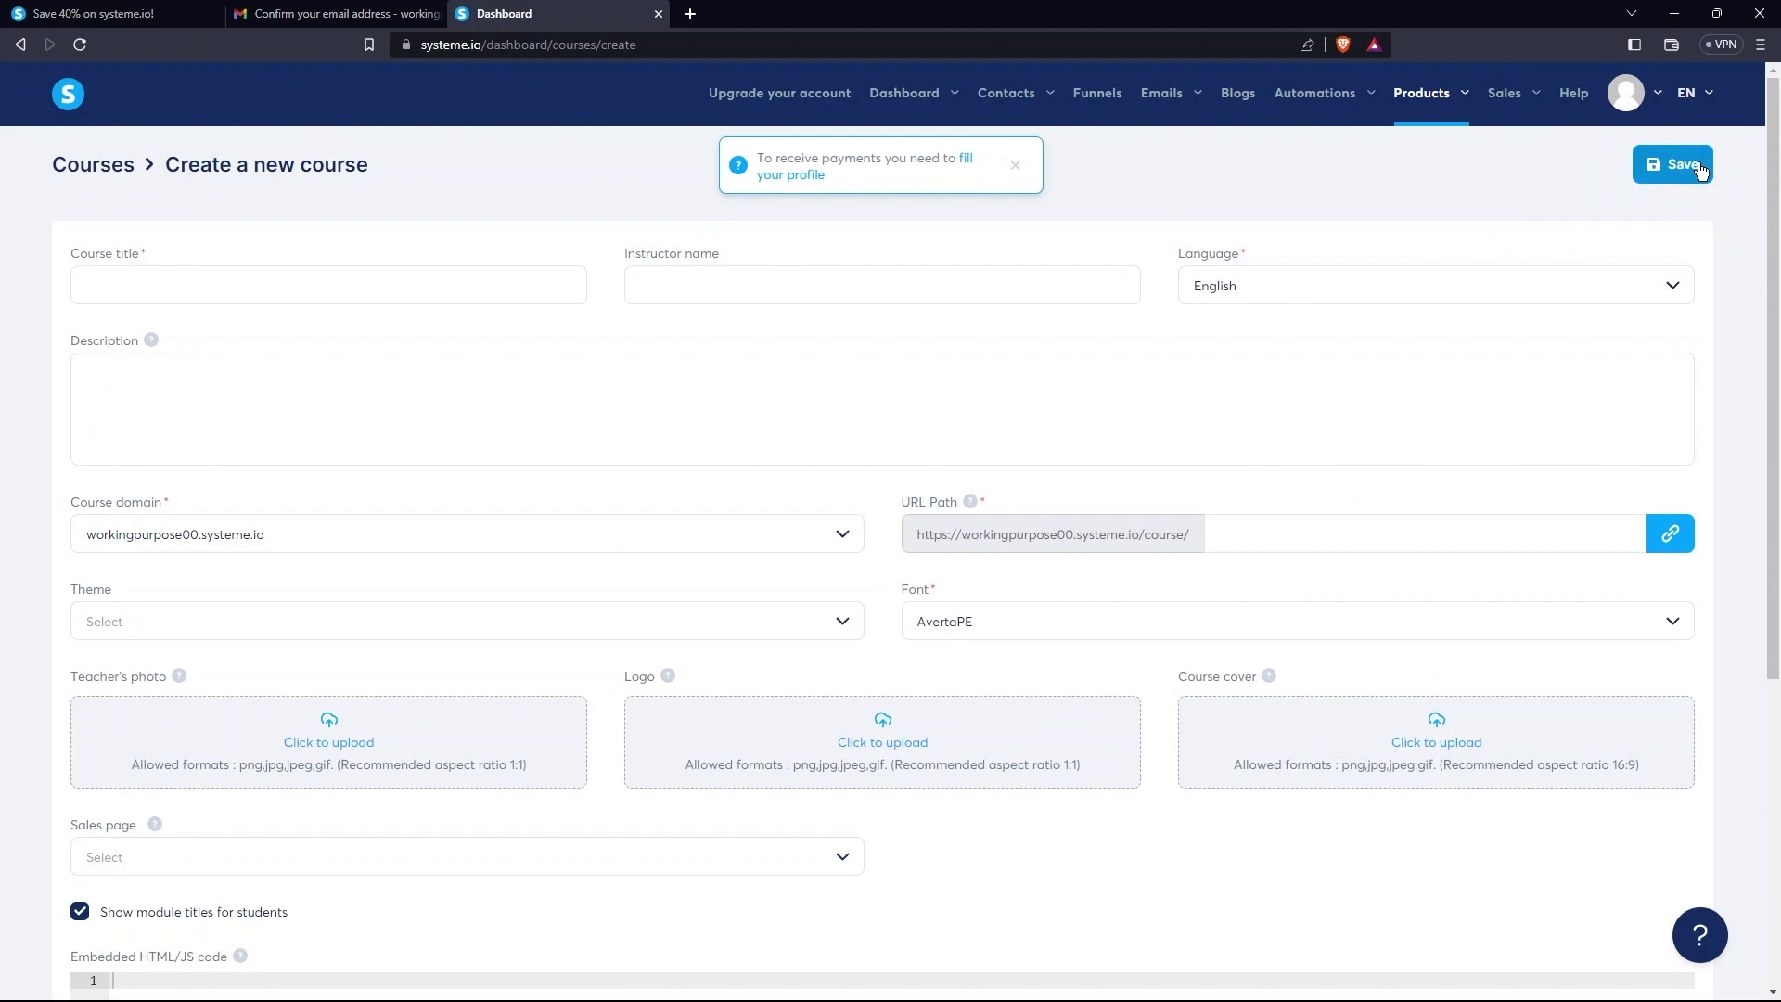
{"action": "mouse_move", "coordinate": [1465, 98]}
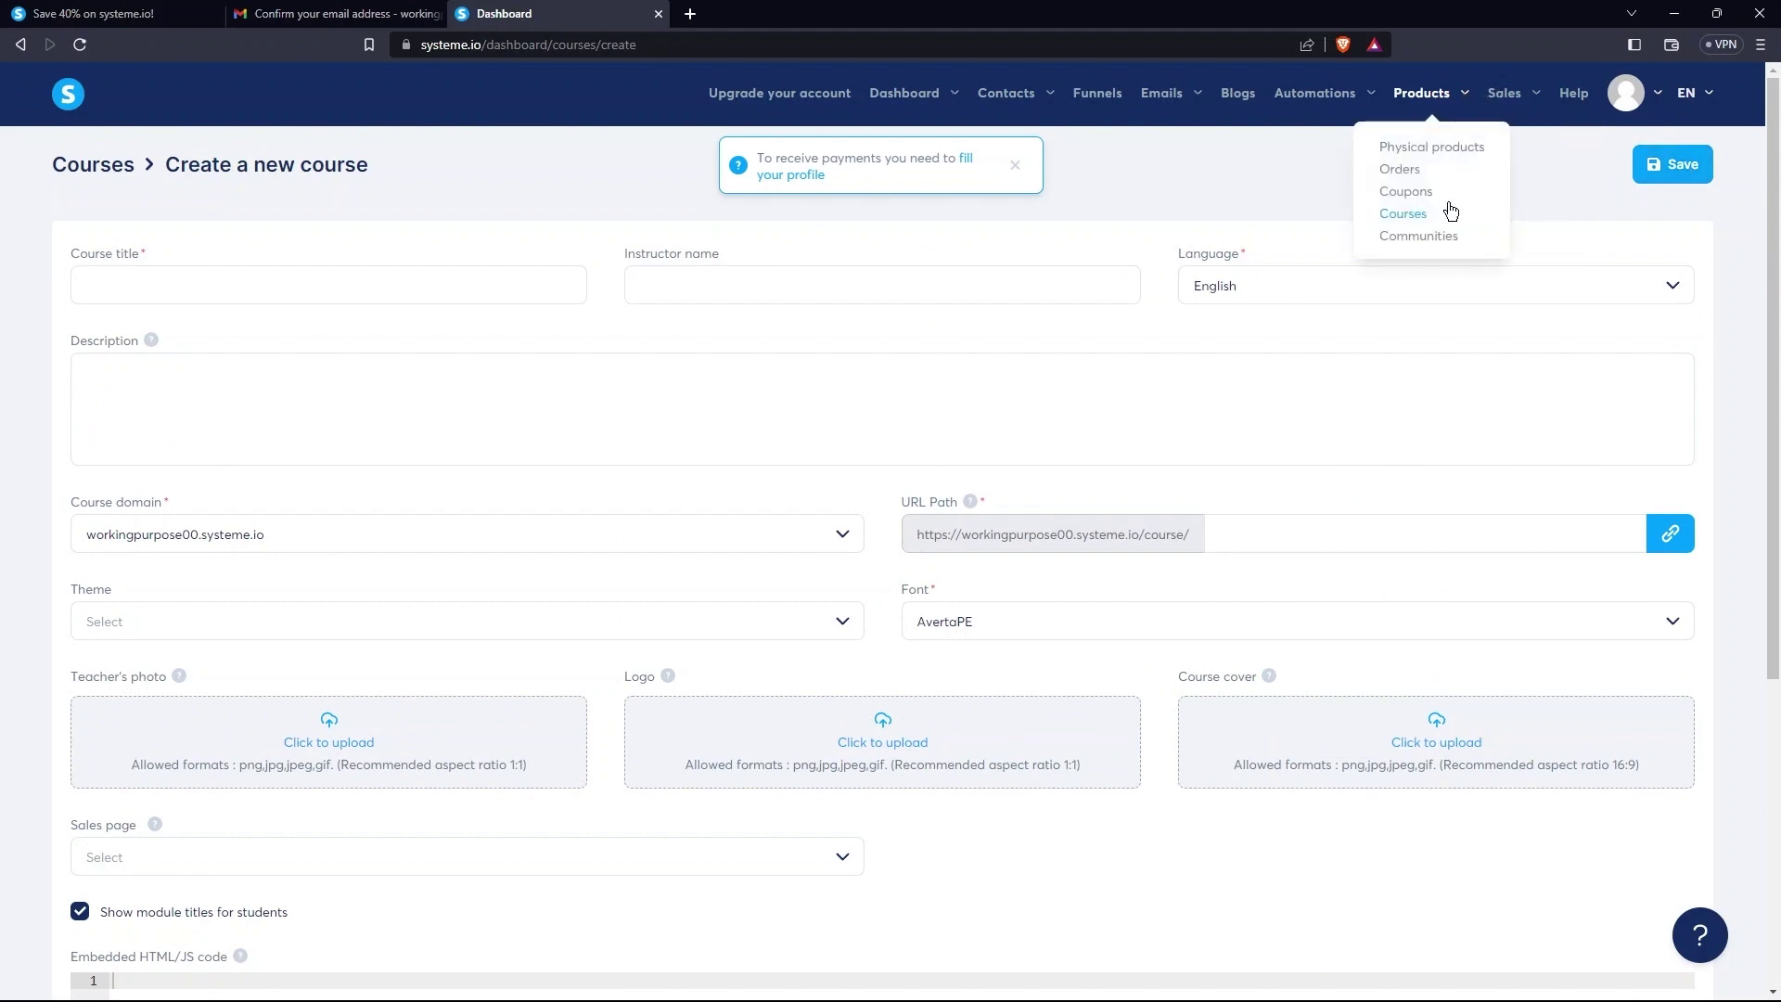
{"action": "left_click", "coordinate": [1423, 236]}
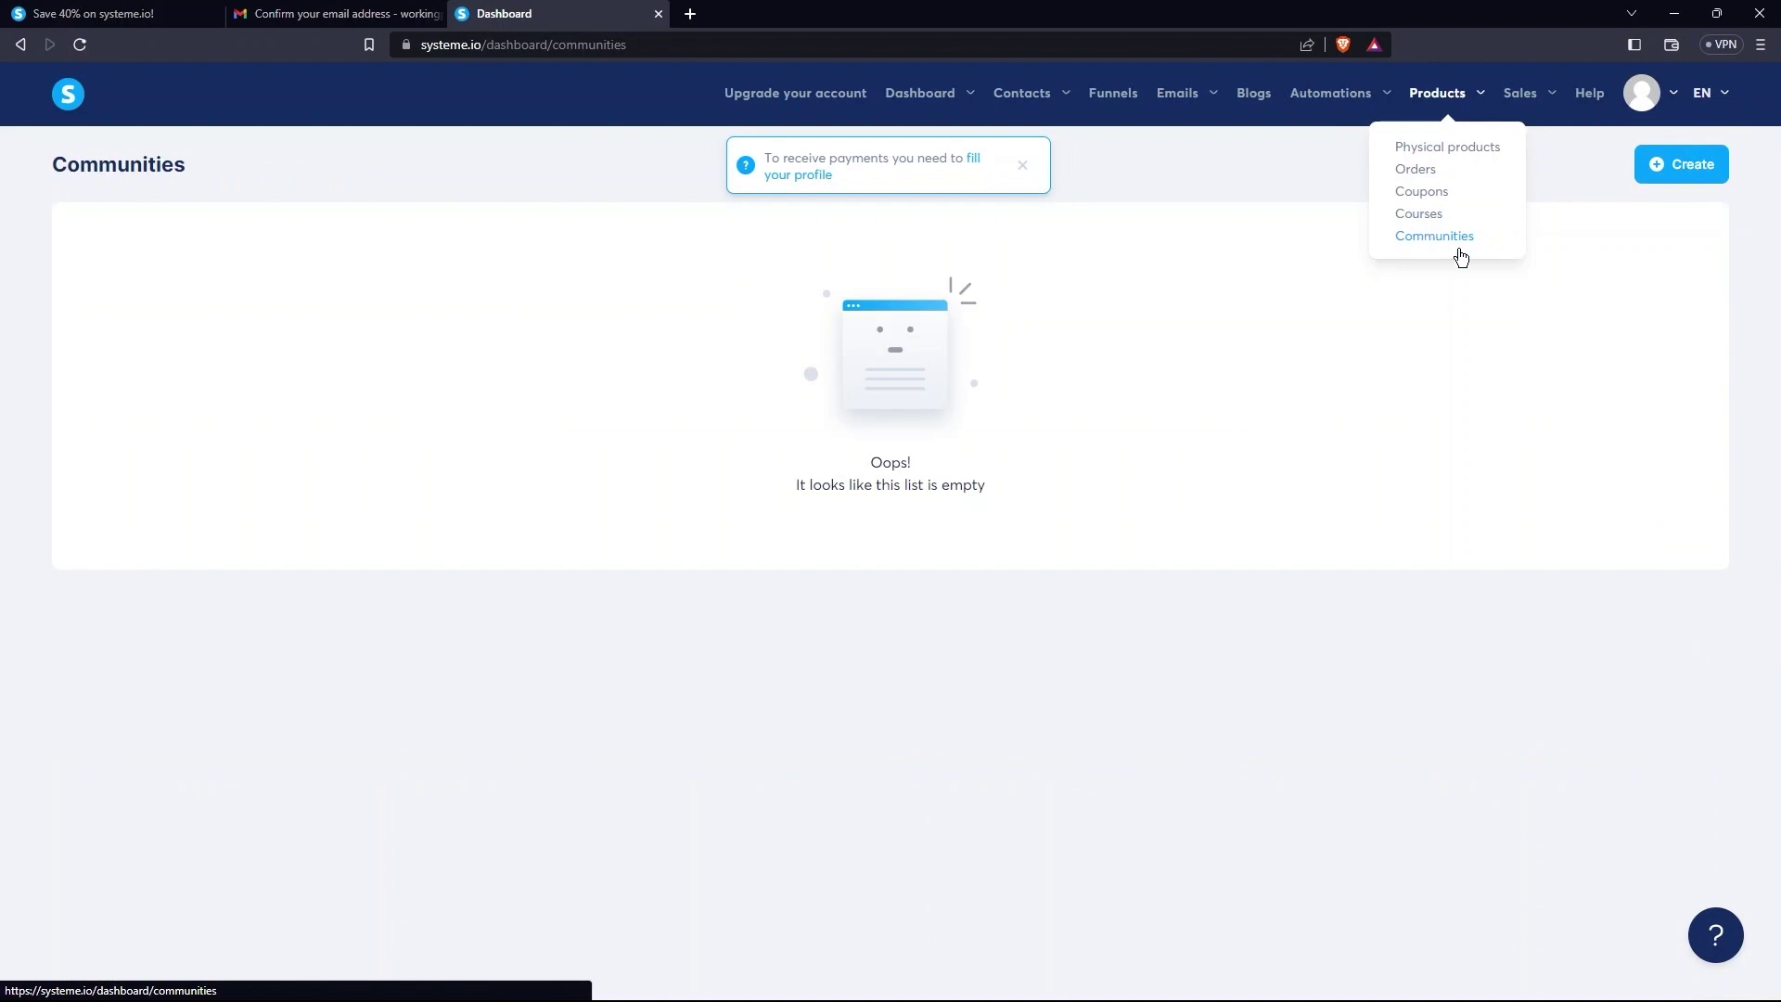
{"action": "left_click", "coordinate": [1710, 165]}
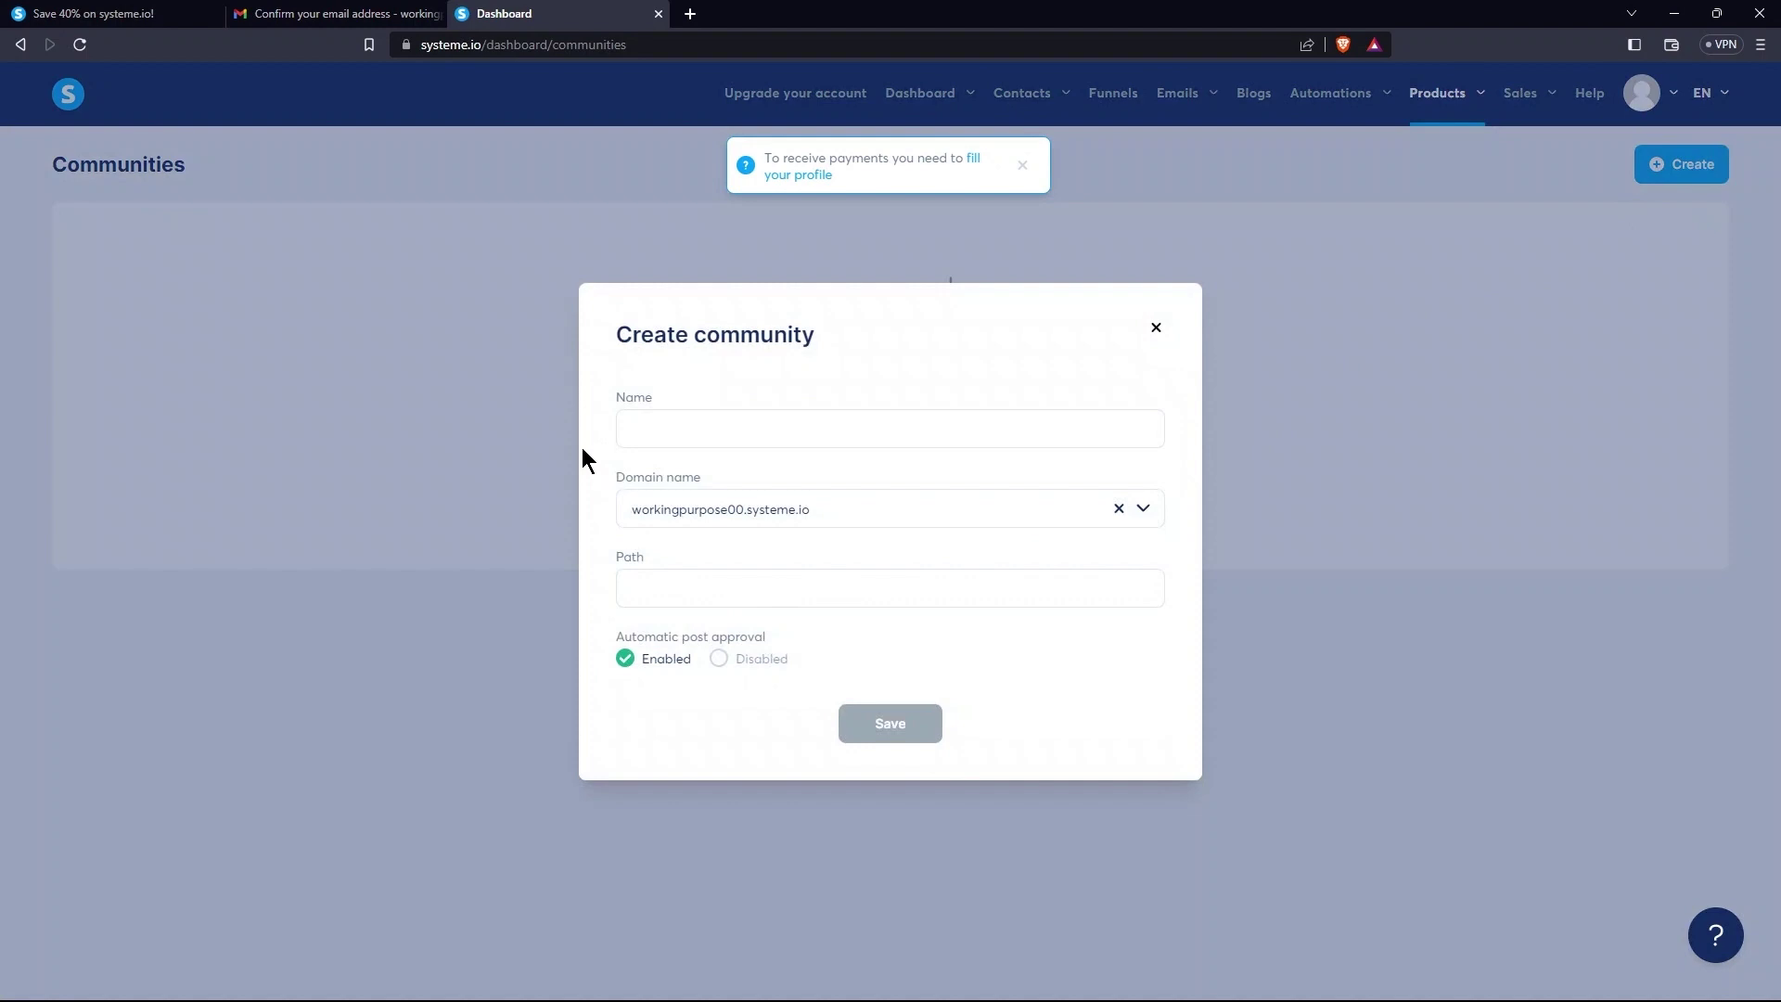
{"action": "left_click", "coordinate": [655, 410]}
{"action": "left_click", "coordinate": [682, 508]}
{"action": "left_click_drag", "start_coordinate": [619, 556], "coordinate": [683, 575]}
{"action": "left_click_drag", "start_coordinate": [625, 640], "coordinate": [752, 660]}
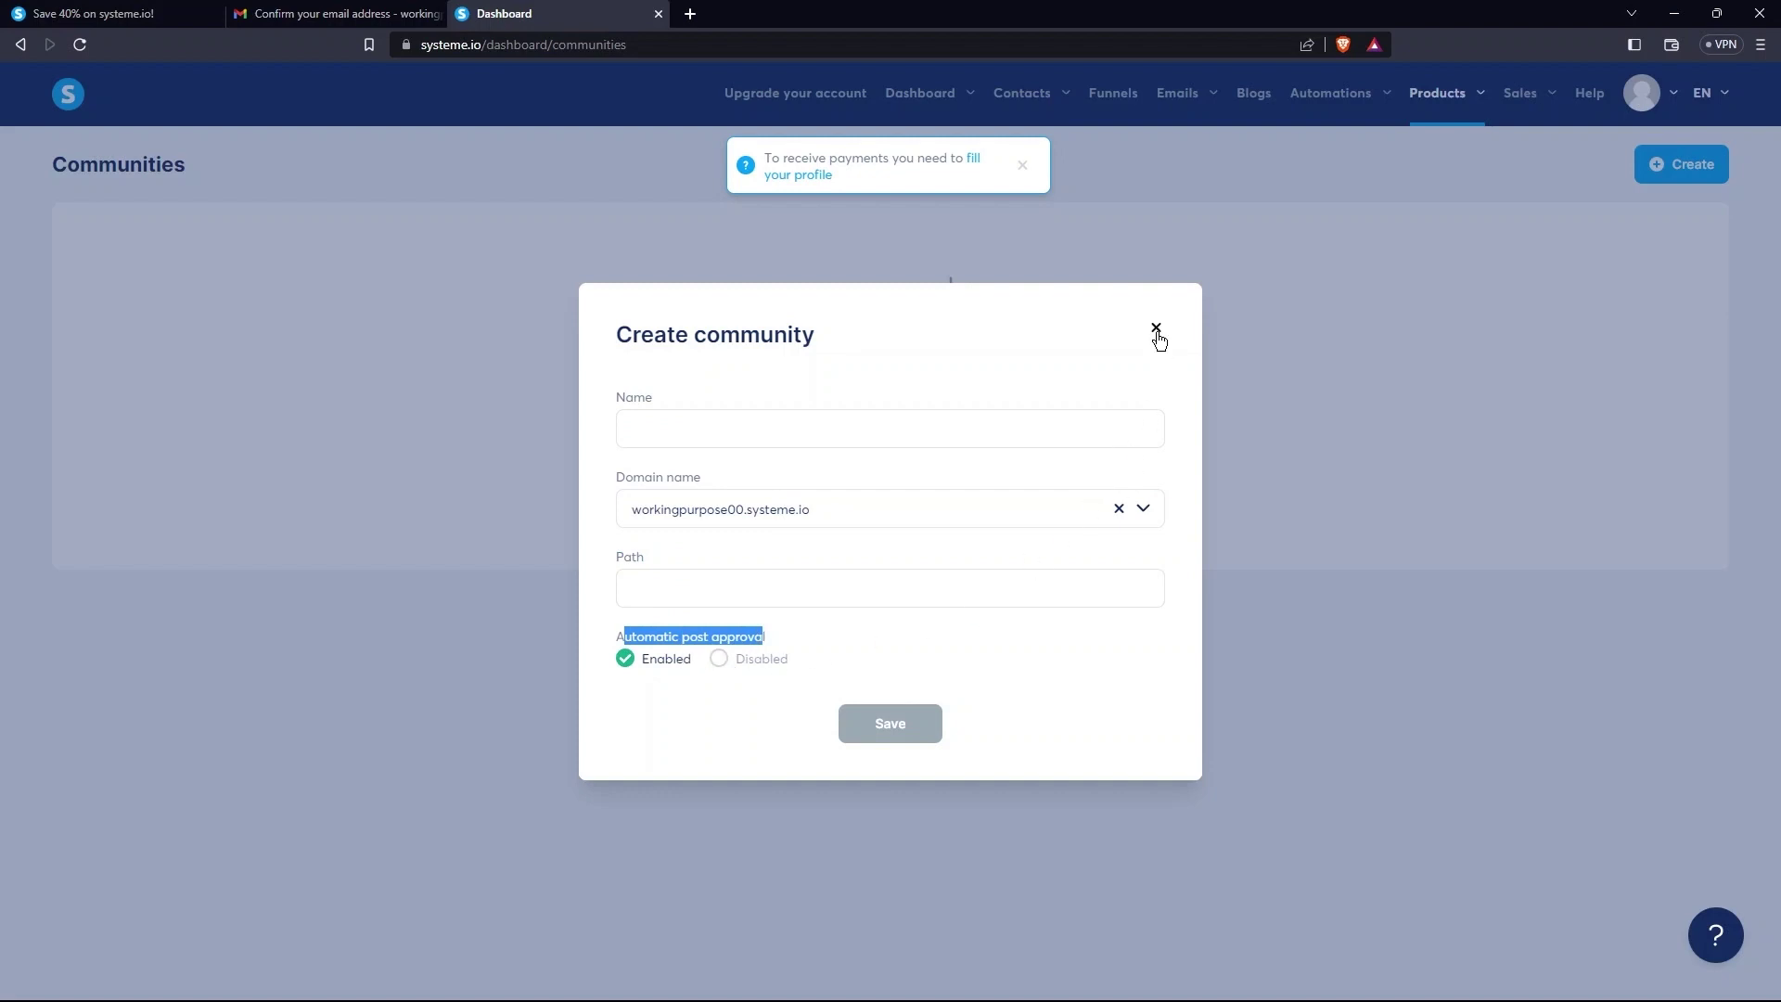
{"action": "left_click", "coordinate": [1156, 331]}
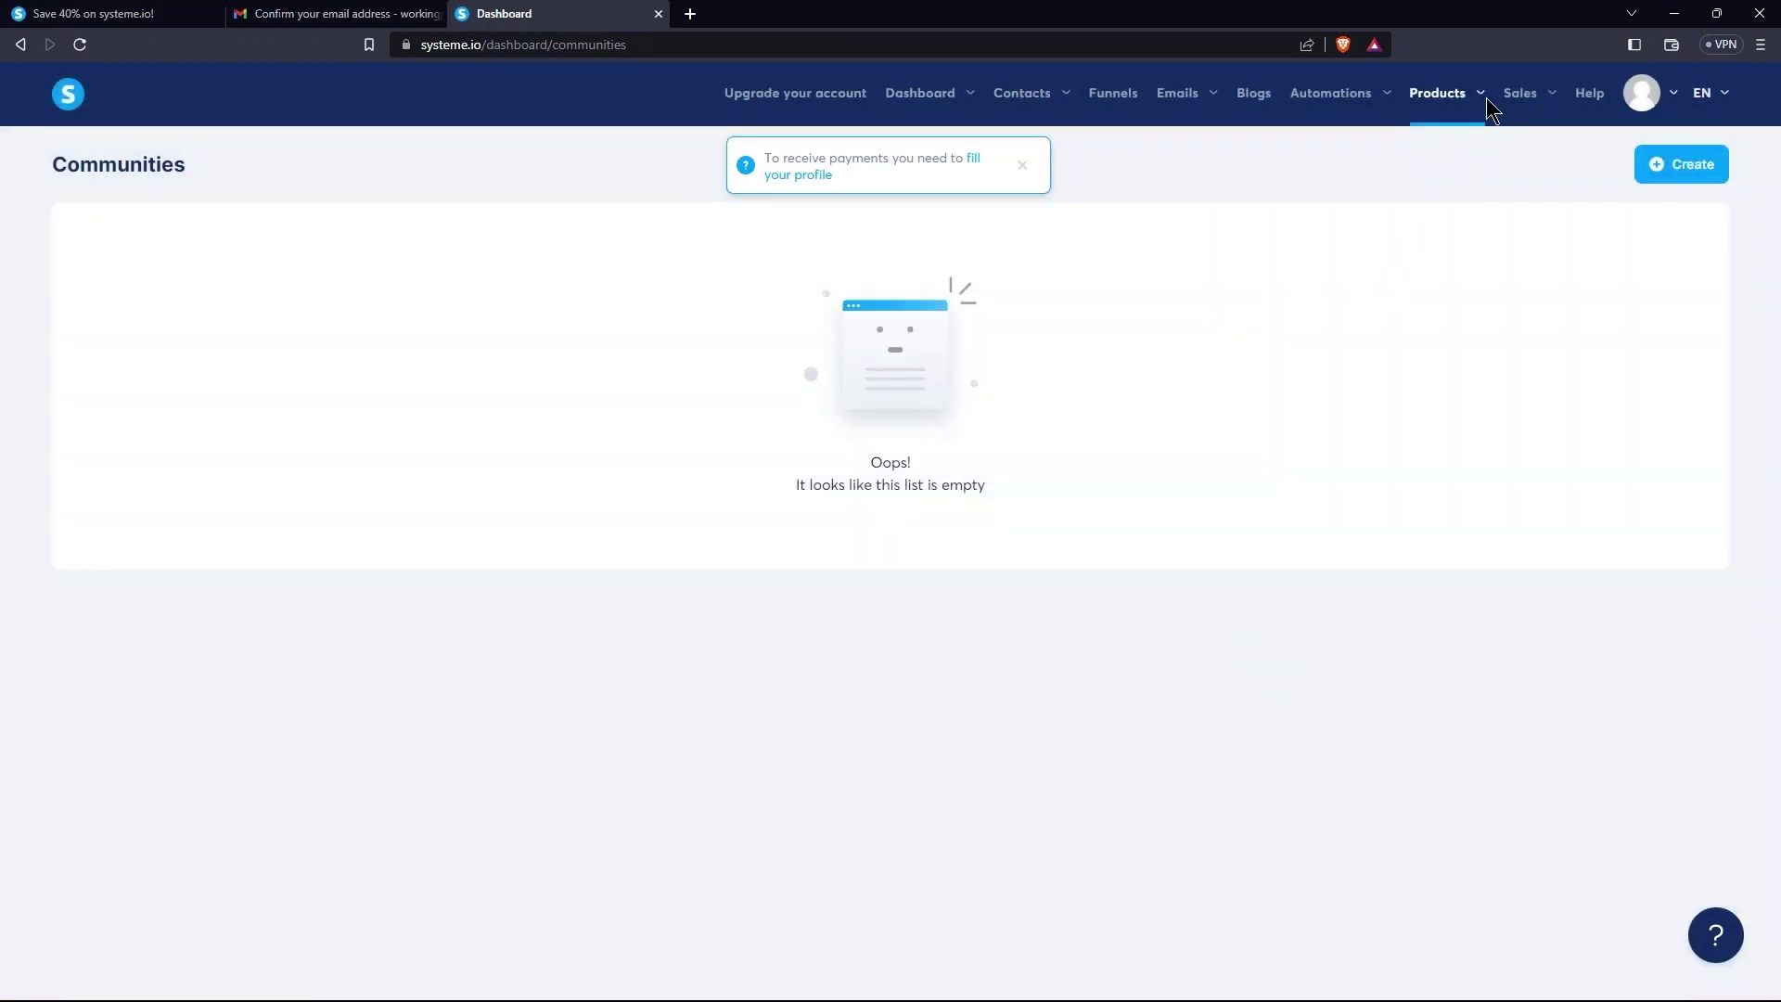
{"action": "mouse_move", "coordinate": [1534, 97]}
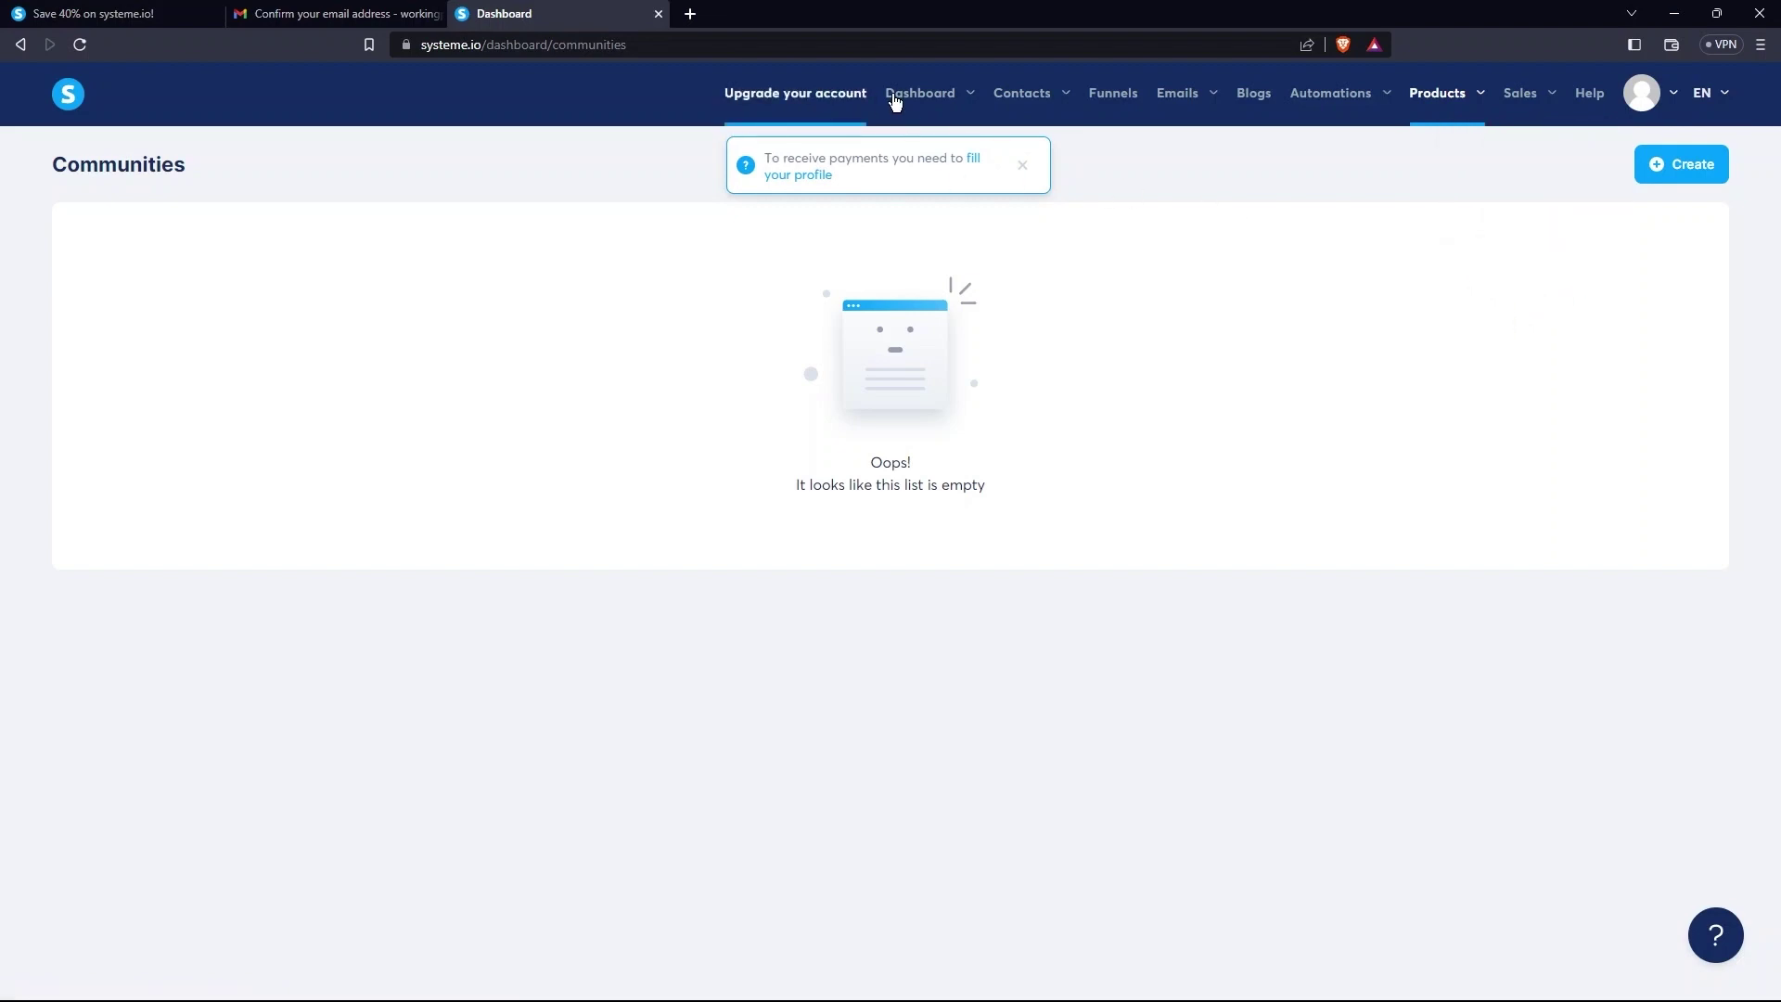
{"action": "mouse_move", "coordinate": [906, 100]}
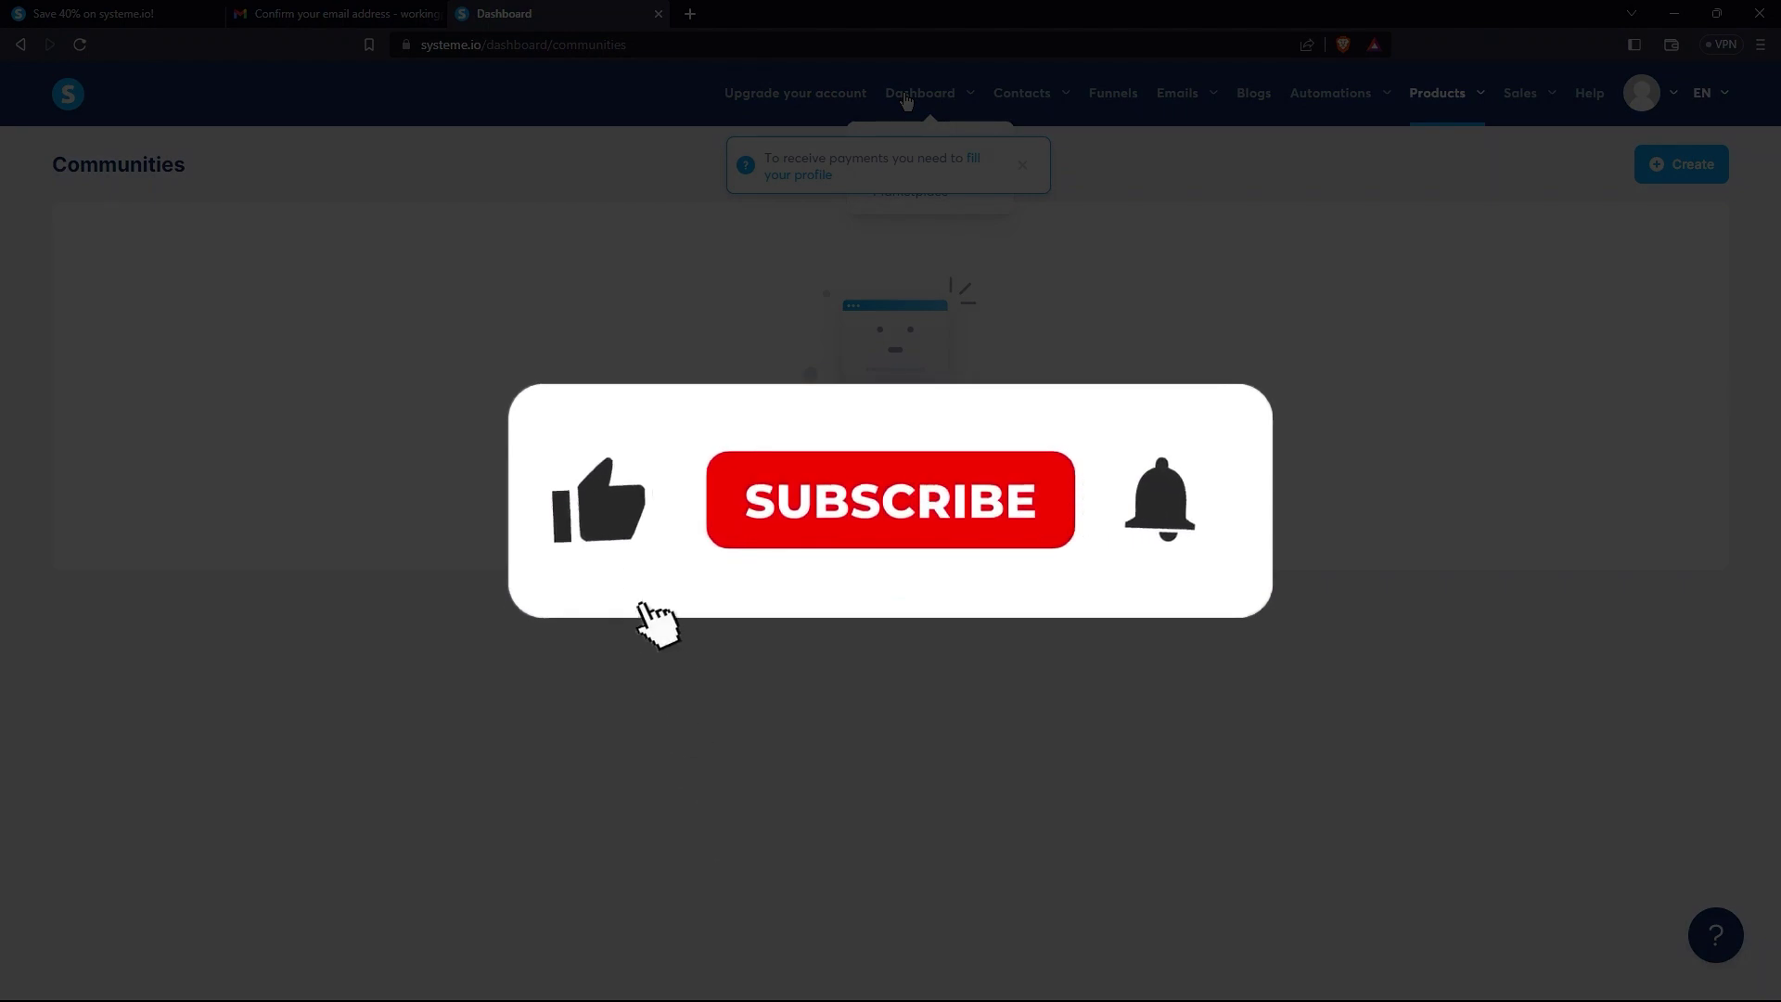